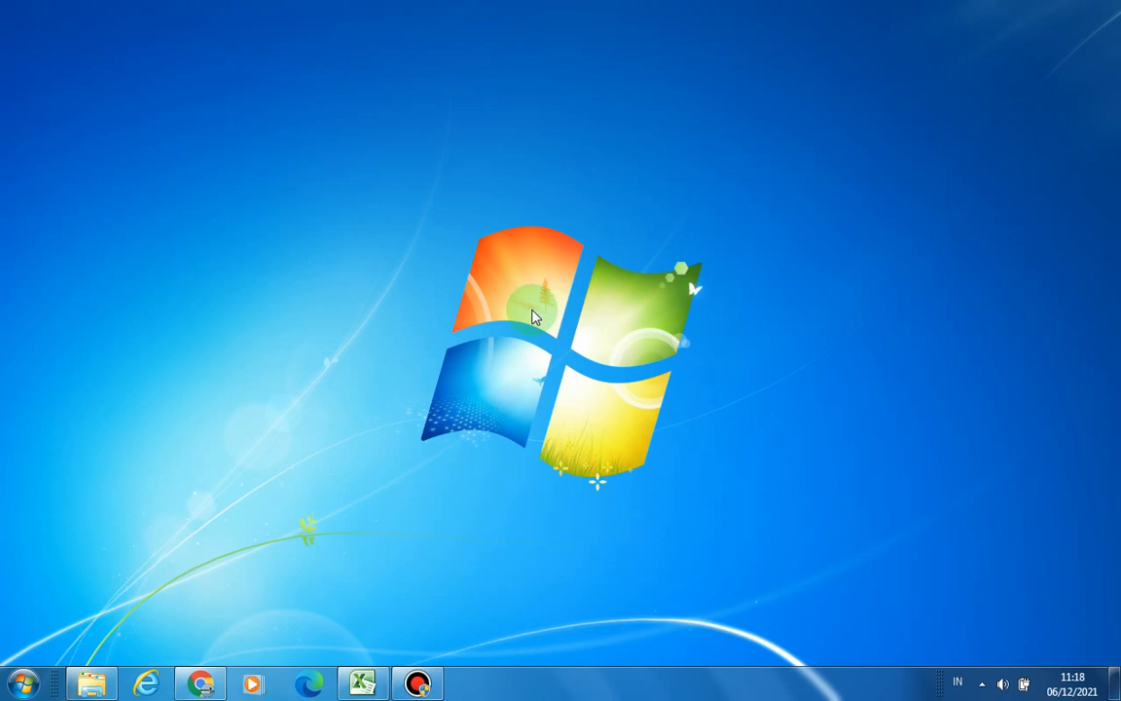
Refresh the desktop and switch to the Excel workbook "Cara Menggunakan PIVOT TABLE"
right_click(532, 312)
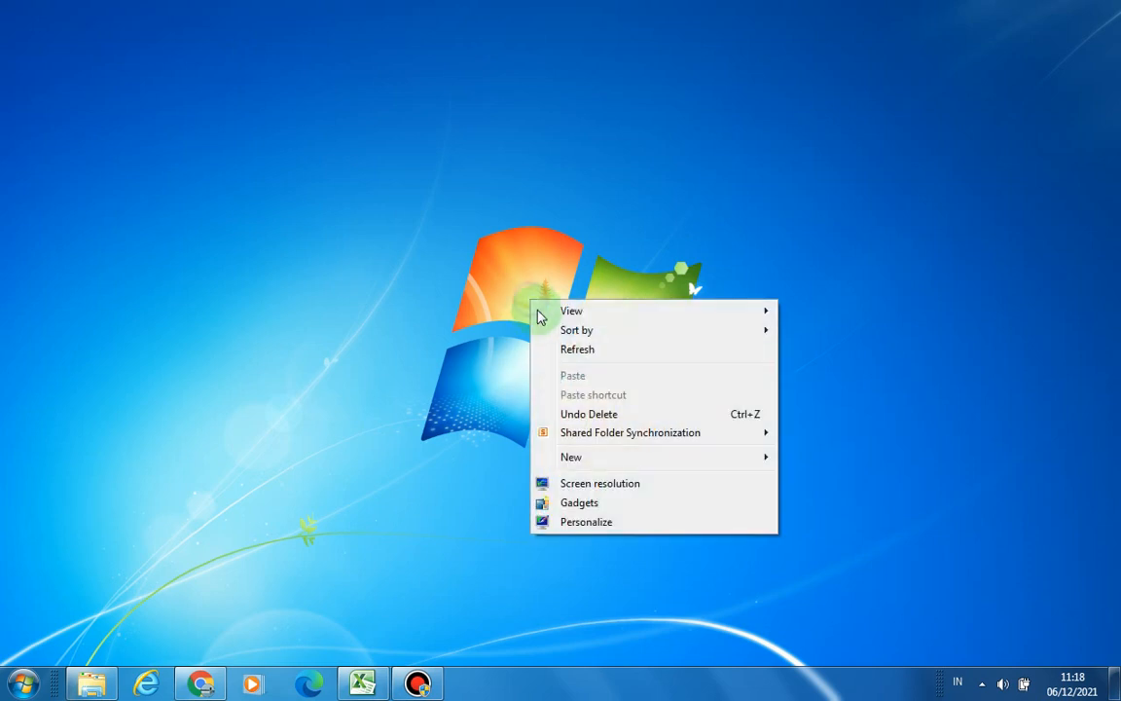
left_click(558, 348)
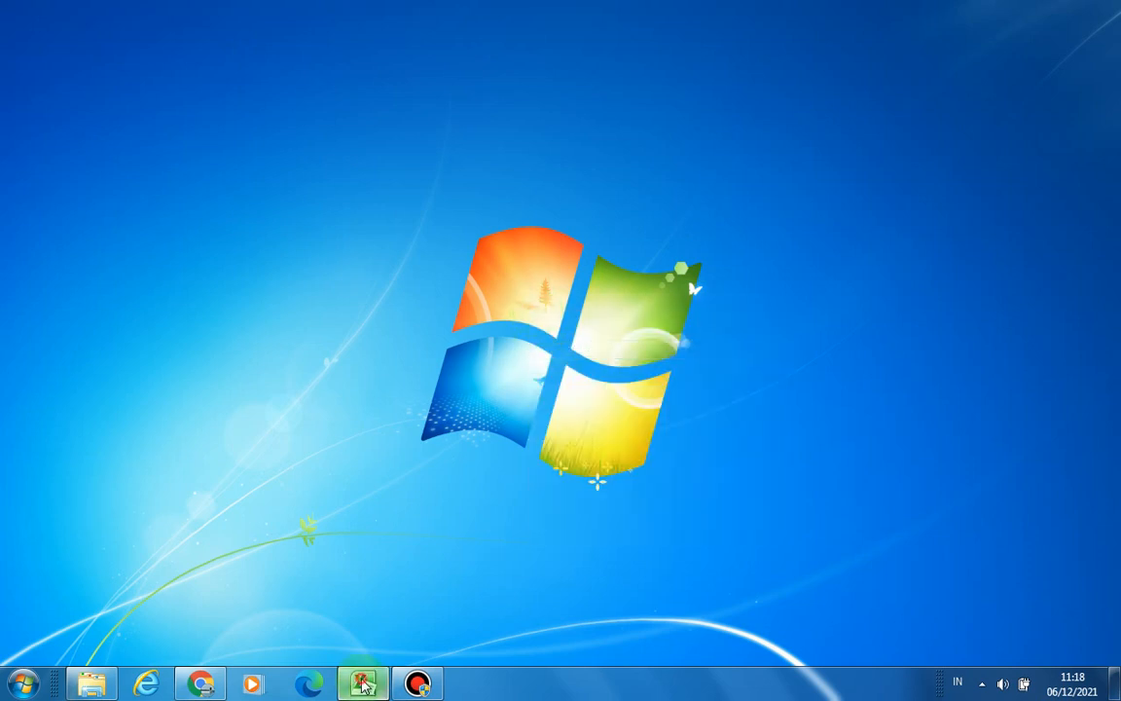
left_click(362, 683)
left_click(437, 362)
left_click(896, 275)
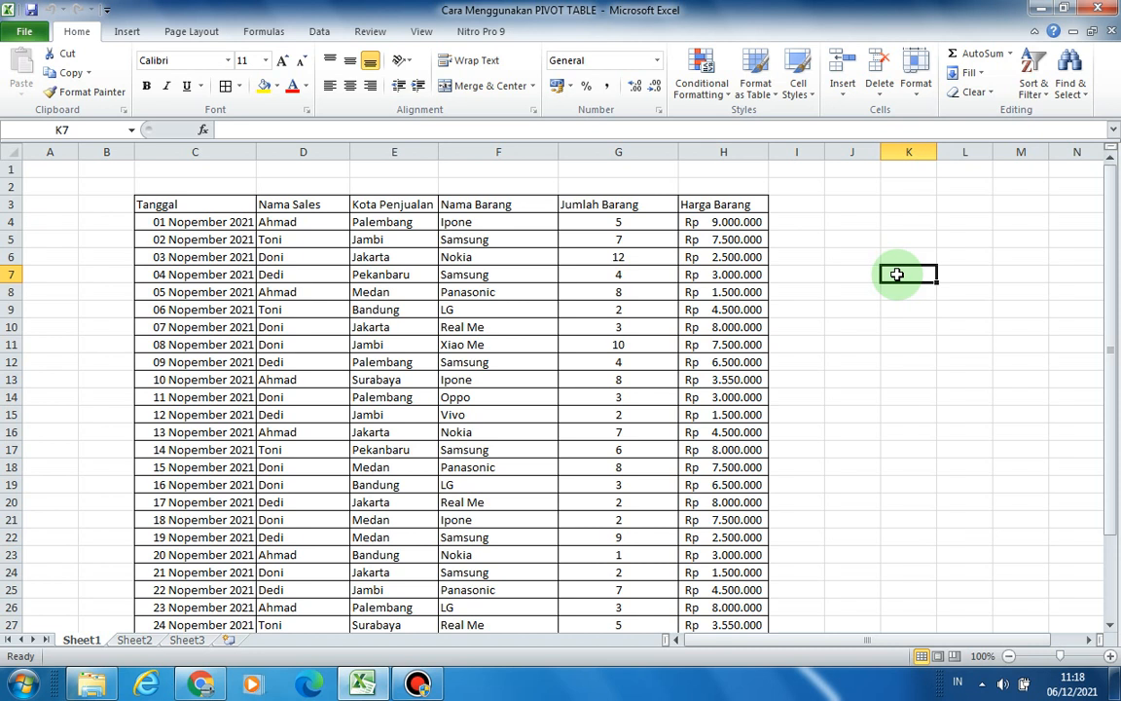
left_click(889, 240)
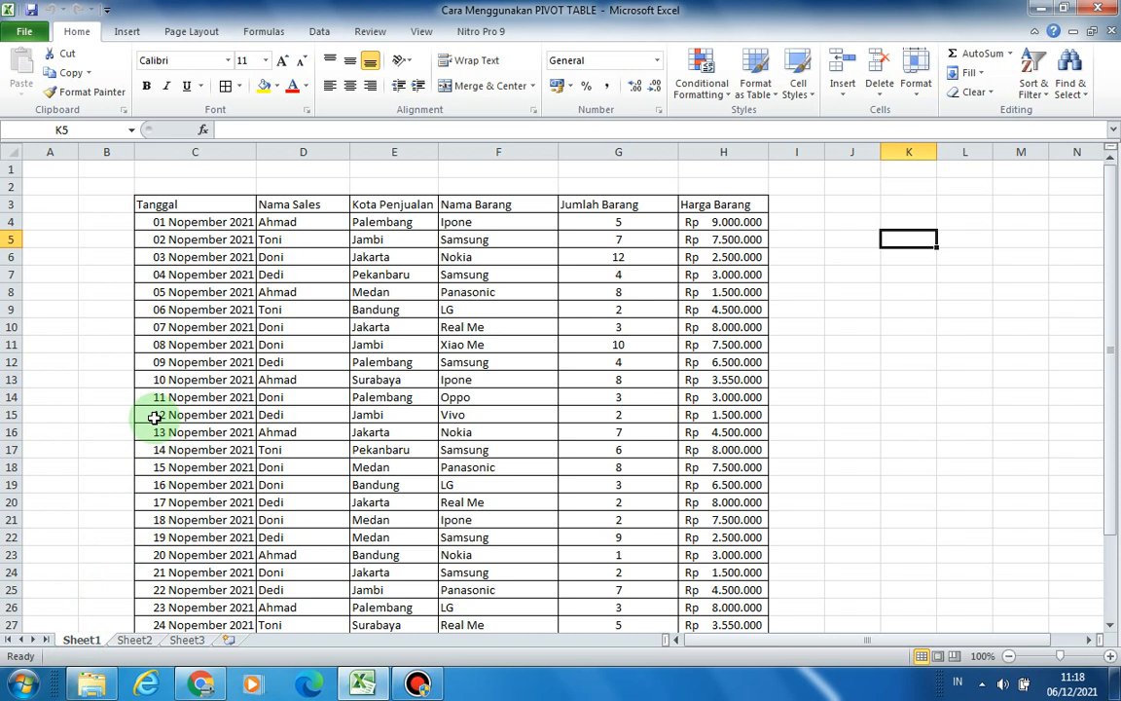
Examine the sales table's column headings from Tanggal to Harga Barang and its rows down to the last entry
left_click(204, 204)
left_click(335, 204)
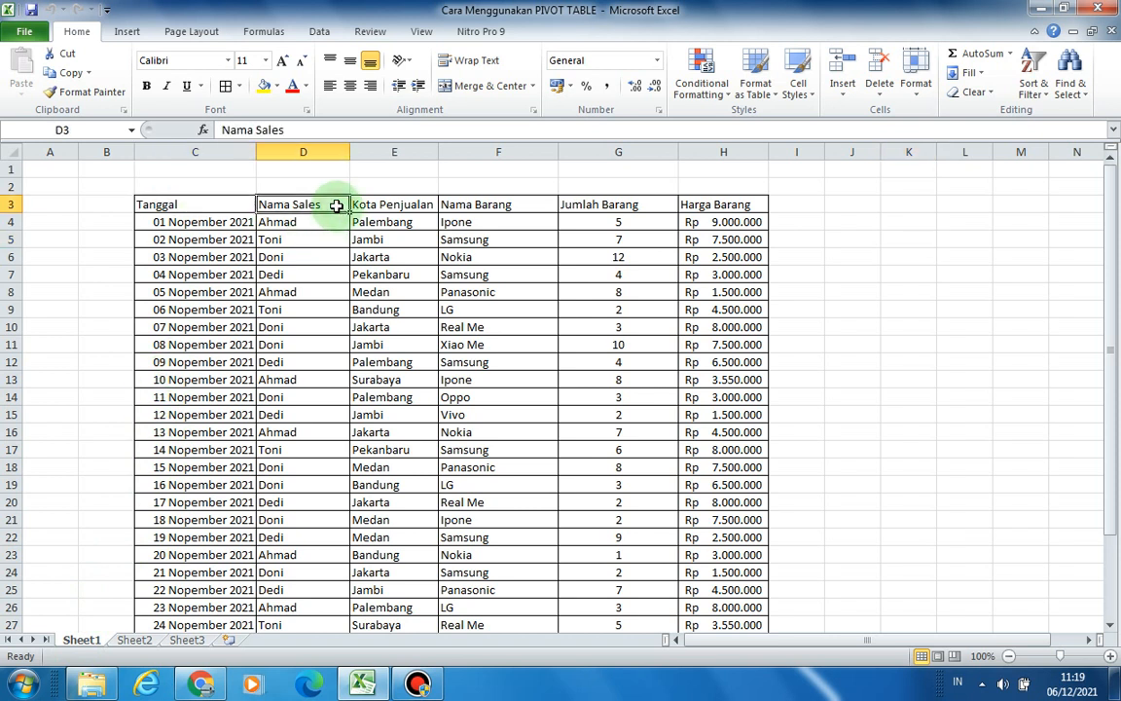
left_click(387, 199)
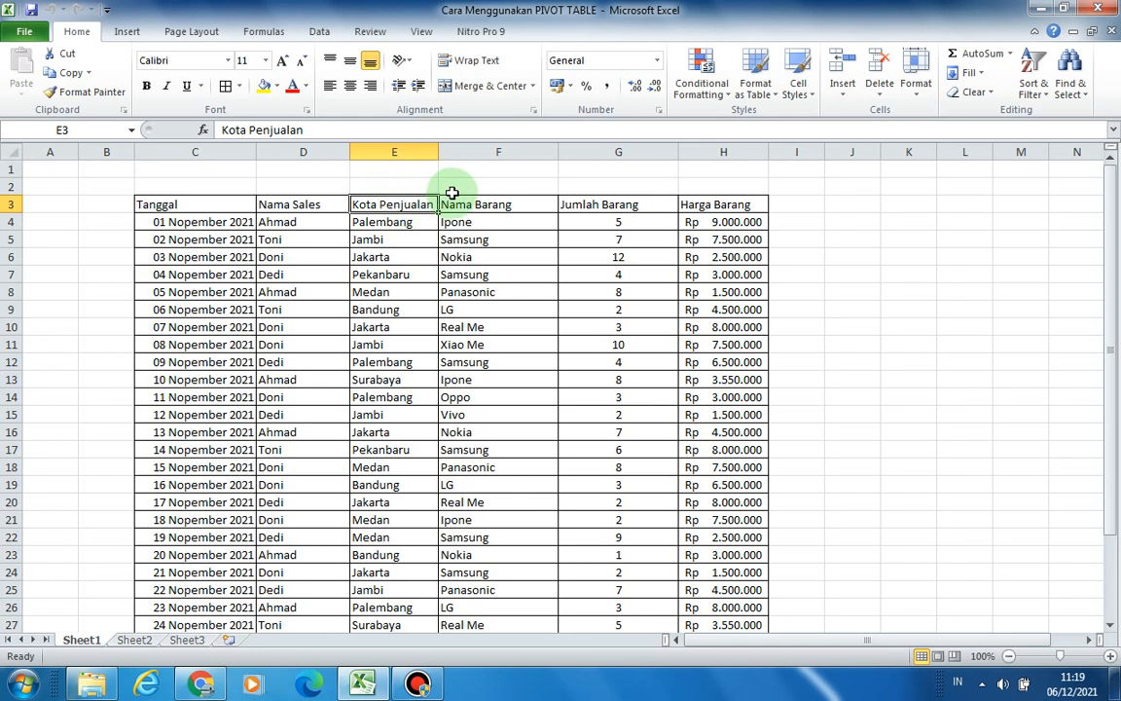
left_click(542, 211)
left_click(656, 208)
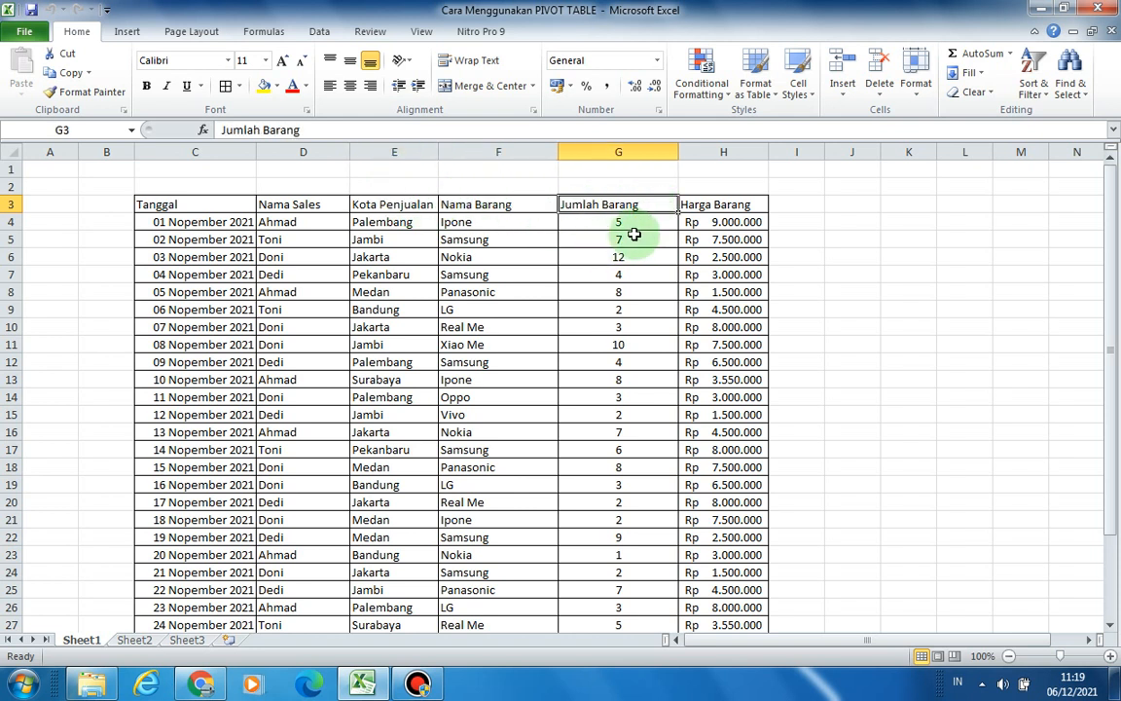
left_click(732, 208)
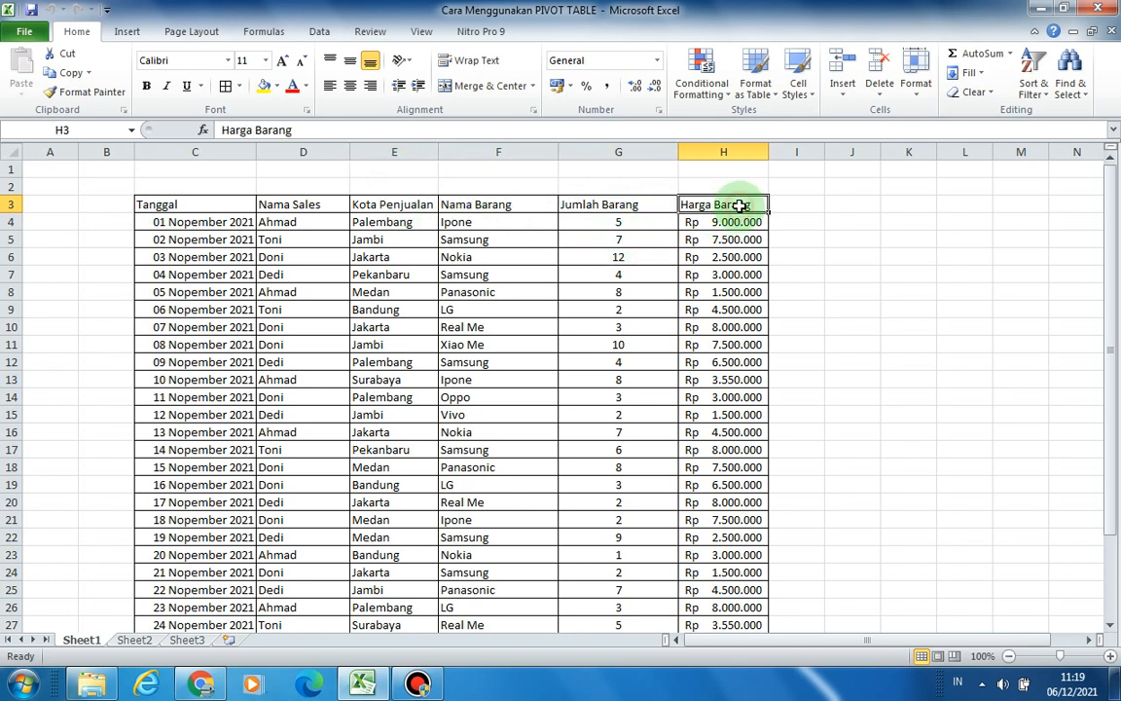
left_click(853, 211)
left_click(889, 254)
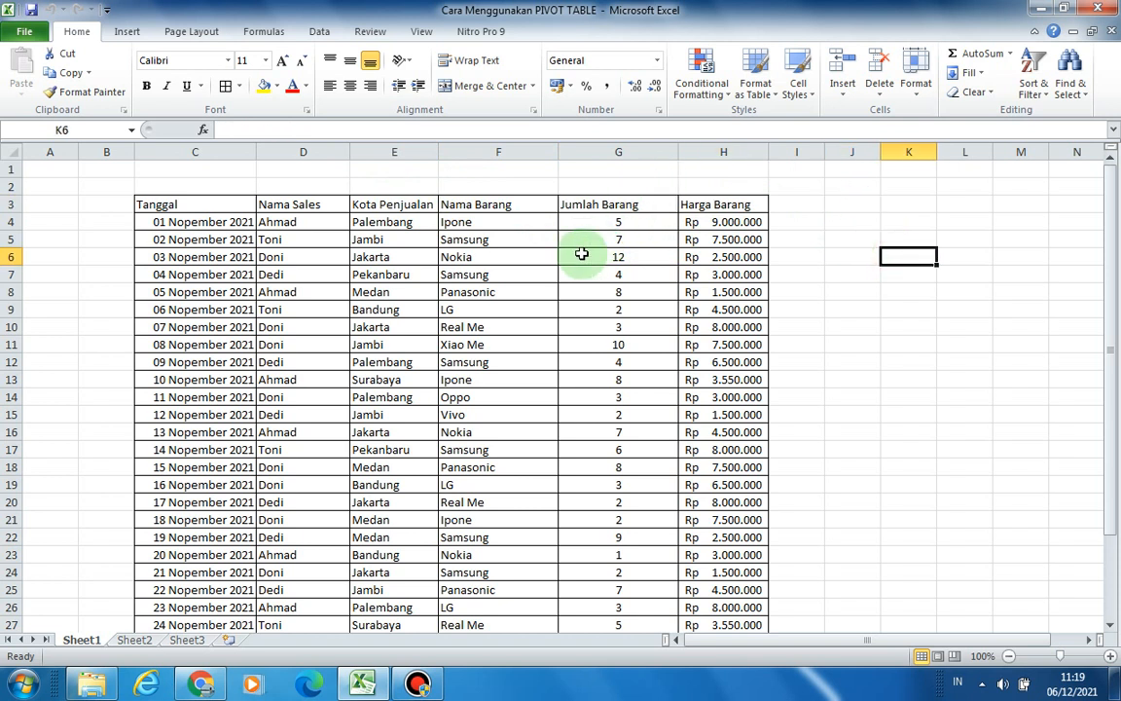
scroll(422, 375, "down", 4)
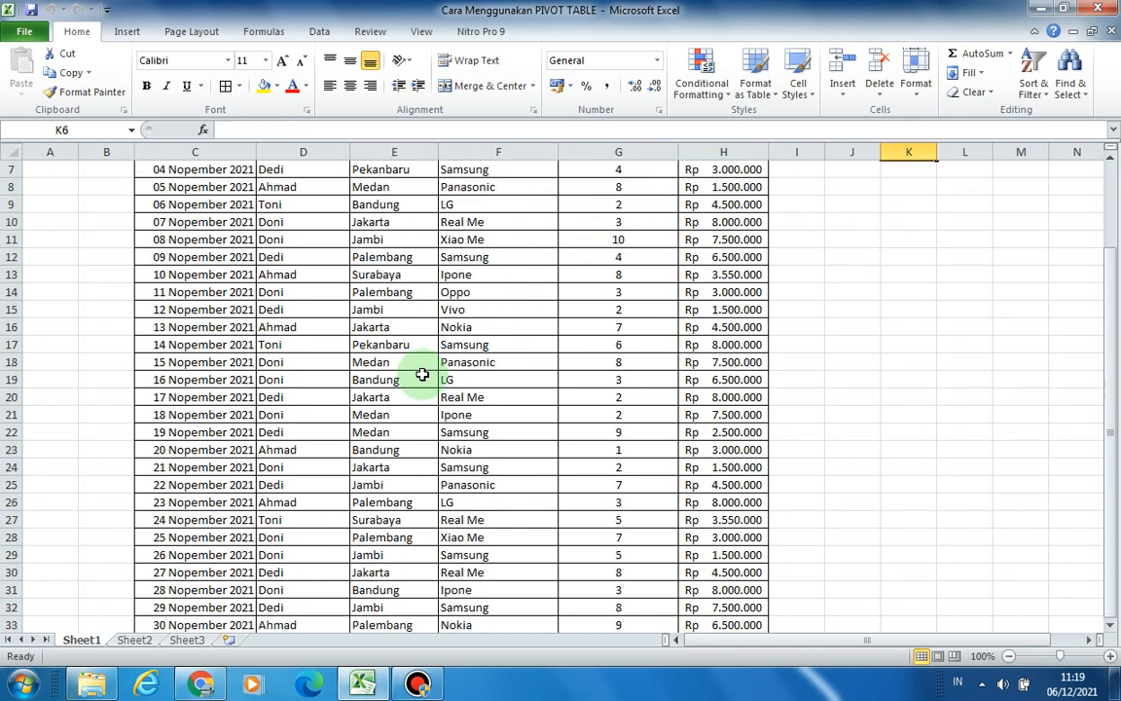
scroll(421, 375, "up", 3)
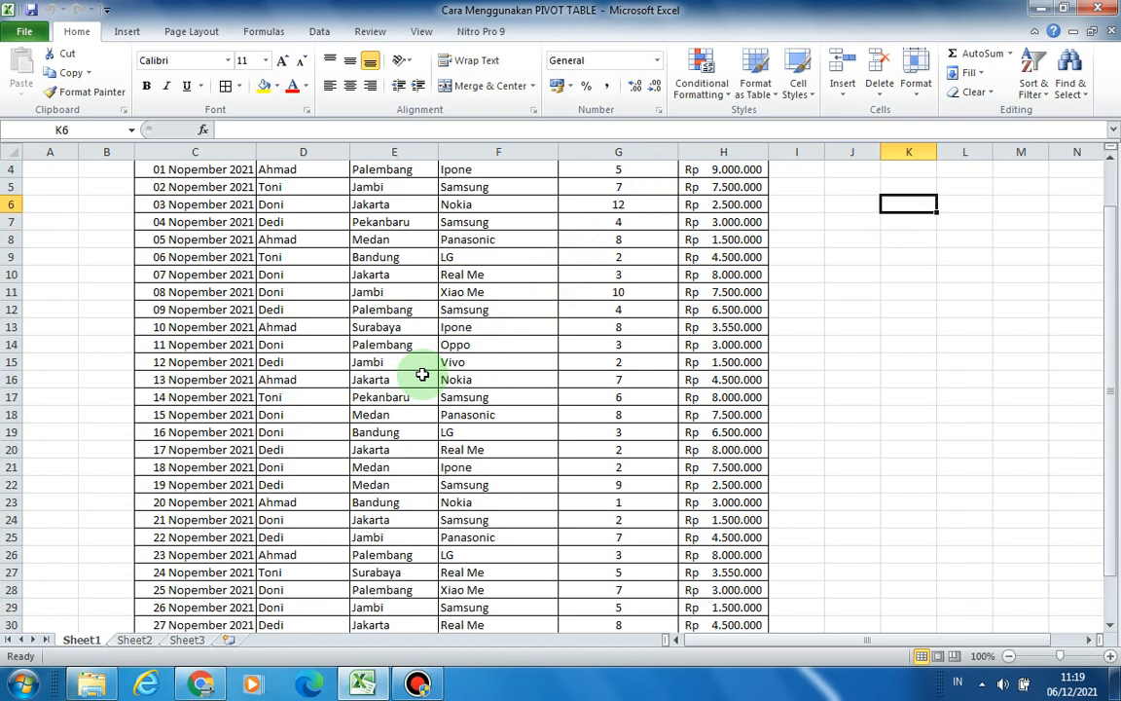
scroll(421, 375, "up", 1)
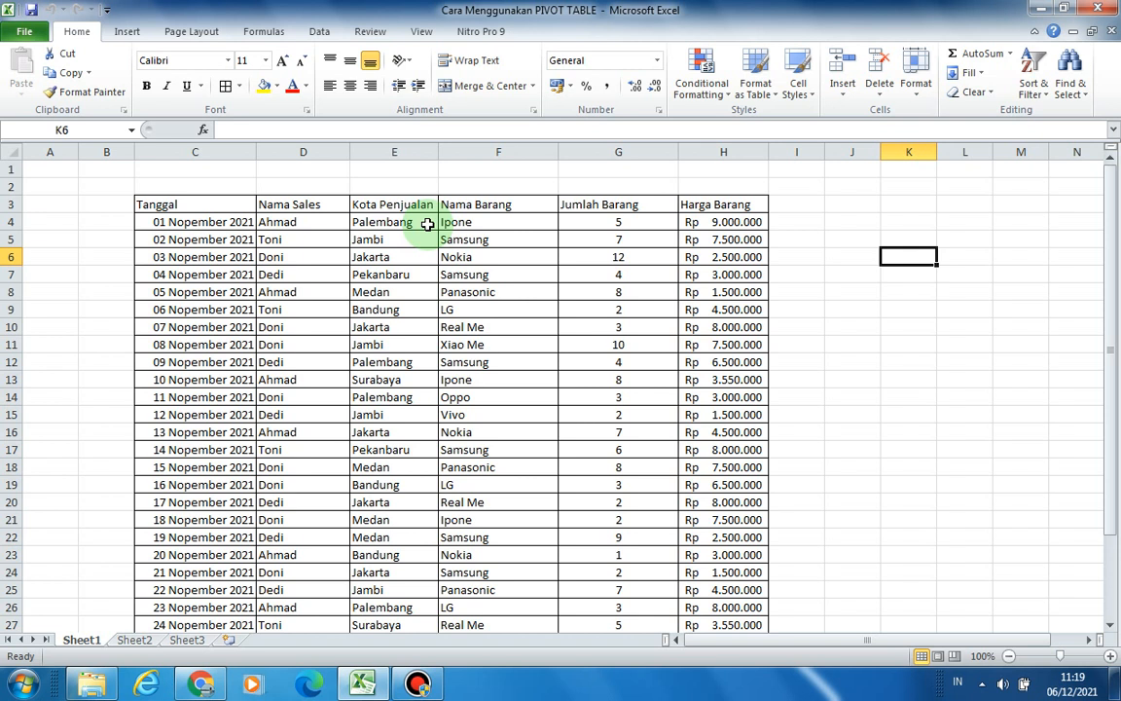
Check the Nama Sales column for repeated entries, dismissing the Windows color scheme prompt
left_click(317, 204)
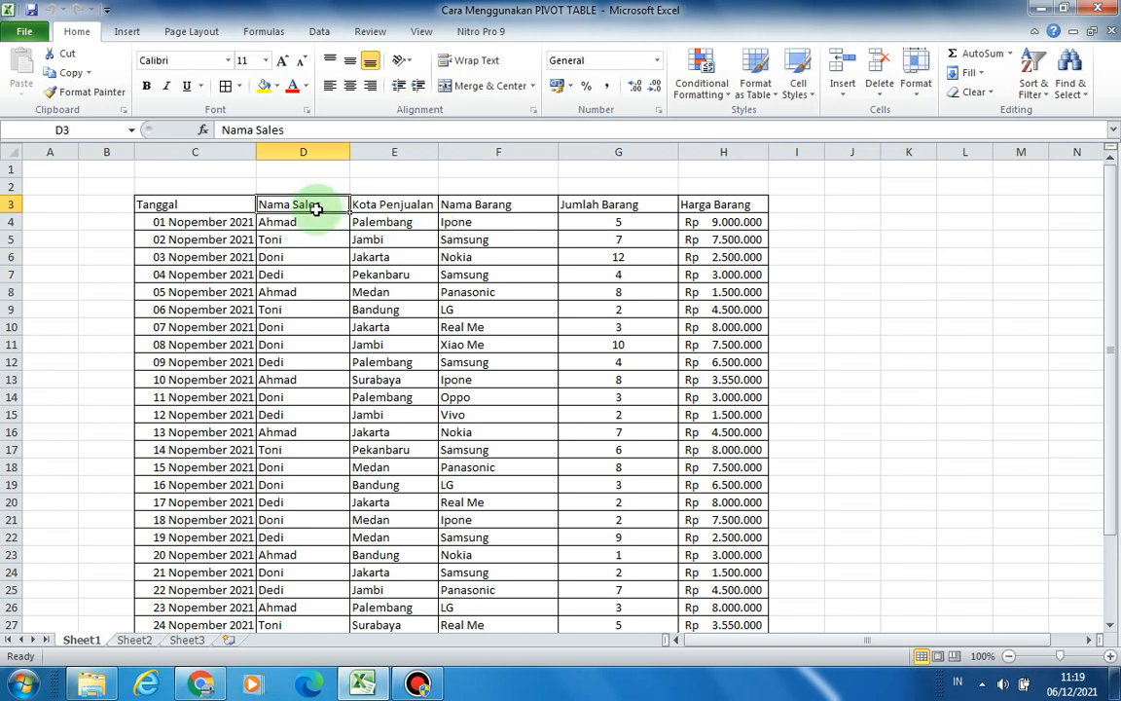
left_click(311, 220)
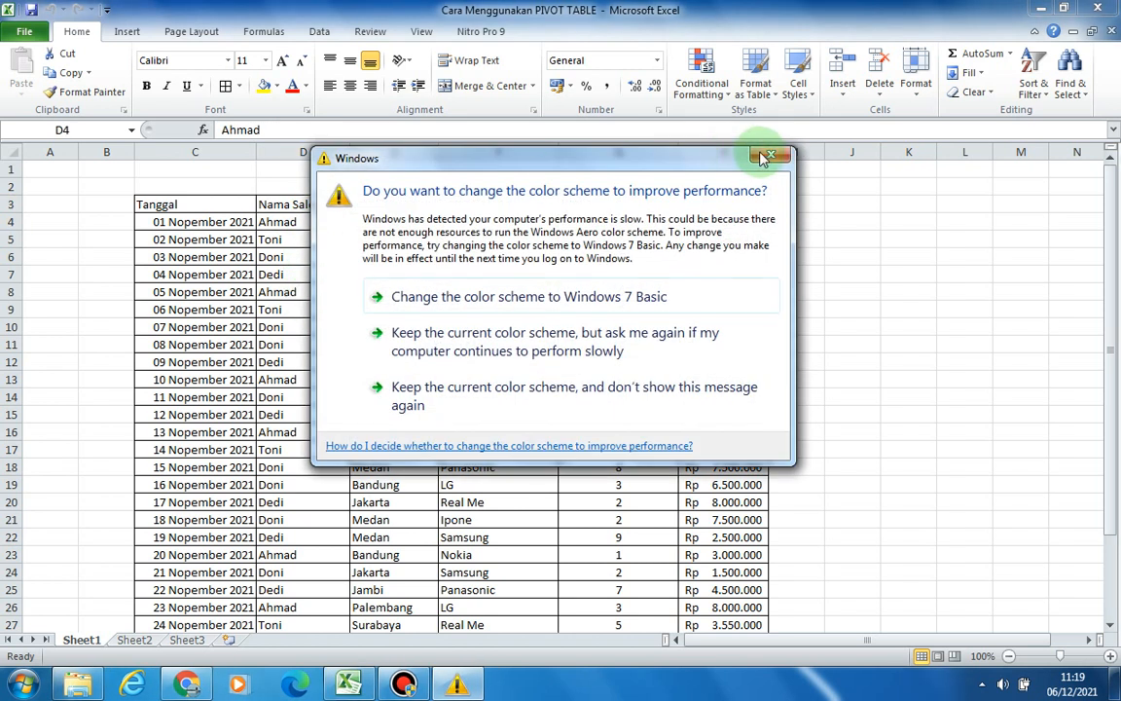
left_click(764, 154)
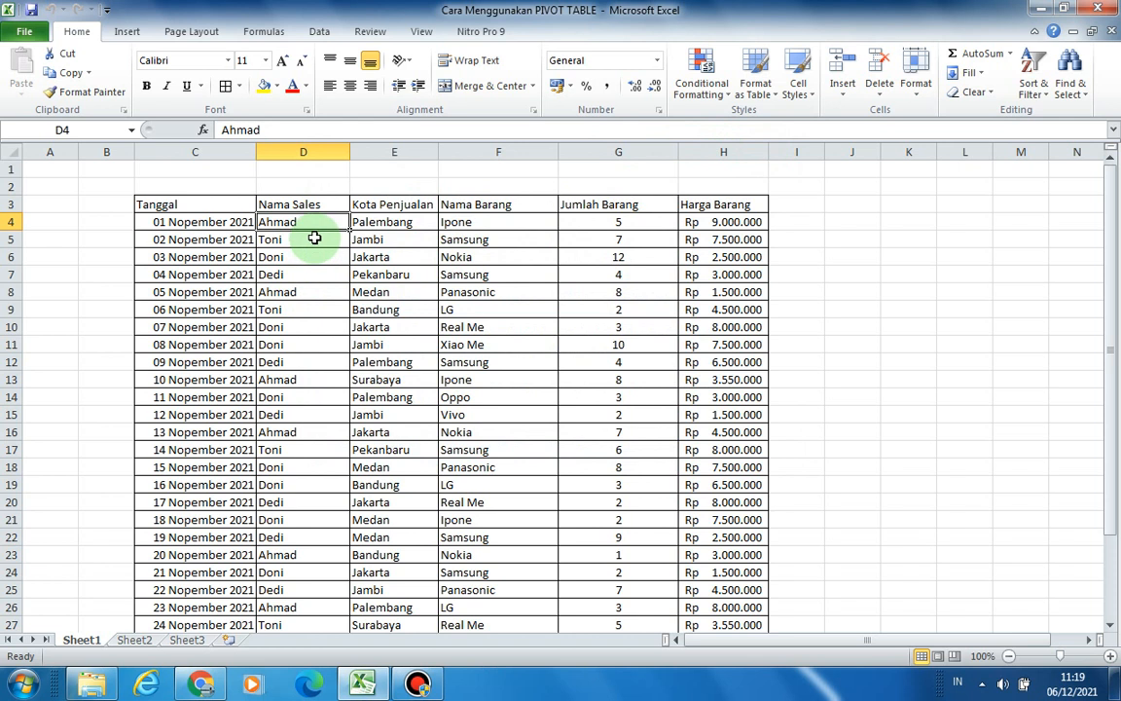
left_click(309, 291)
left_click(311, 375)
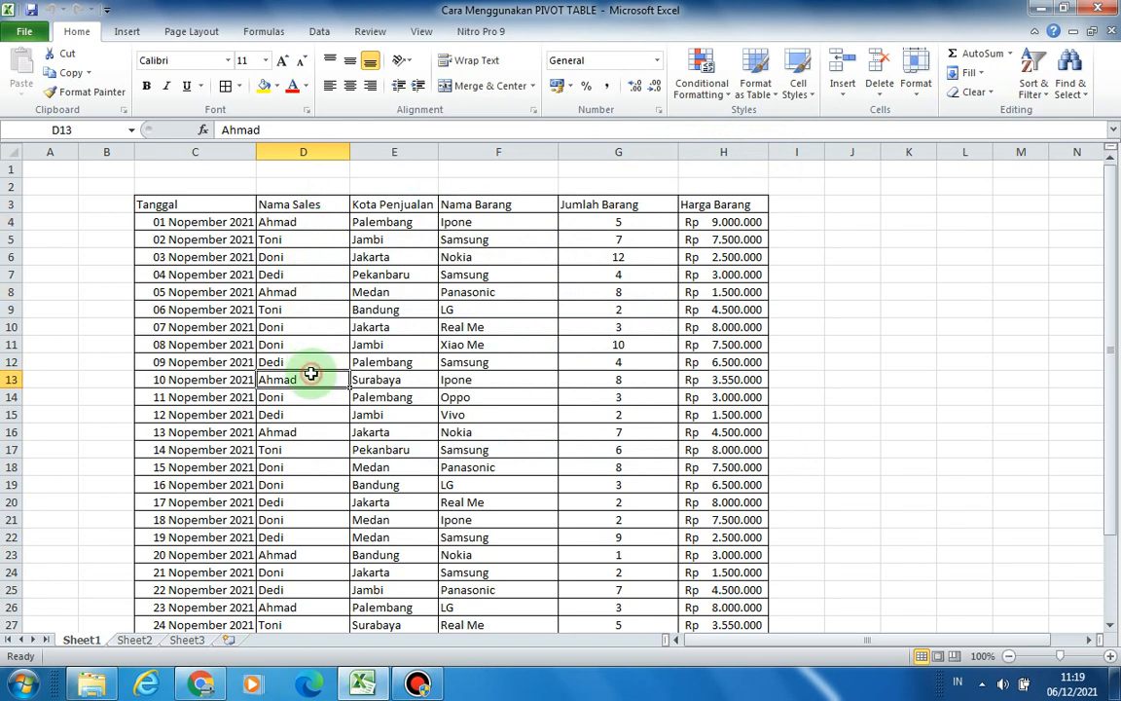
scroll(310, 374, "down", 3)
scroll(310, 373, "down", 1)
scroll(309, 373, "up", 4)
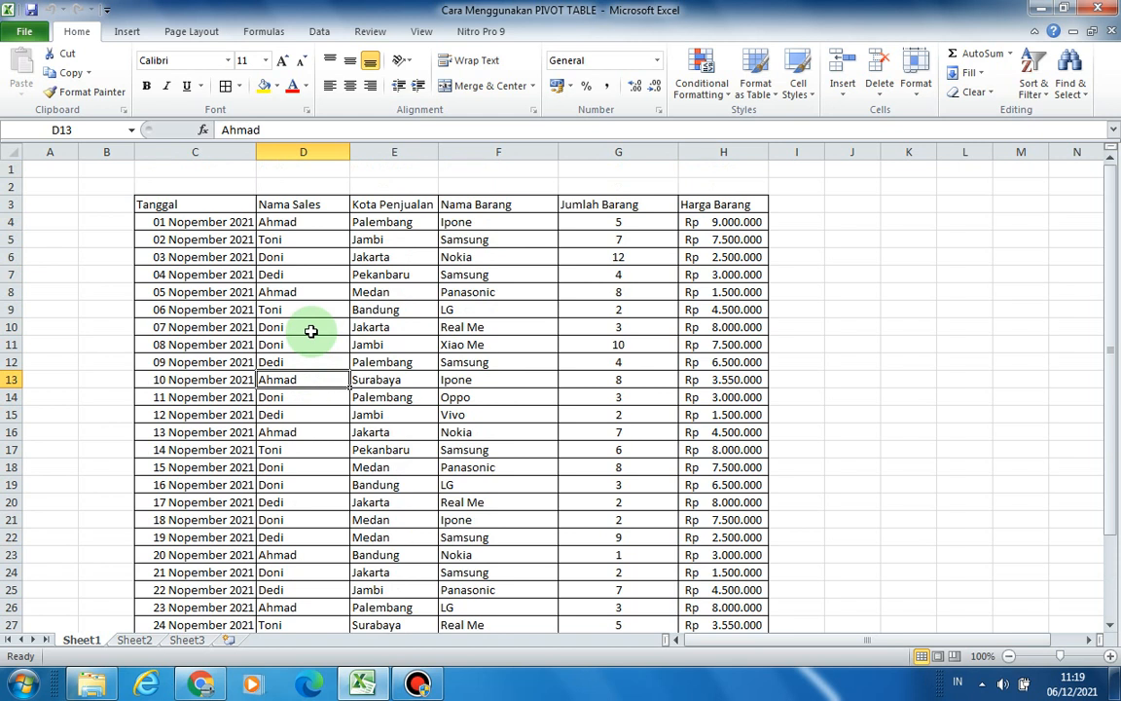
Widen the Harga Barang column (column H) of the sales table
left_click(918, 273)
left_click_drag(769, 153, 811, 148)
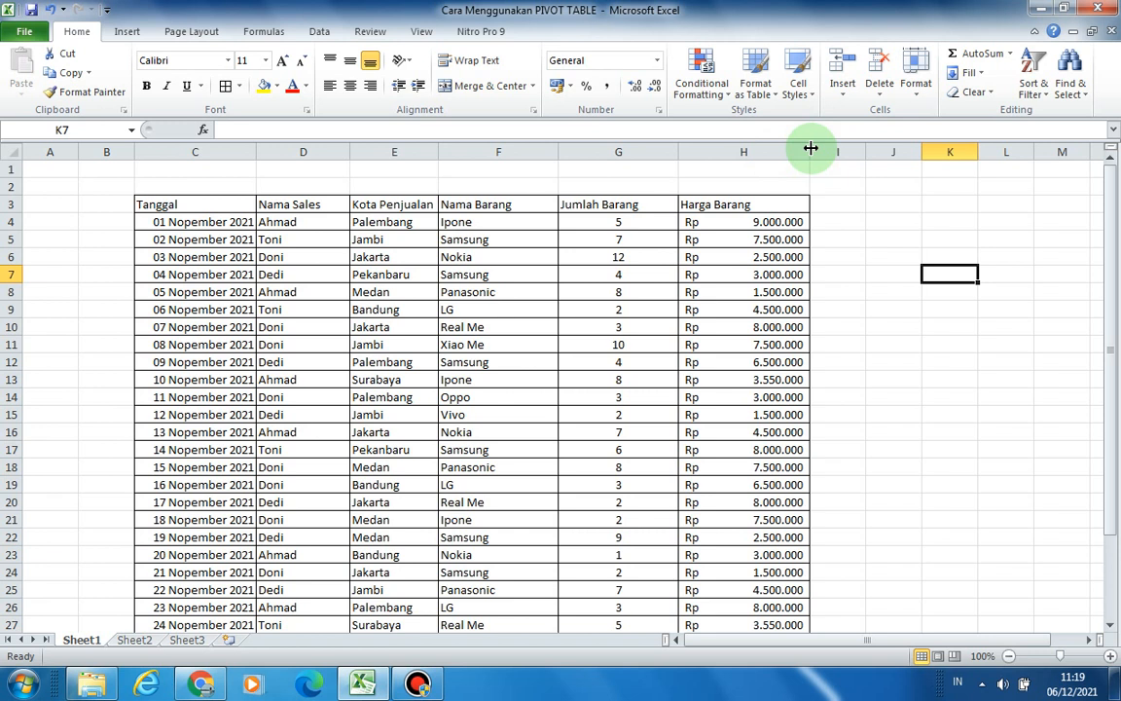
left_click(615, 292)
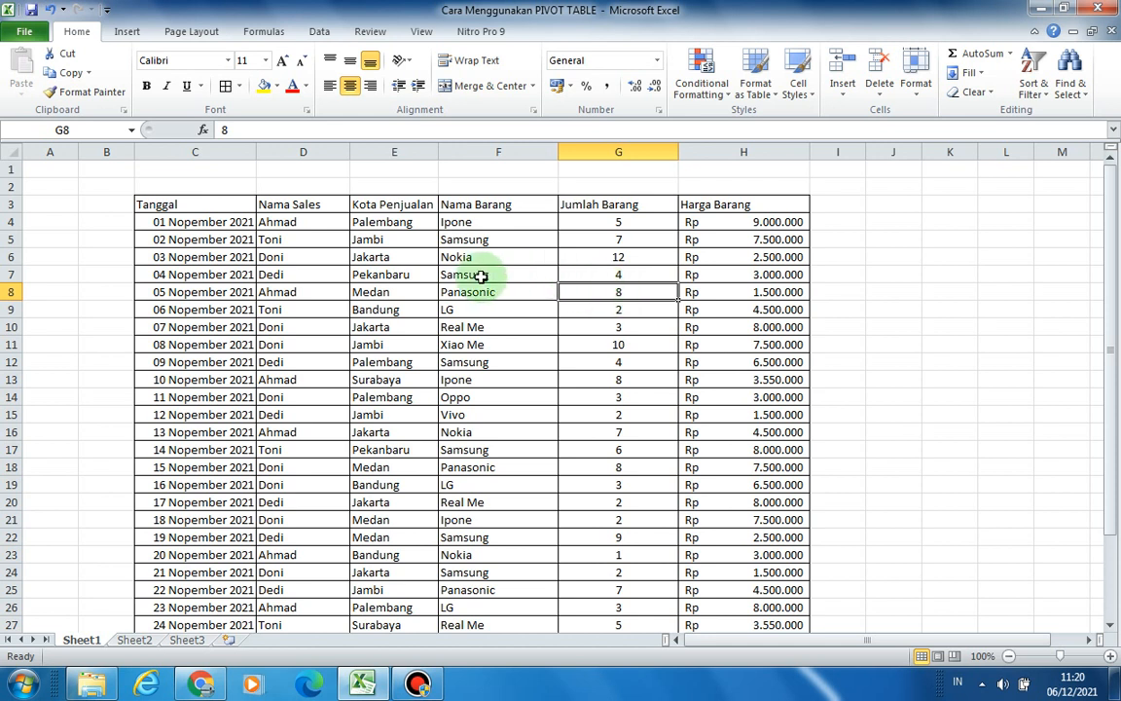
left_click(394, 310)
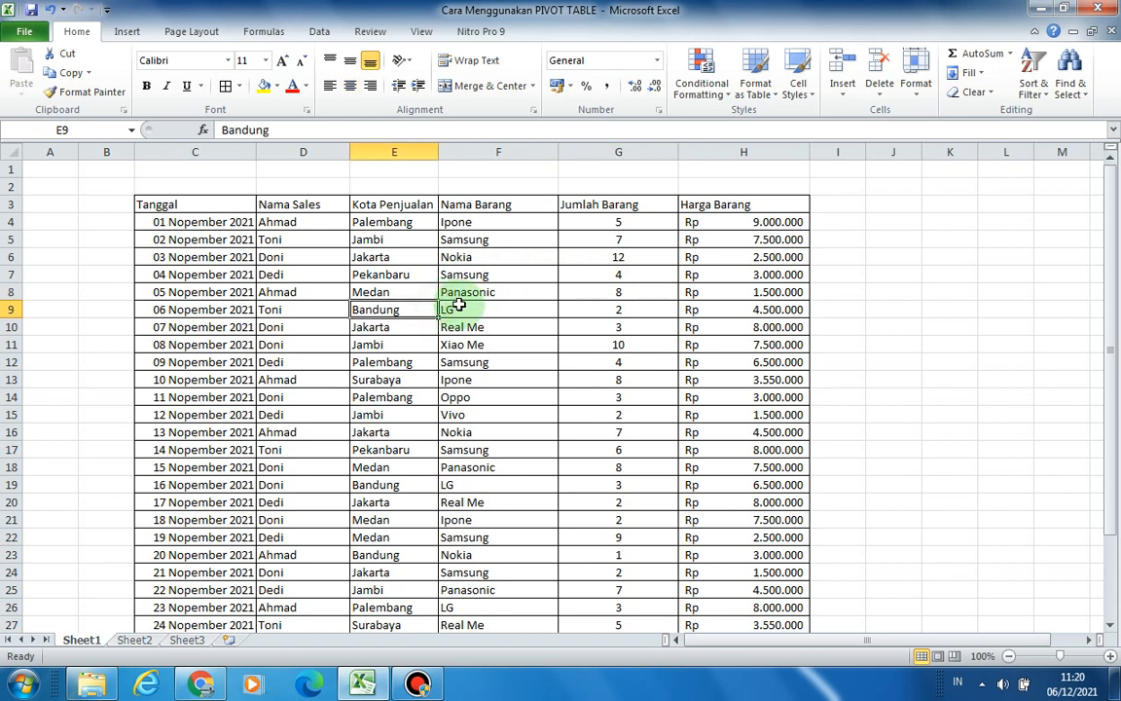
left_click(514, 338)
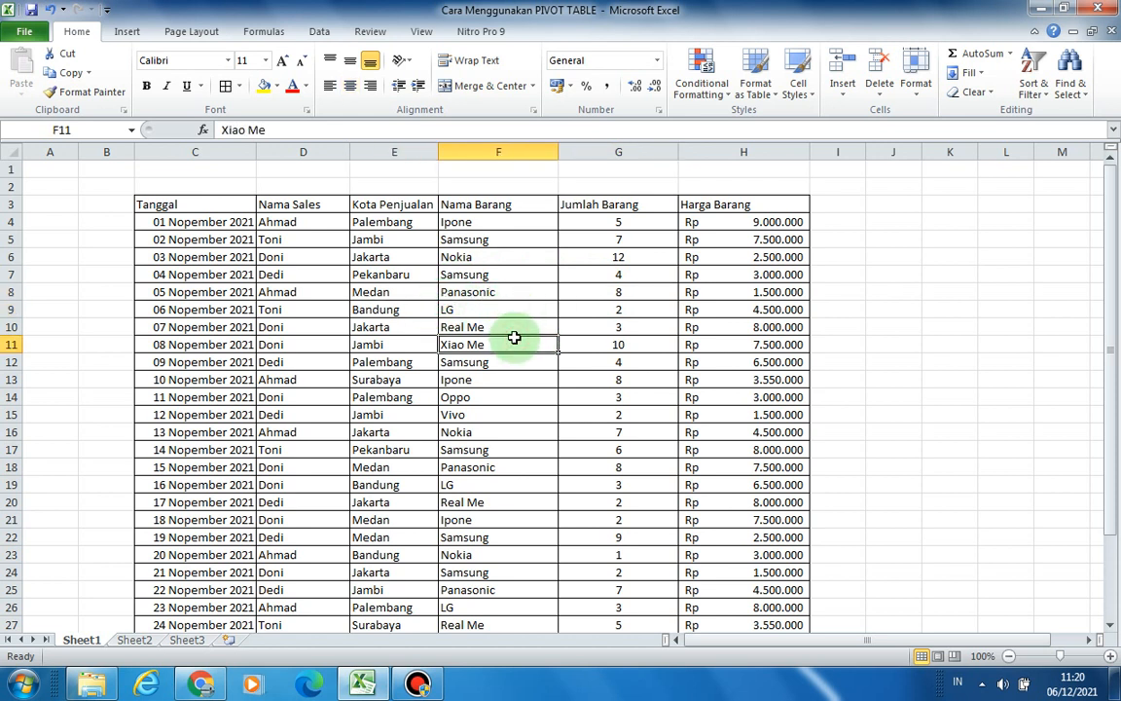
left_click(872, 326)
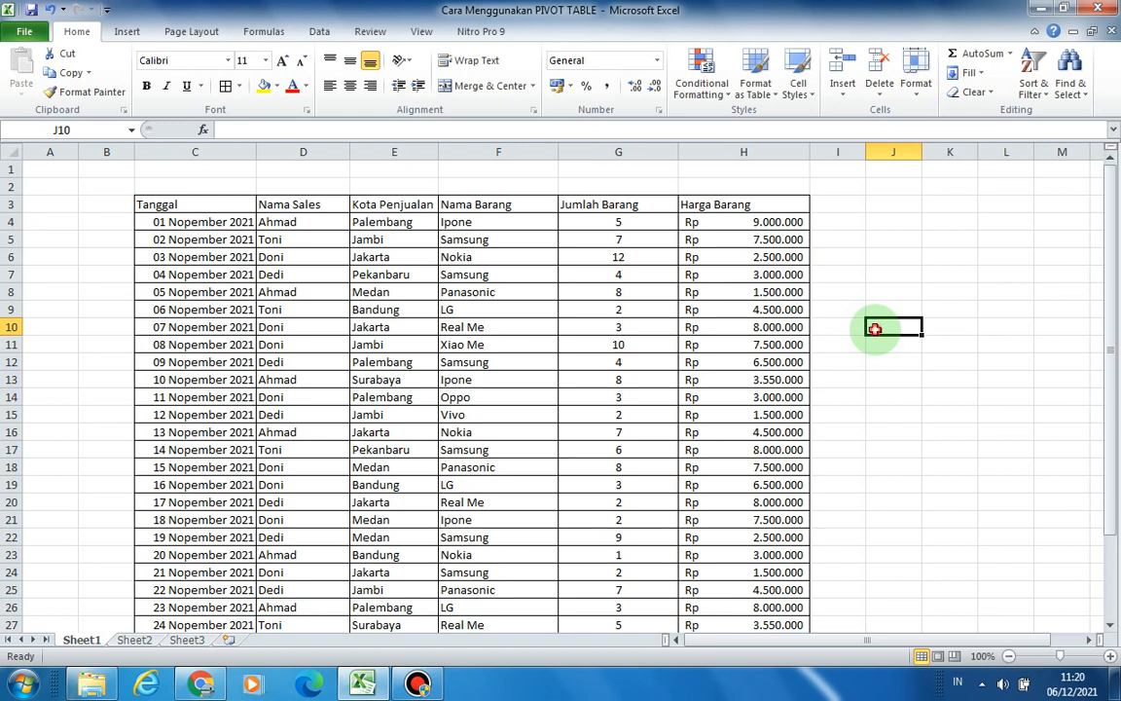
left_click(824, 291)
left_click(881, 266)
left_click(889, 303)
left_click(935, 307)
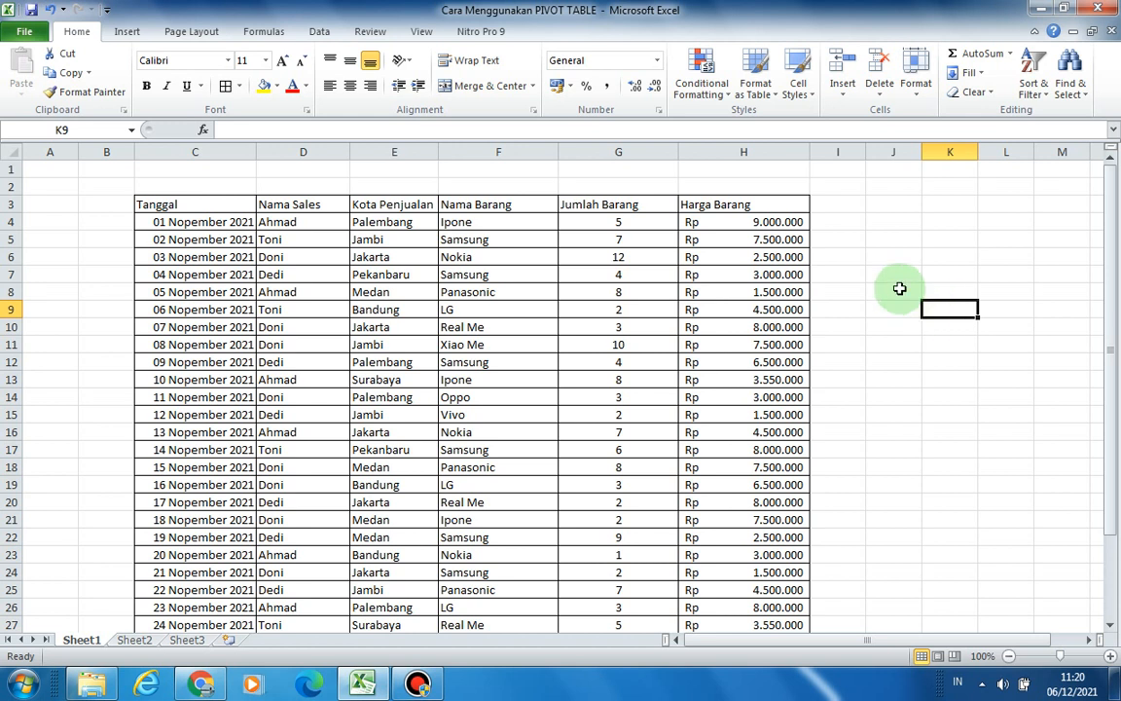
Dismiss the Windows color scheme prompt without choosing a scheme and return to the sales sheet
left_click(105, 218)
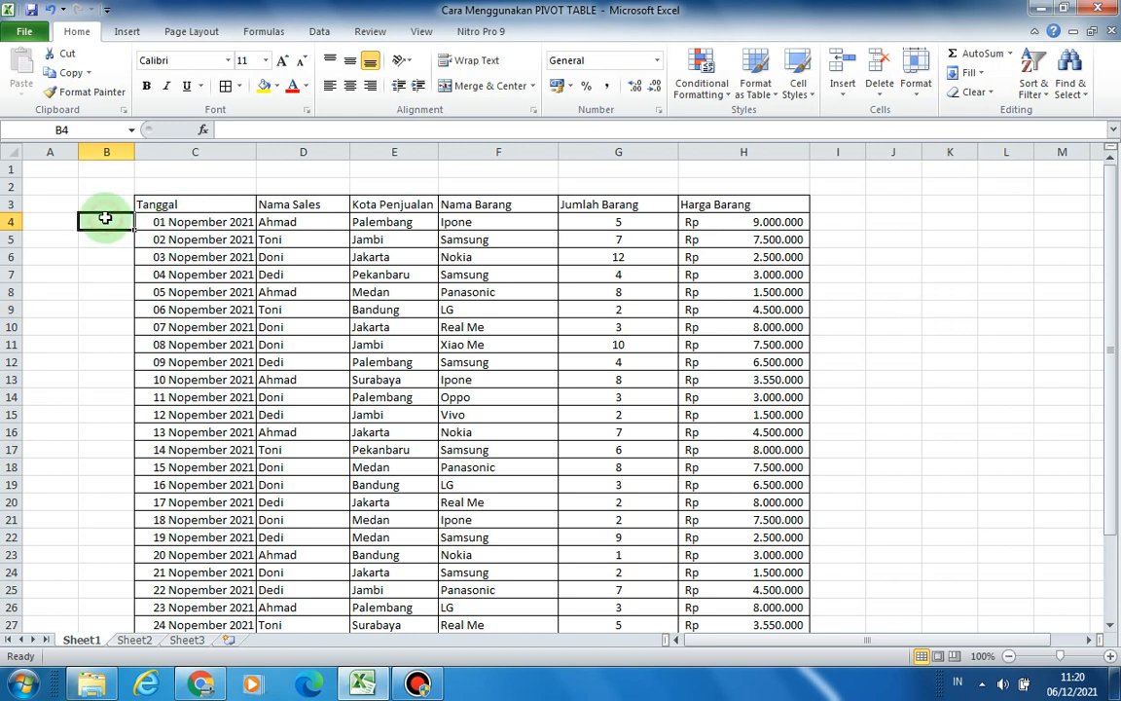
left_click(156, 202)
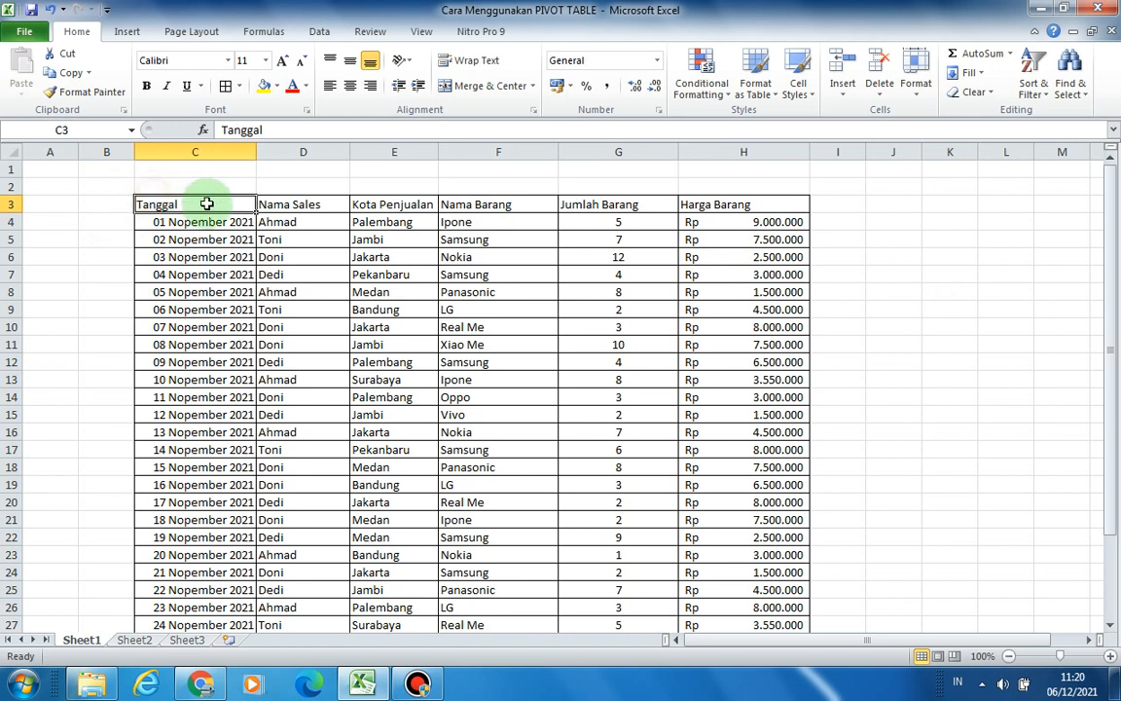
left_click(268, 204)
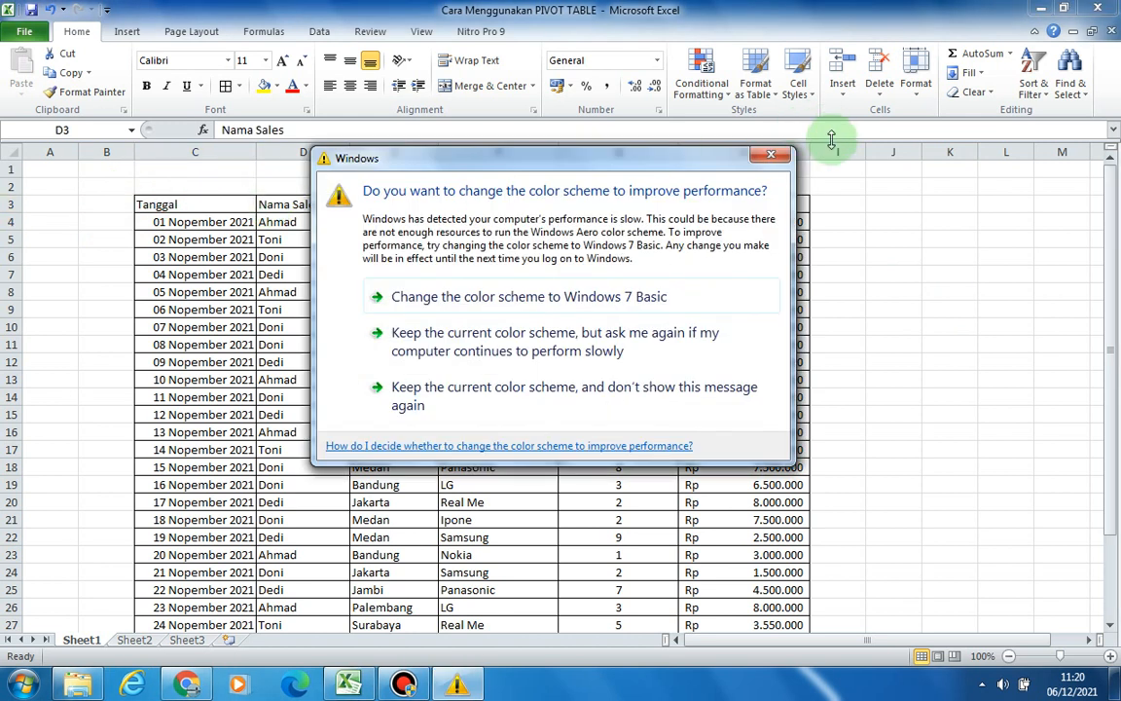
left_click(772, 156)
left_click(882, 230)
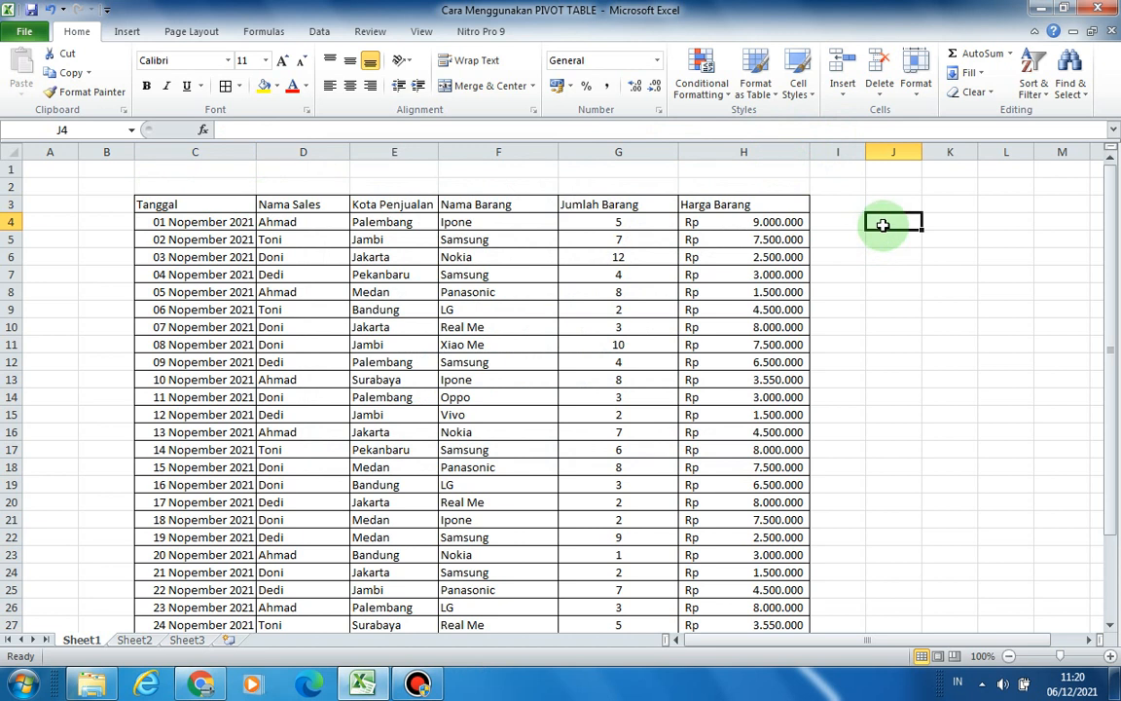
left_click(741, 255)
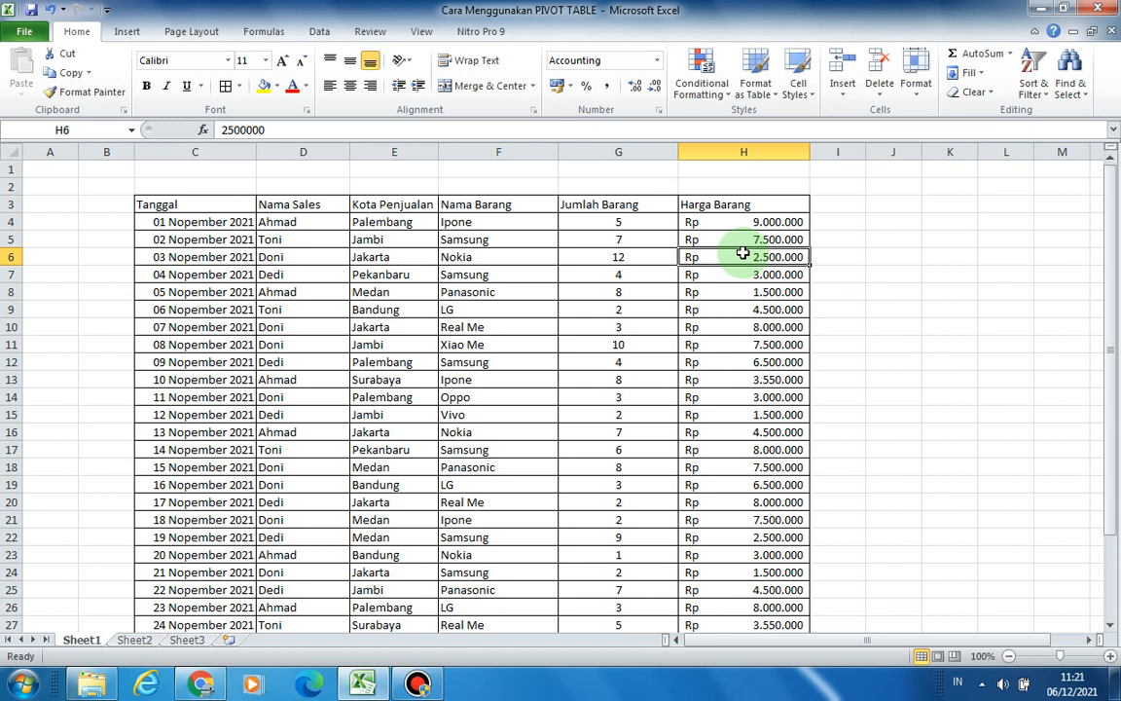
left_click(613, 322)
left_click(635, 292)
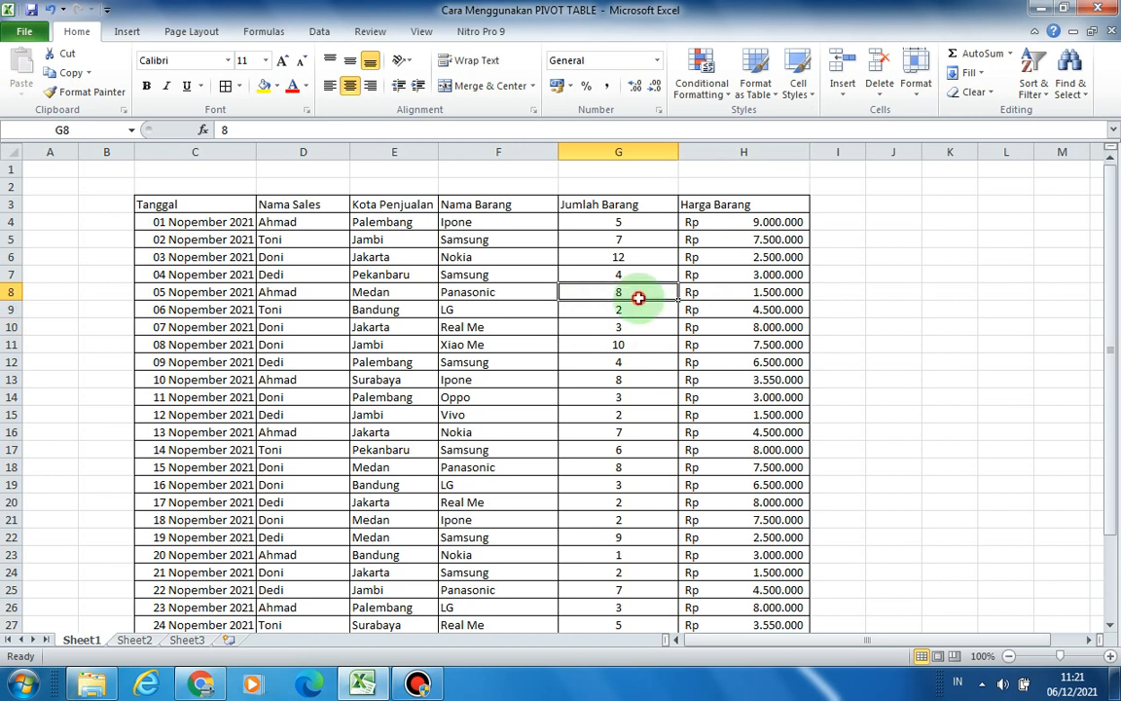
left_click(946, 293)
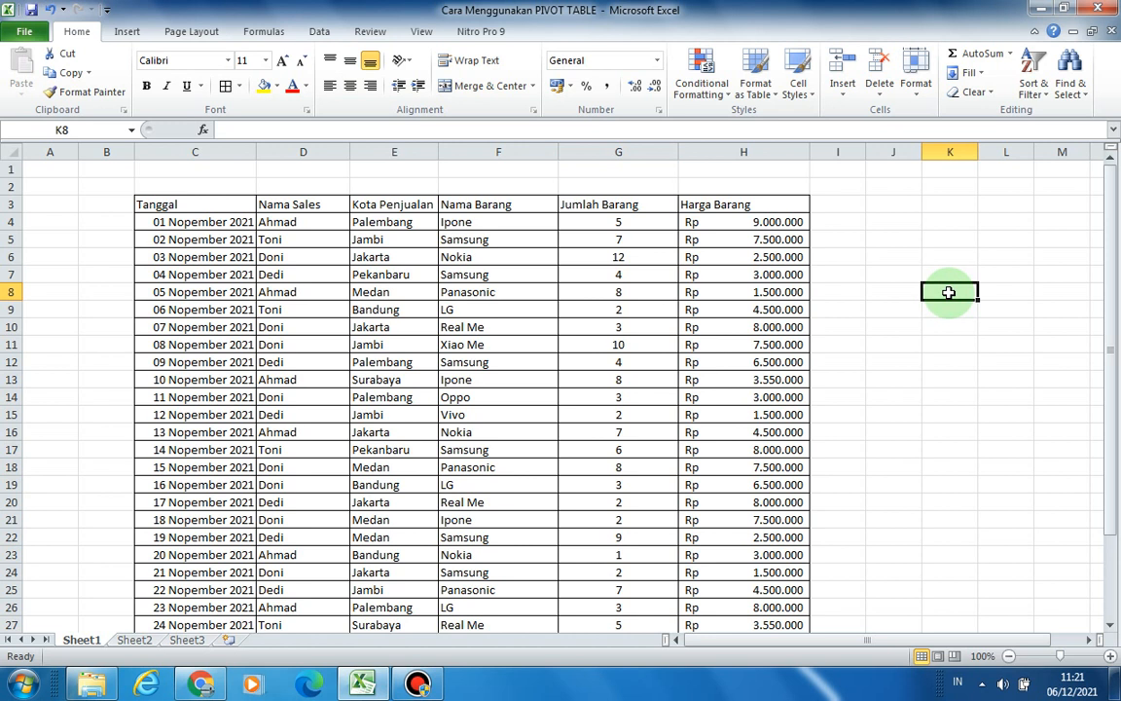
left_click(783, 325)
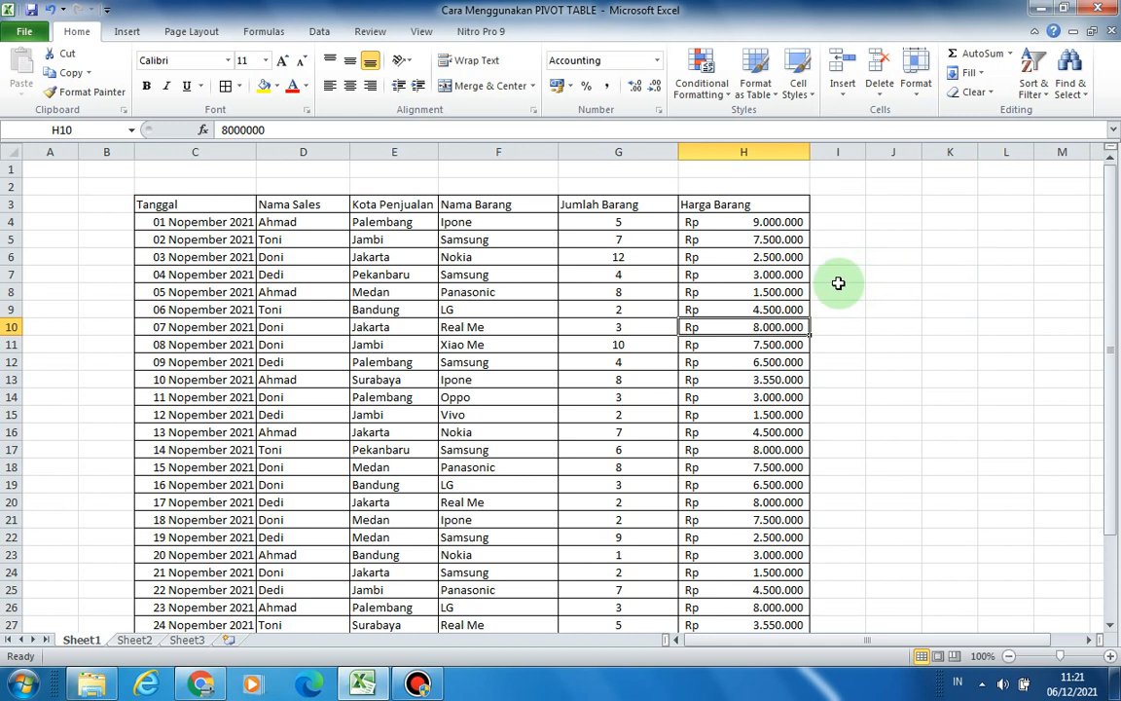
left_click(857, 276)
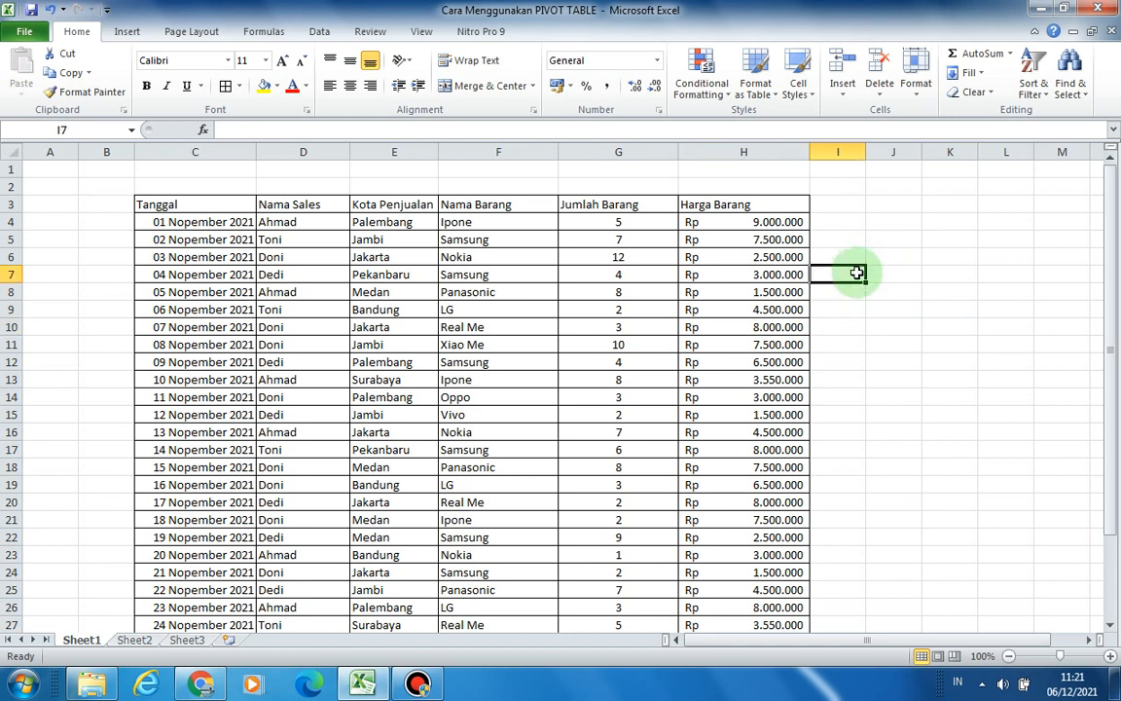
Start a PivotTable from the sales table range C3:H33 on Sheet1, dismissing the Windows color scheme prompt, and check the range's extent
left_click_drag(154, 205, 723, 593)
scroll(736, 510, "up", 3)
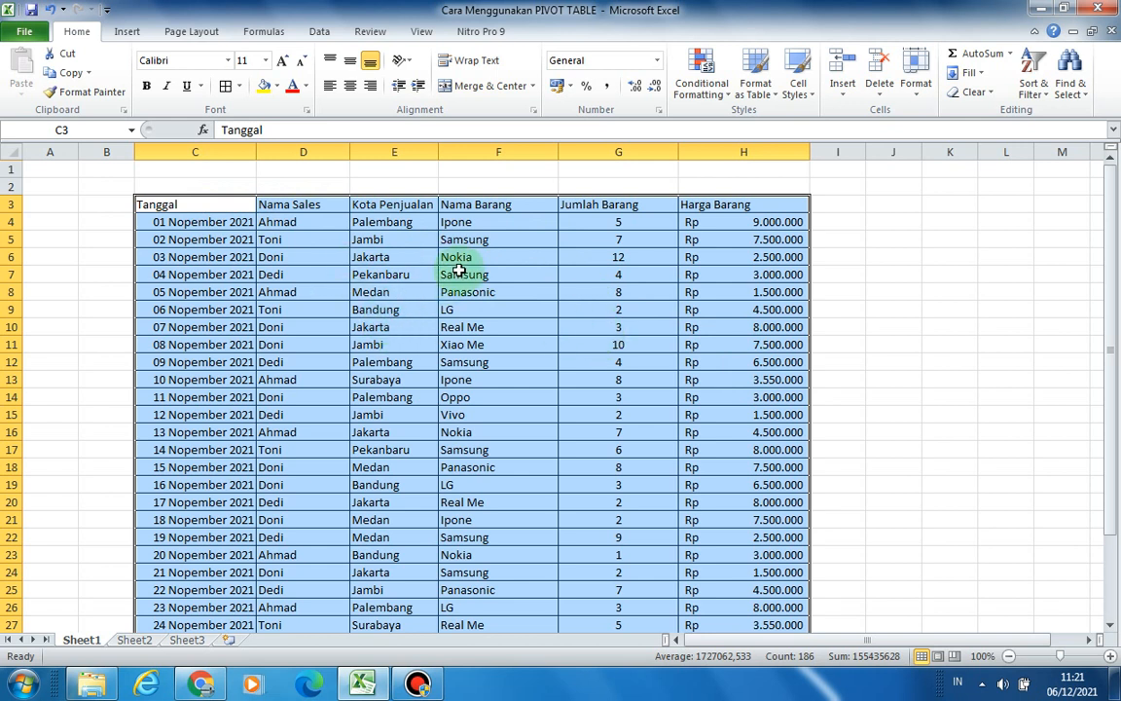
left_click(129, 32)
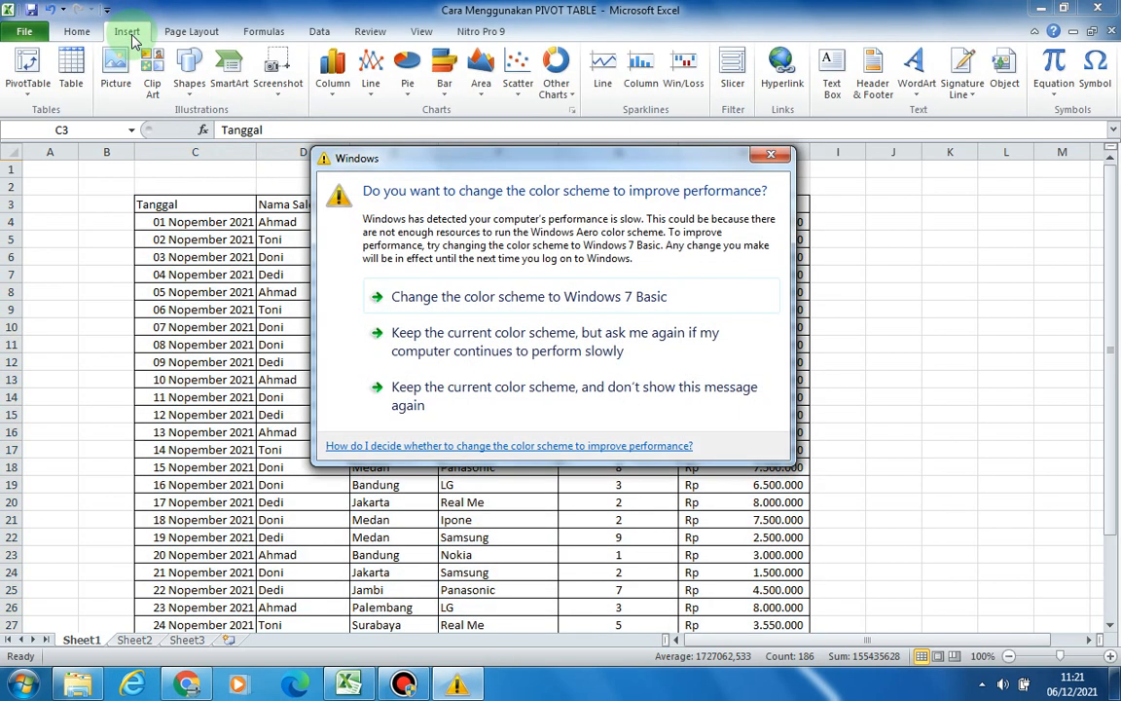
left_click(776, 159)
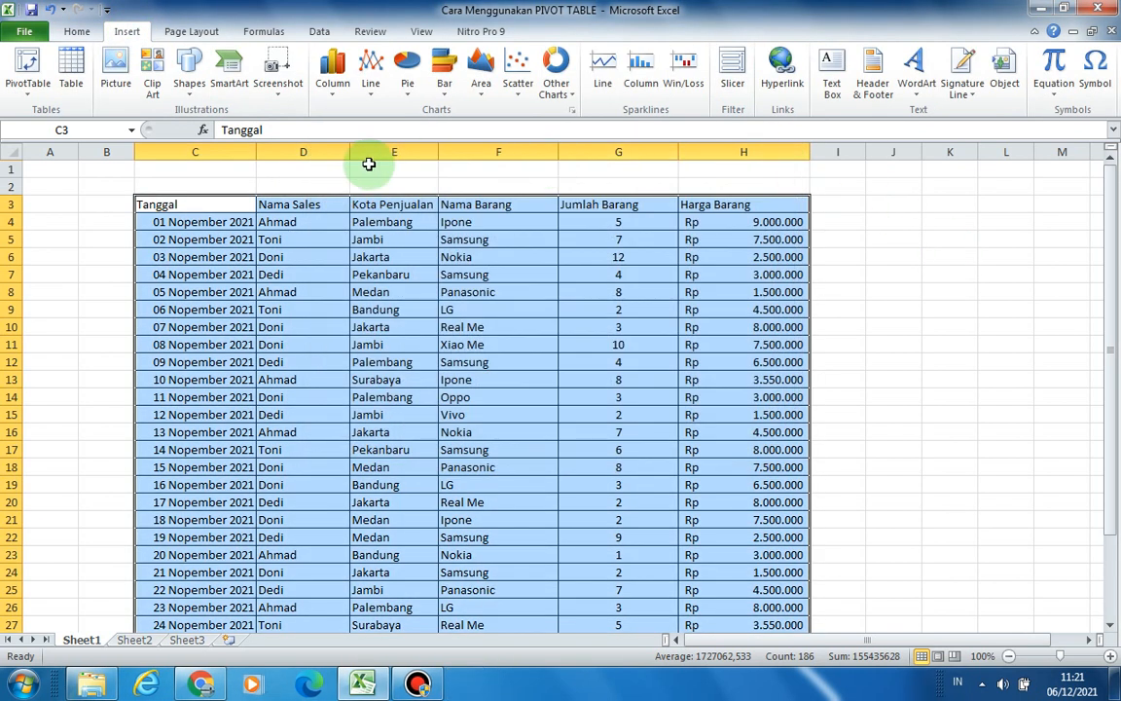
left_click(29, 97)
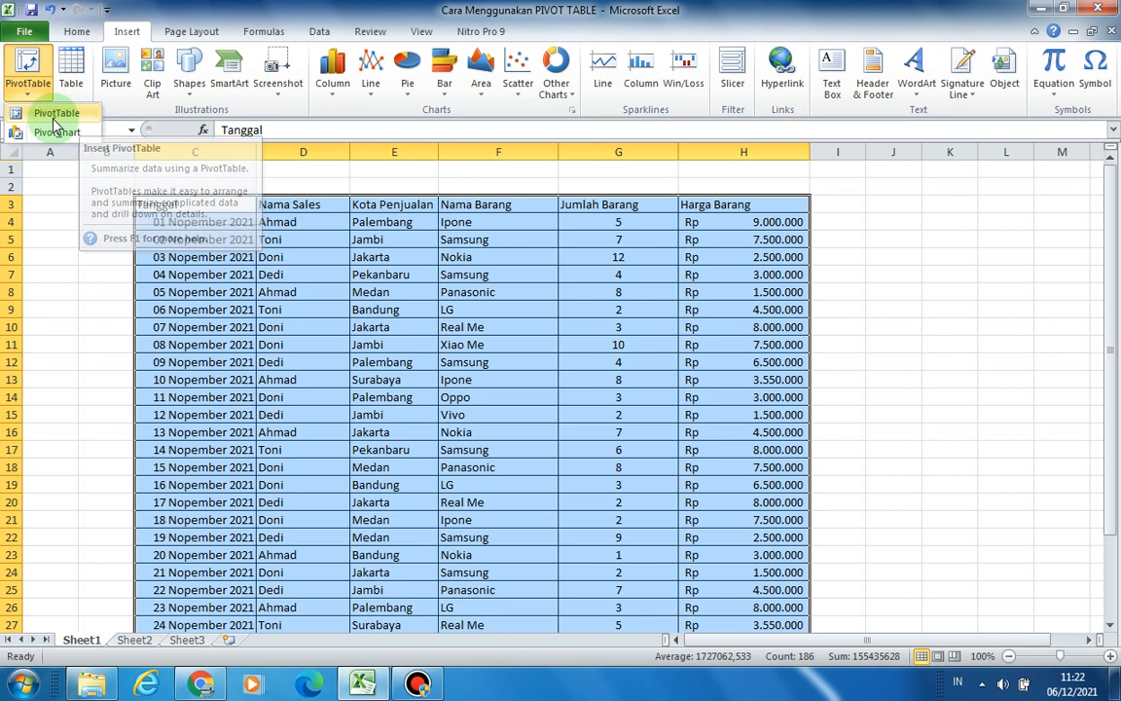
left_click(77, 115)
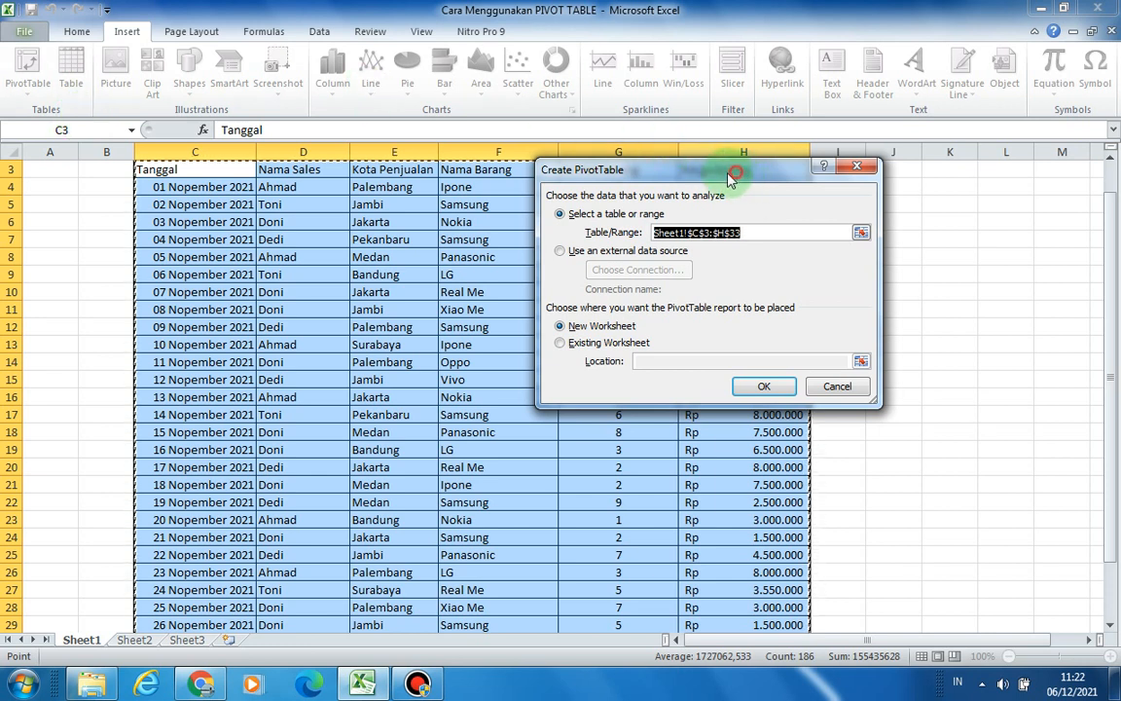
left_click_drag(755, 169, 631, 200)
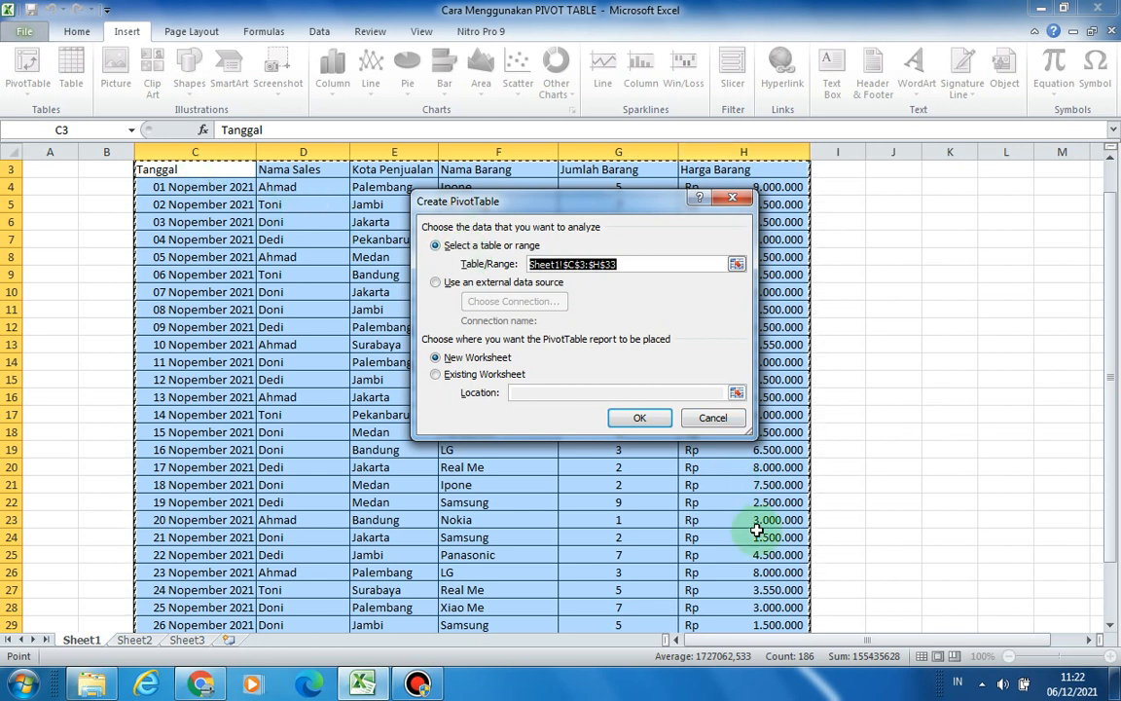
scroll(756, 531, "down", 1)
scroll(757, 531, "down", 2)
scroll(756, 526, "up", 3)
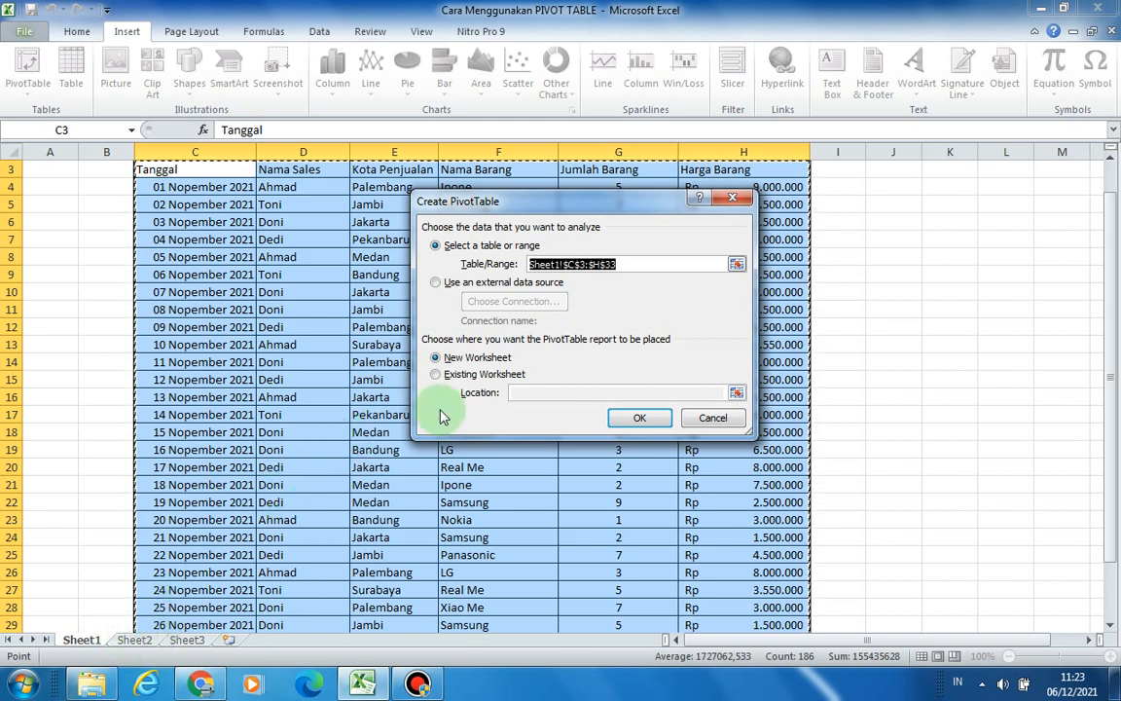
Place the PivotTable in the existing worksheet Sheet2 at cell B4 and create it
left_click(436, 376)
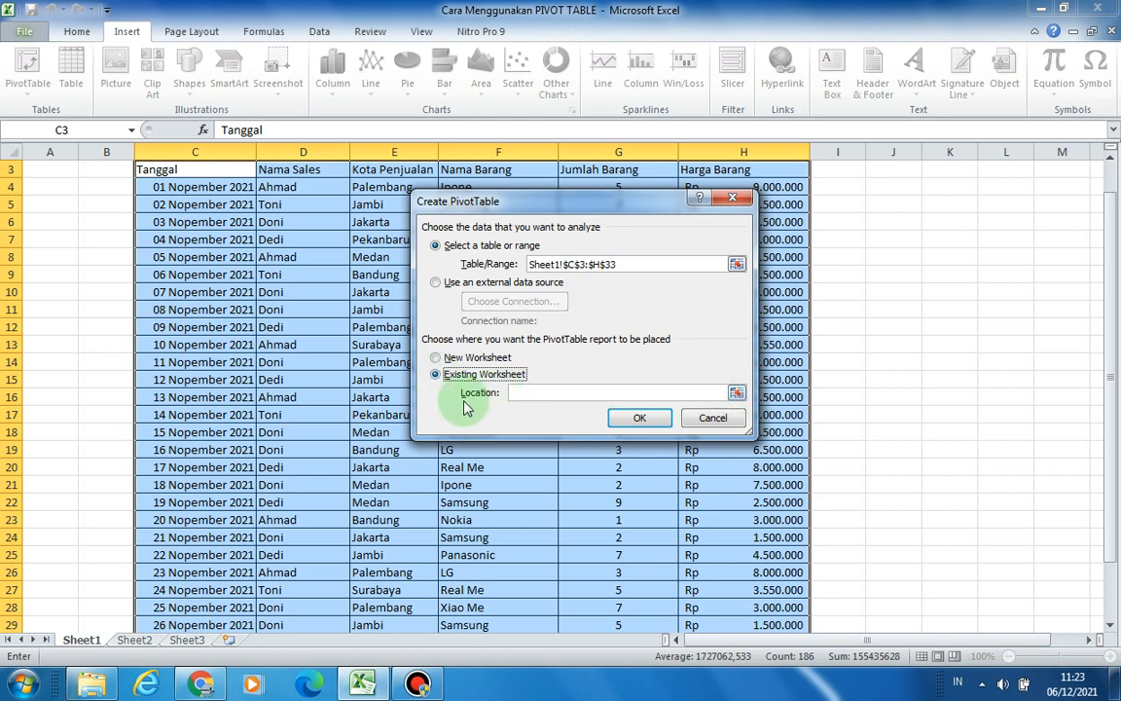
left_click(737, 393)
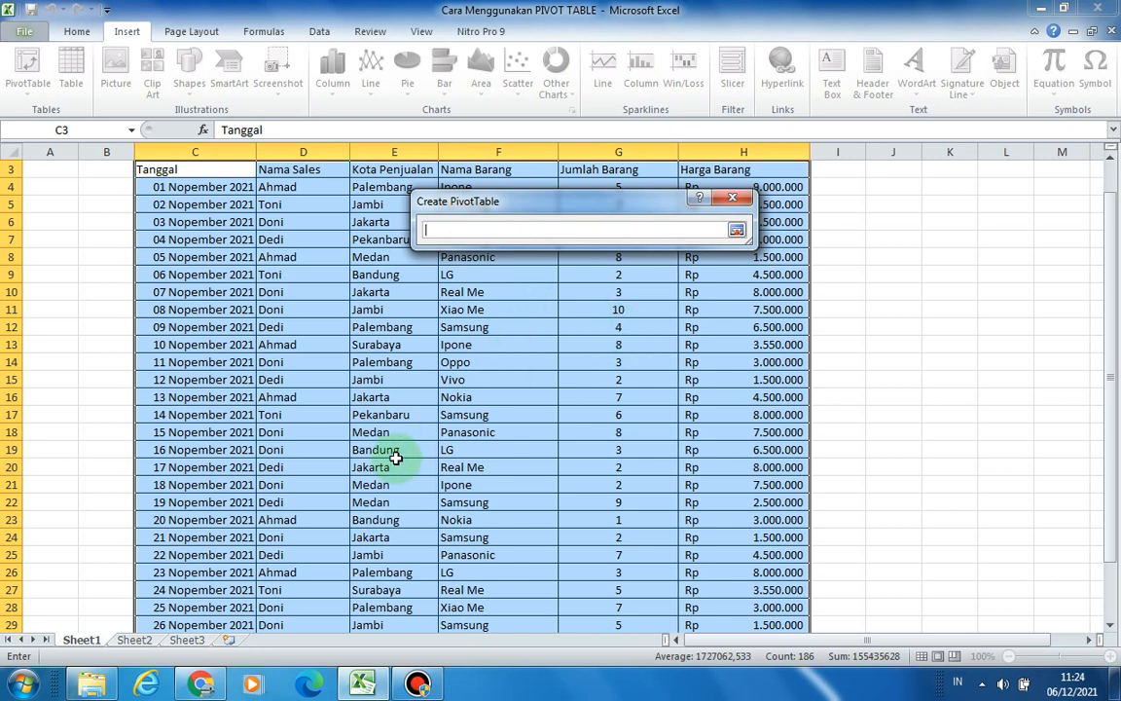
left_click(143, 643)
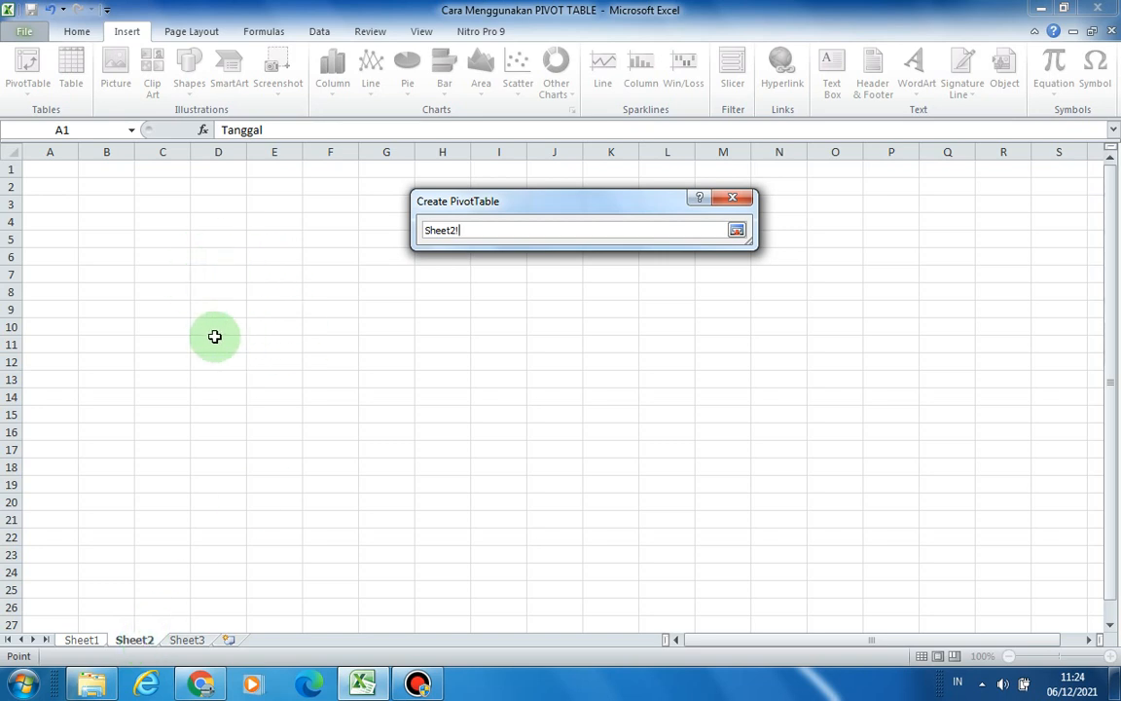
left_click(179, 341)
left_click(541, 346)
left_click(305, 308)
left_click(348, 419)
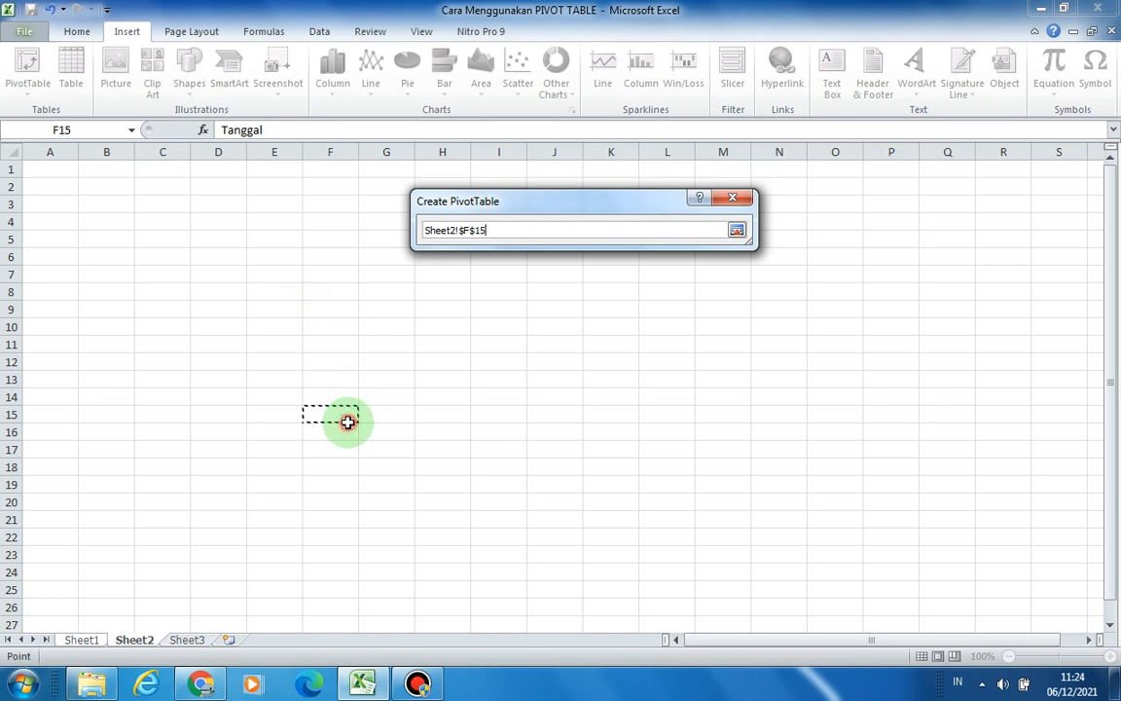
left_click(507, 421)
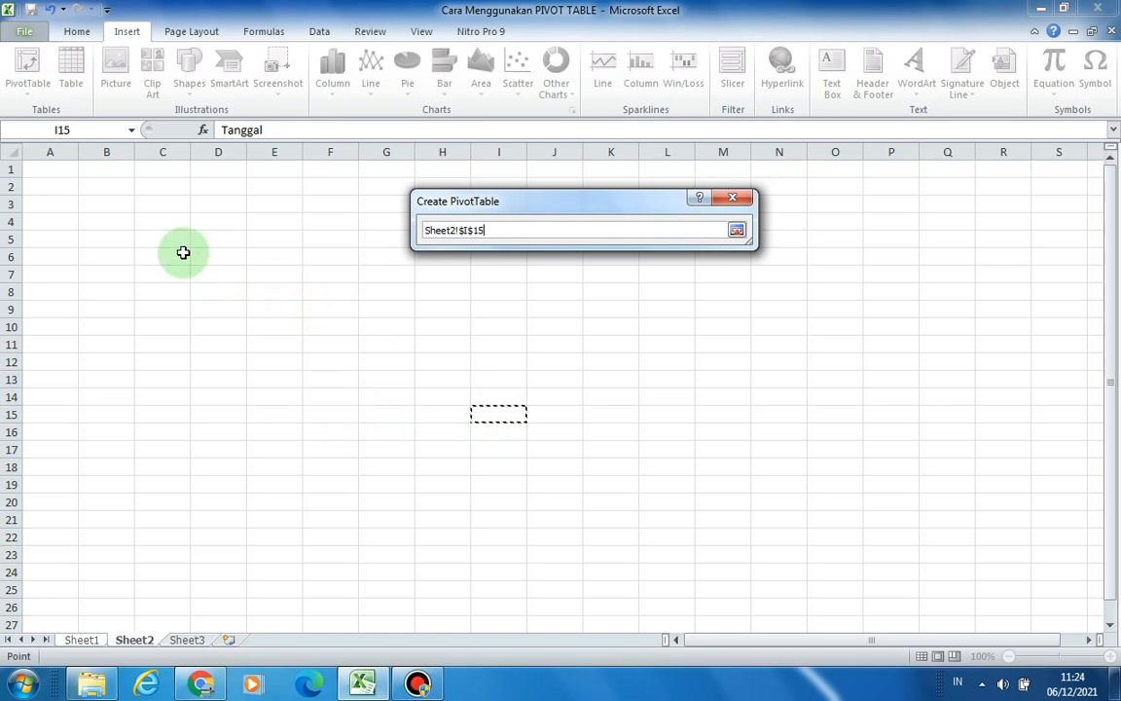
left_click(126, 228)
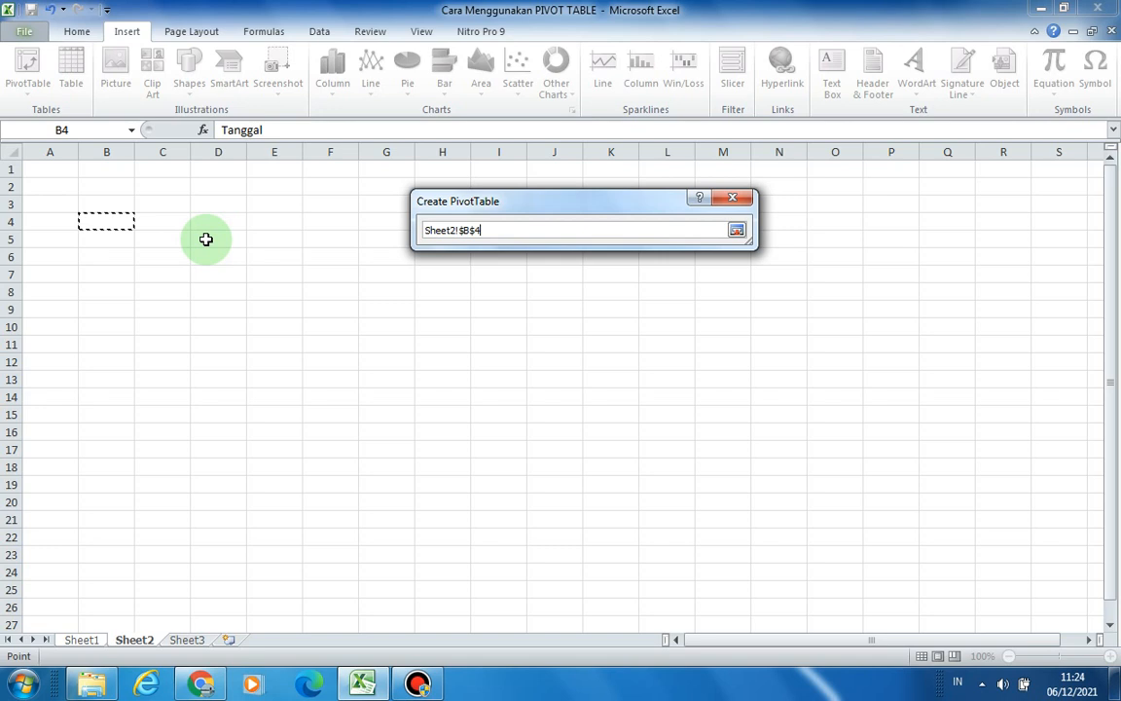
left_click(737, 231)
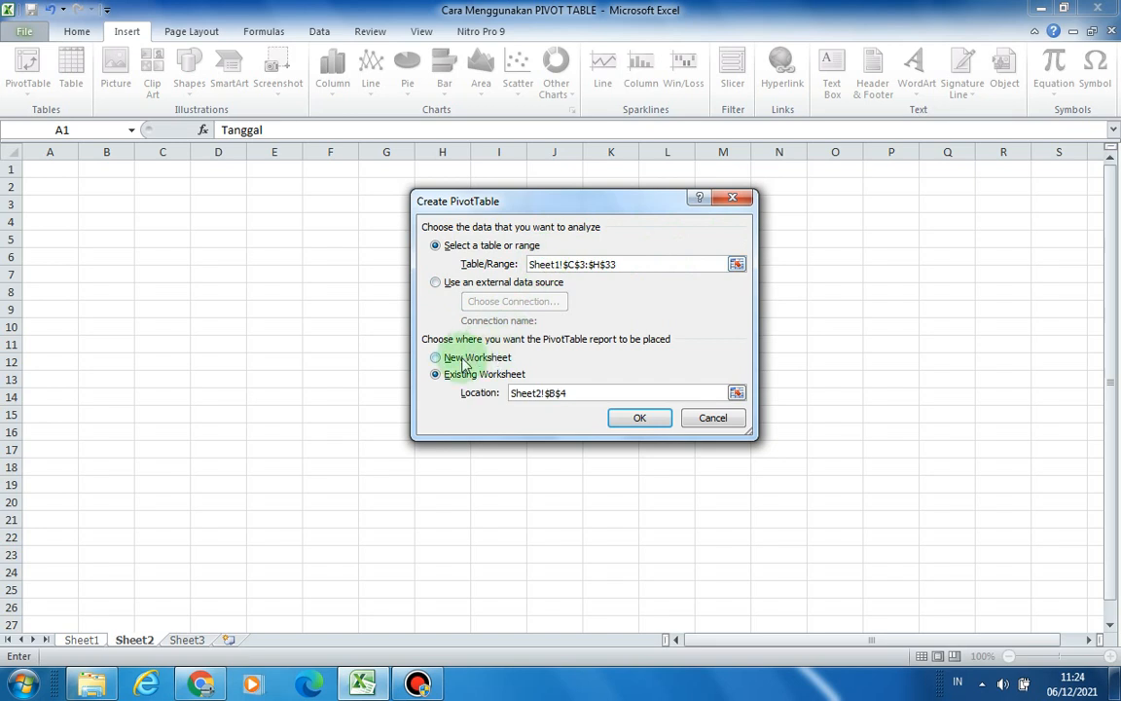
left_click(639, 421)
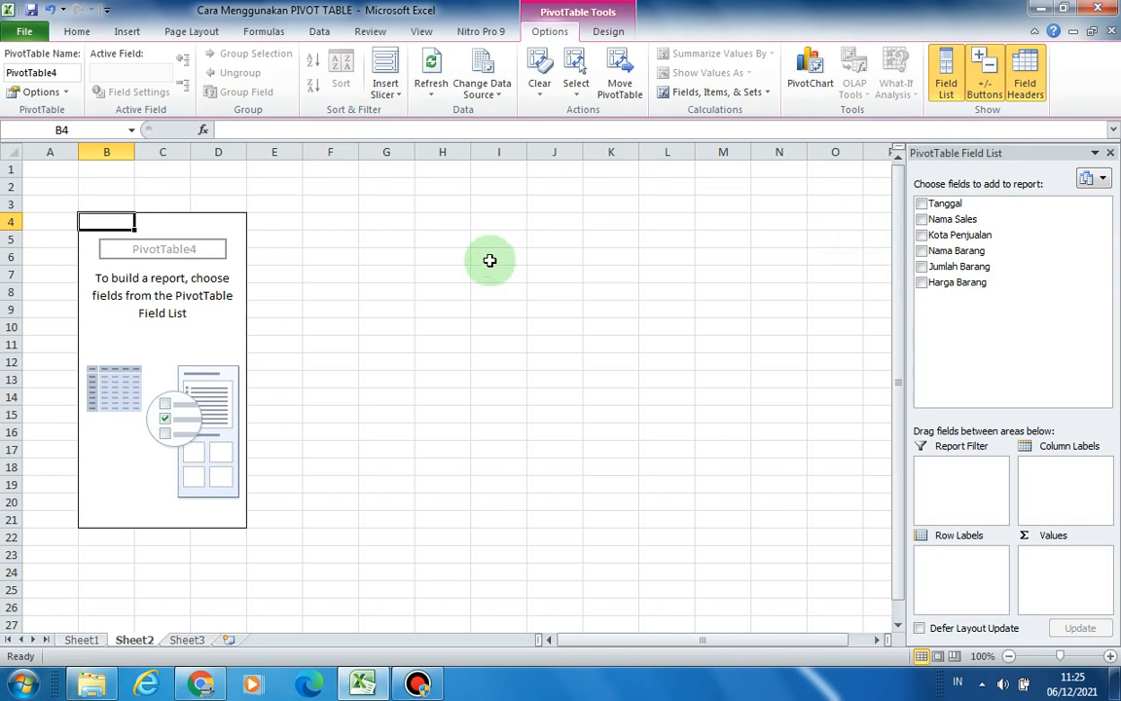
Examine how the PivotTable field list responds to selecting cells inside and outside the empty report, dismissing the Windows color scheme prompt
left_click(450, 289)
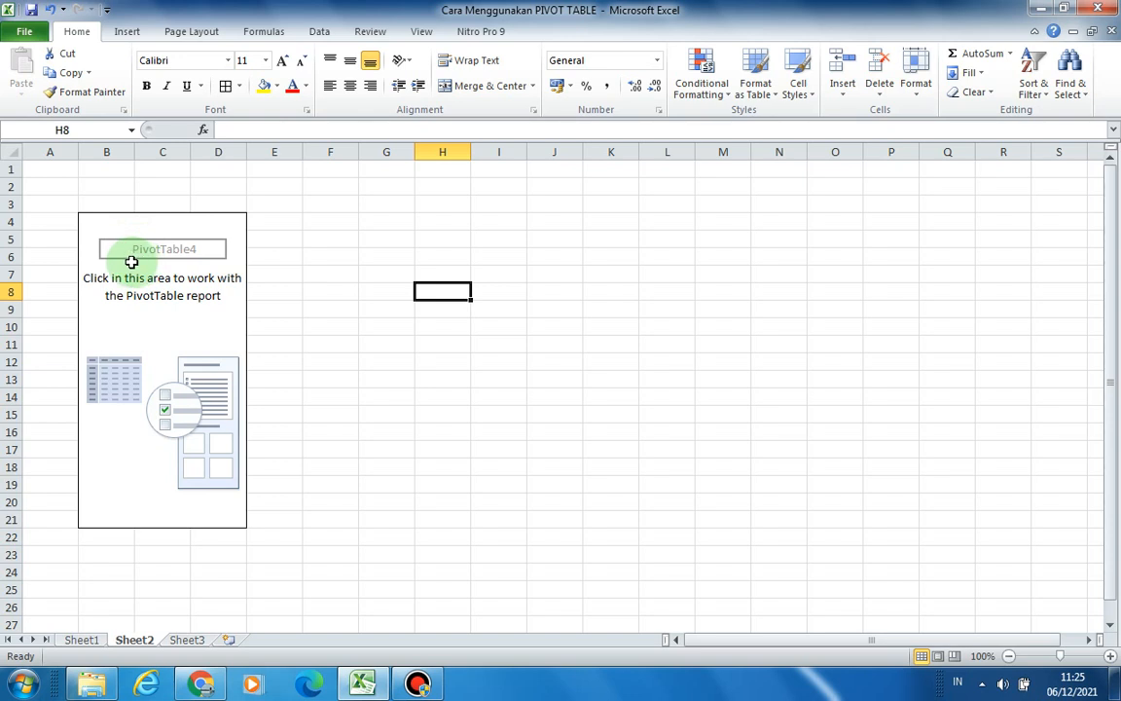
left_click(99, 219)
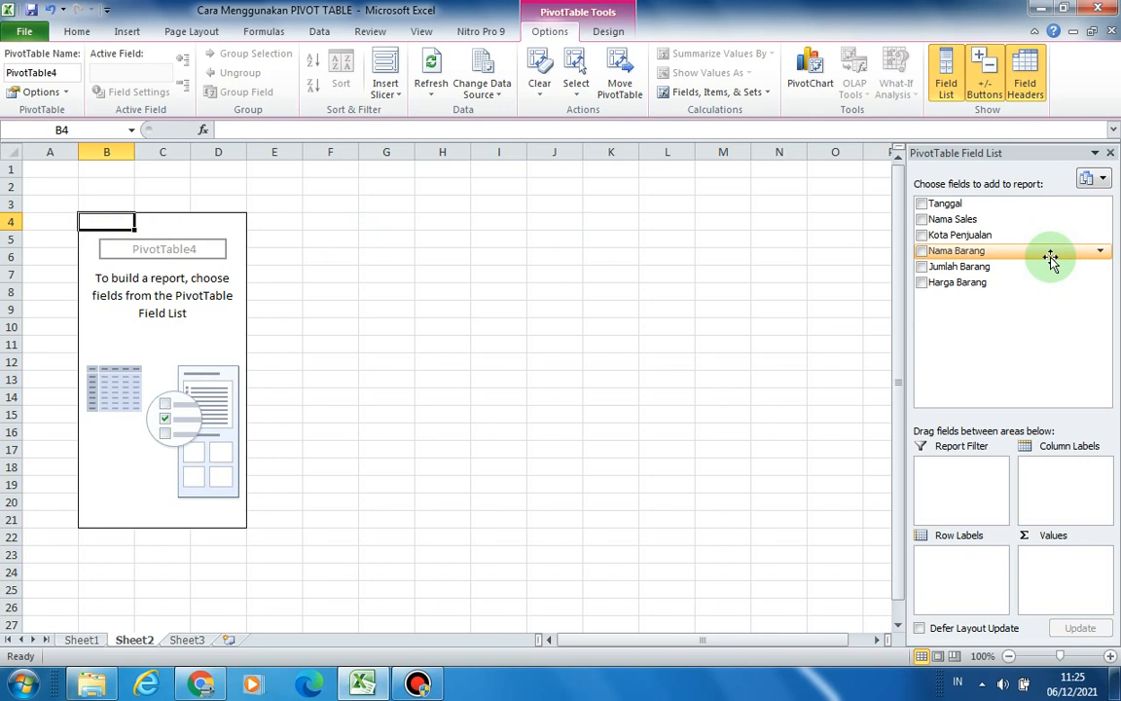
left_click(375, 274)
left_click(606, 298)
left_click(435, 380)
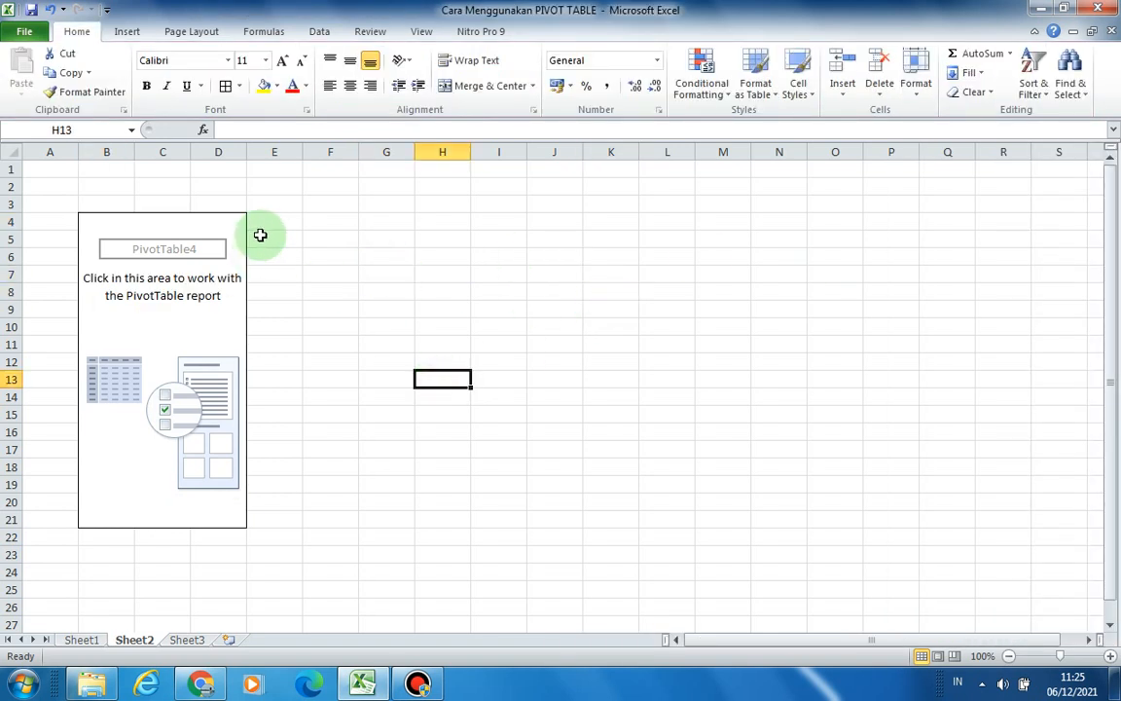
left_click(96, 220)
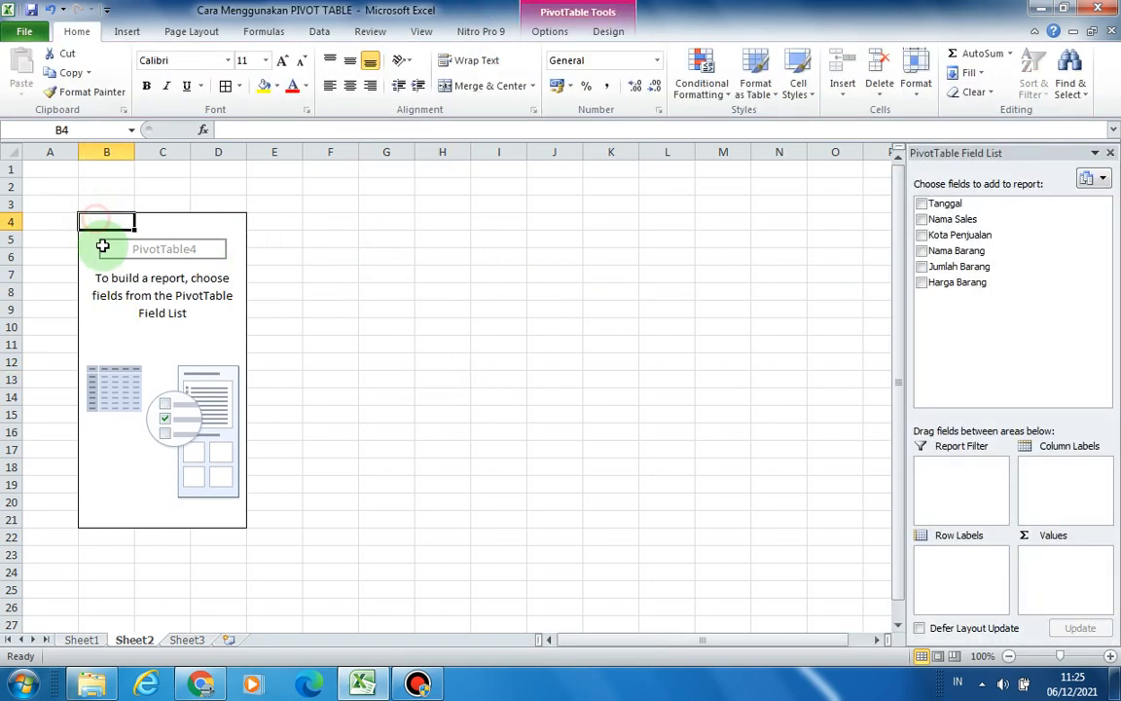
left_click(126, 343)
left_click(173, 322)
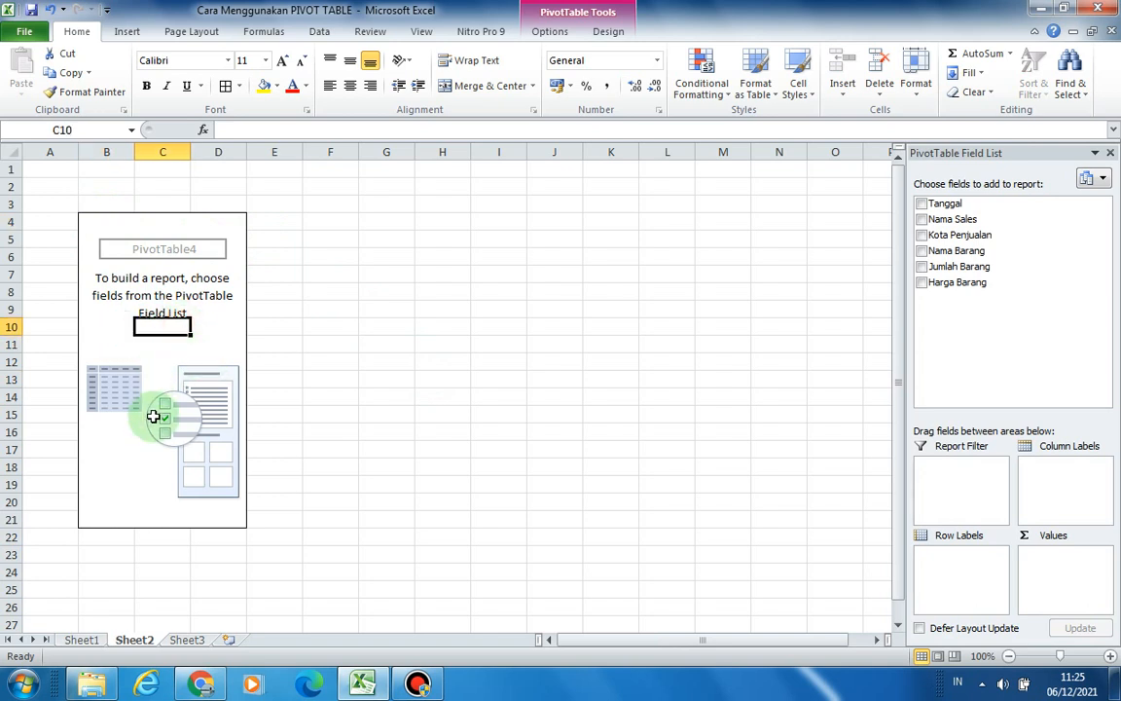
left_click(115, 468)
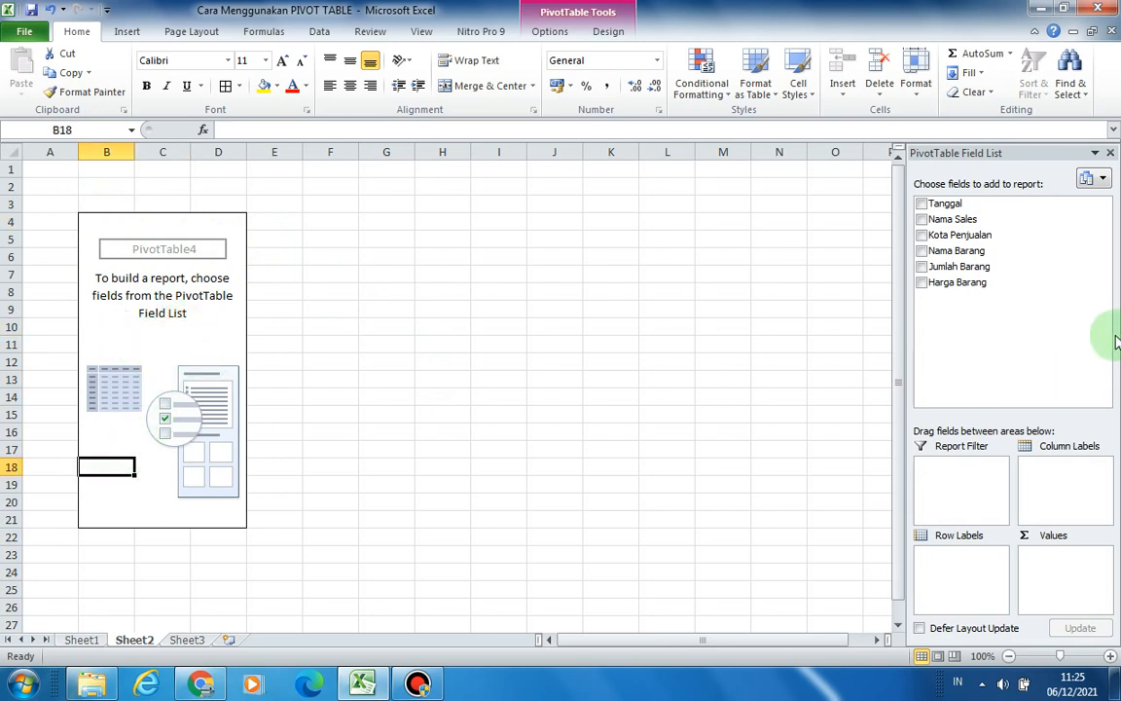
left_click(119, 222)
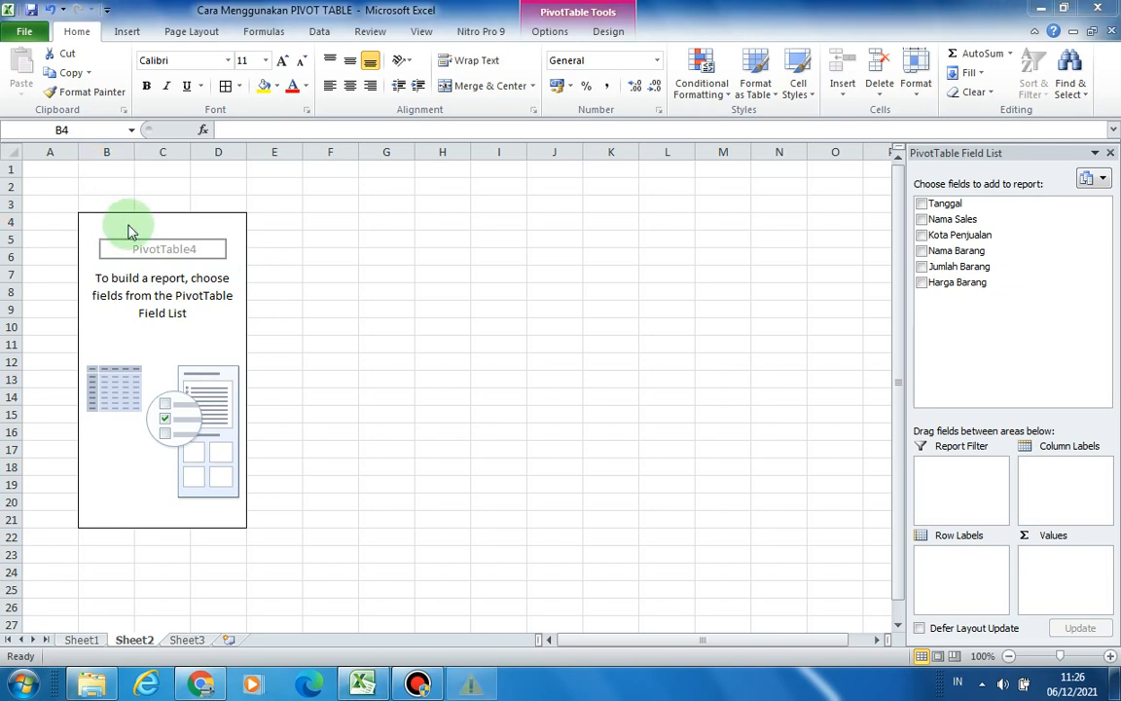
left_click(769, 156)
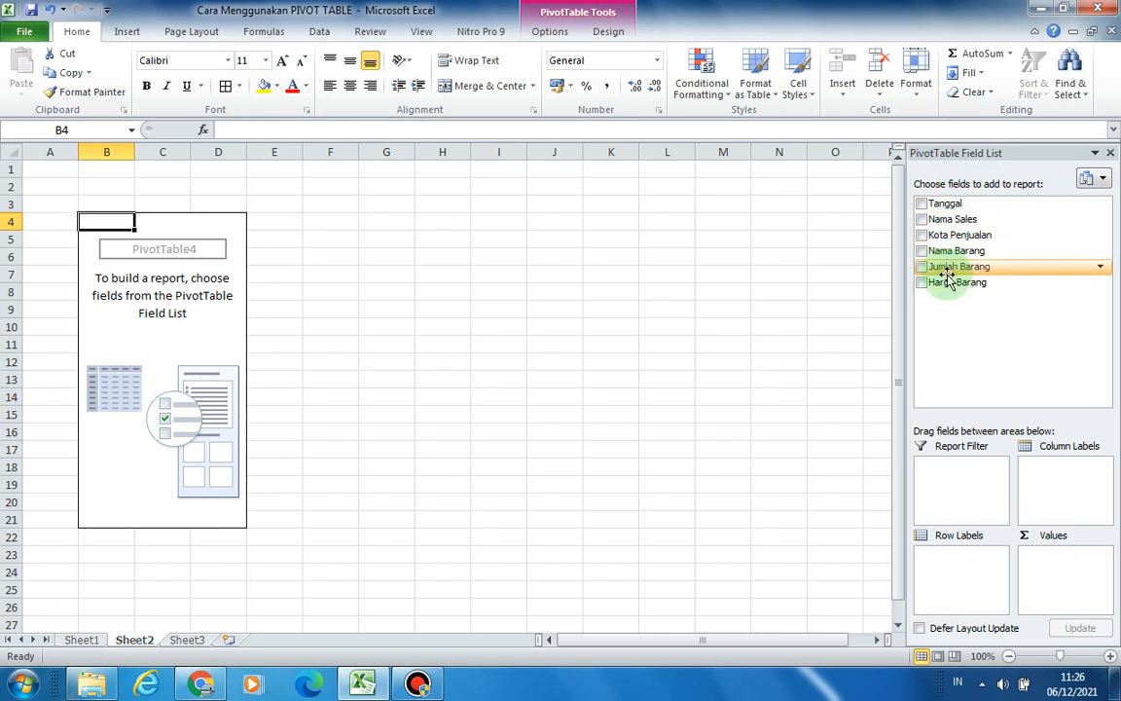
Compare the PivotTable field names with the column headings Tanggal to Harga Barang on Sheet1 and return to Sheet2
left_click(573, 394)
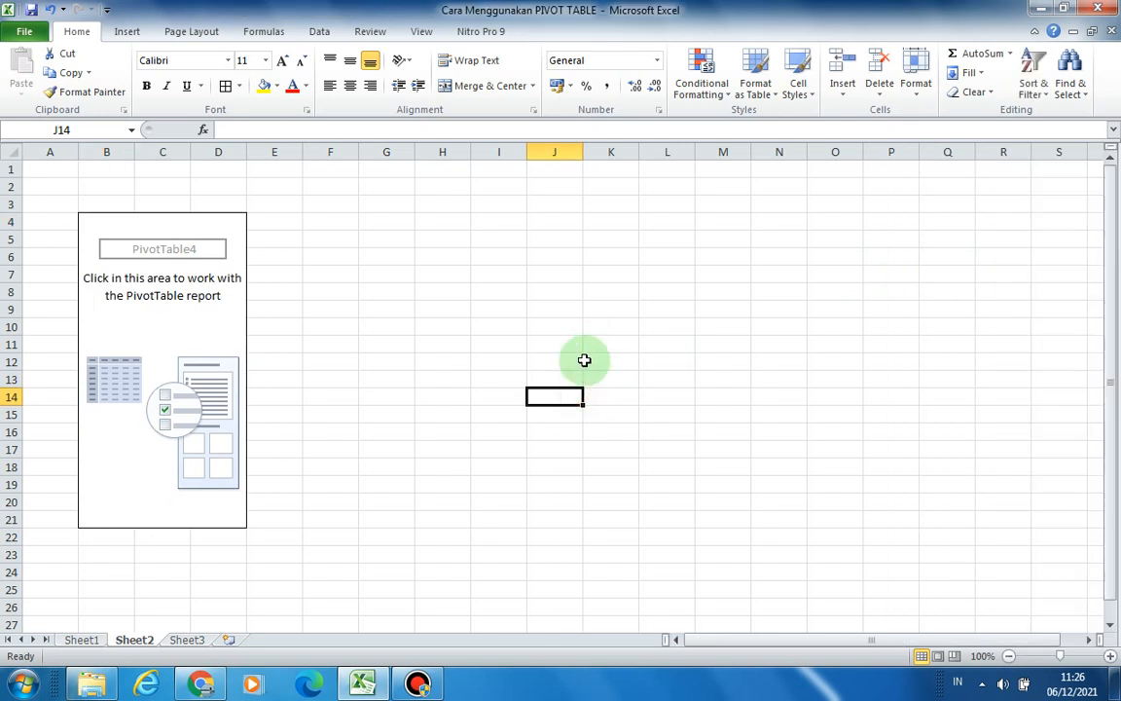
left_click(82, 639)
left_click(155, 204)
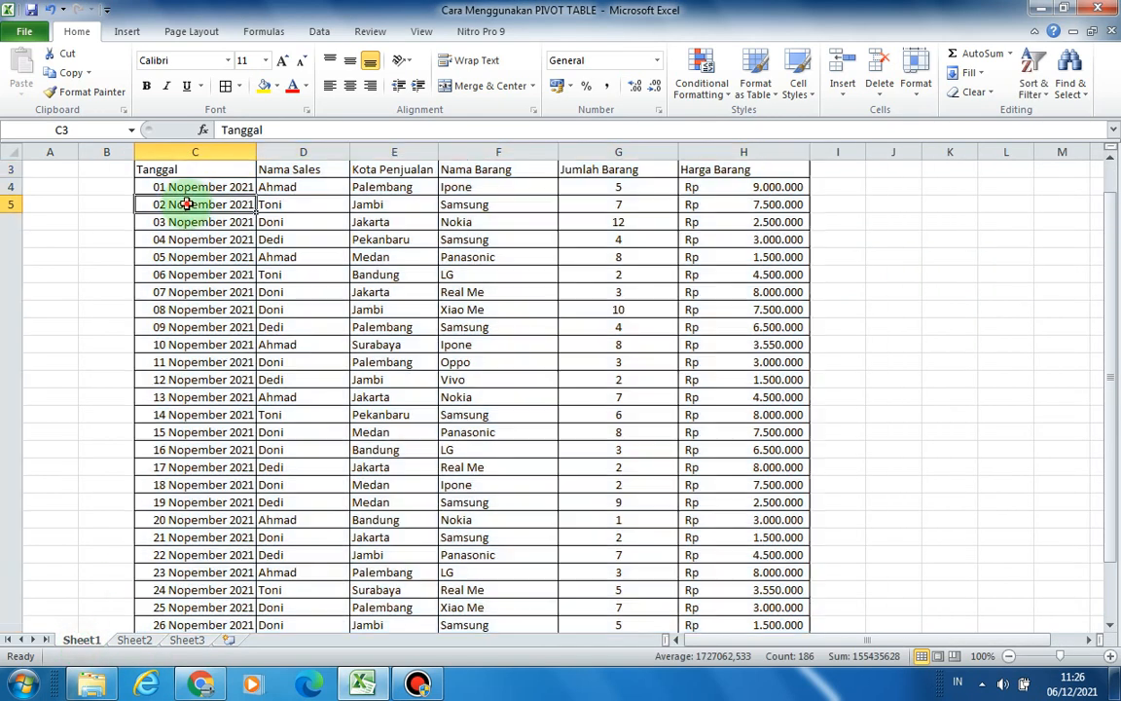
left_click(725, 182)
left_click(703, 175)
left_click(134, 640)
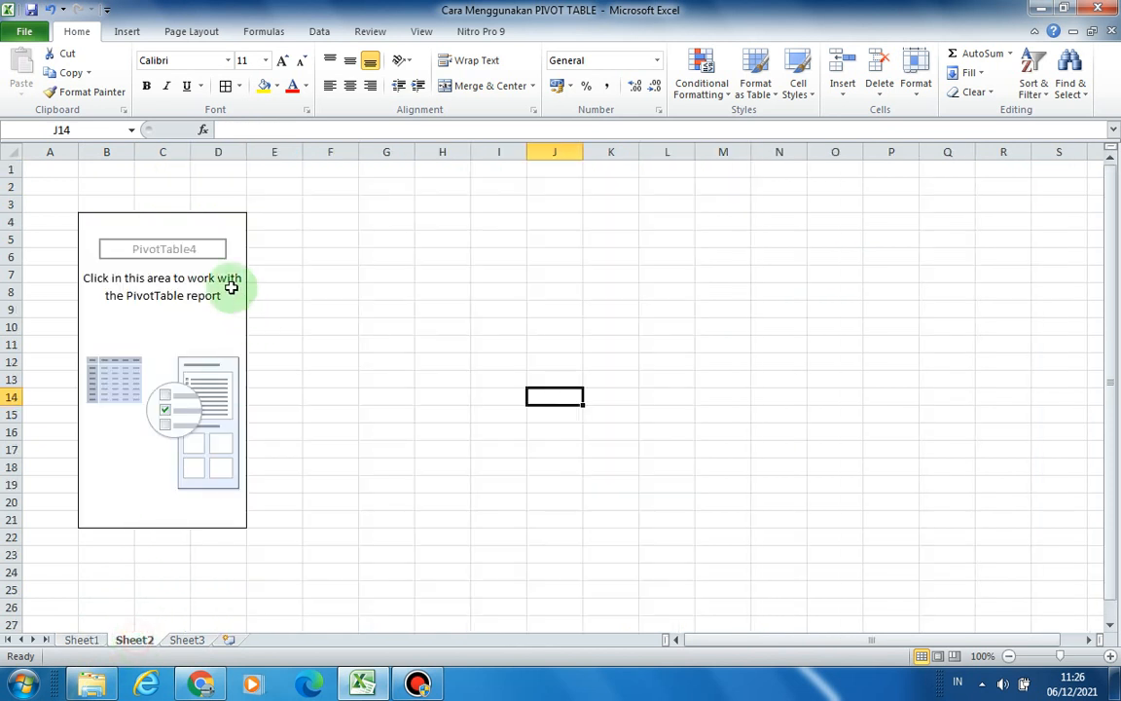
Add the fields Tanggal, Nama Sales, Kota Penjualan, Nama Barang, Jumlah Barang and Harga Barang to the PivotTable report on Sheet2
left_click(114, 218)
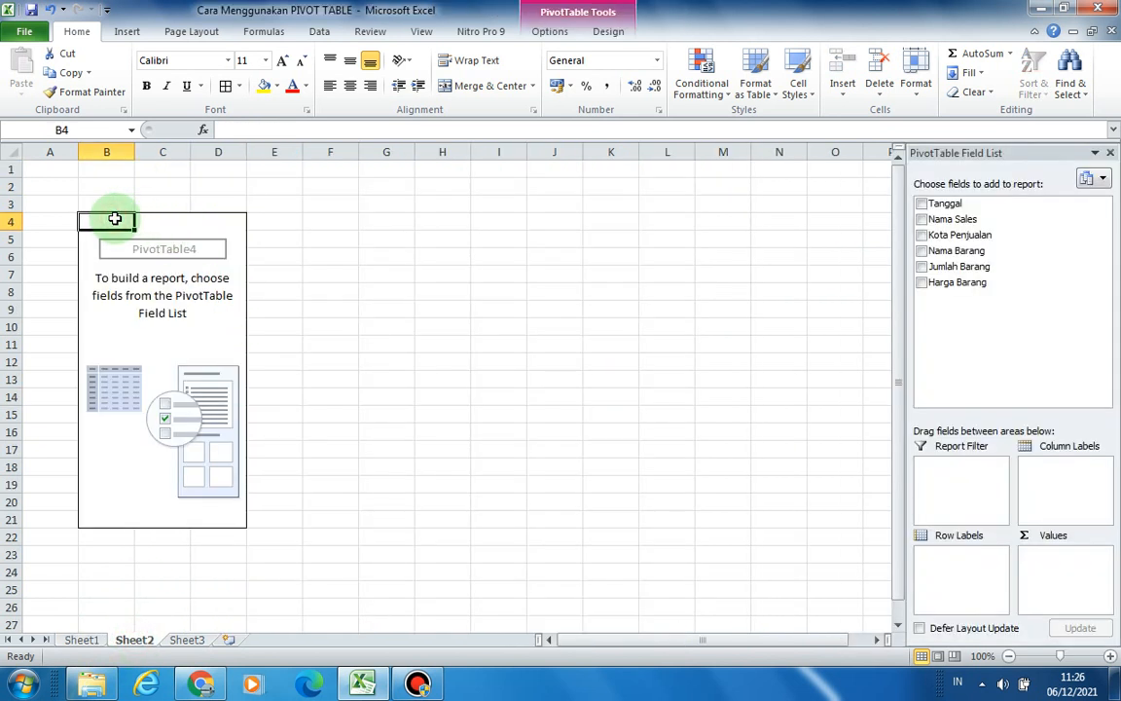
left_click(921, 203)
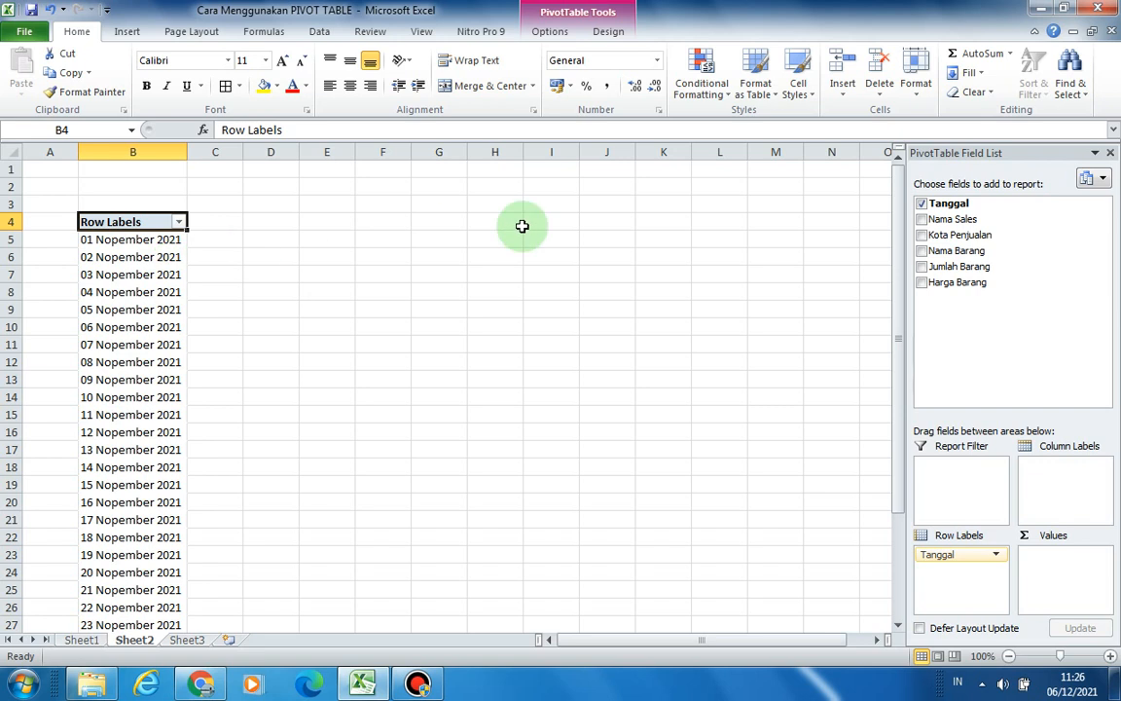
left_click(923, 220)
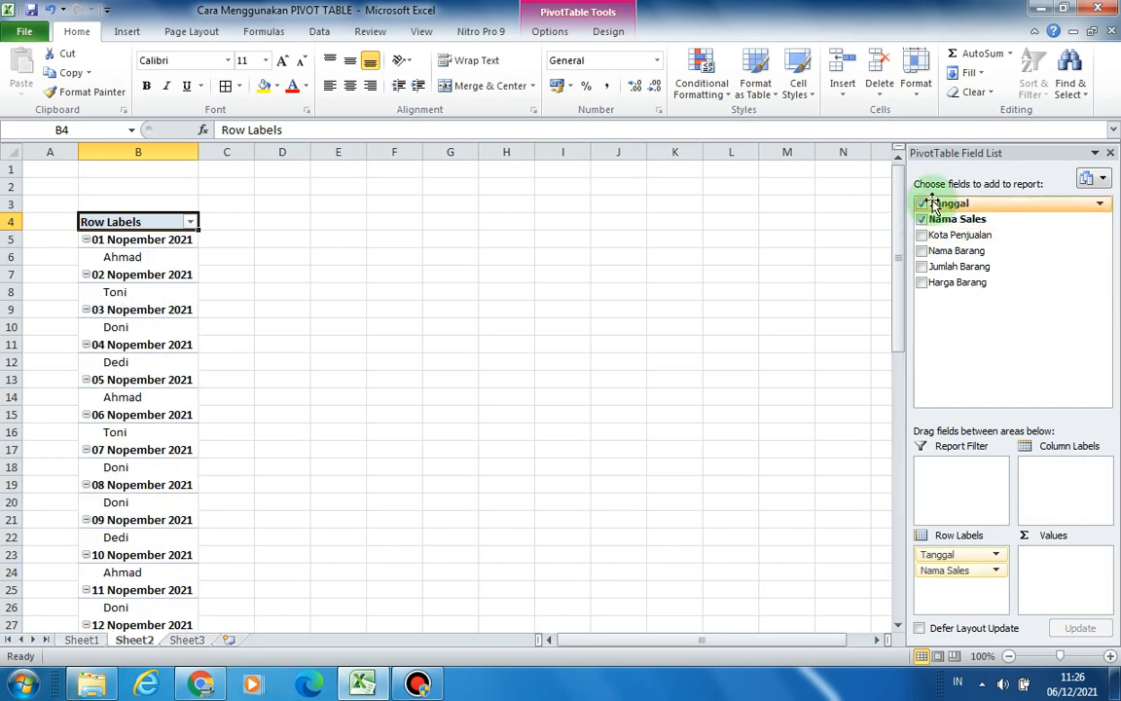
left_click(923, 234)
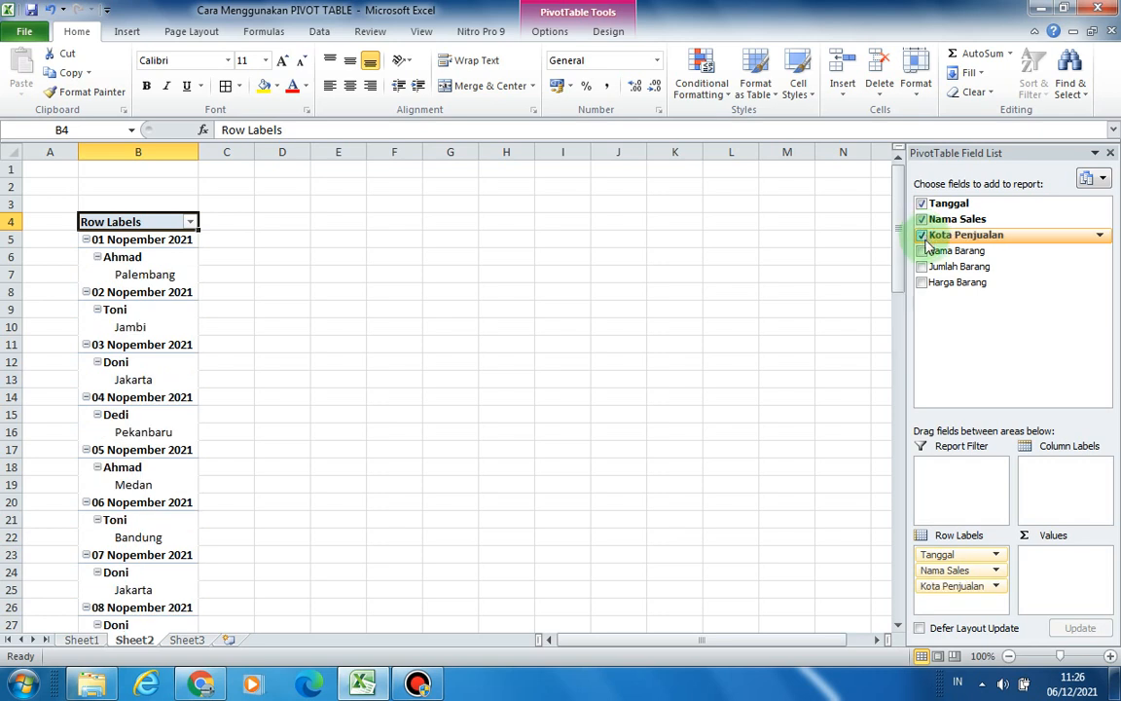
left_click(922, 250)
left_click(923, 266)
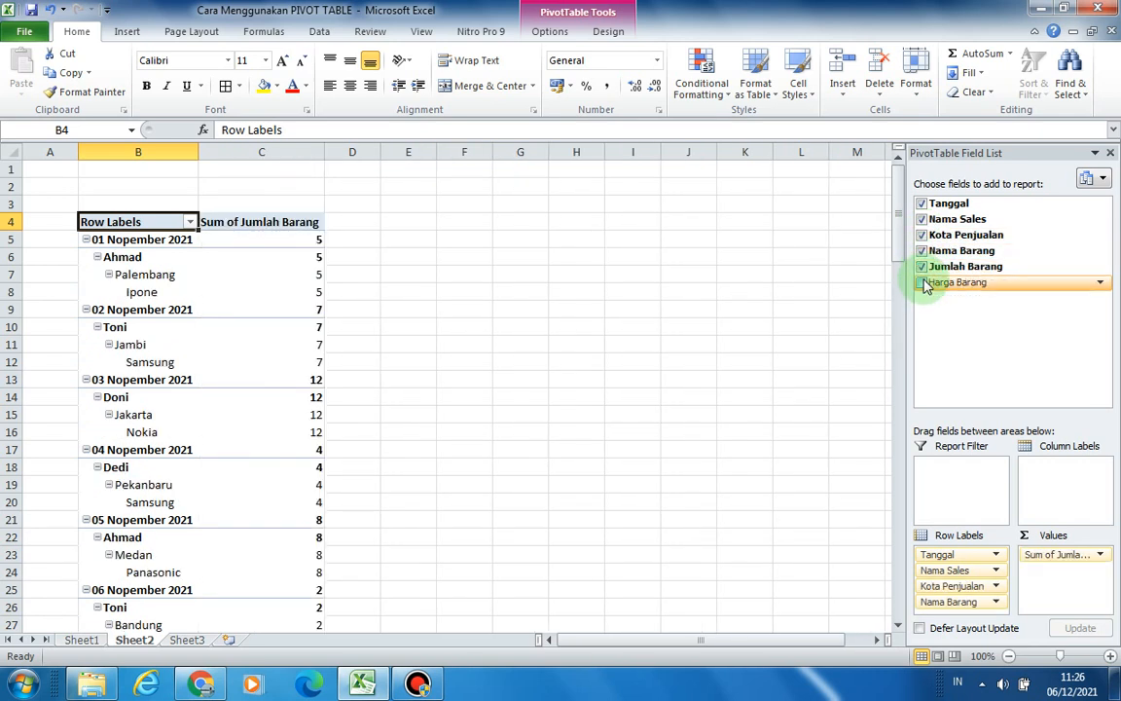
left_click(923, 282)
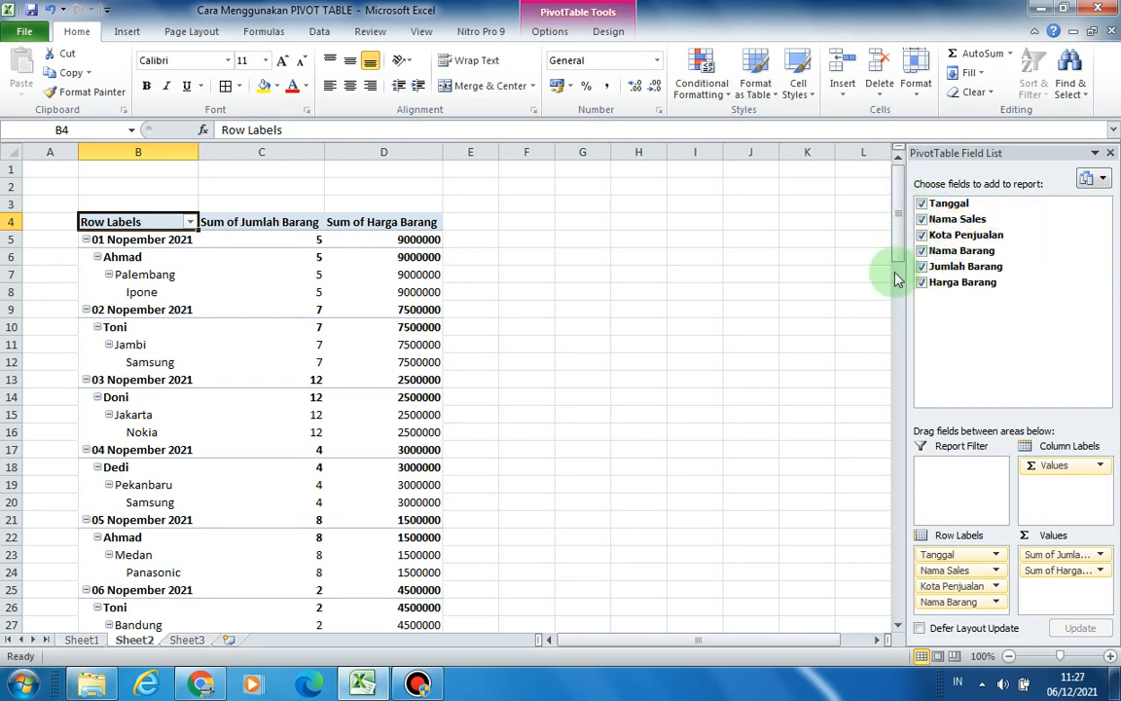
Inspect the Sum of Harga Barang value for 01 Nopember 2021 in the PivotTable
left_click(511, 290)
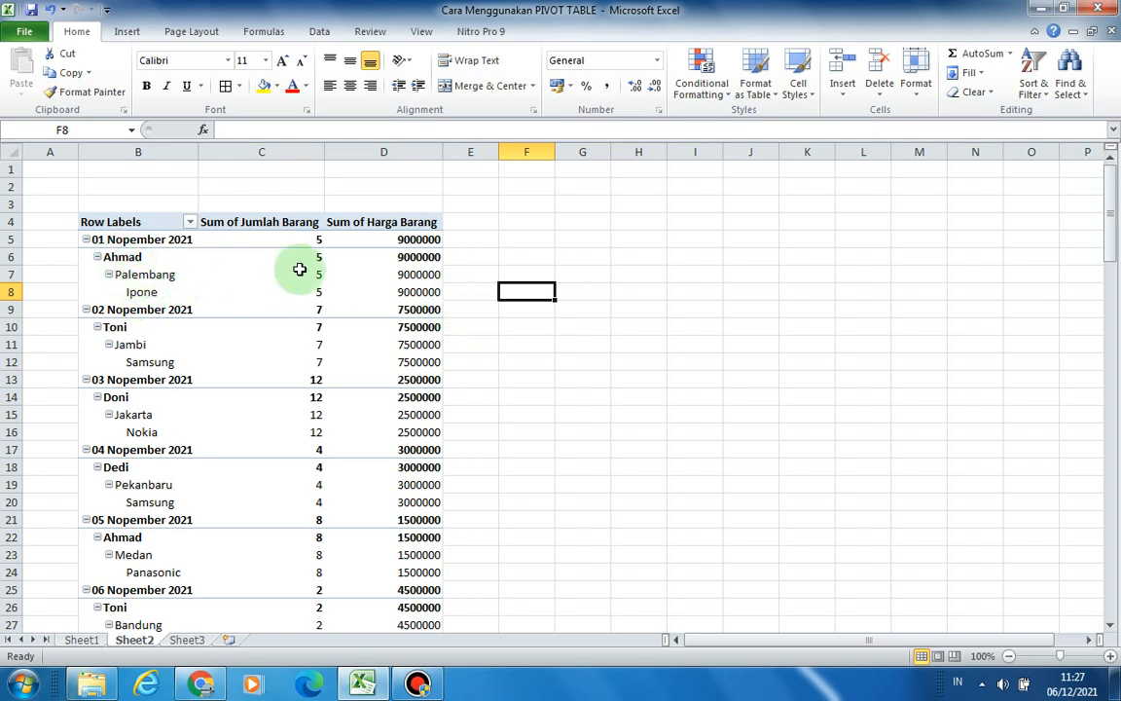
mouse_move(423, 240)
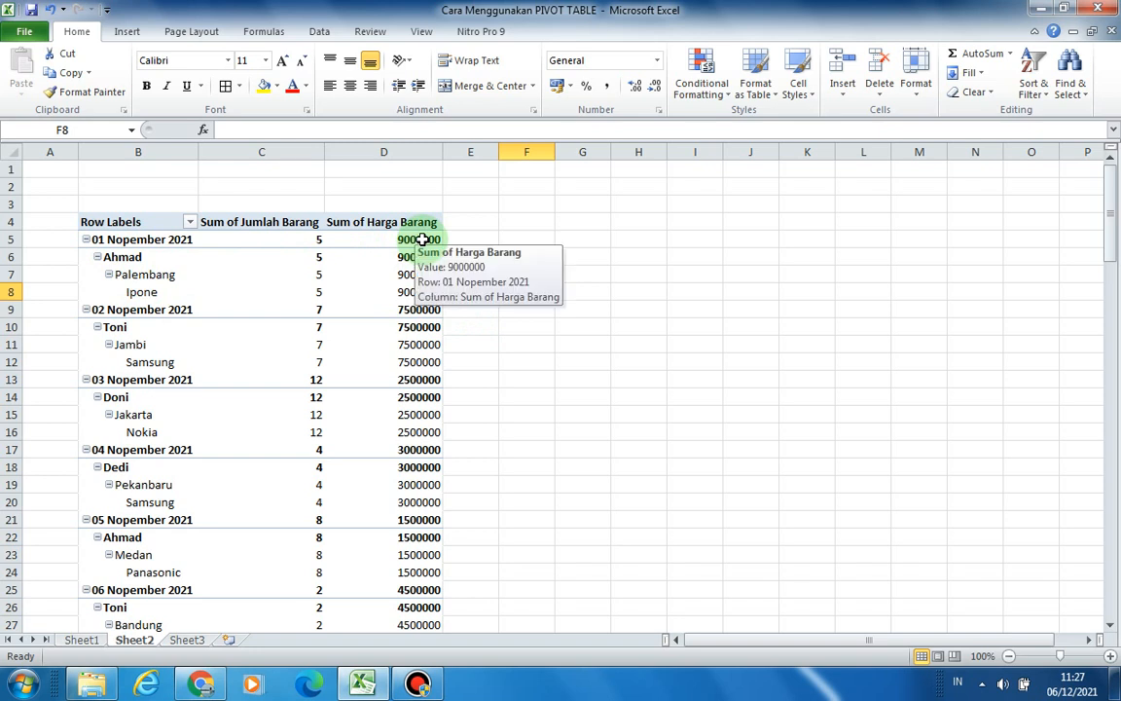
left_click(423, 239)
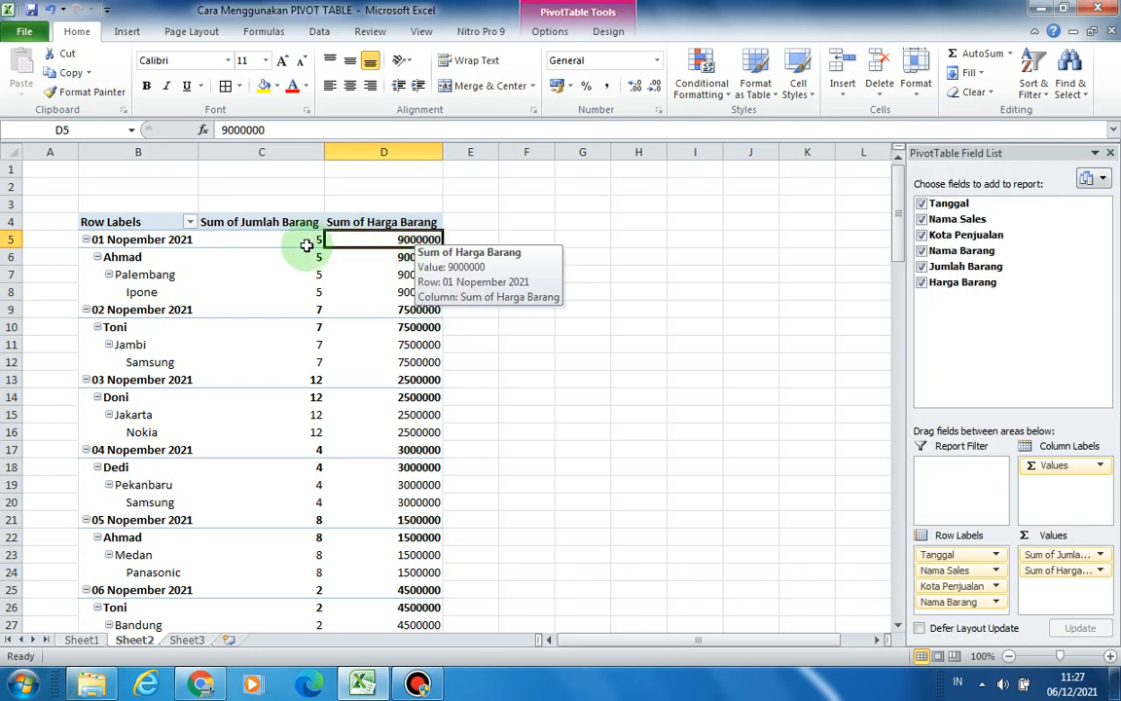
Examine the date-grouped PivotTable report from its row labels through the lower rows, dismissing the Windows color scheme prompts
mouse_move(185, 246)
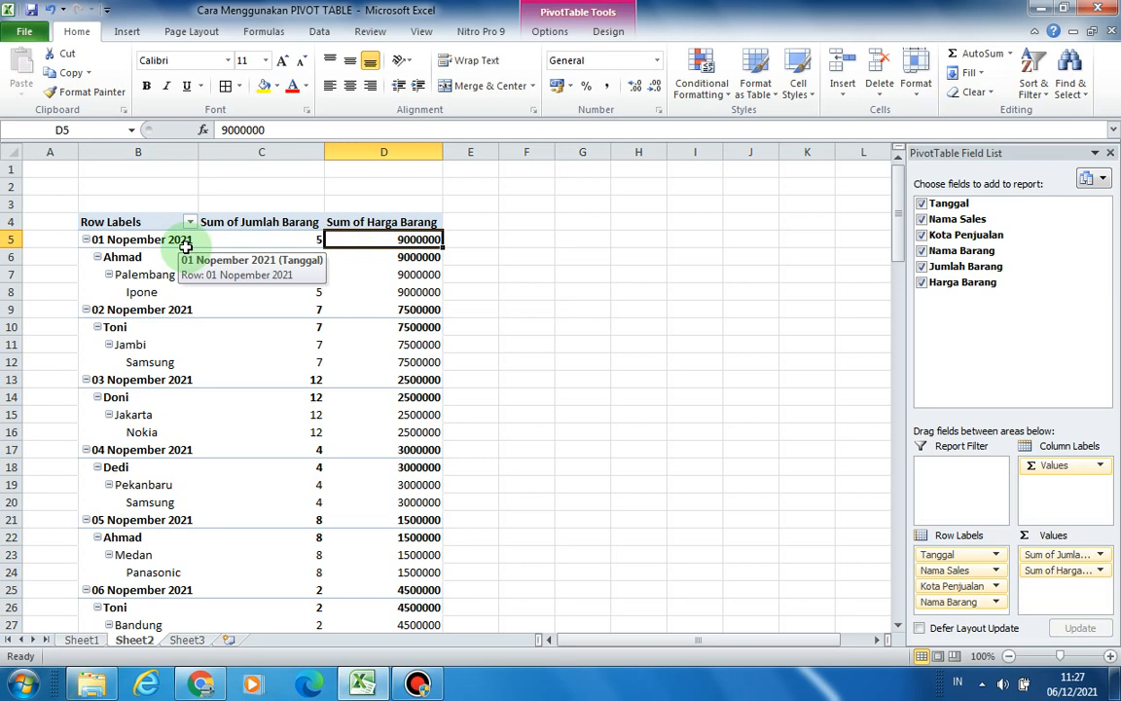
left_click(525, 255)
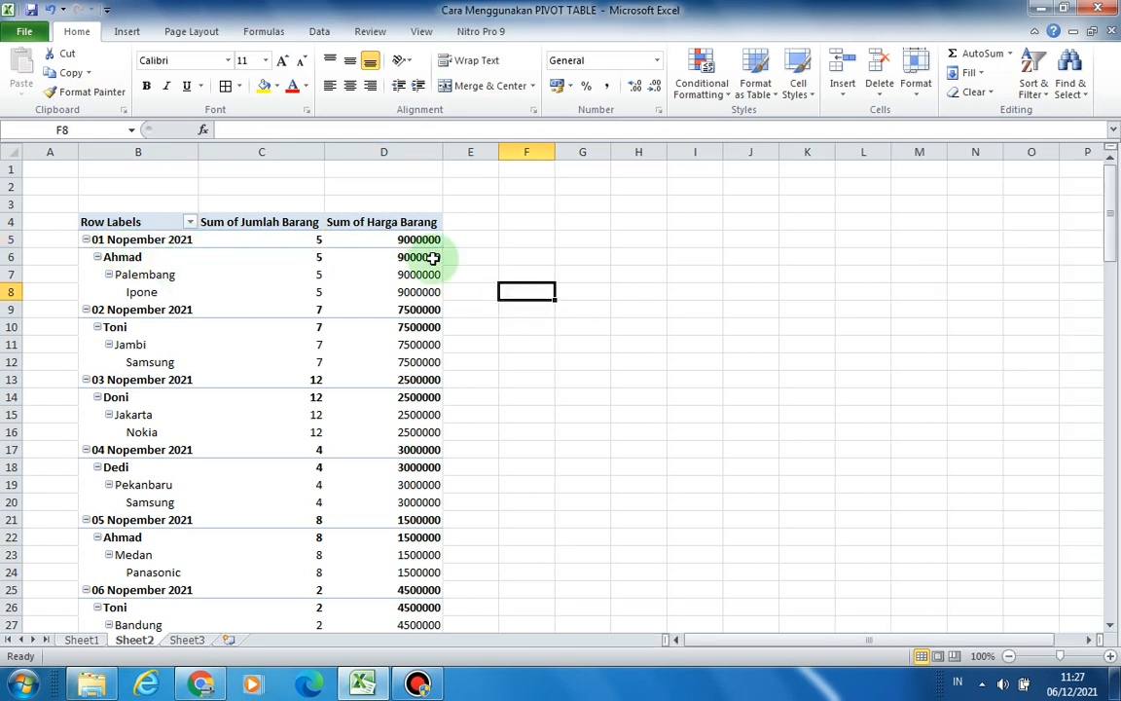
left_click(95, 220)
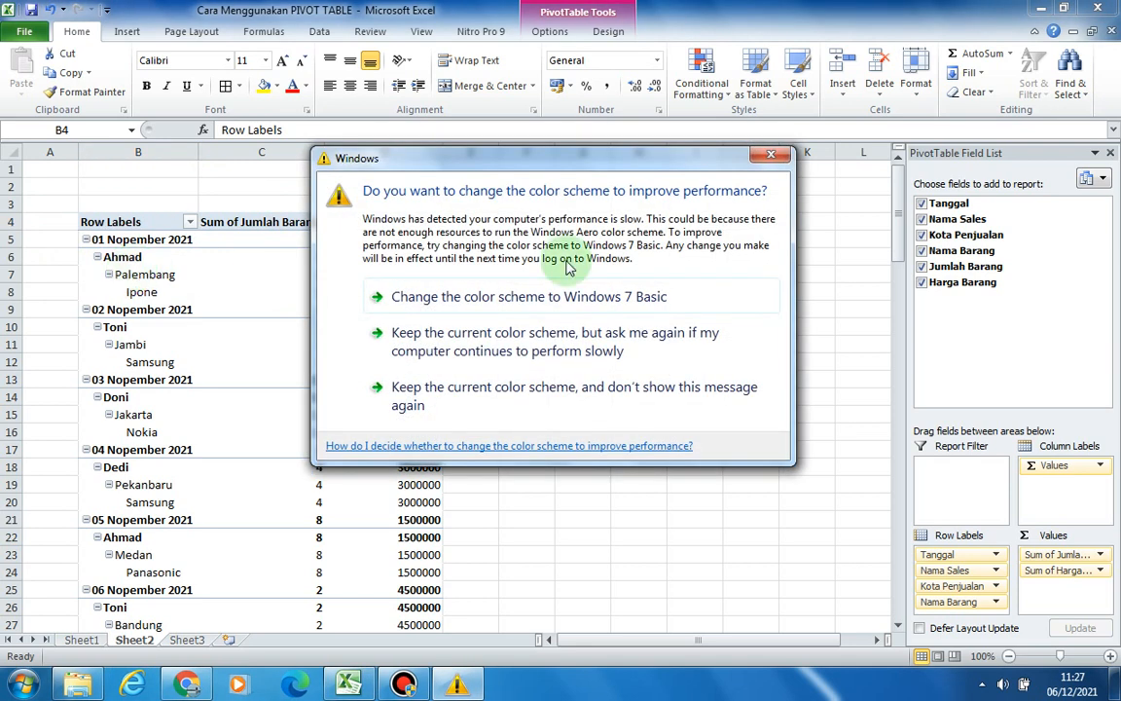
left_click(770, 155)
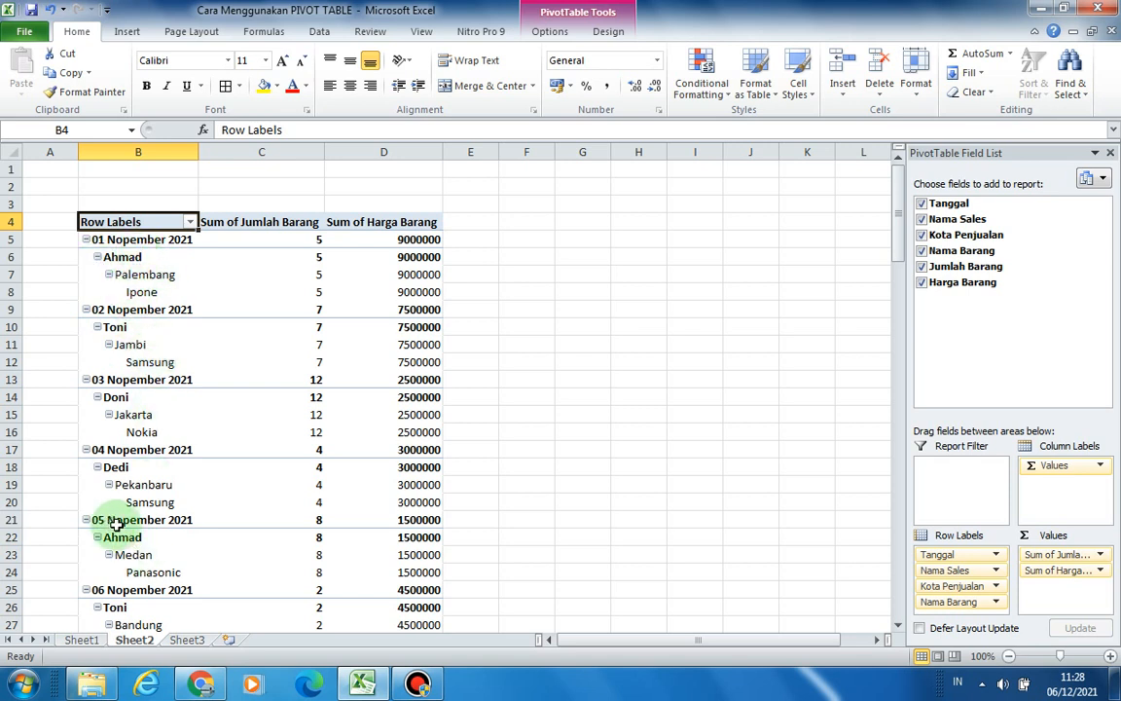
scroll(115, 526, "down", 6)
scroll(137, 525, "down", 4)
scroll(137, 525, "up", 10)
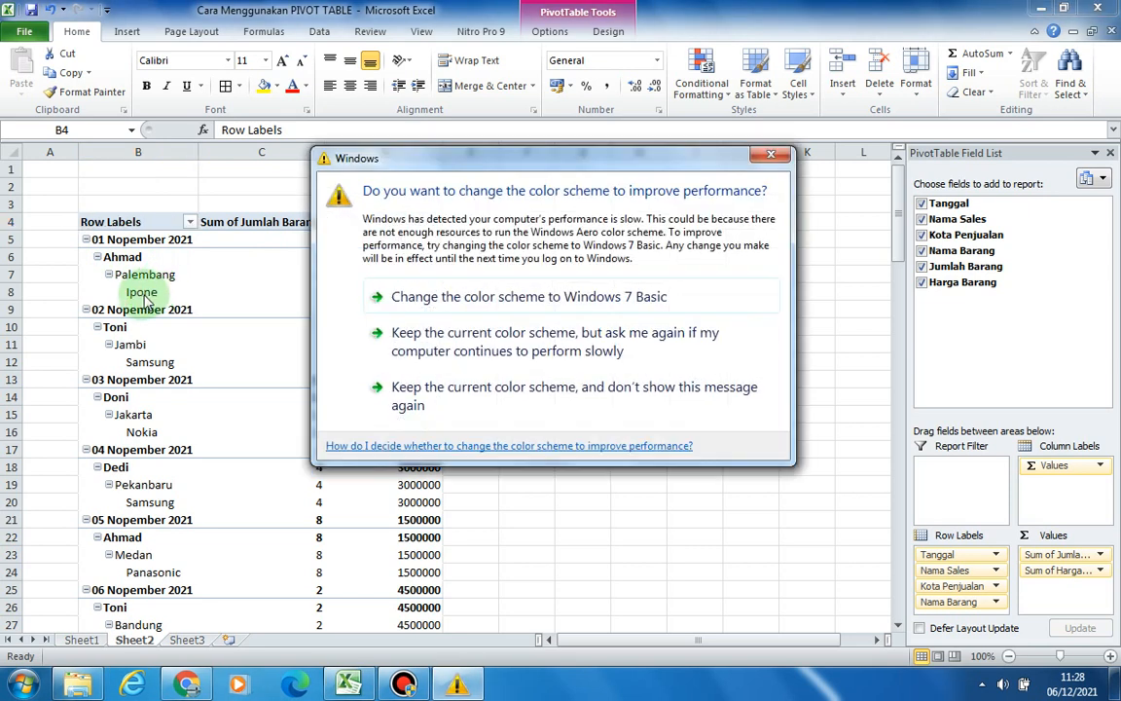
left_click(758, 160)
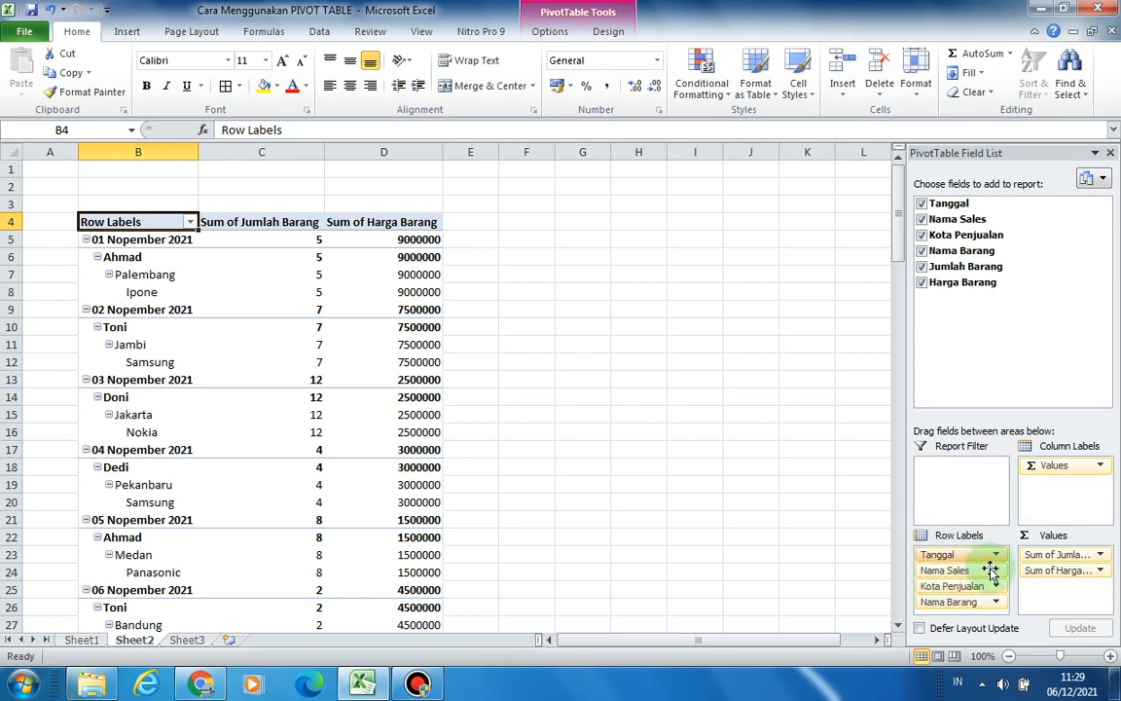
Move the Nama Sales field above Tanggal in the Row Labels area and select an empty cell outside the report
left_click(993, 571)
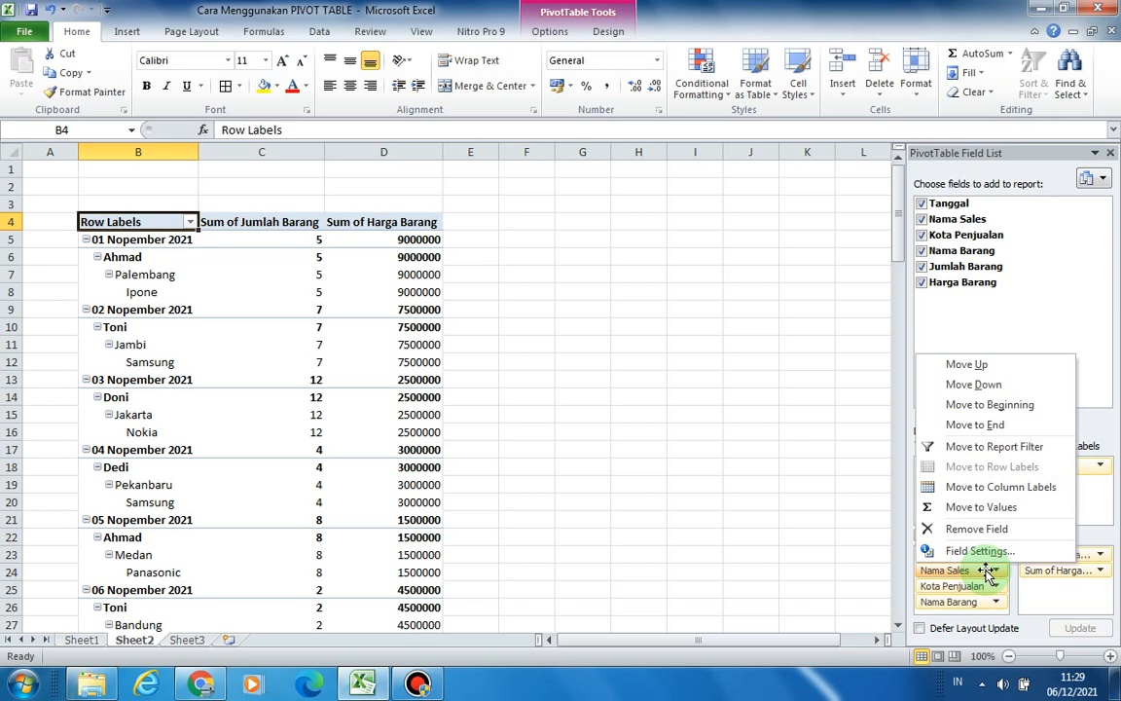
left_click_drag(986, 569, 978, 556)
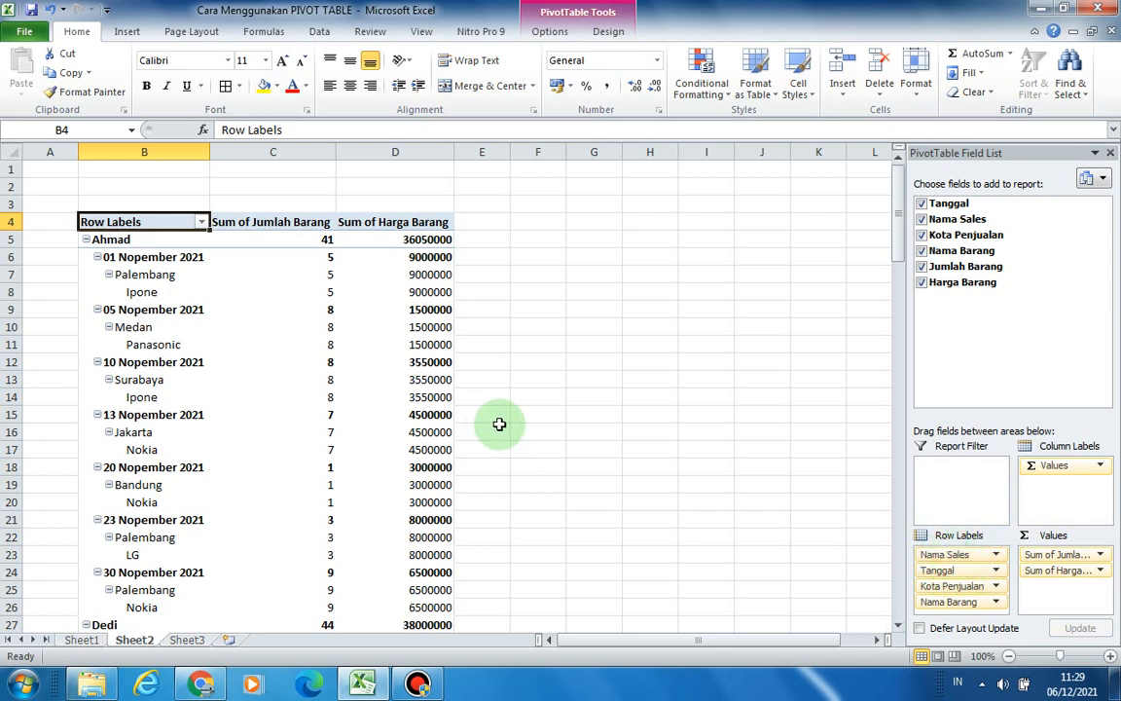
left_click(576, 396)
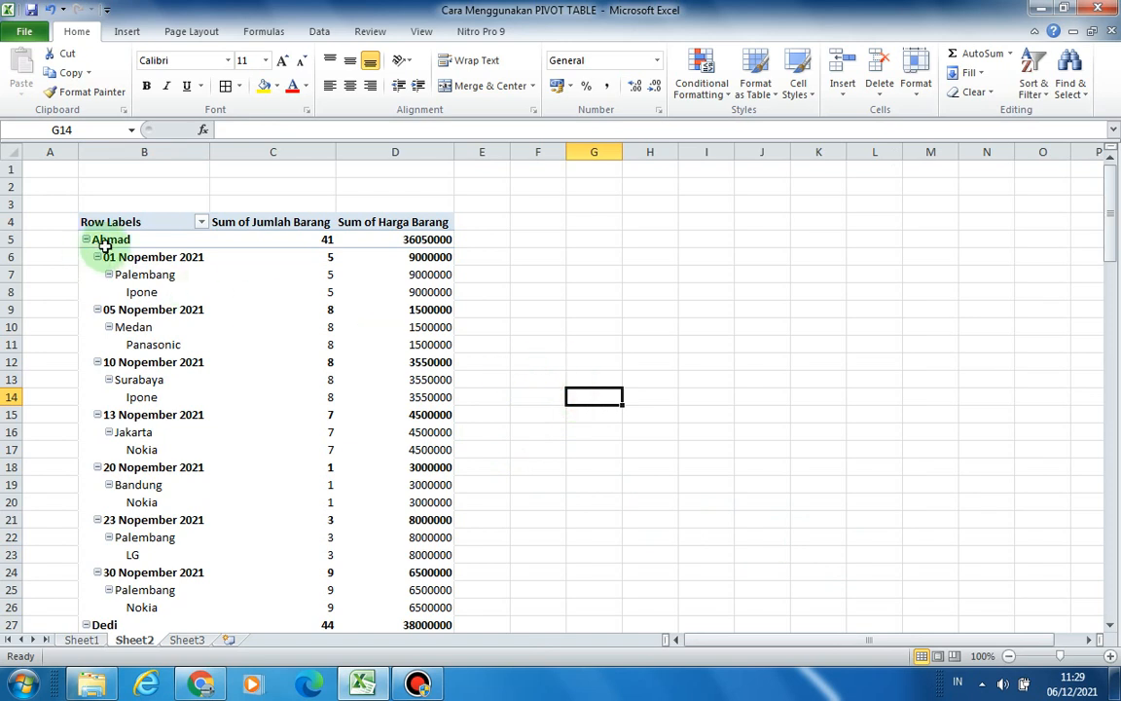
Examine the first salesperson's dated sales, cities, items and Sum of Harga Barang total in the regrouped report, dismissing the color scheme prompt
scroll(105, 243, "down", 1)
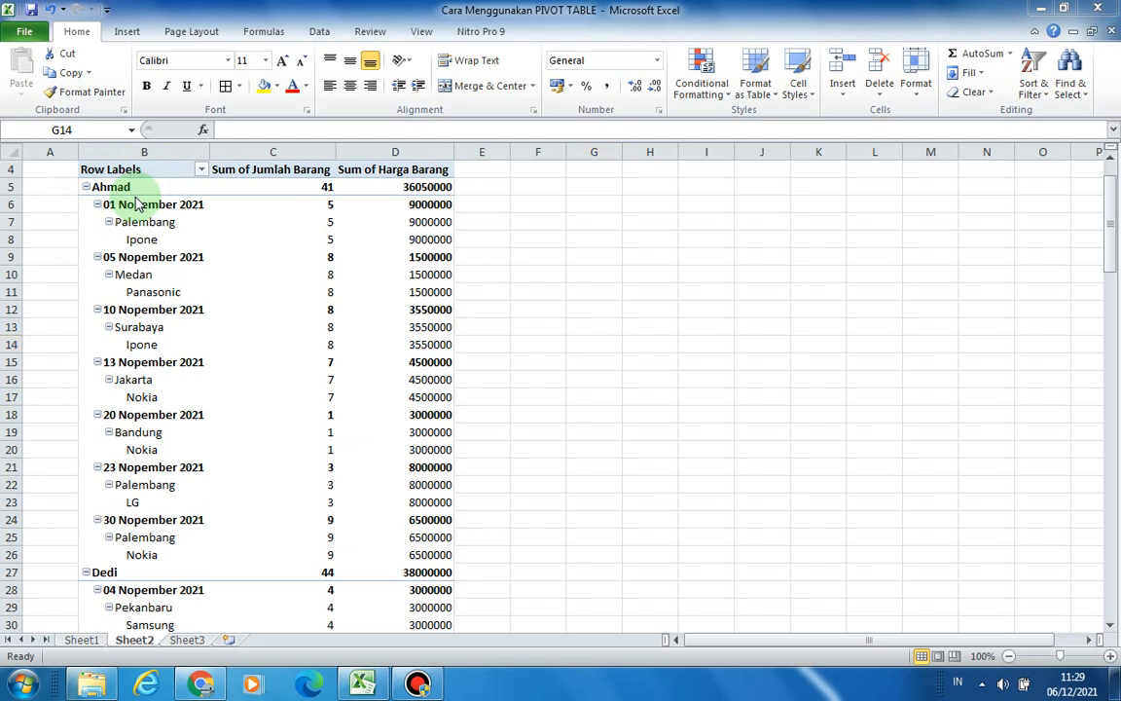
left_click(771, 156)
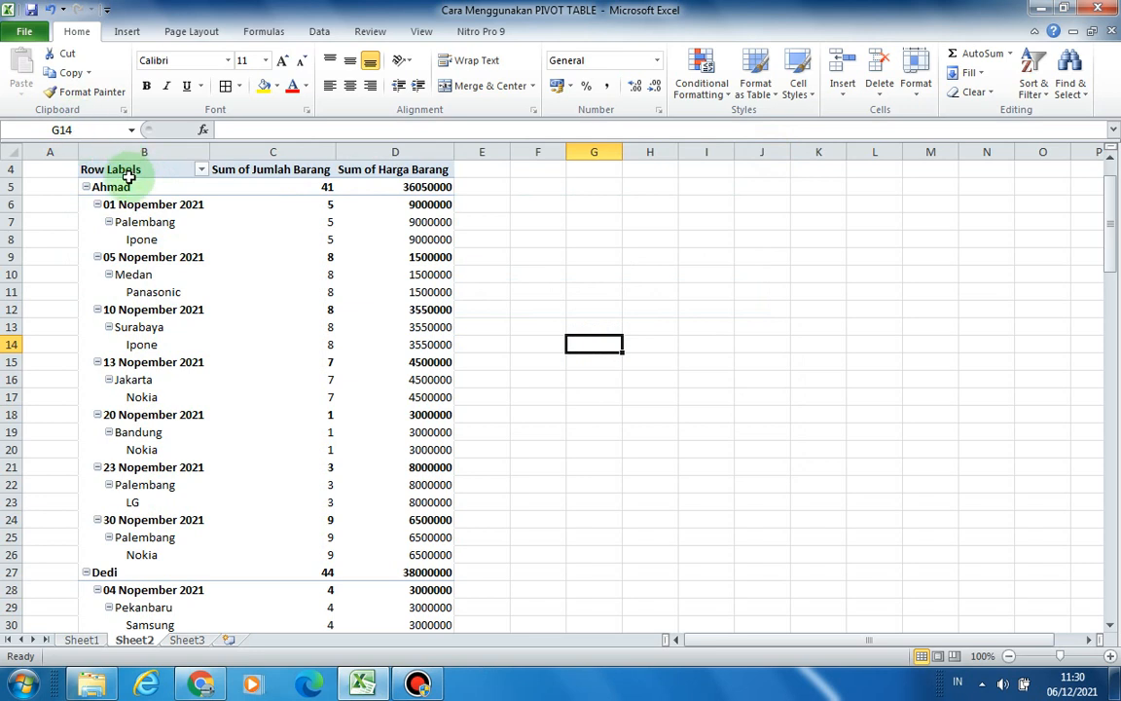
mouse_move(394, 187)
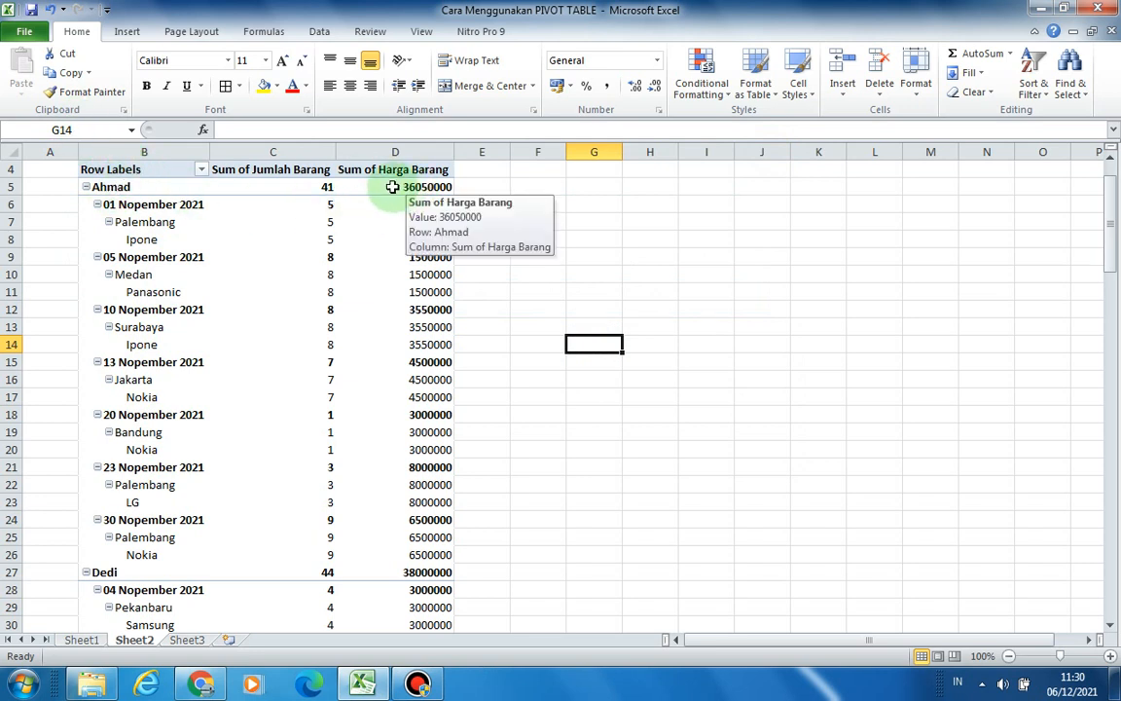
left_click(438, 187)
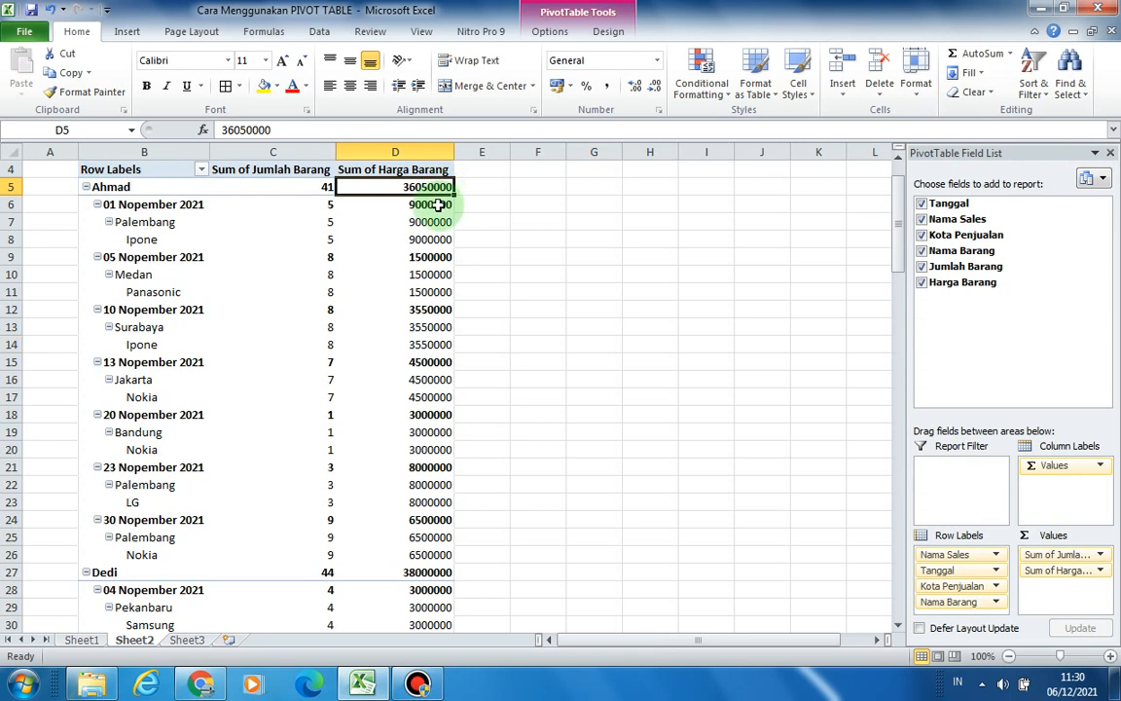
mouse_move(438, 202)
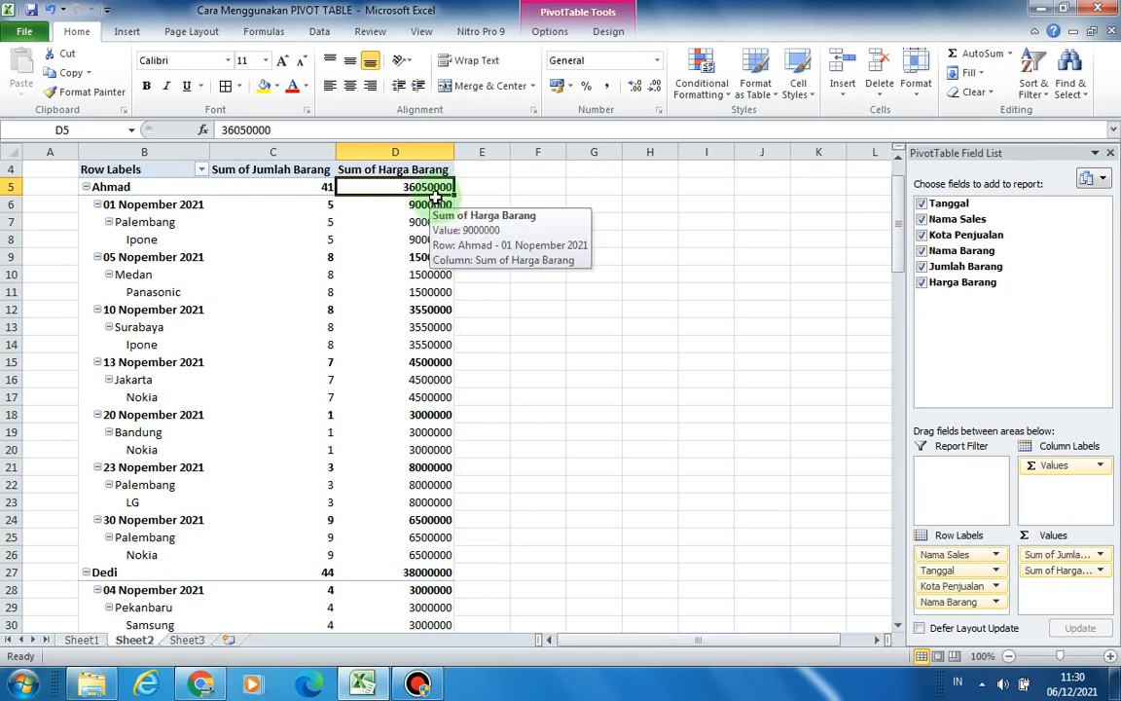
right_click(431, 189)
left_click(431, 189)
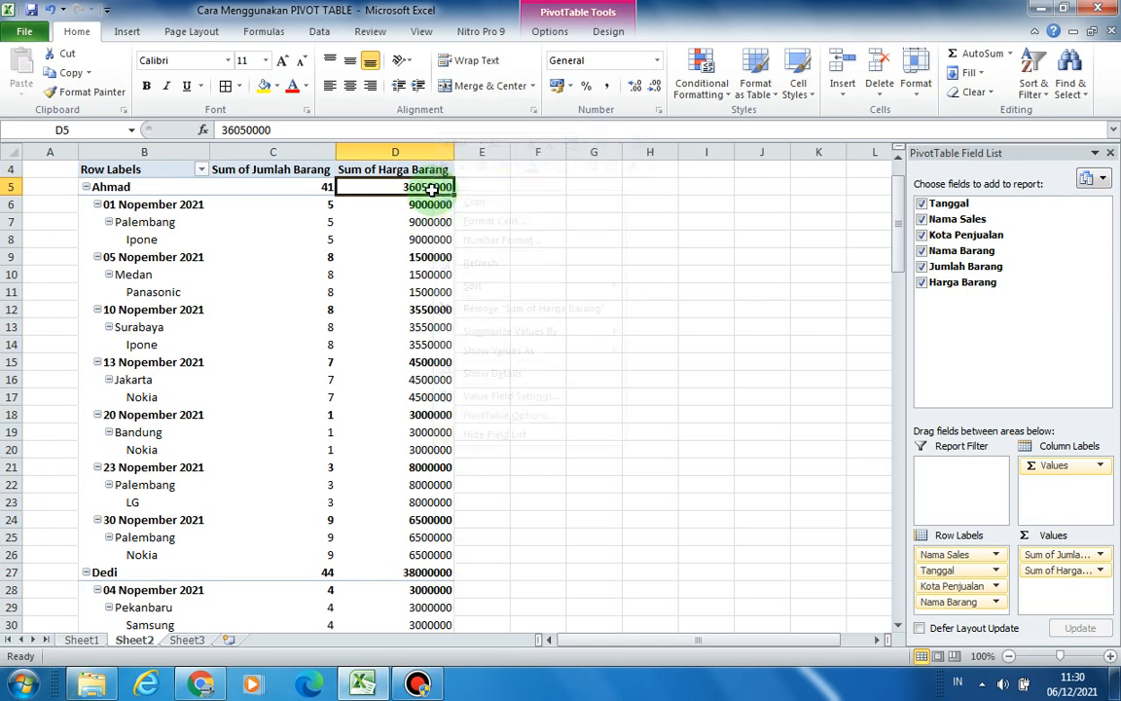
right_click(431, 189)
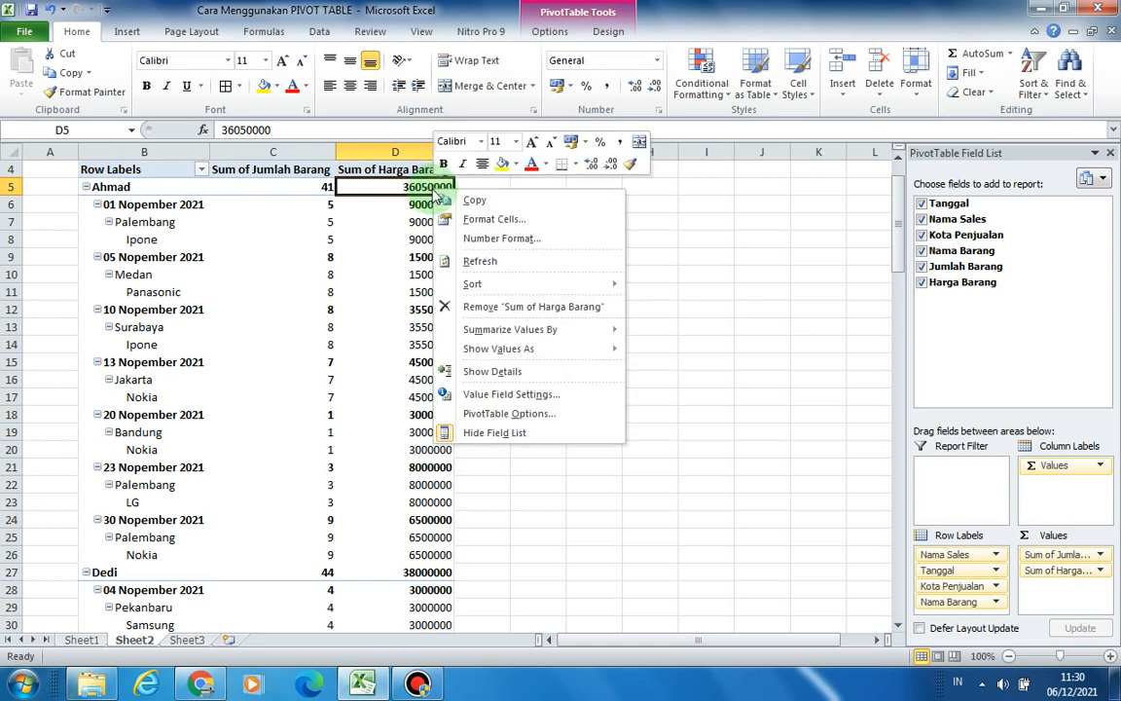
left_click(395, 192)
left_click(592, 291)
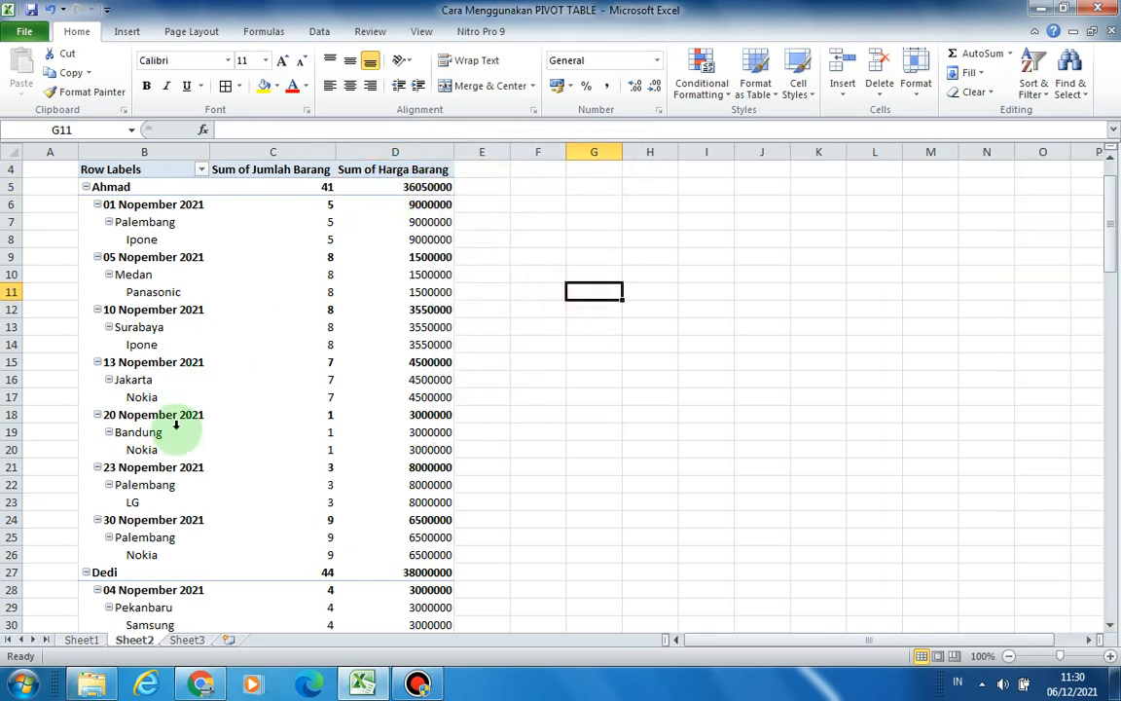
scroll(175, 425, "down", 2)
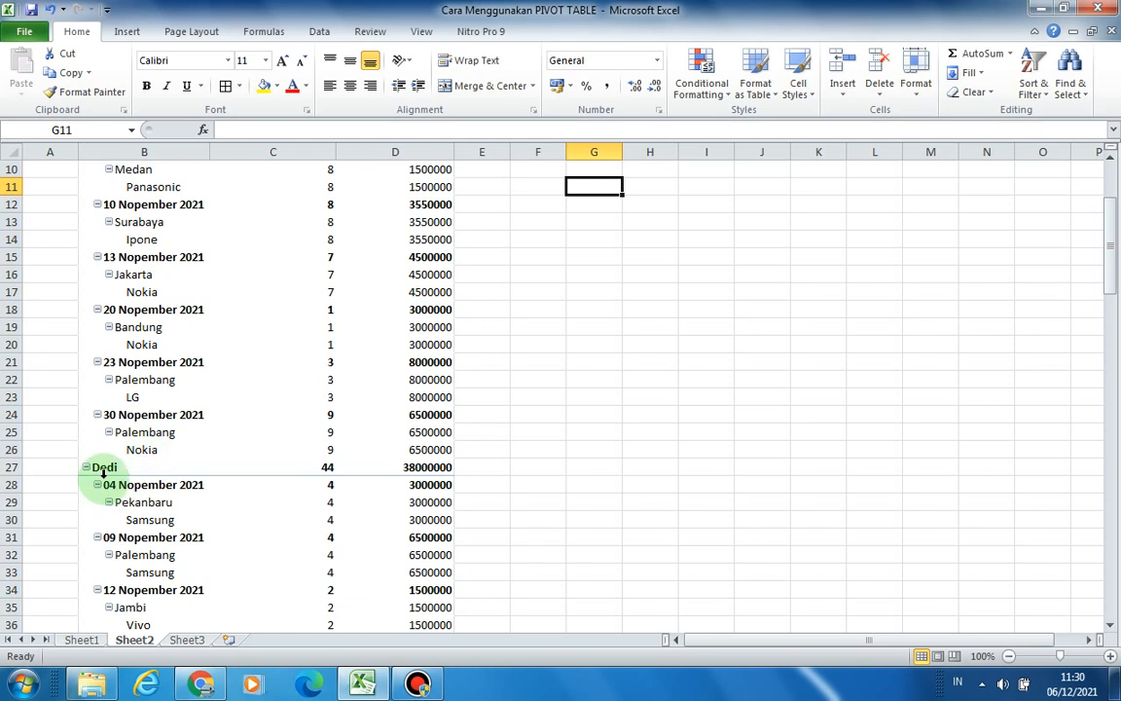
scroll(102, 468, "up", 3)
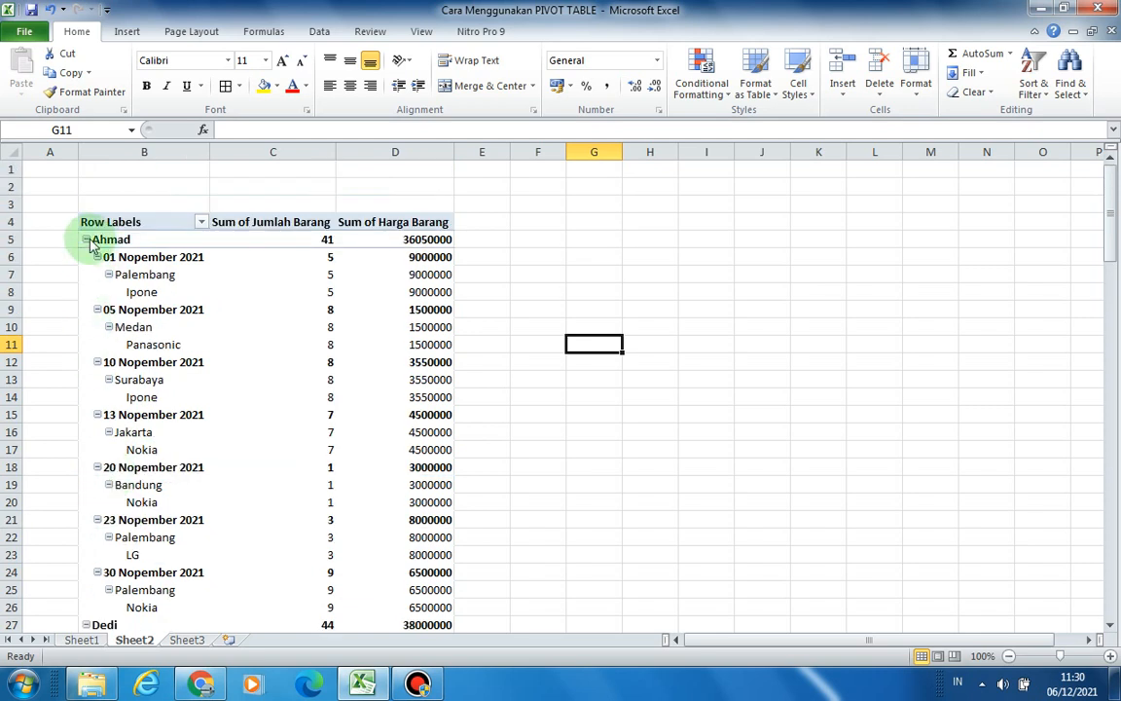
Collapse the details of all four salespeople in the PivotTable and select an empty cell below the report
left_click(87, 241)
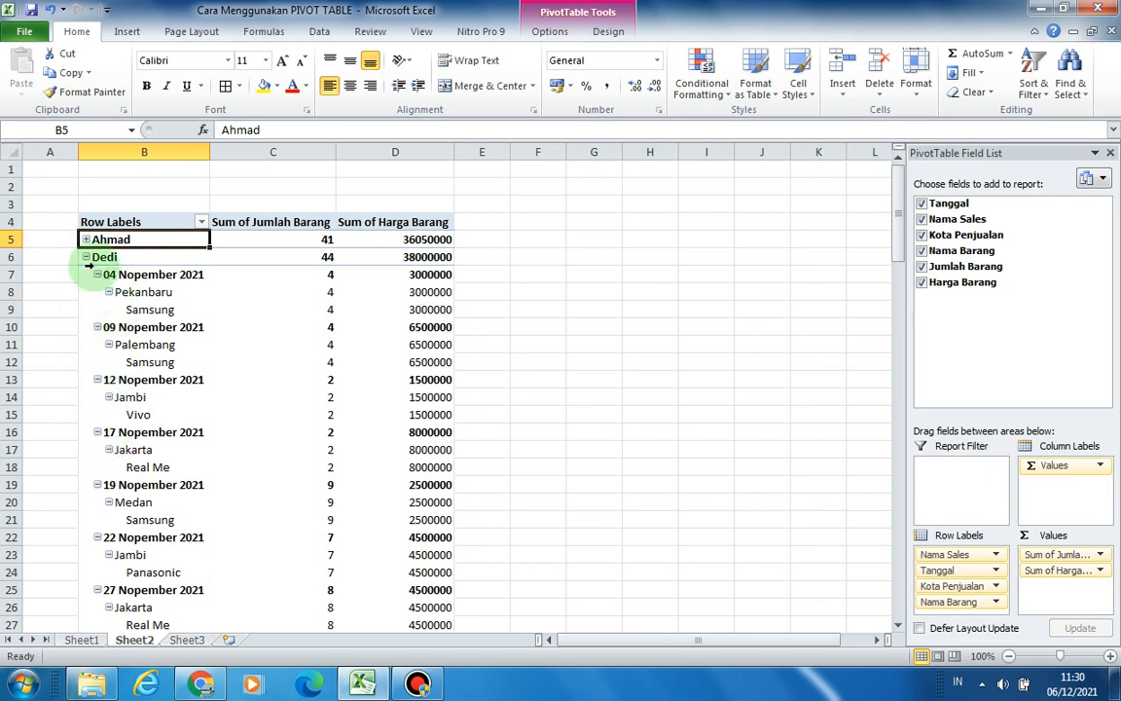
left_click(87, 258)
left_click(86, 276)
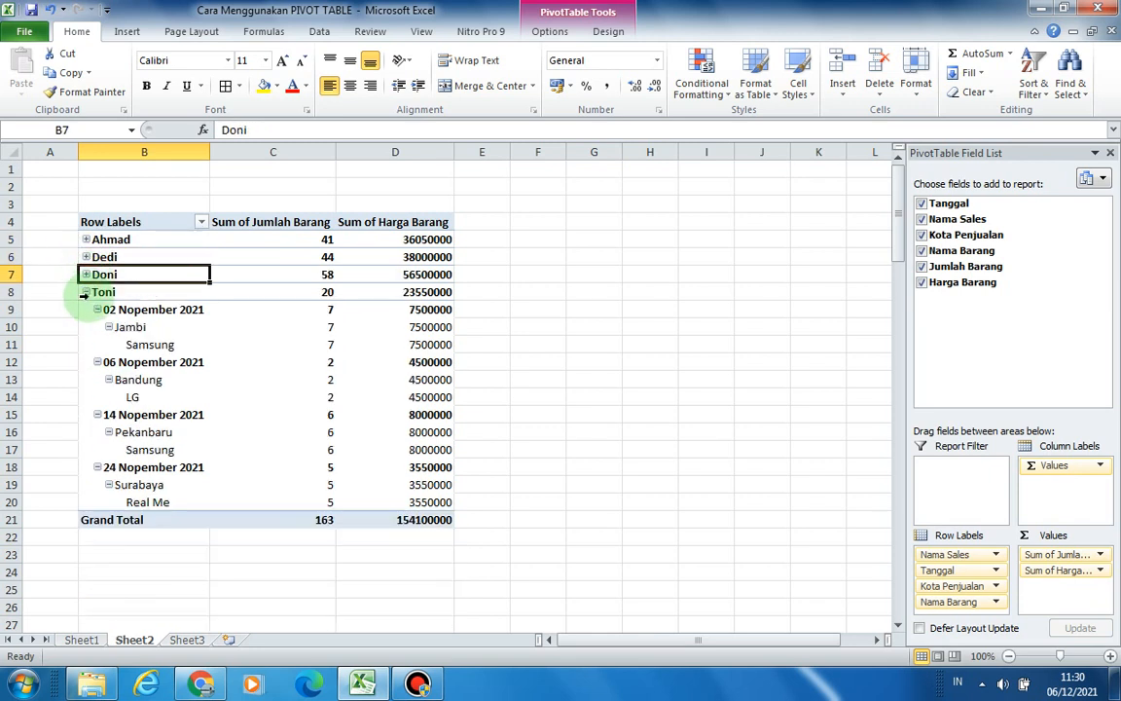
left_click(86, 292)
left_click(290, 465)
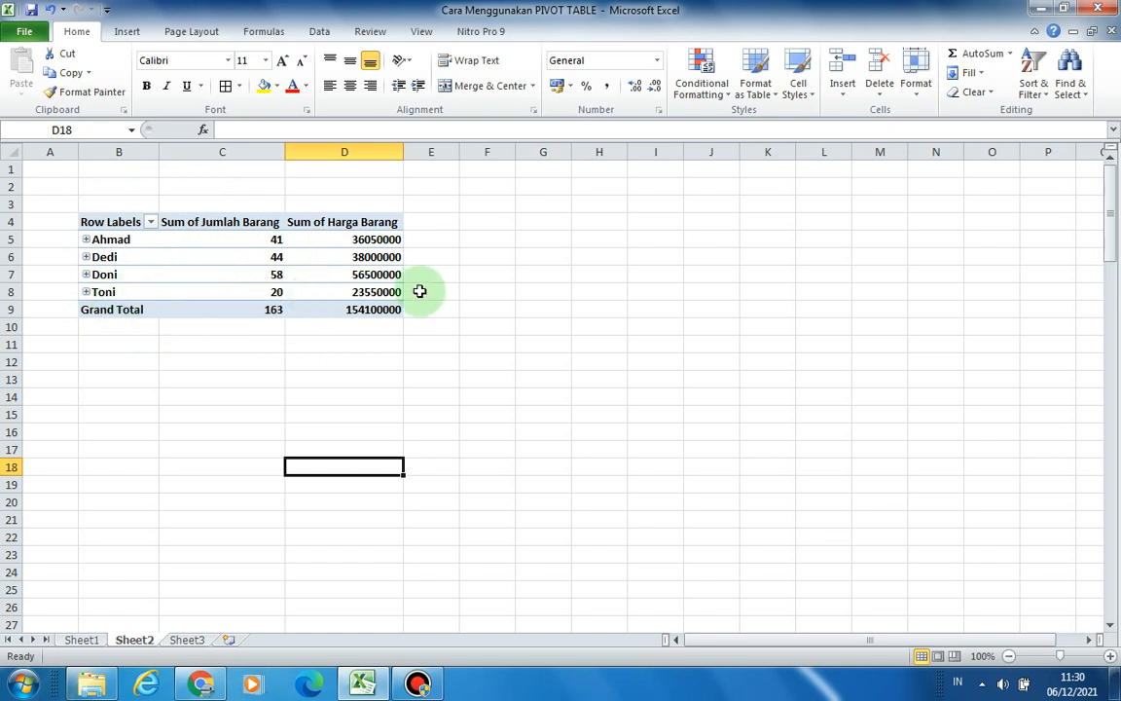
Inspect the salespeople's Sum of Harga Barang totals and expand the first salesperson to examine the underlying sales, dismissing the color scheme prompt
left_click(383, 296)
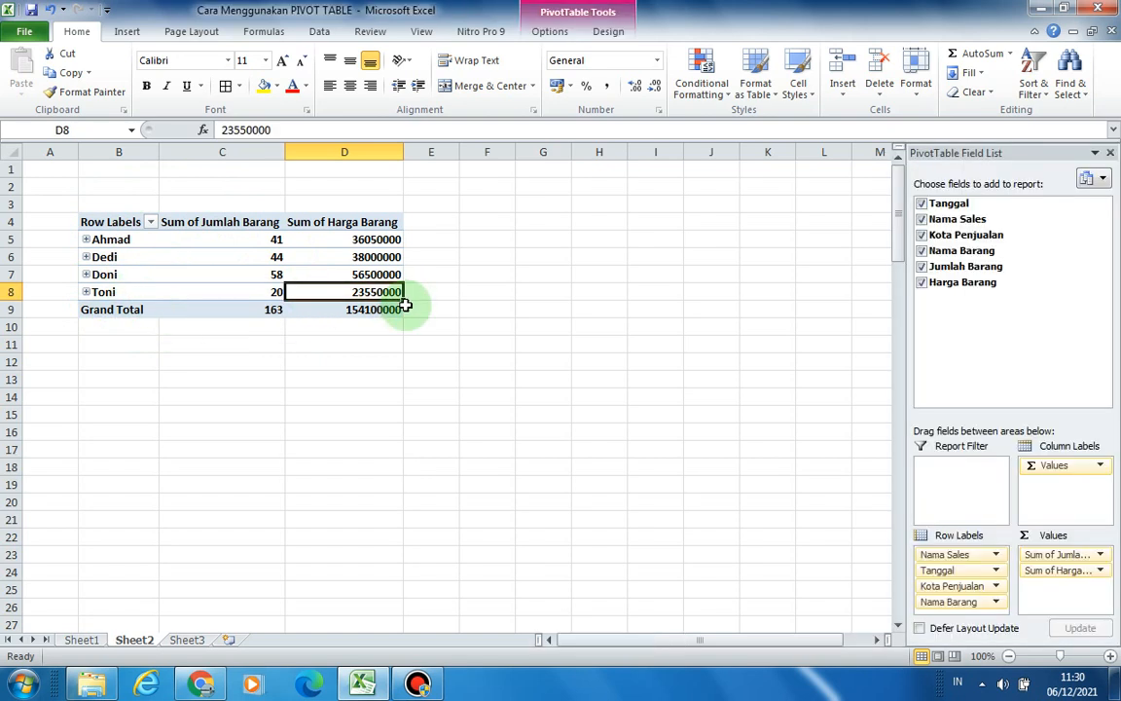
left_click(380, 239)
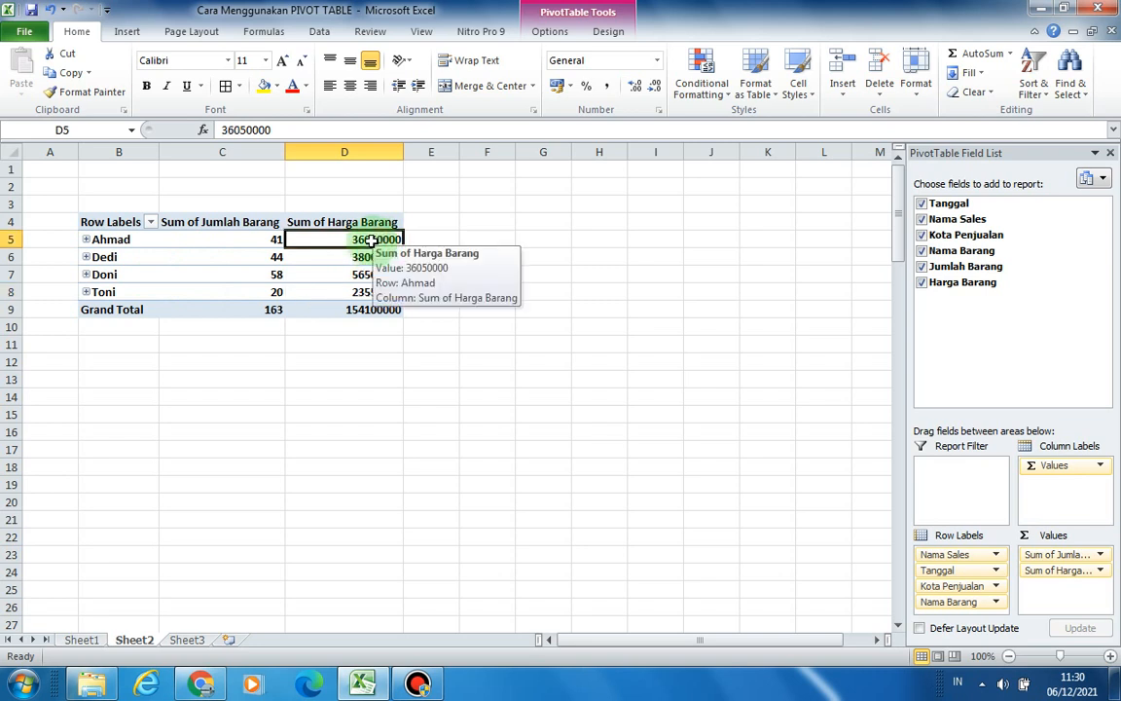
left_click(86, 239)
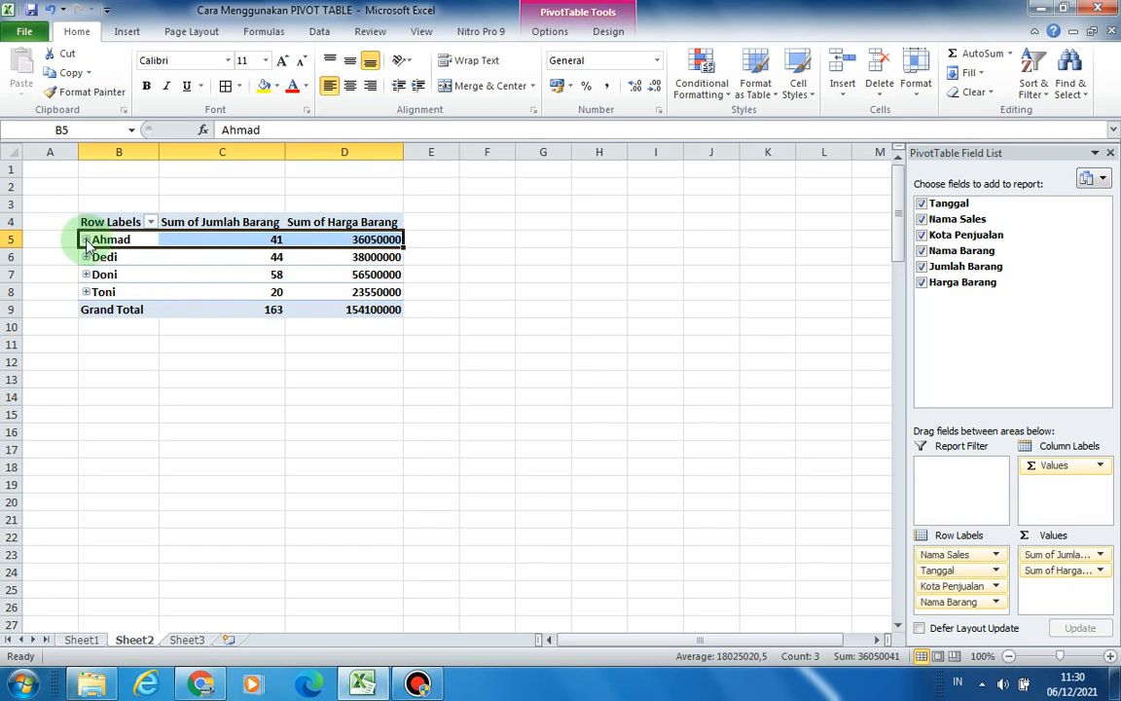
left_click(86, 241)
scroll(255, 355, "down", 1)
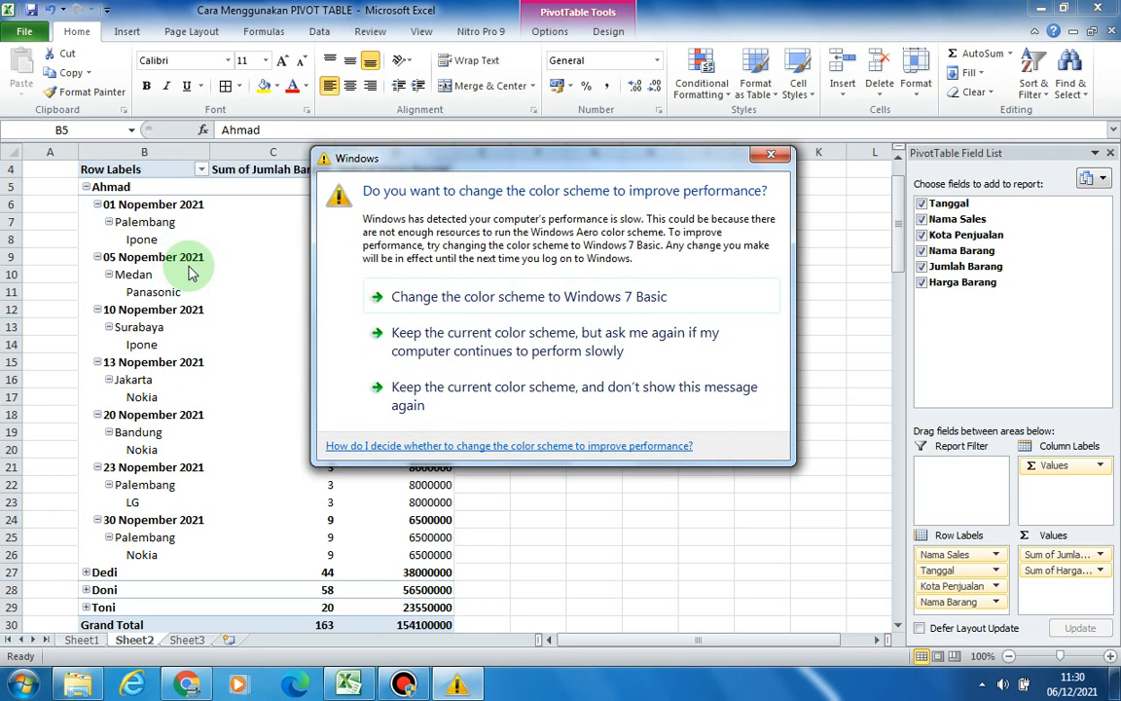
left_click(770, 156)
left_click(651, 323)
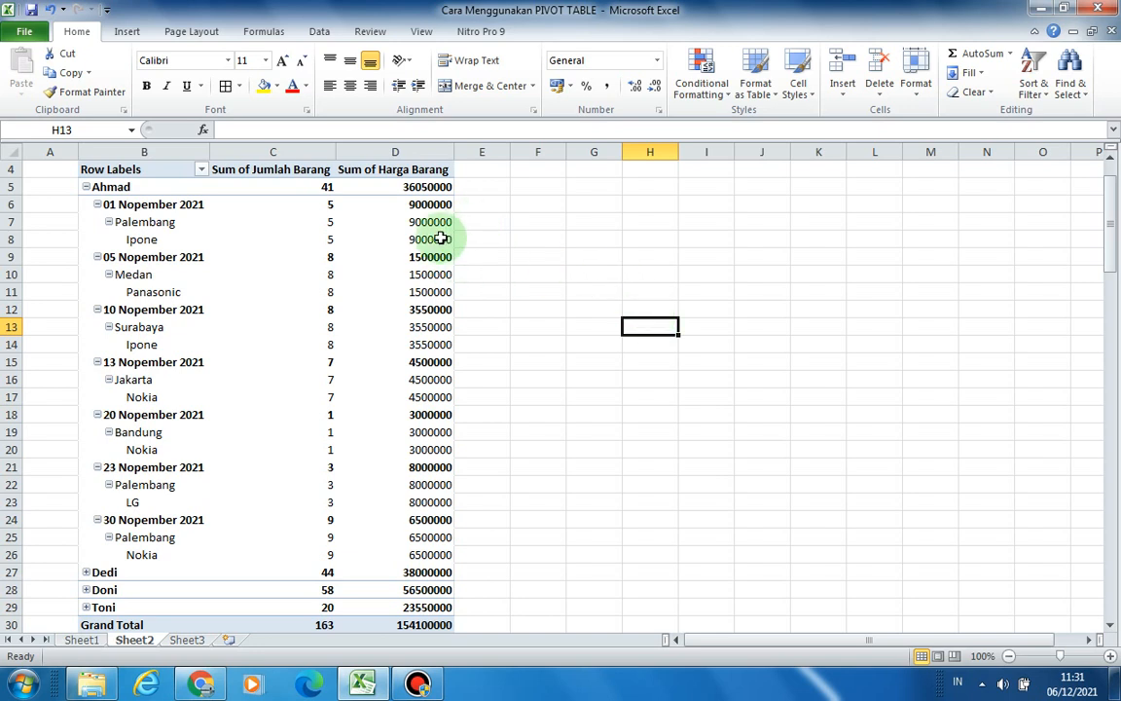
scroll(321, 255, "up", 1)
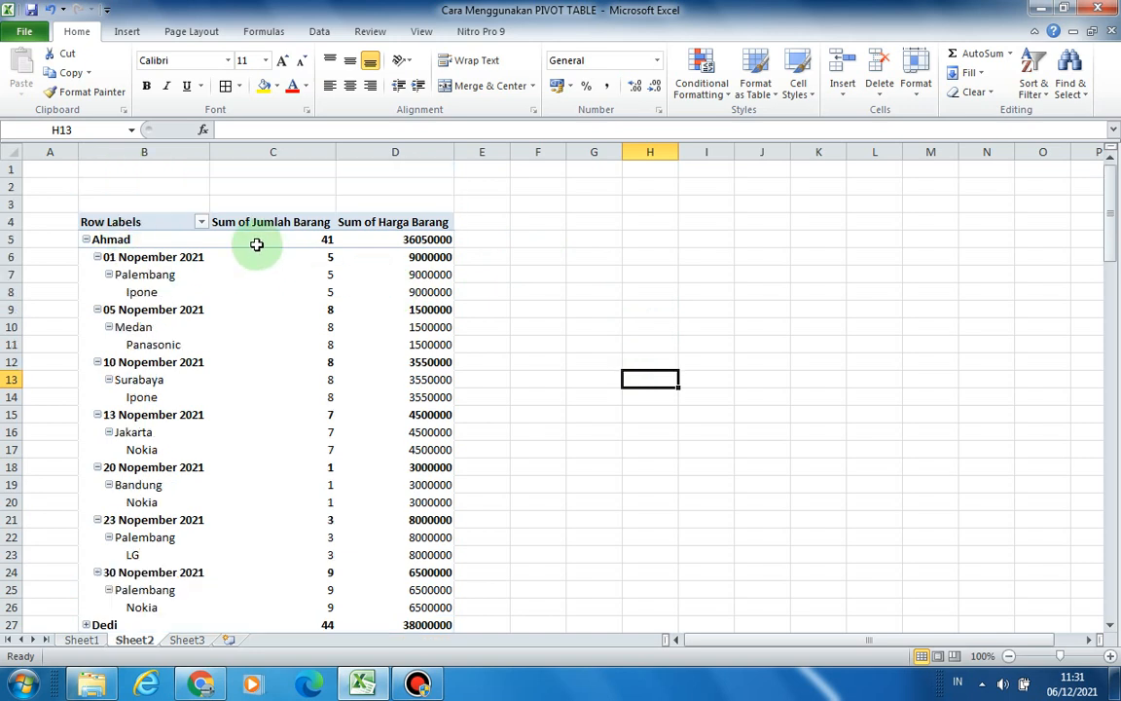
Review the expanded report down to the Grand Total row and collapse the first salesperson's details again
left_click(146, 225)
scroll(146, 223, "down", 2)
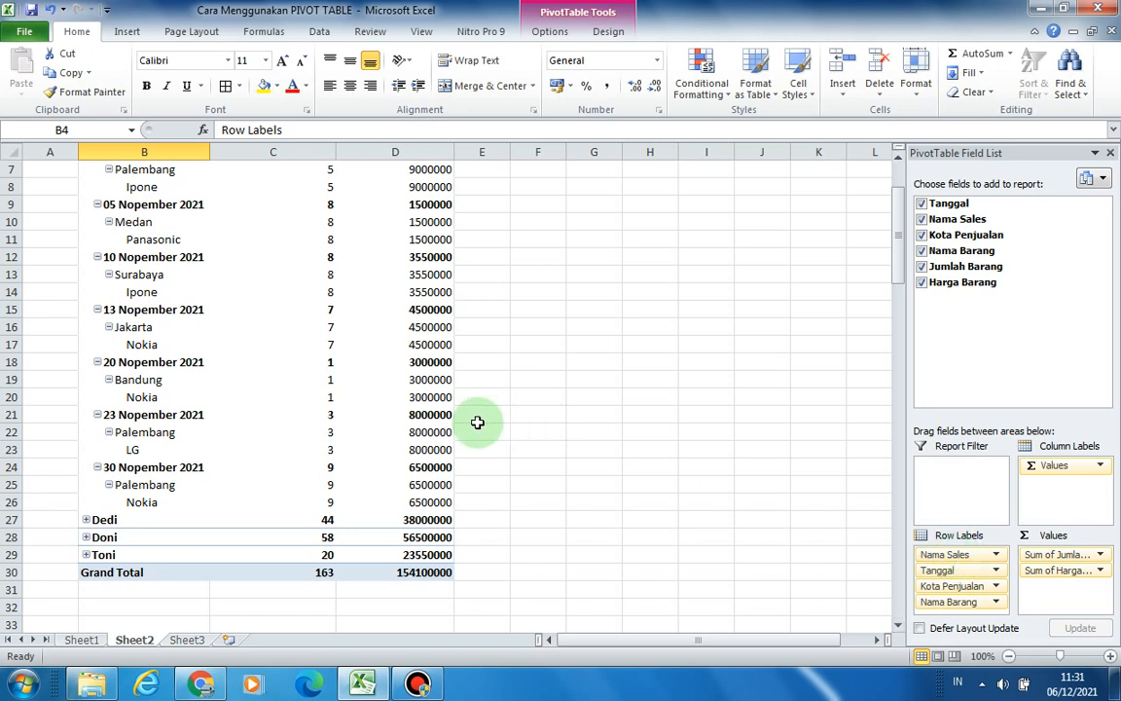
scroll(468, 414, "up", 2)
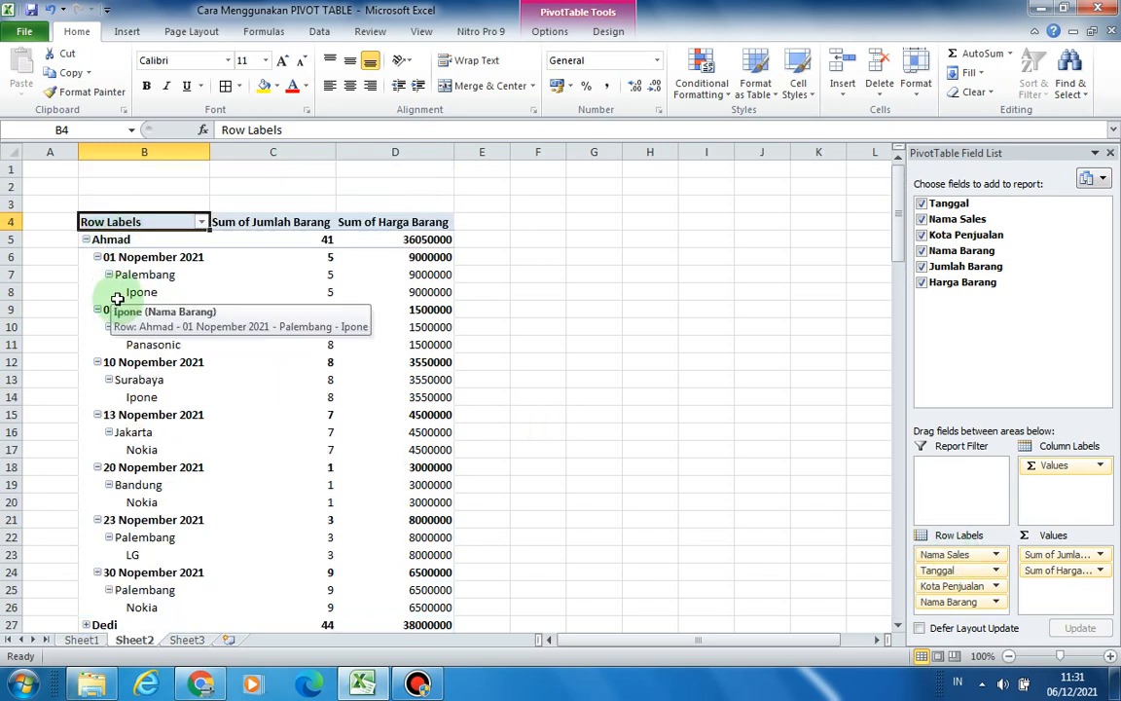
scroll(116, 294, "down", 1)
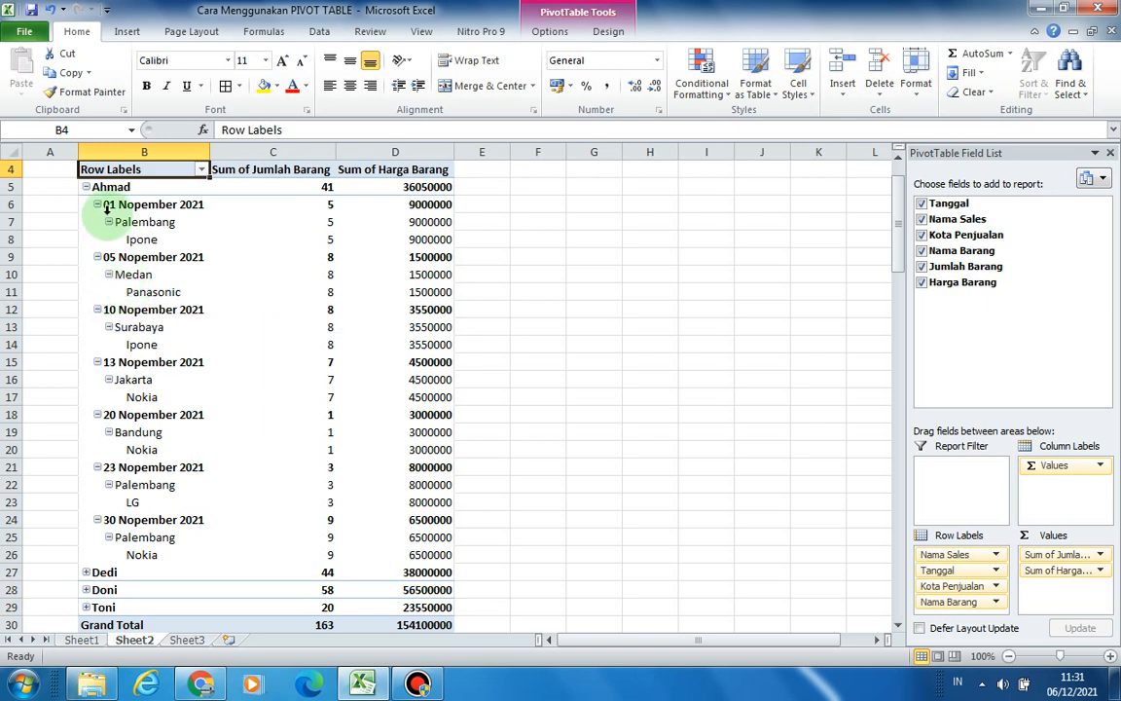
left_click(86, 187)
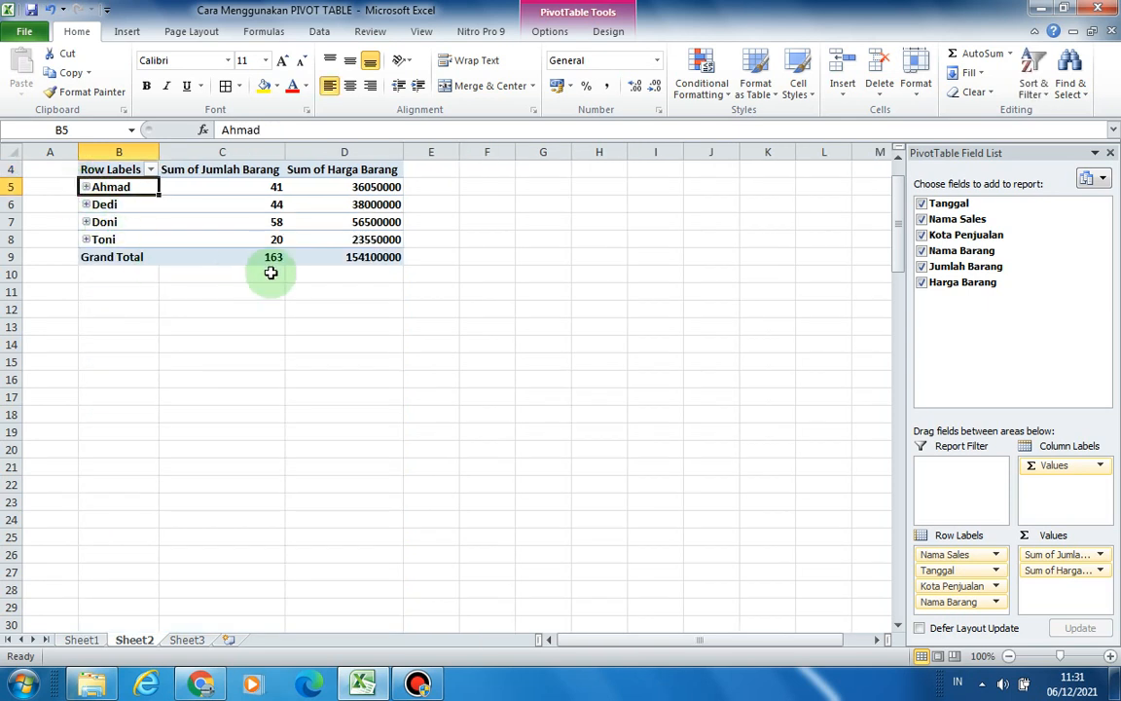
left_click(278, 308)
left_click(428, 362)
scroll(521, 403, "up", 1)
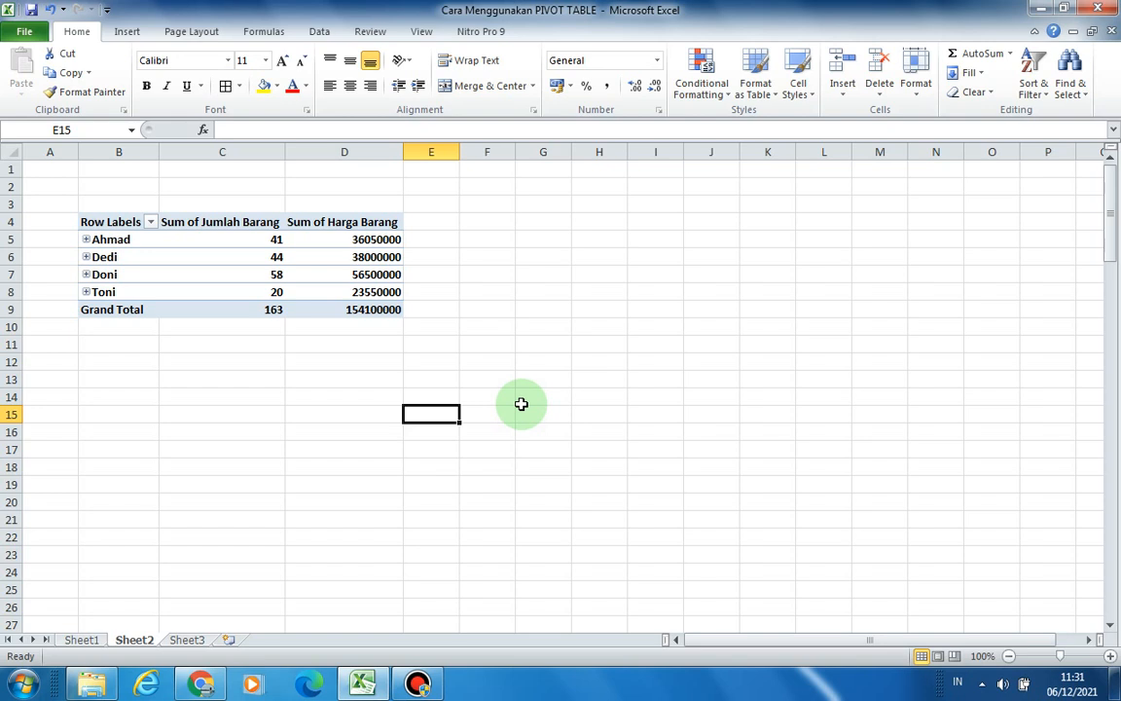
Expand and re-collapse the second salesperson's details, and expand the first salesperson's sales by date
left_click(85, 257)
left_click(86, 256)
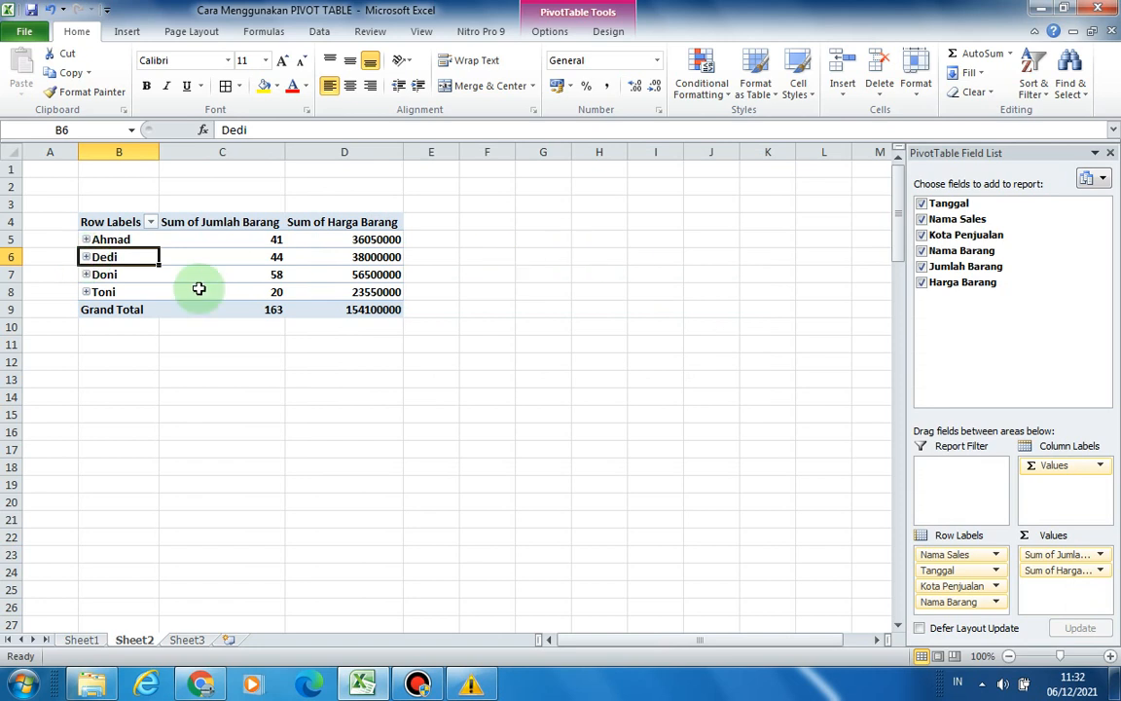
left_click(85, 239)
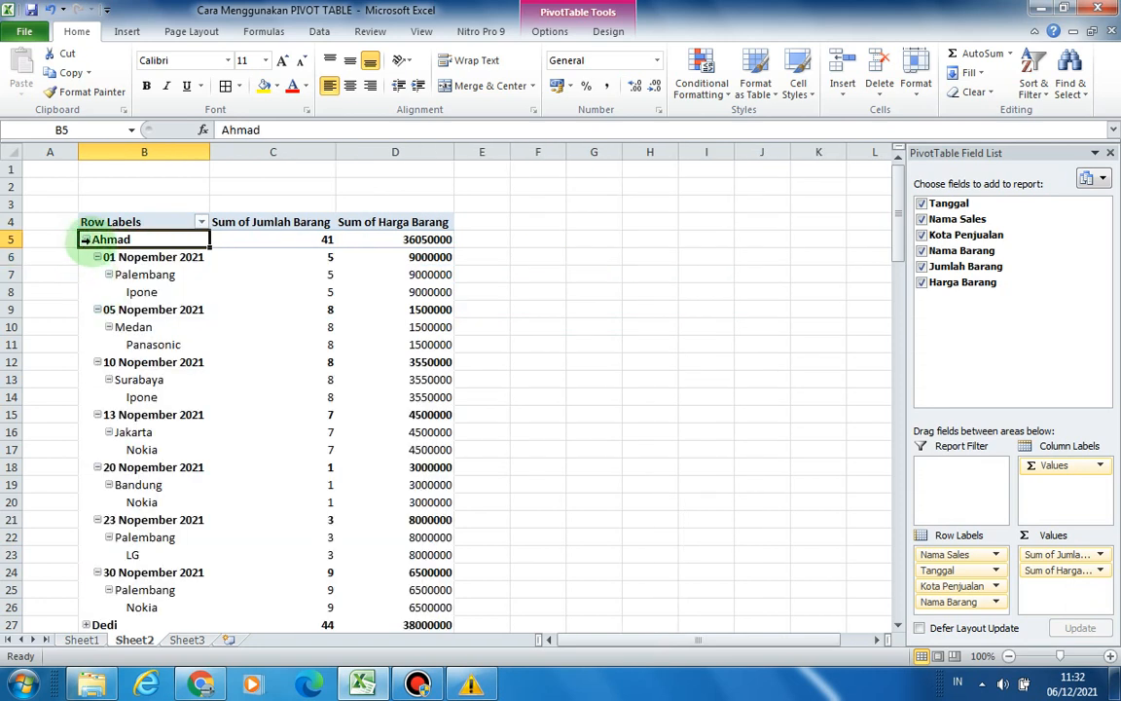
Collapse the first salesperson's details in the PivotTable and select an empty cell outside the report
left_click(86, 240)
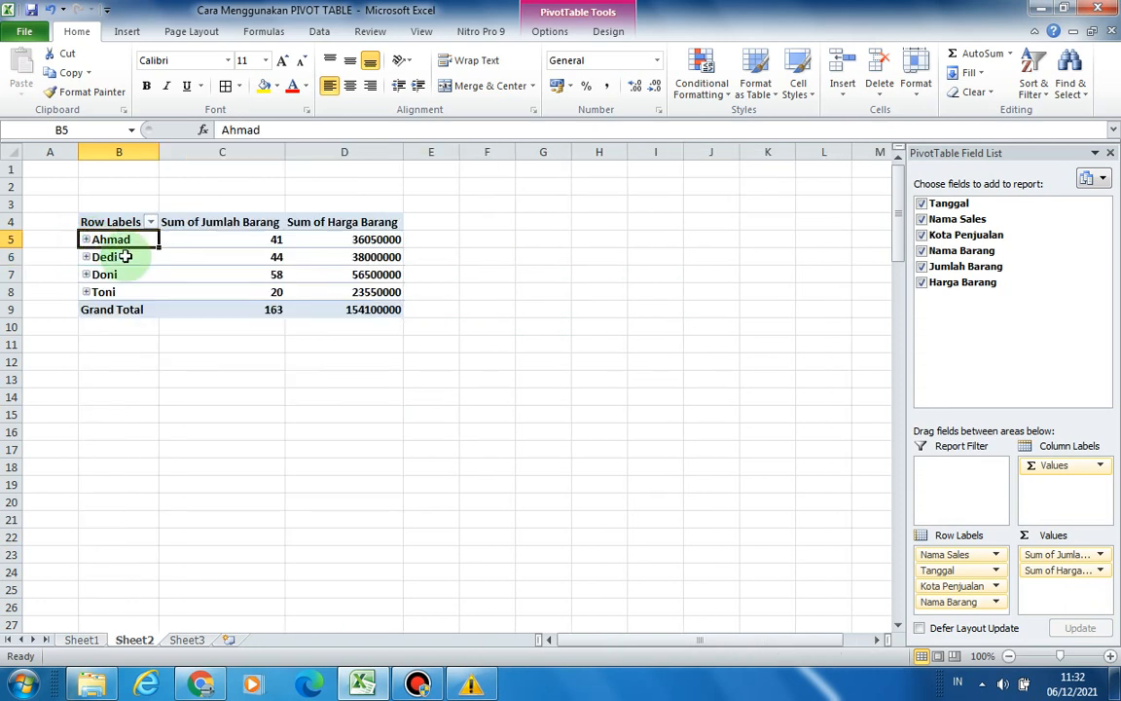
left_click(528, 361)
left_click(584, 414)
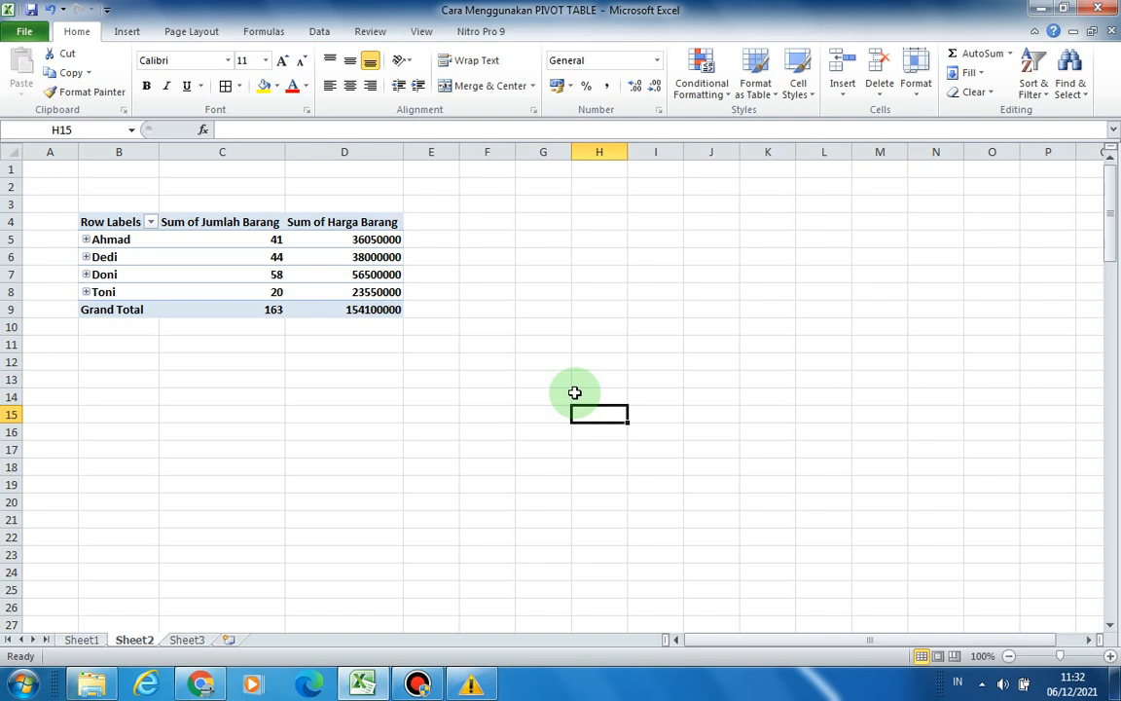
left_click(552, 368)
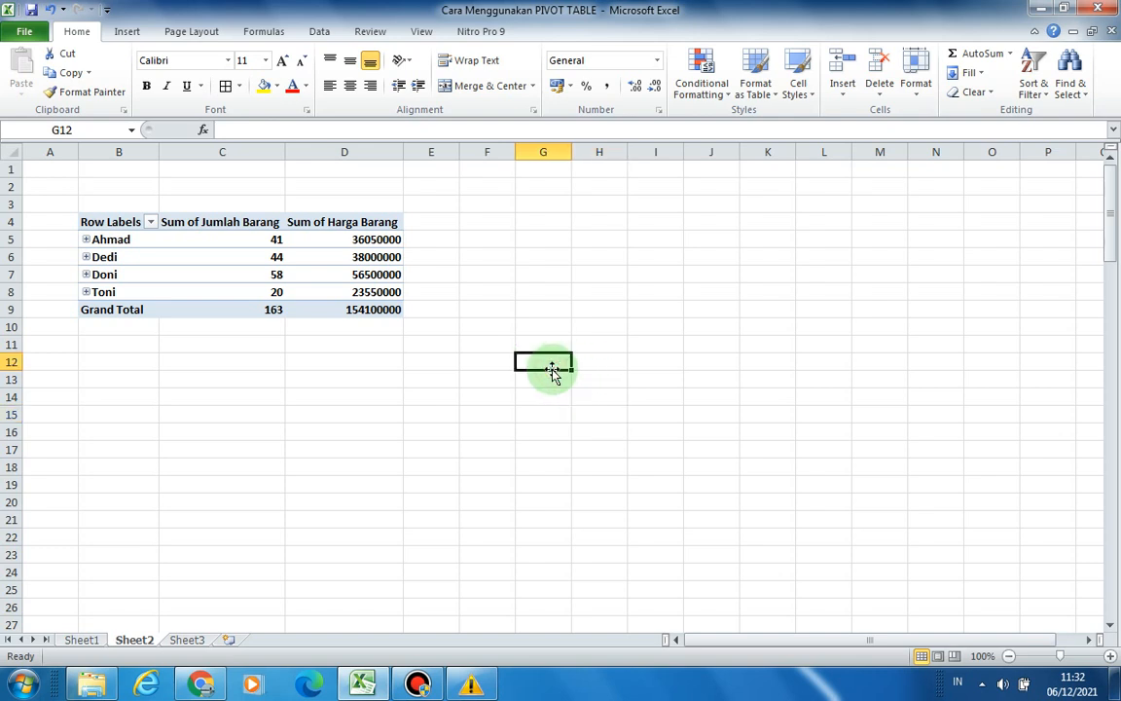
left_click(498, 377)
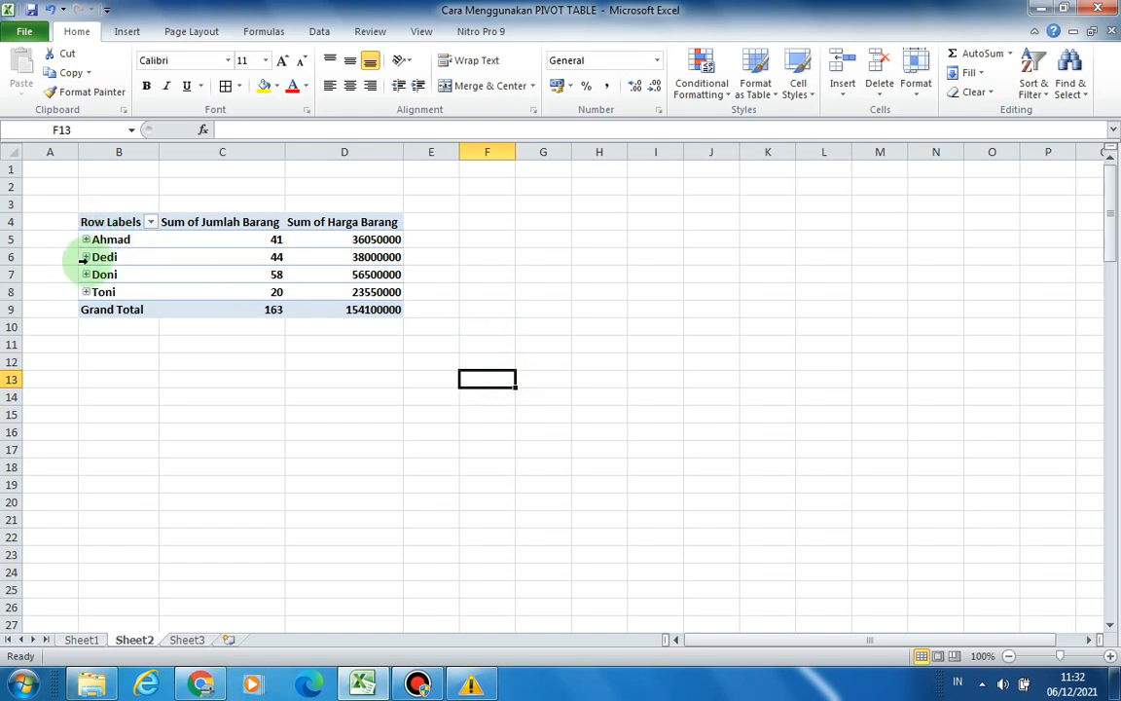
left_click(475, 293)
left_click(482, 377)
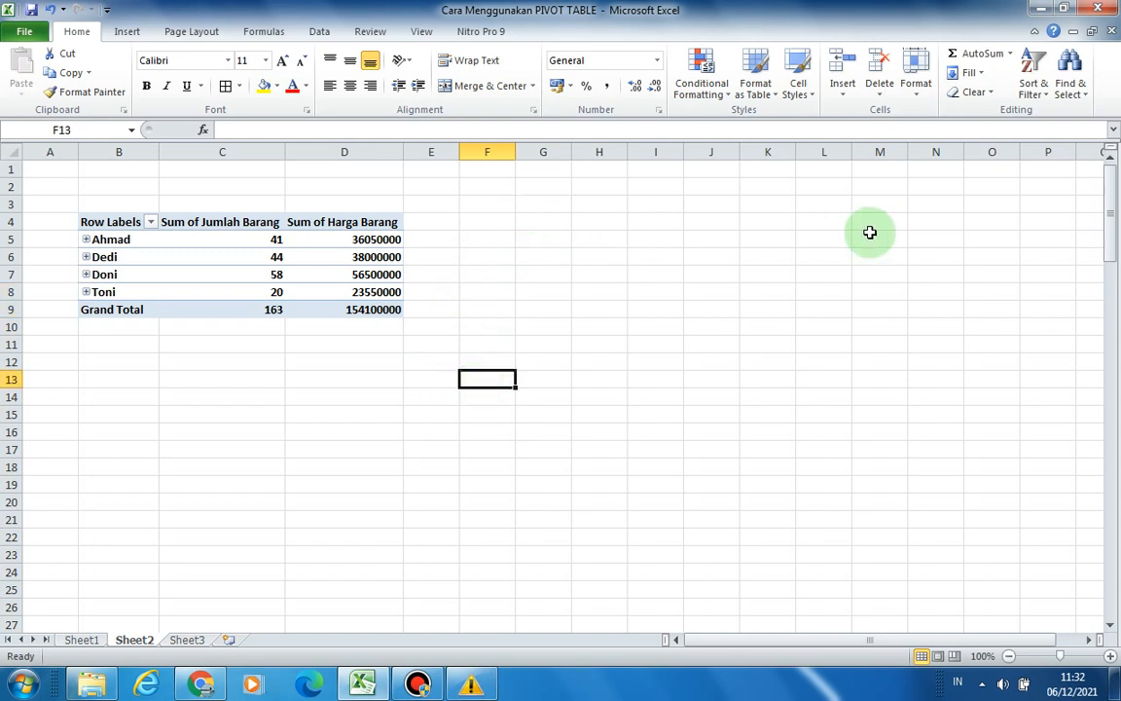
left_click(483, 239)
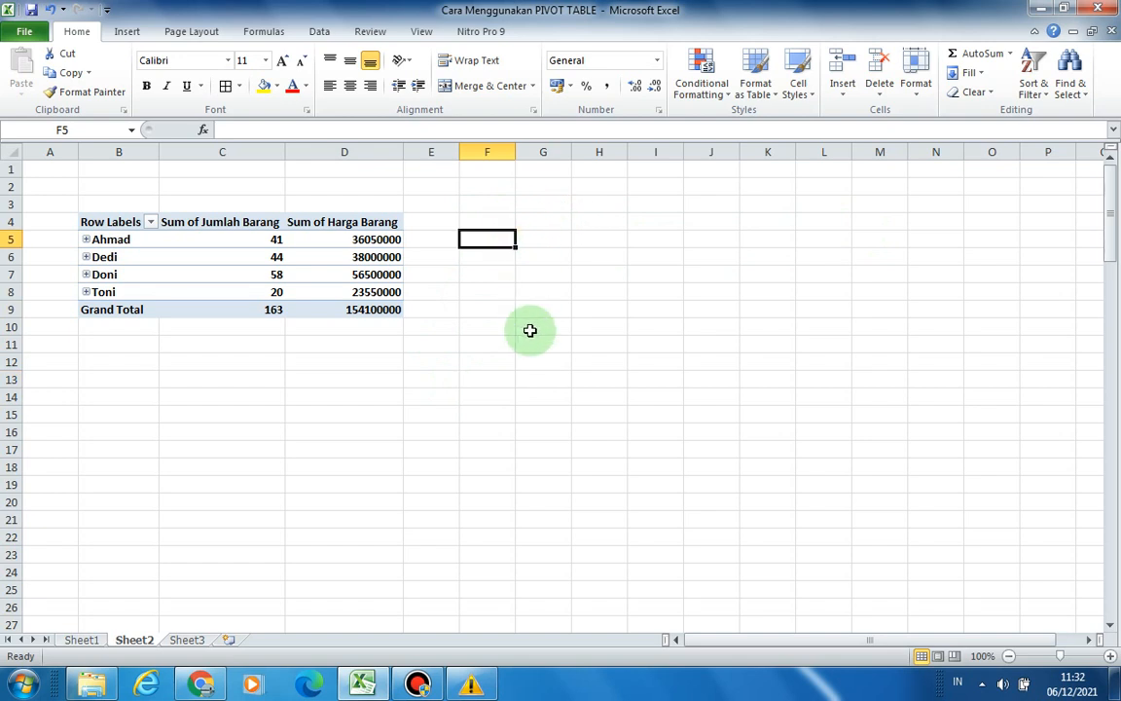
left_click(518, 390)
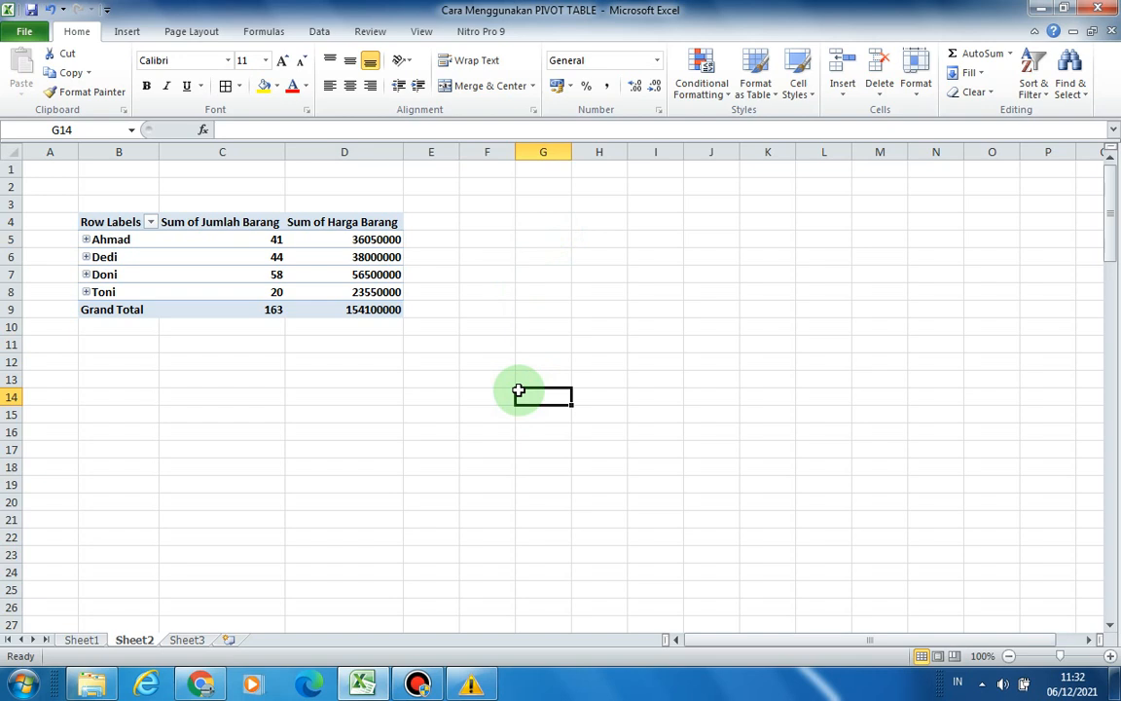
left_click(475, 389)
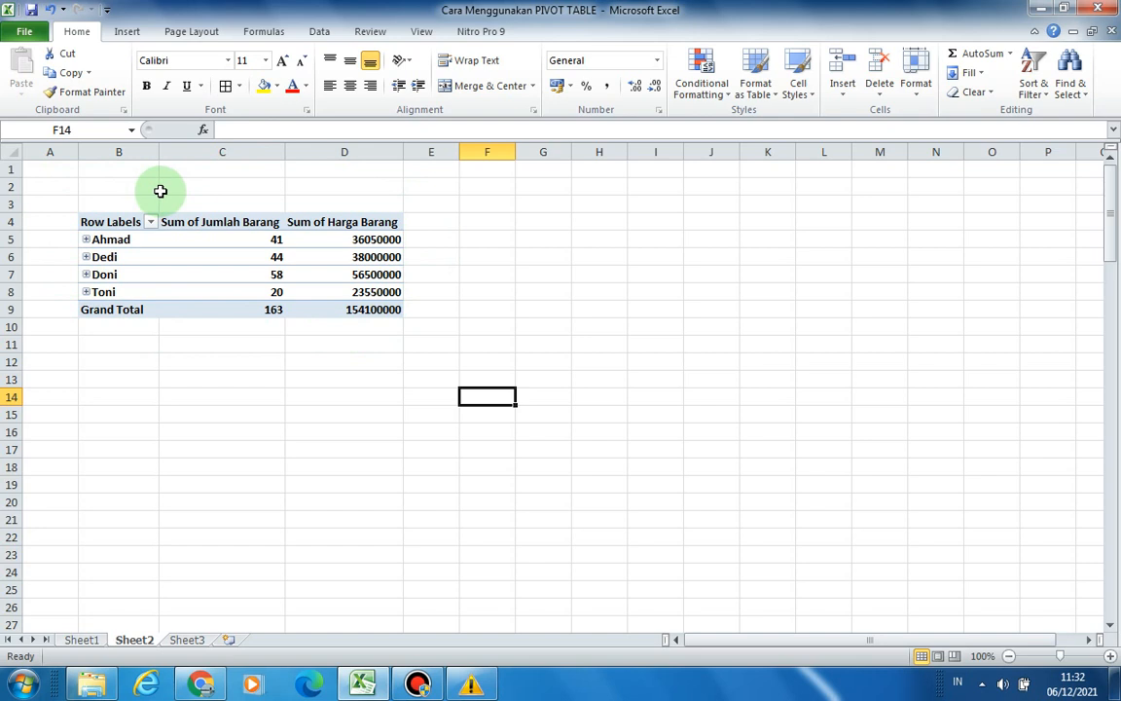
left_click(490, 221)
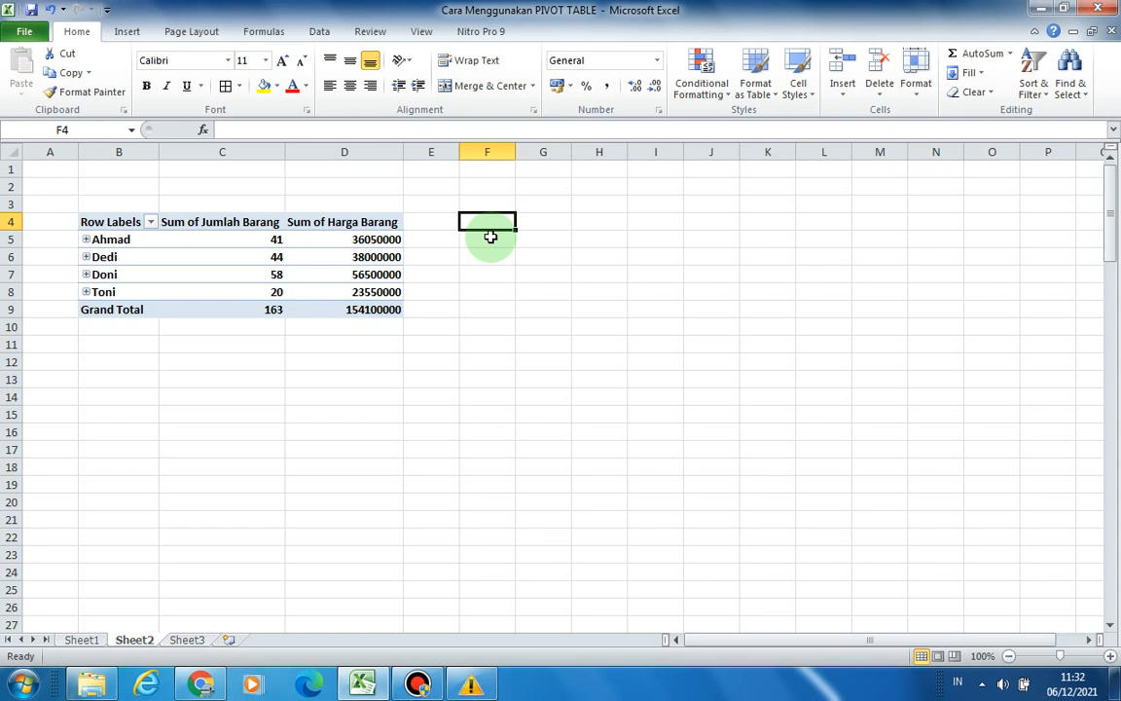
Switch to Sheet1 and review the source sales table from its header row down to the 30 Nopember 2021 entry
left_click(83, 639)
left_click(618, 343)
scroll(646, 343, "up", 1)
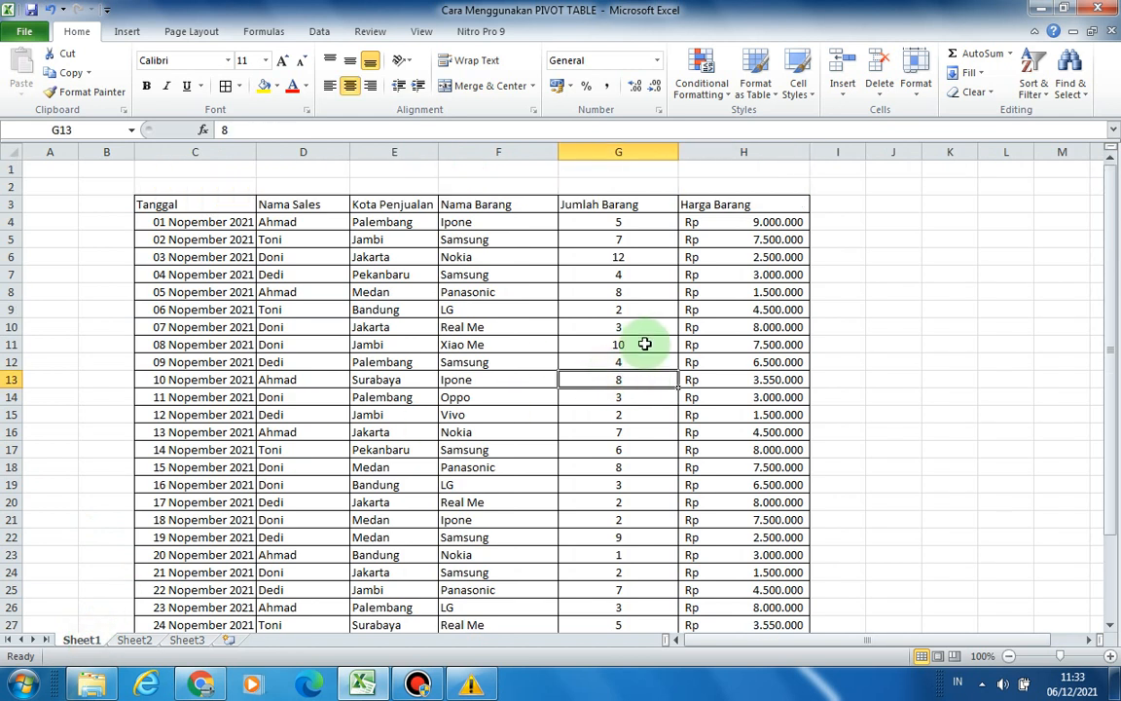
left_click(938, 309)
left_click(655, 312)
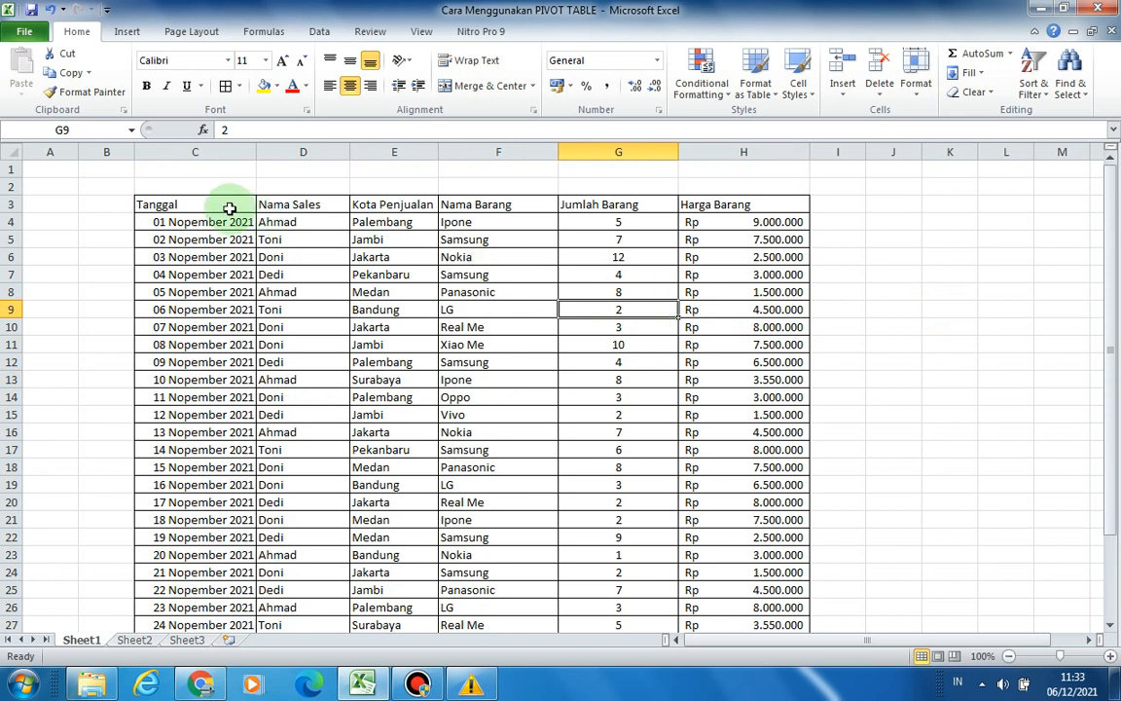
scroll(297, 282, "down", 3)
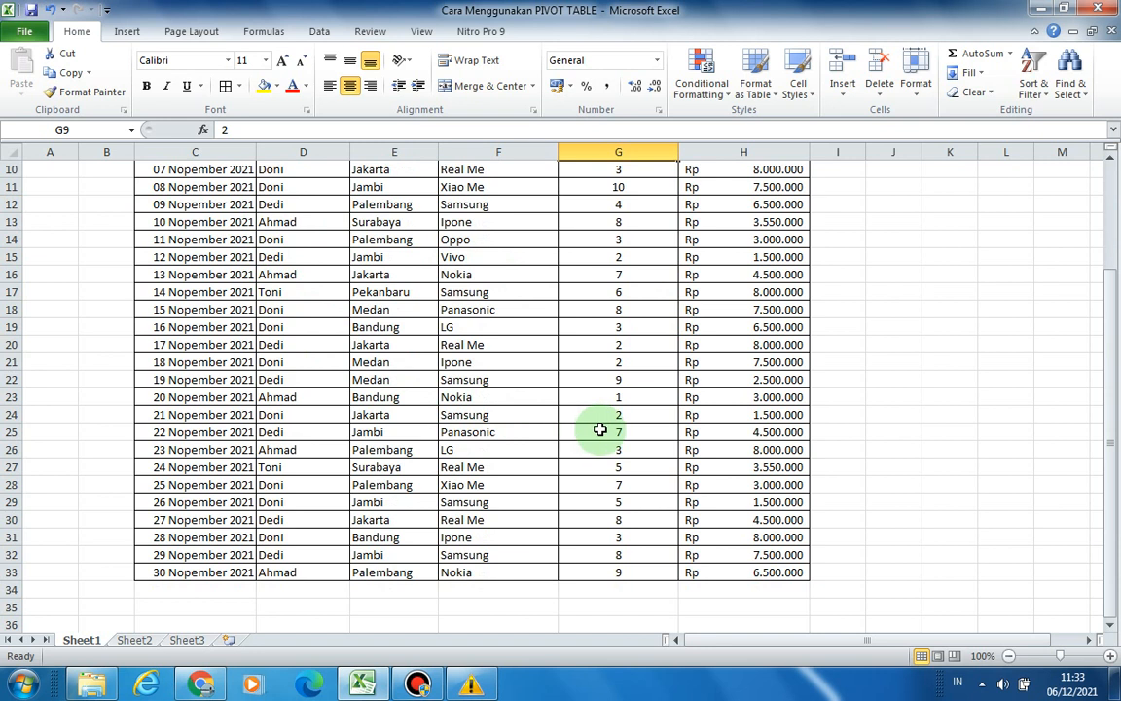
scroll(591, 431, "up", 2)
scroll(590, 431, "up", 1)
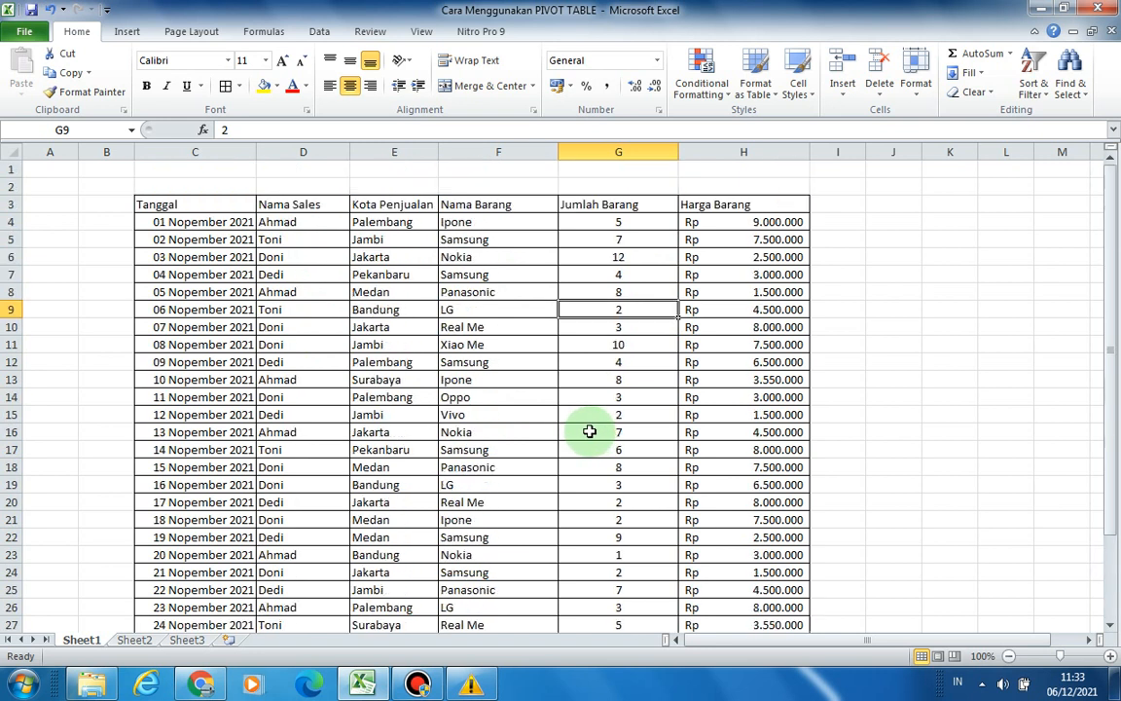
left_click(915, 257)
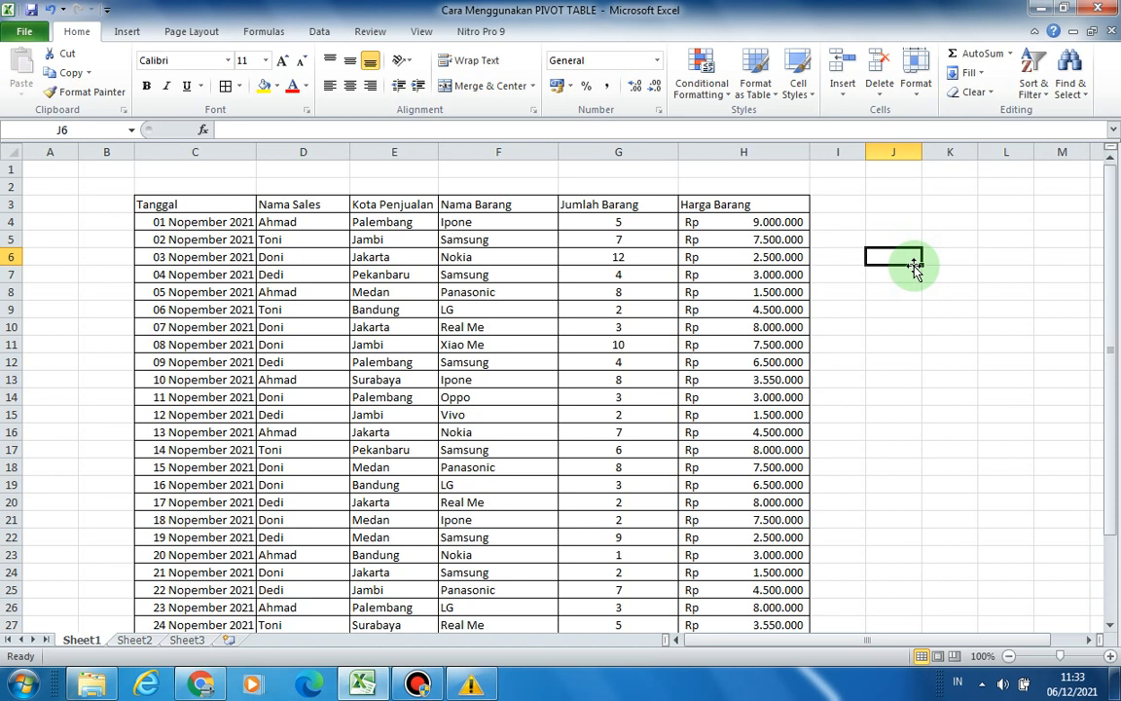
left_click(930, 325)
left_click(901, 241)
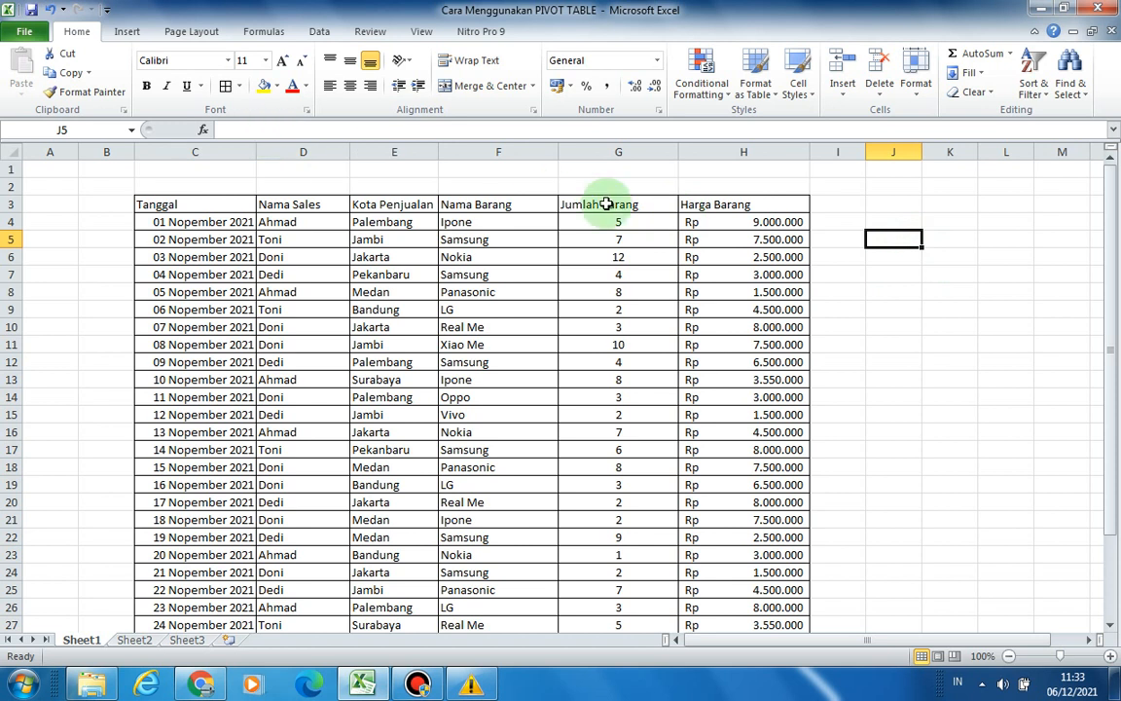
left_click(889, 268)
left_click(894, 343)
Start a new PivotTable and set its source data to the sales table range Sheet1!$C$3:$H$33
left_click(902, 270)
left_click(127, 32)
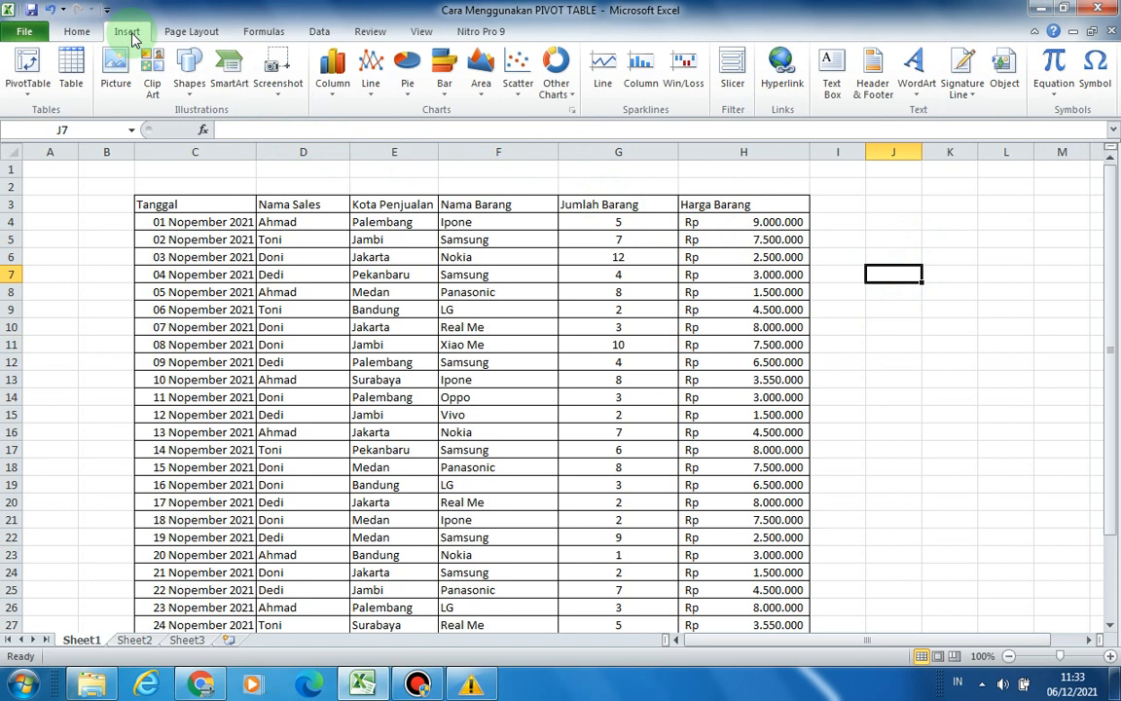
left_click(40, 96)
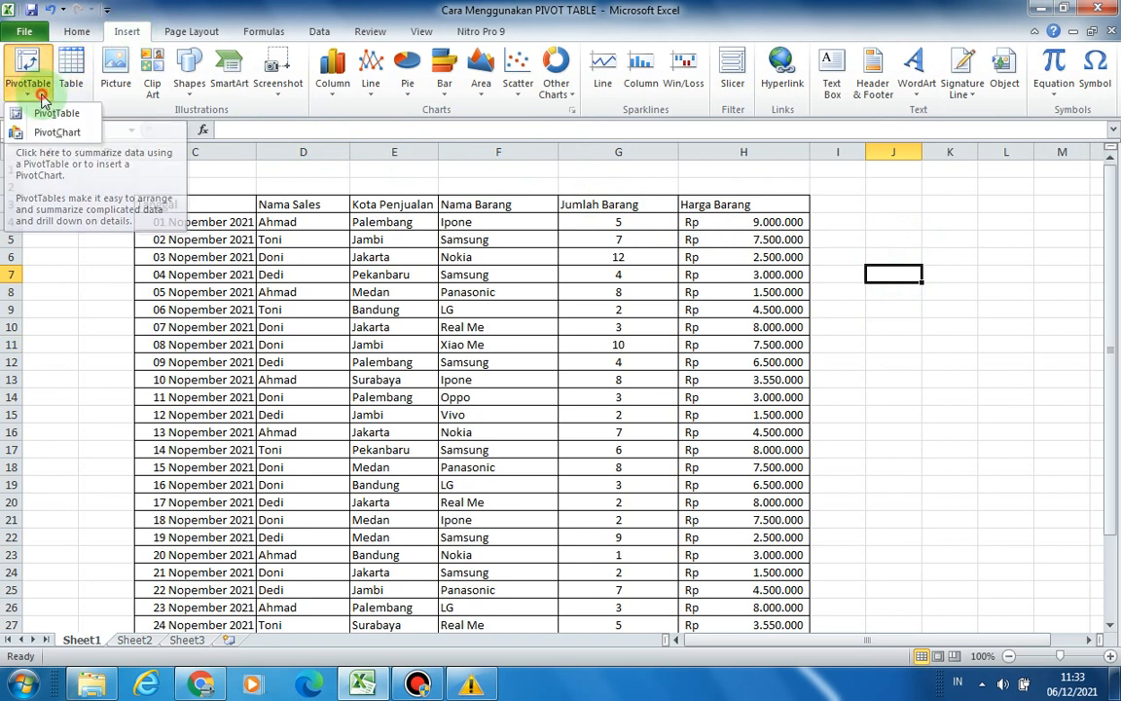
left_click(84, 117)
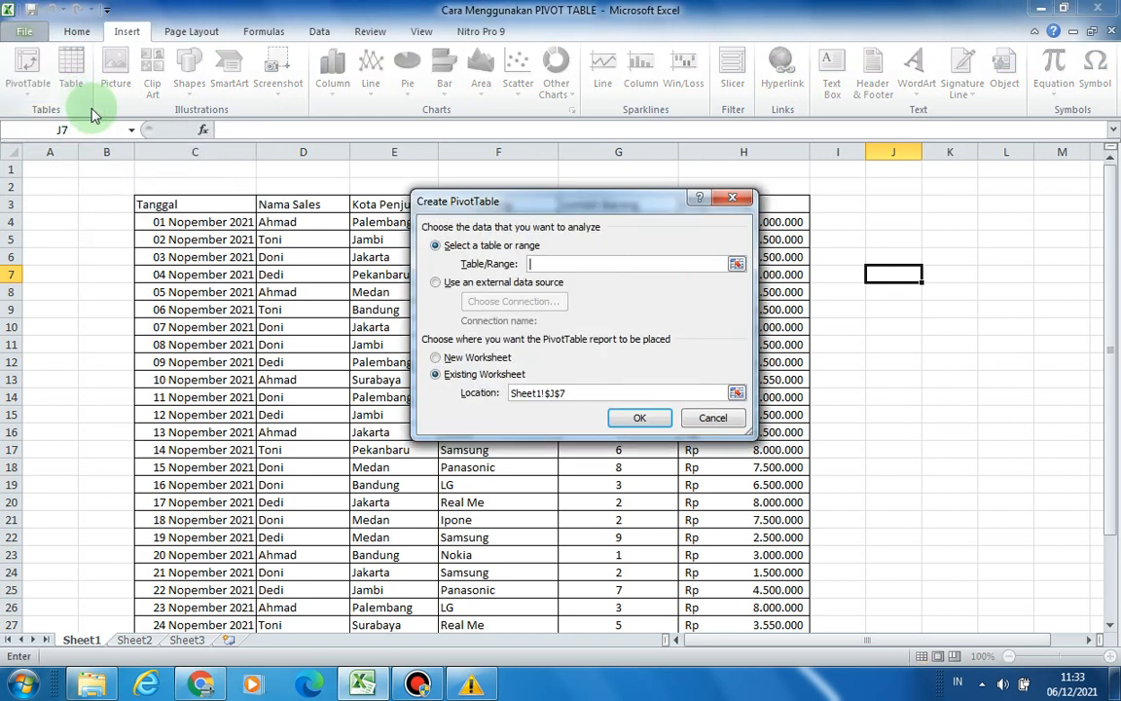
left_click_drag(595, 208, 873, 275)
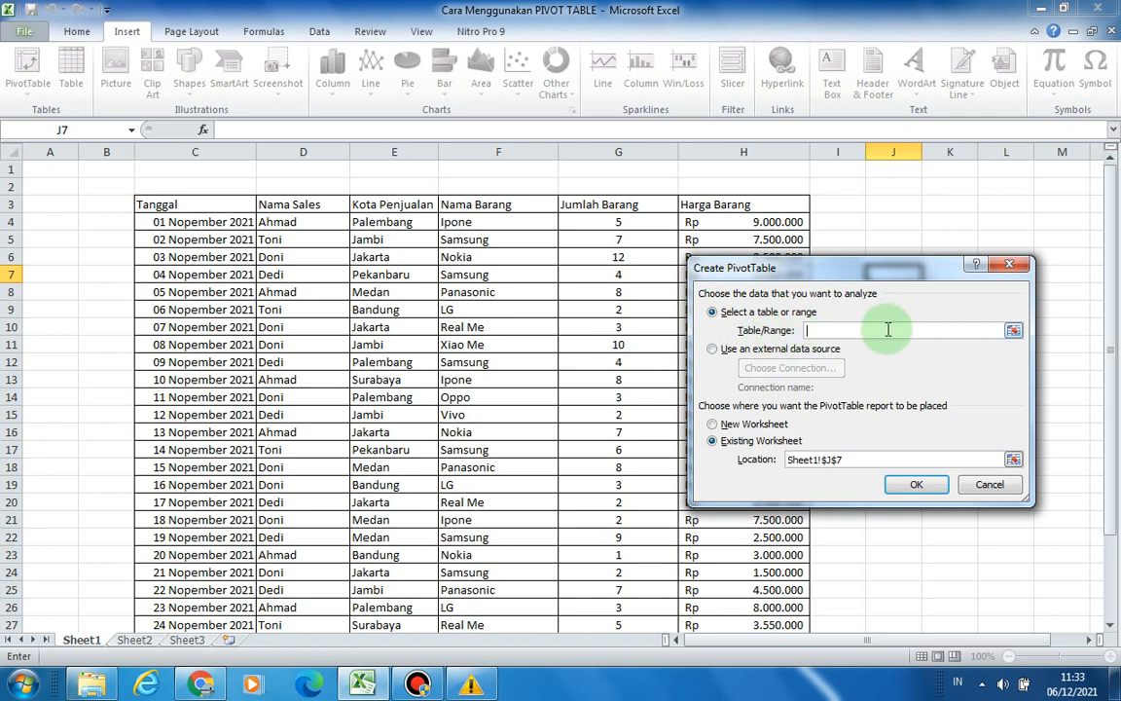
left_click(1014, 330)
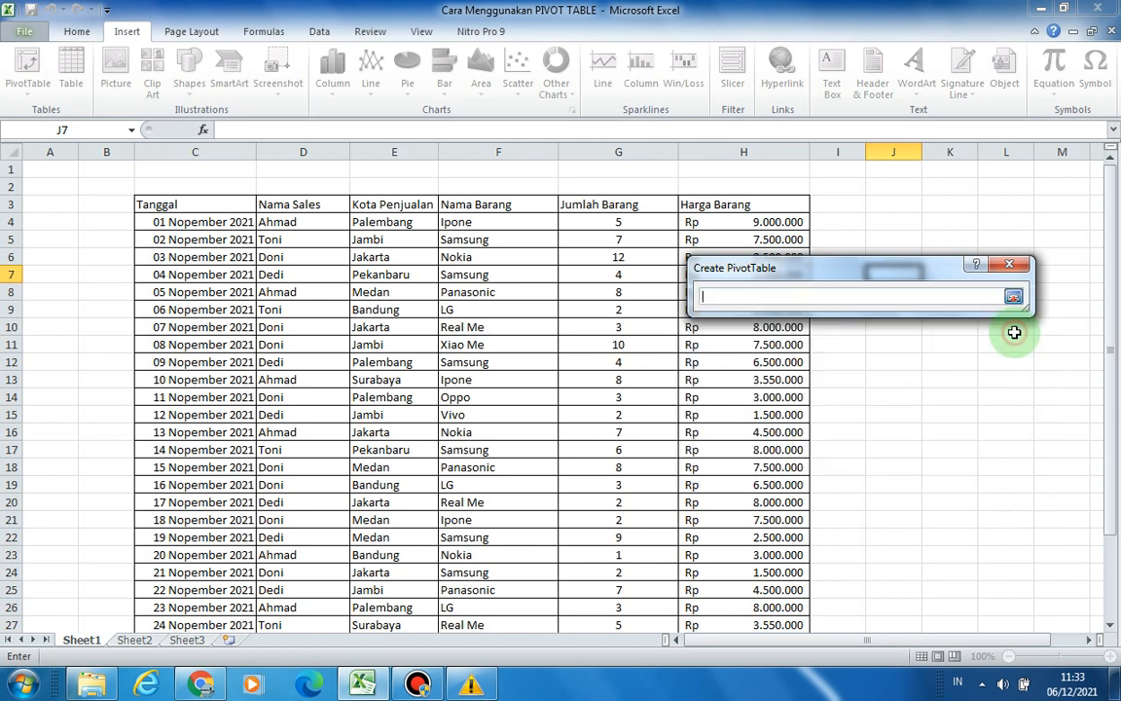
left_click_drag(218, 207, 728, 608)
scroll(446, 391, "up", 3)
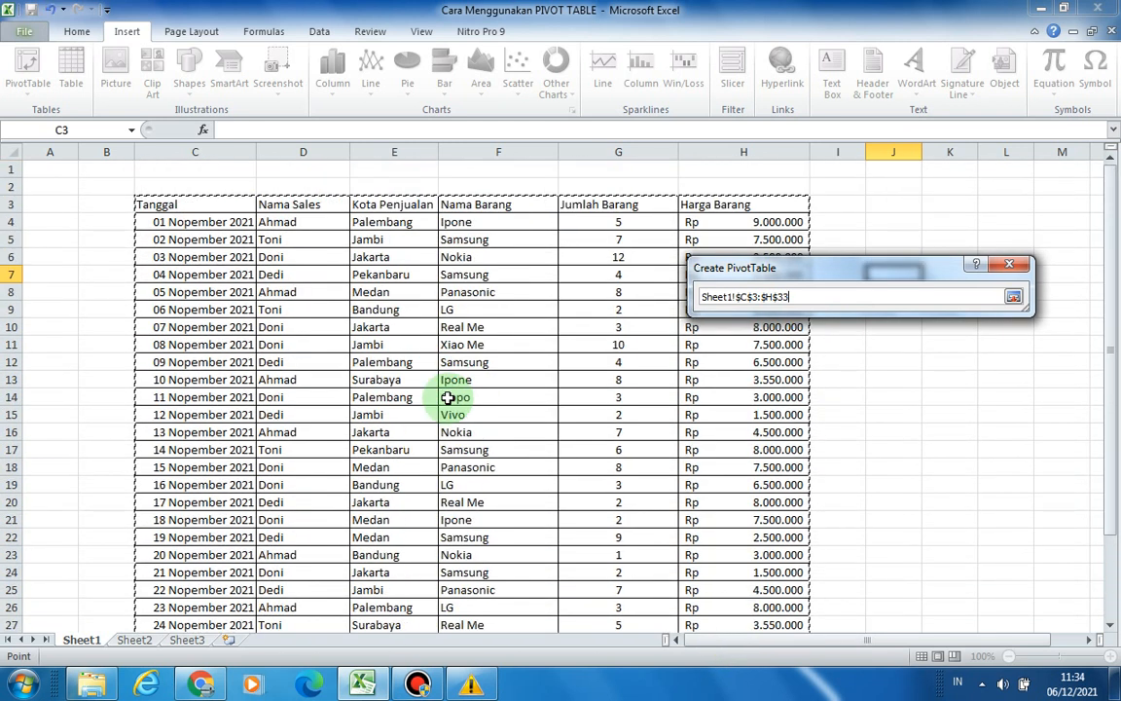
left_click(1013, 296)
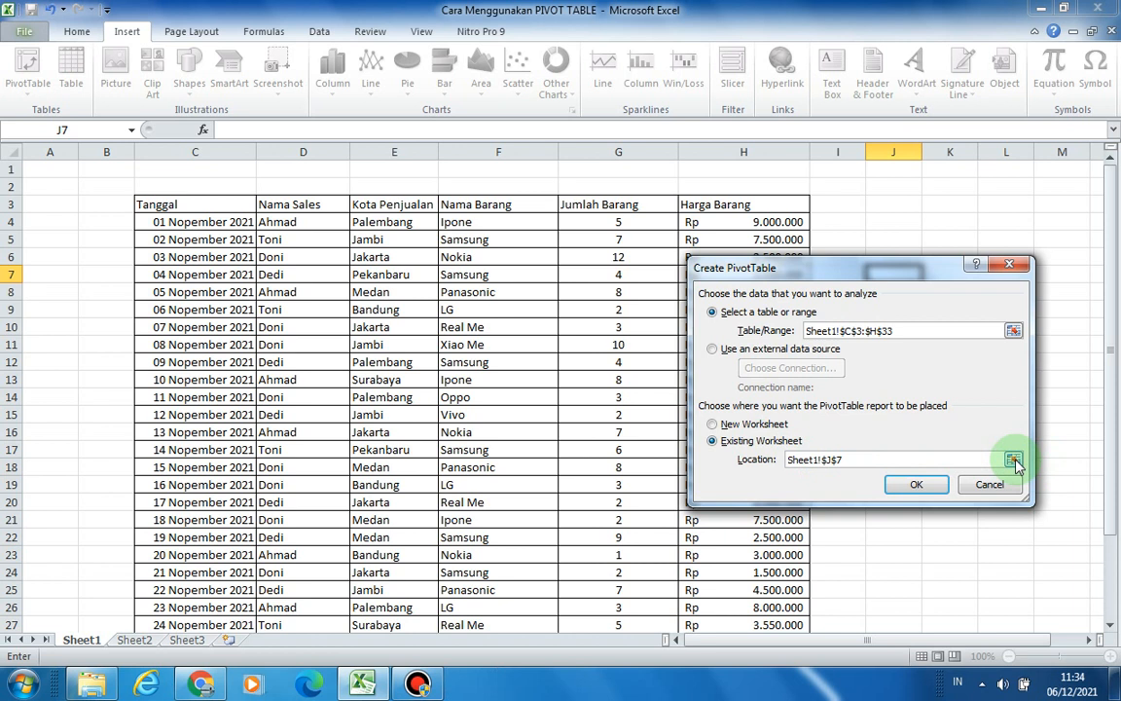
Place the new PivotTable on the existing worksheet at Sheet2!$F$4 and create it
left_click(1014, 462)
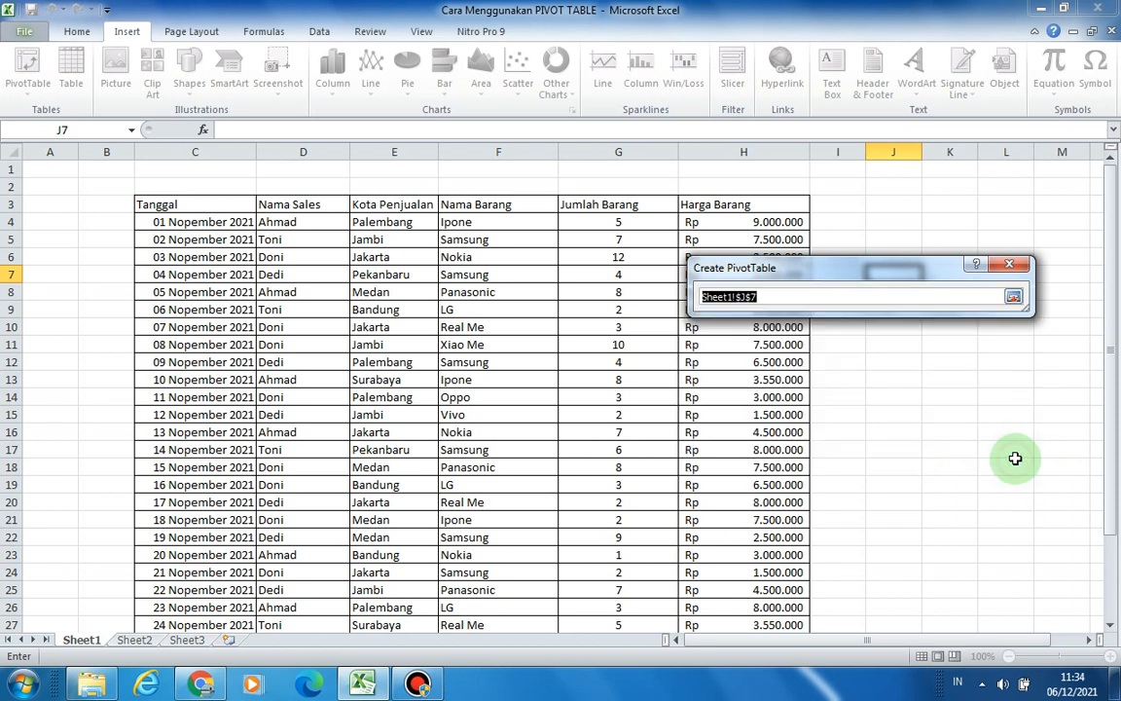
left_click(143, 642)
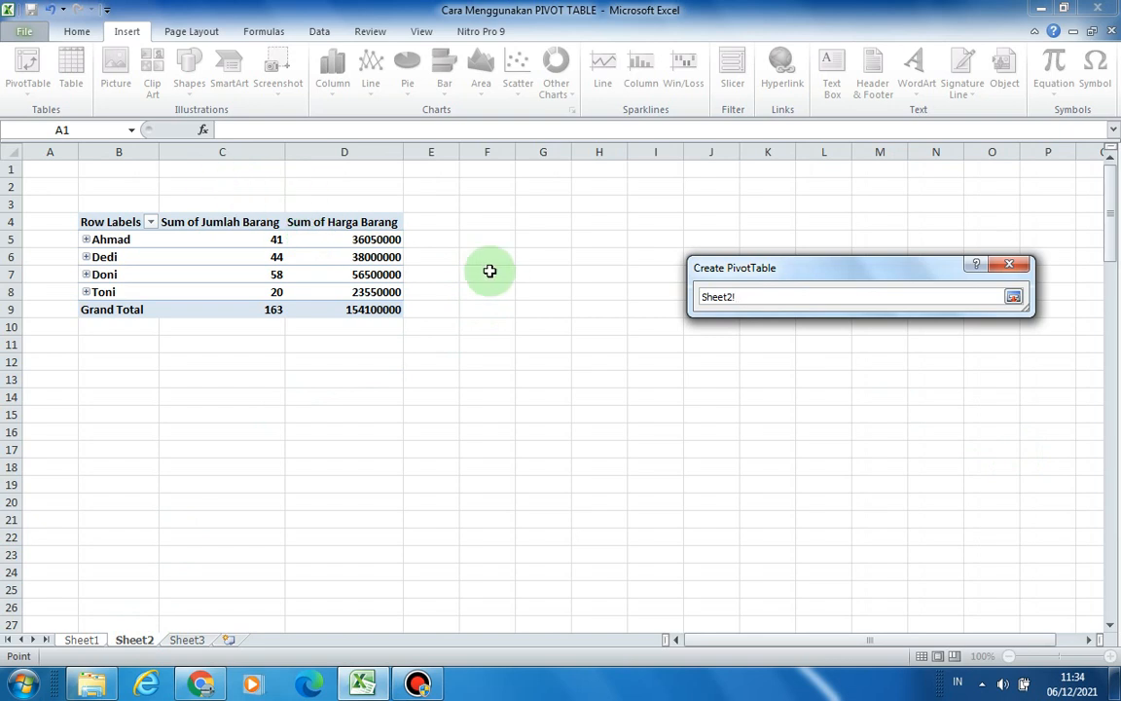
left_click(508, 221)
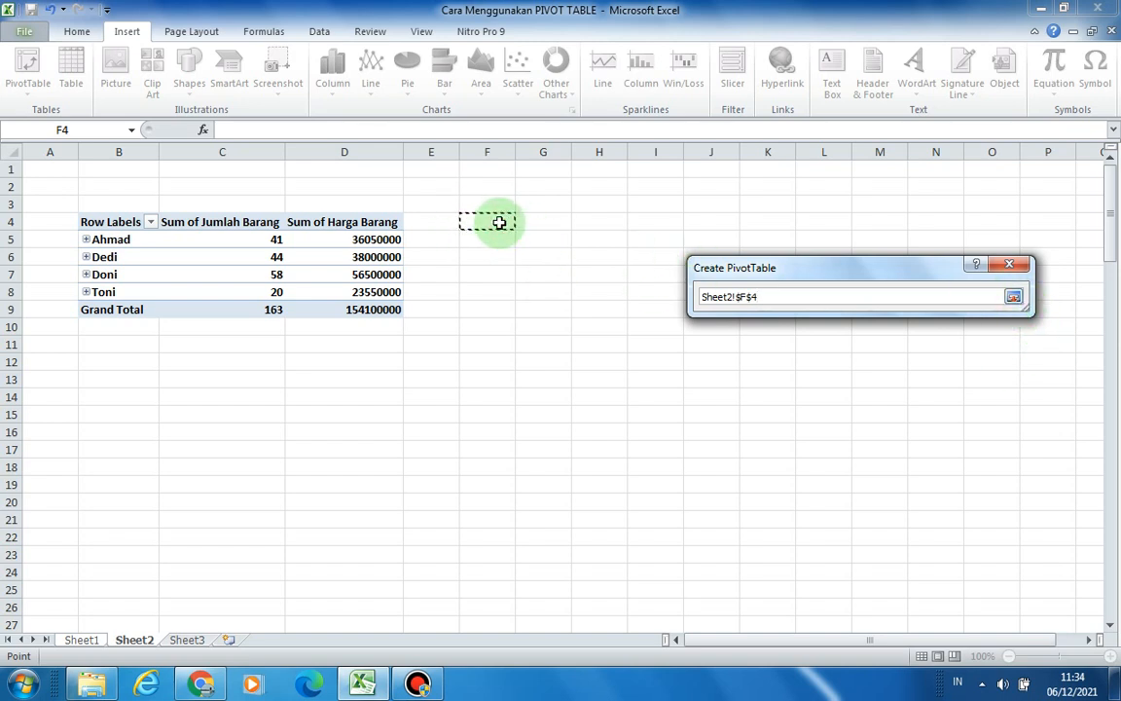
left_click(1013, 297)
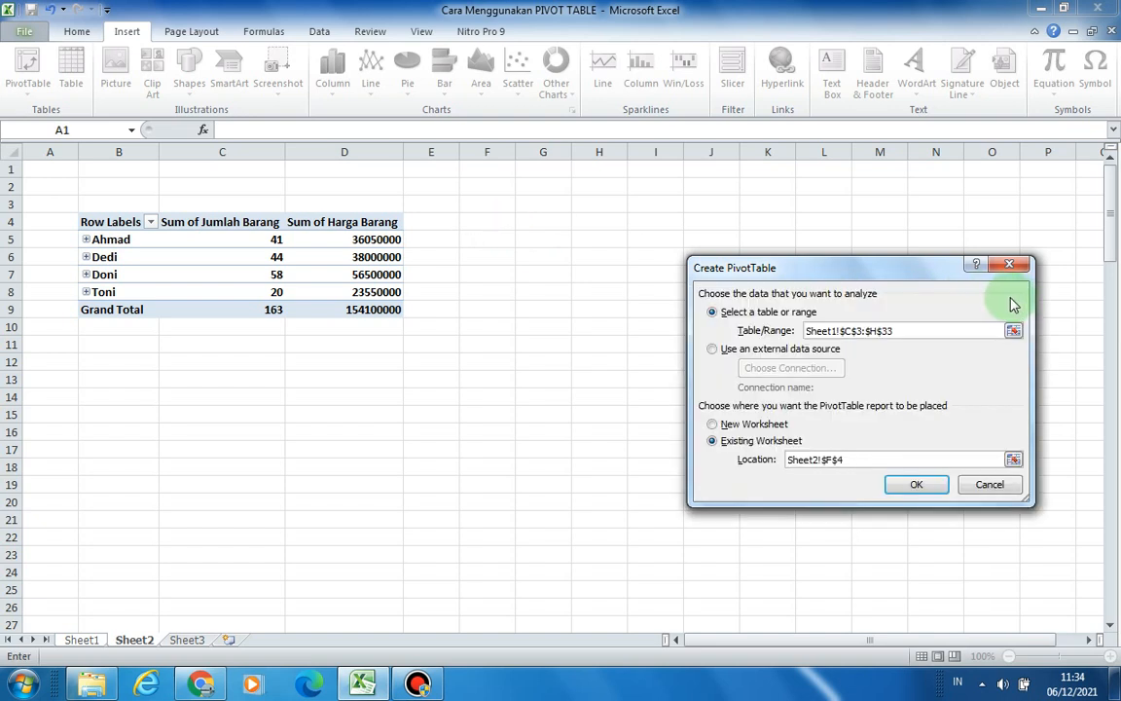
left_click(916, 485)
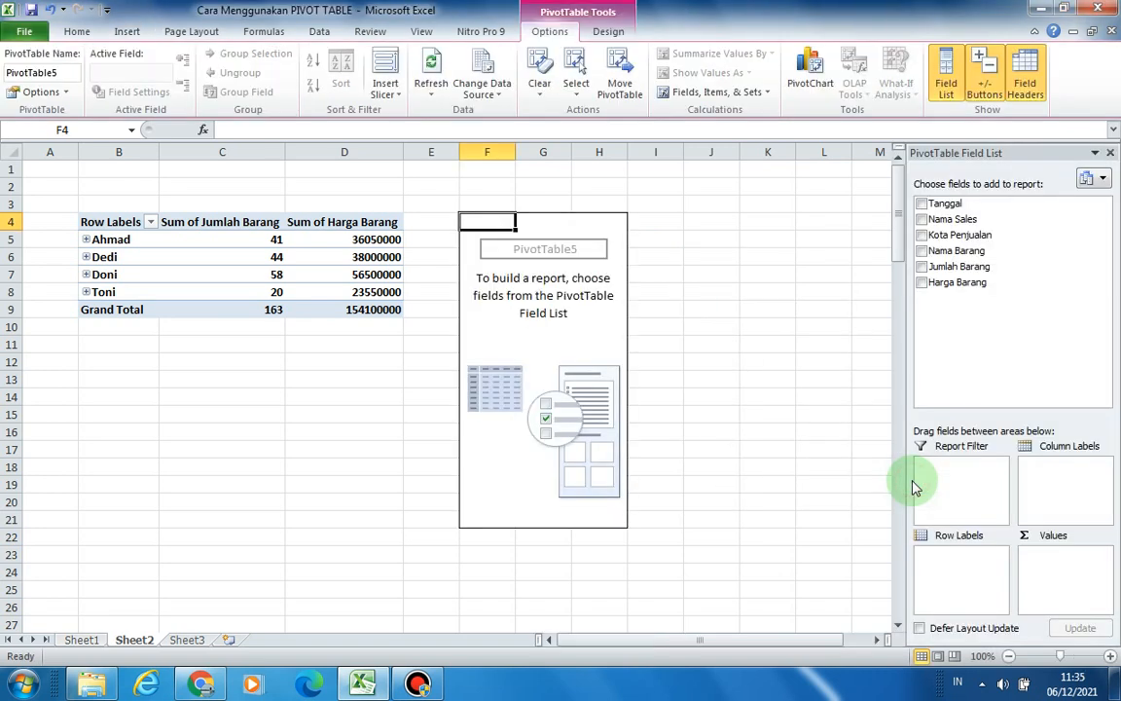
left_click(808, 328)
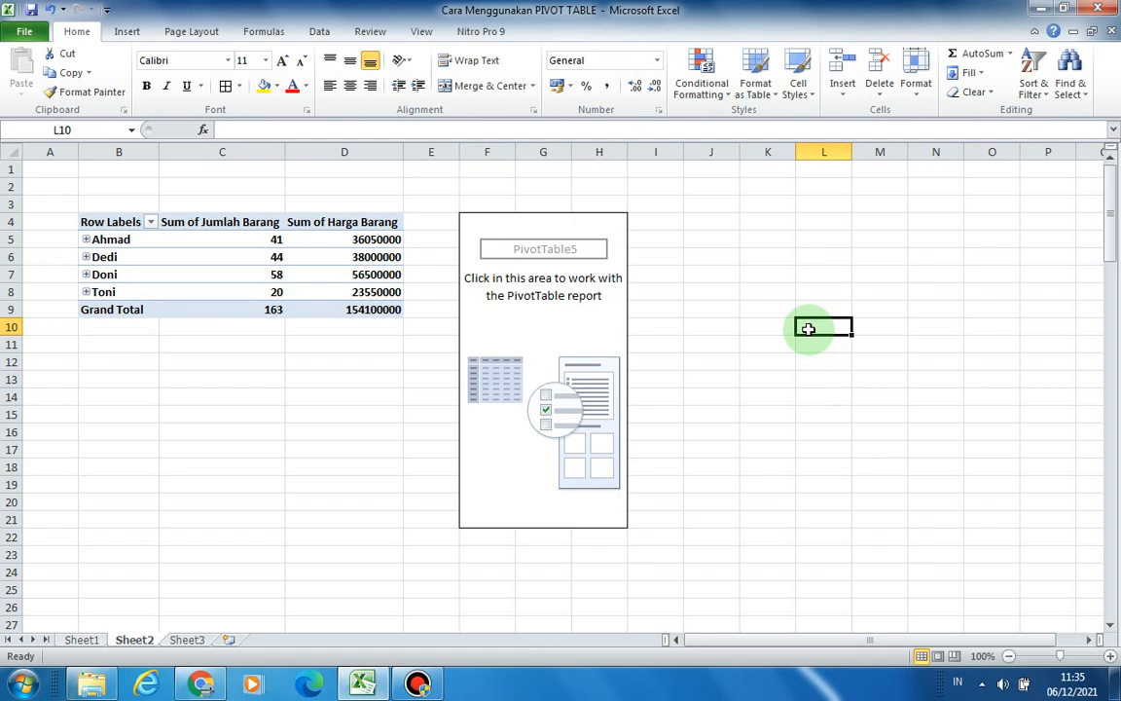
left_click(757, 273)
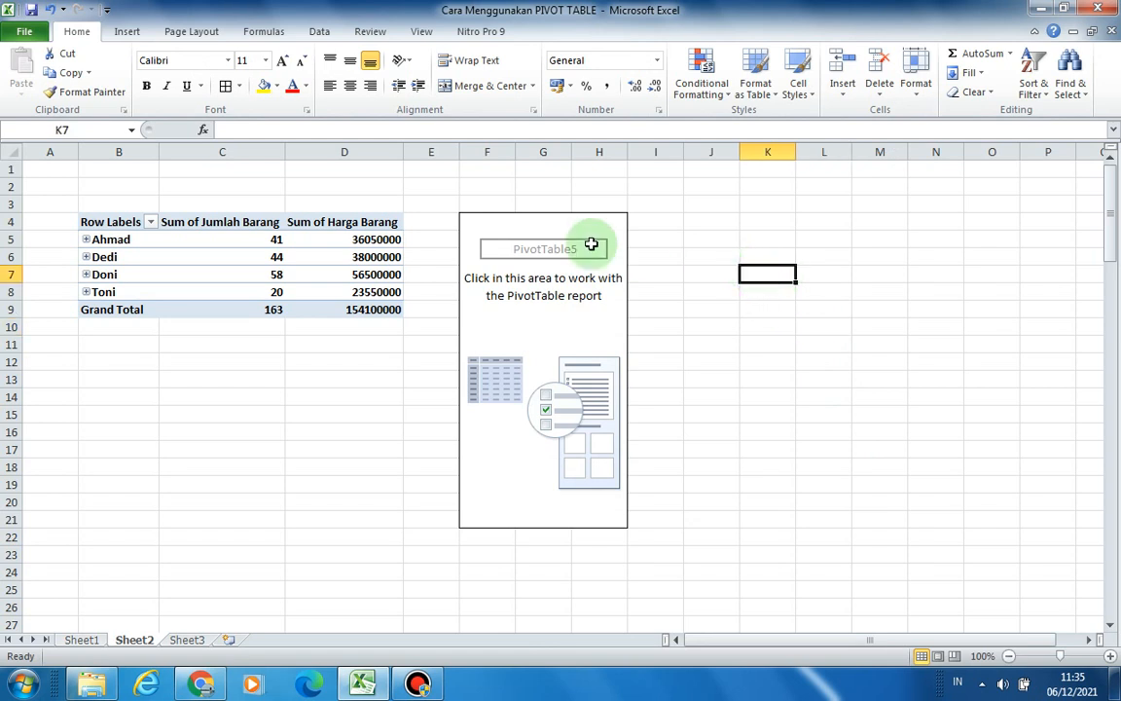
Add Tanggal, Nama Sales, Kota Penjualan, Nama Barang, Jumlah Barang and Harga Barang to the empty PivotTable at F4 and review the report
left_click(488, 217)
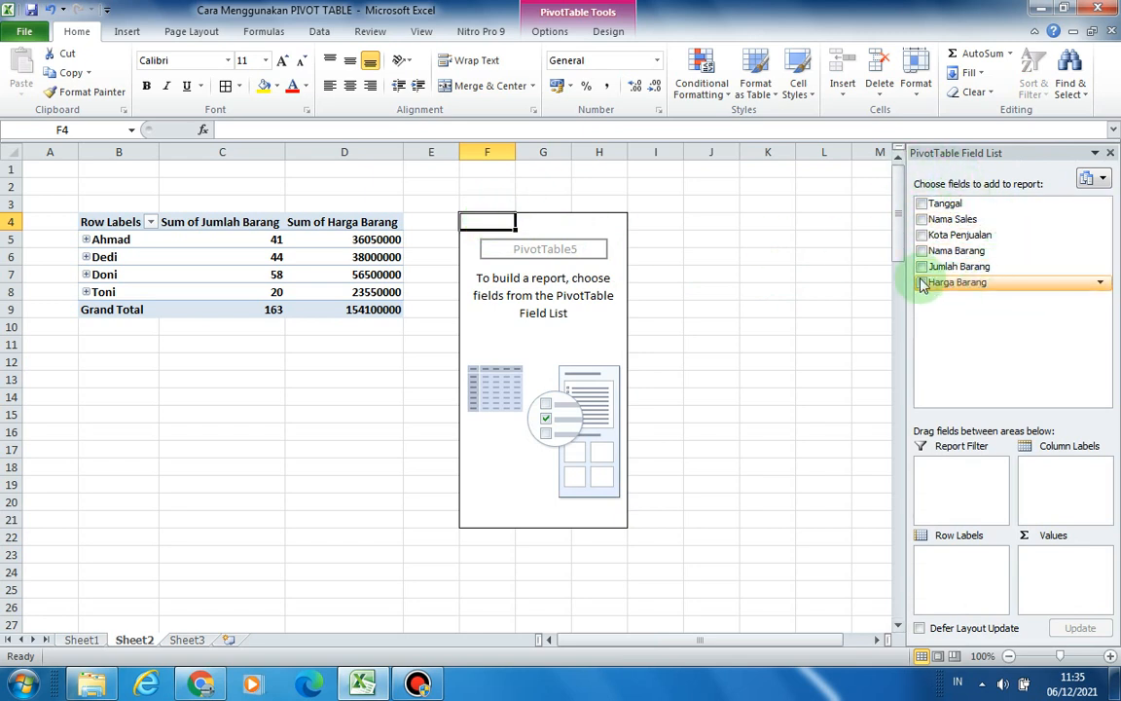
left_click(921, 205)
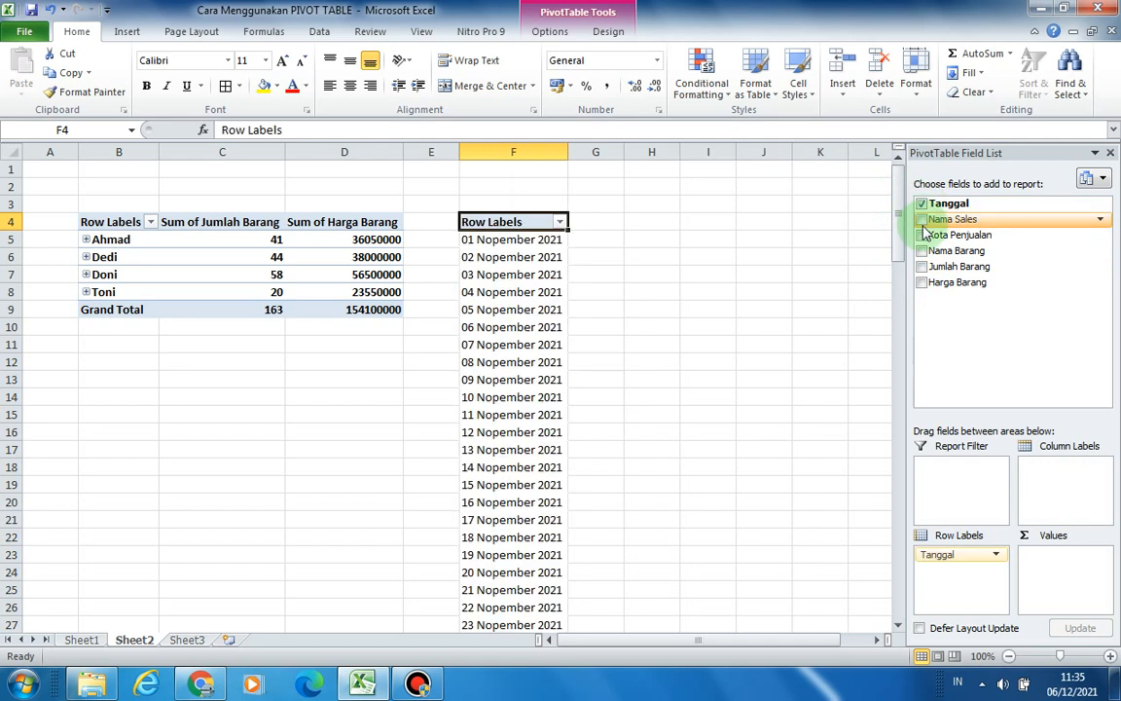
left_click(922, 220)
left_click(922, 235)
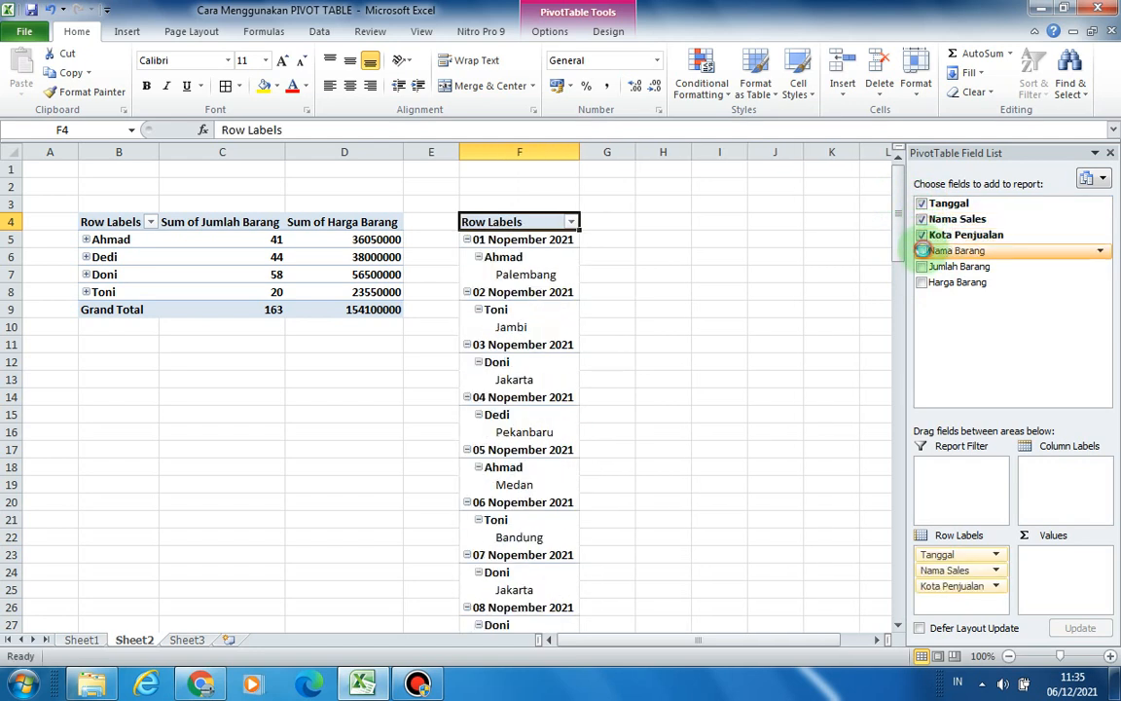
left_click(922, 251)
left_click(922, 267)
left_click(922, 282)
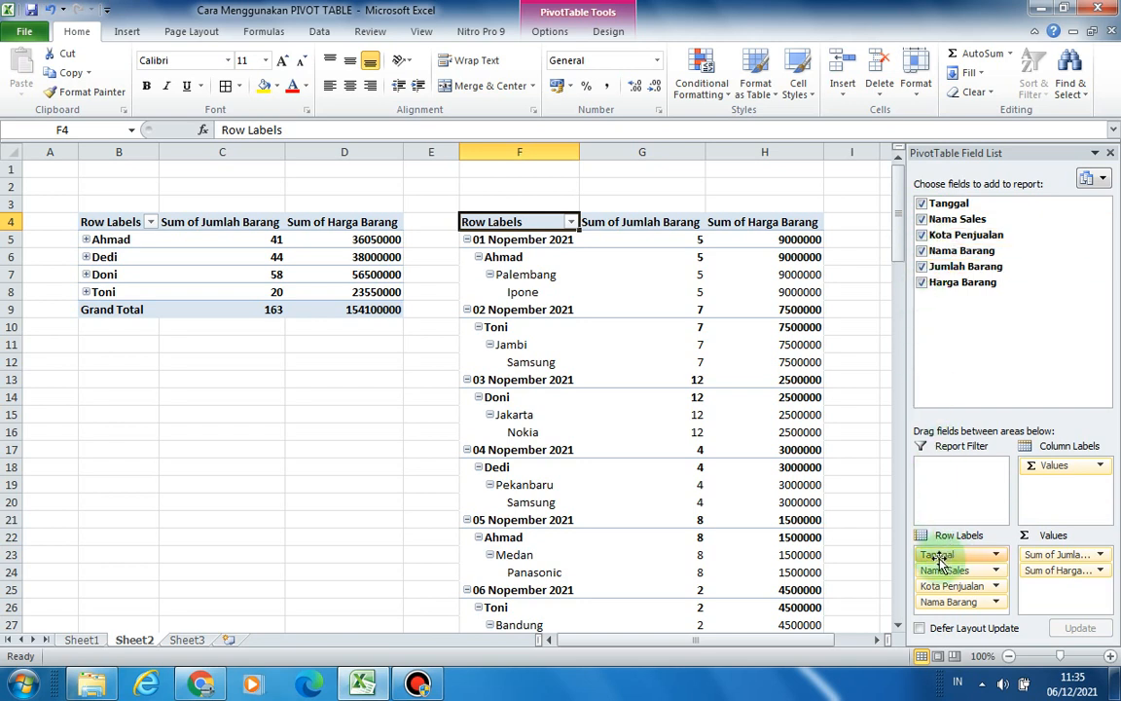
scroll(939, 563, "down", 1)
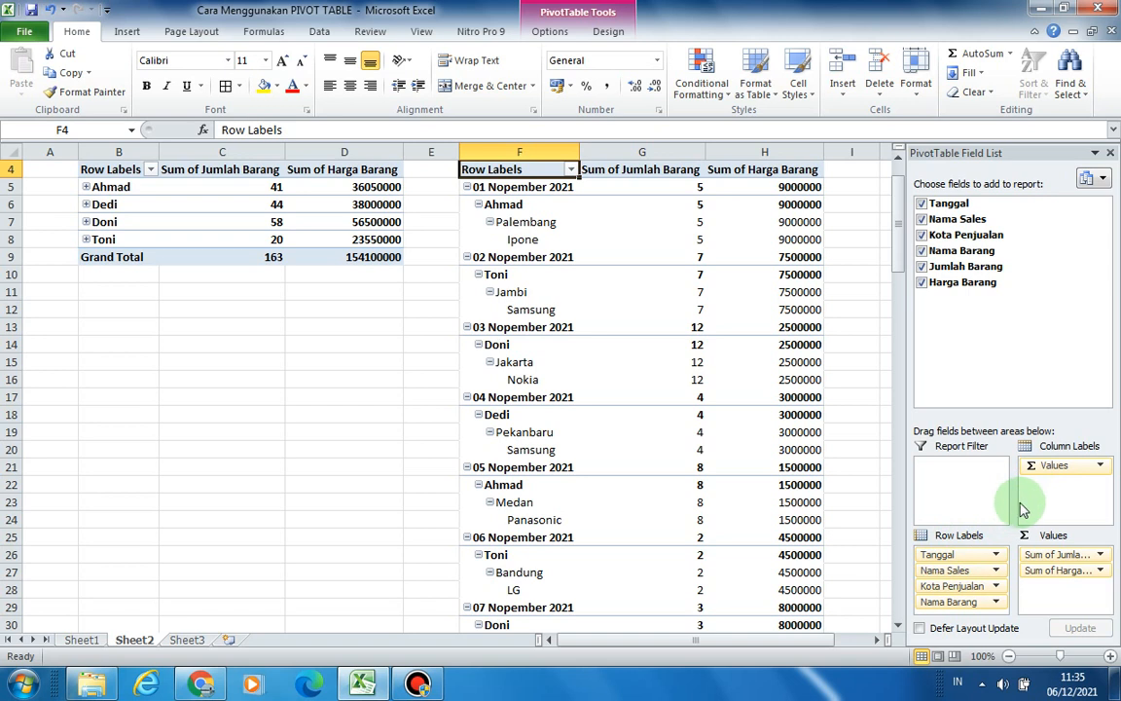
scroll(837, 496, "up", 1)
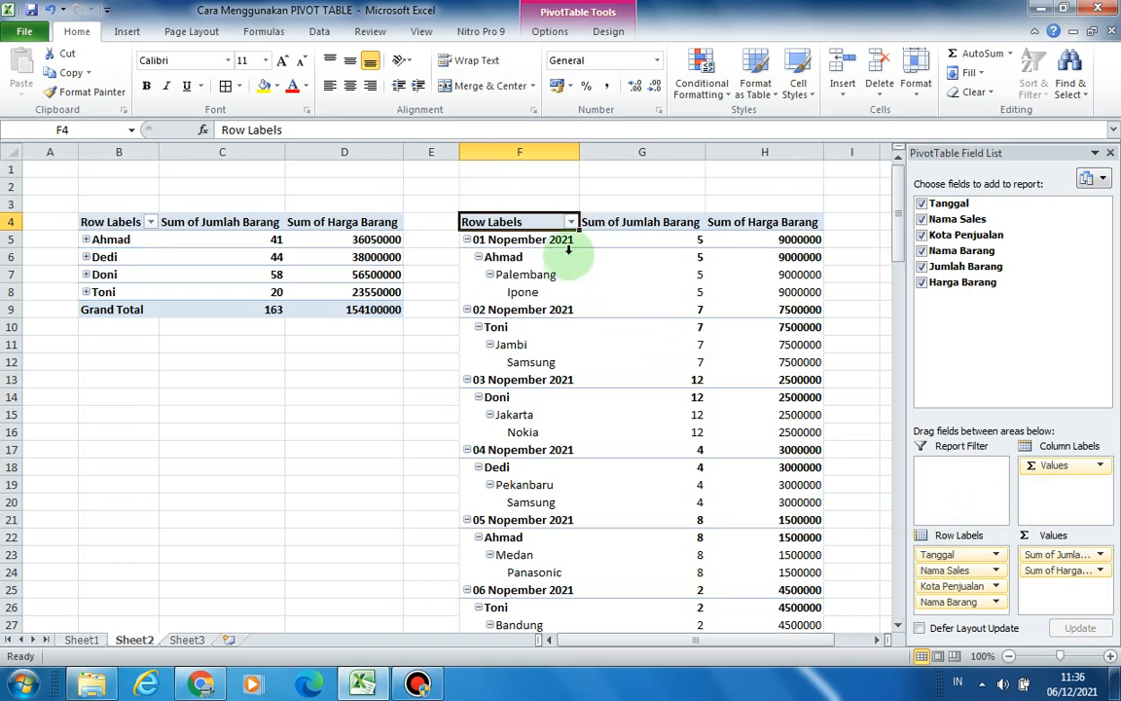
Move the Tanggal field from Row Labels to Column Labels in the second PivotTable and review the resulting date columns
left_click(775, 155)
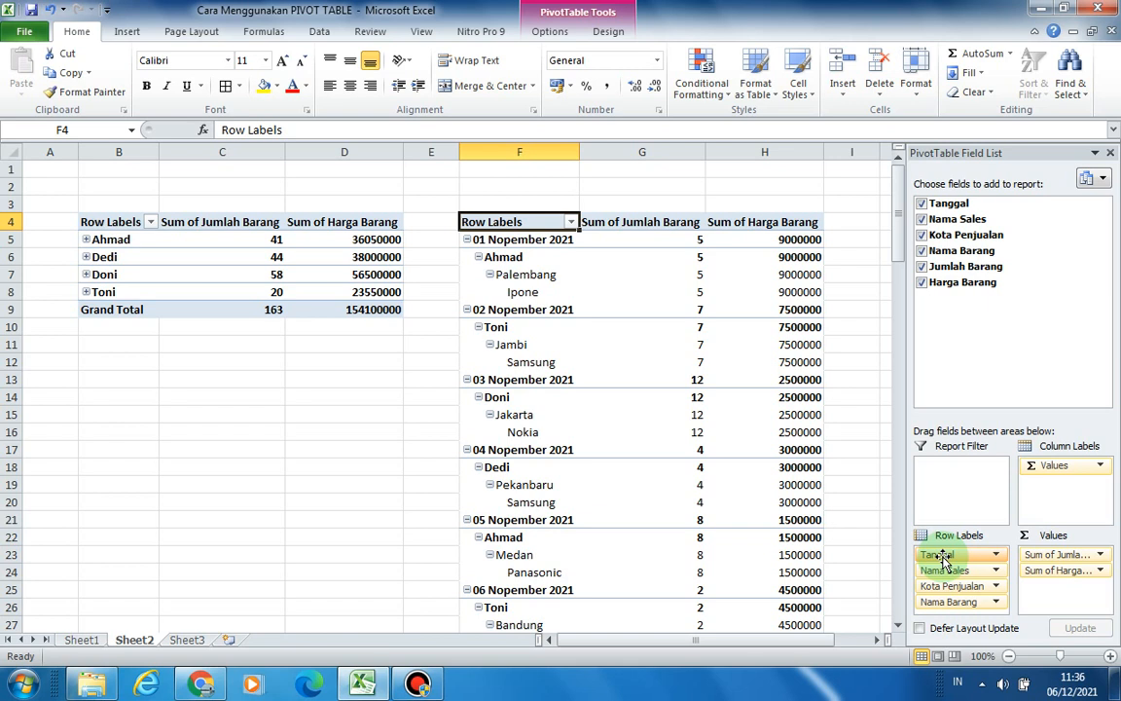
left_click_drag(940, 562, 1051, 501)
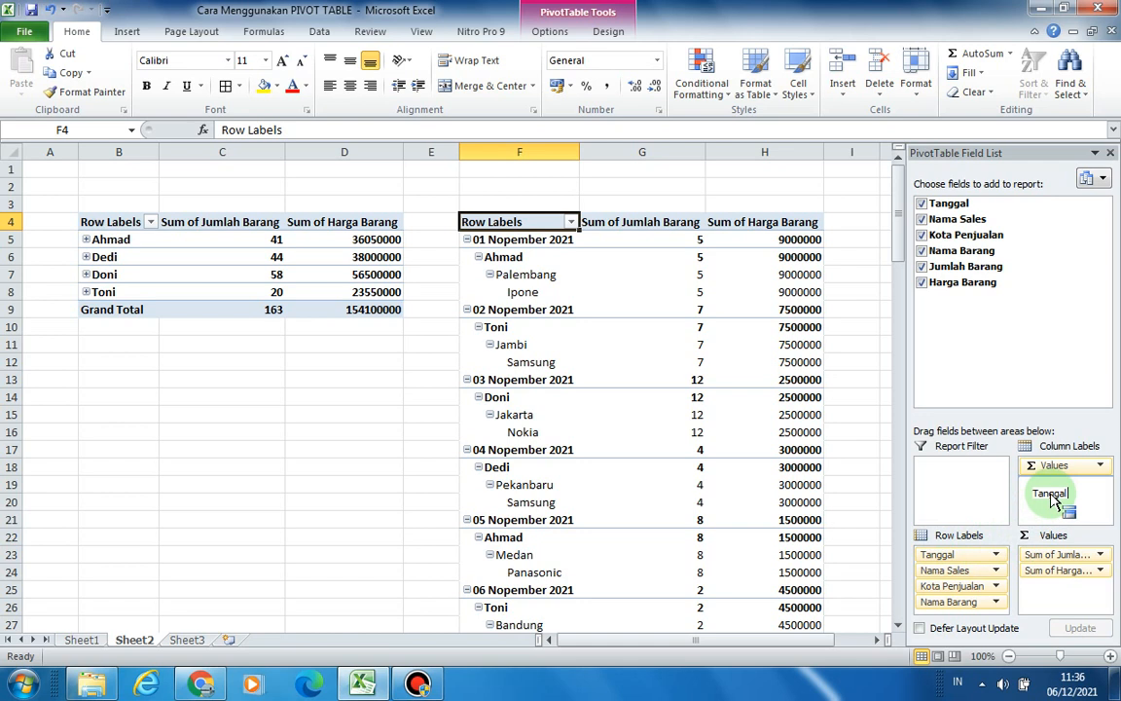
left_click_drag(1052, 500, 1052, 500)
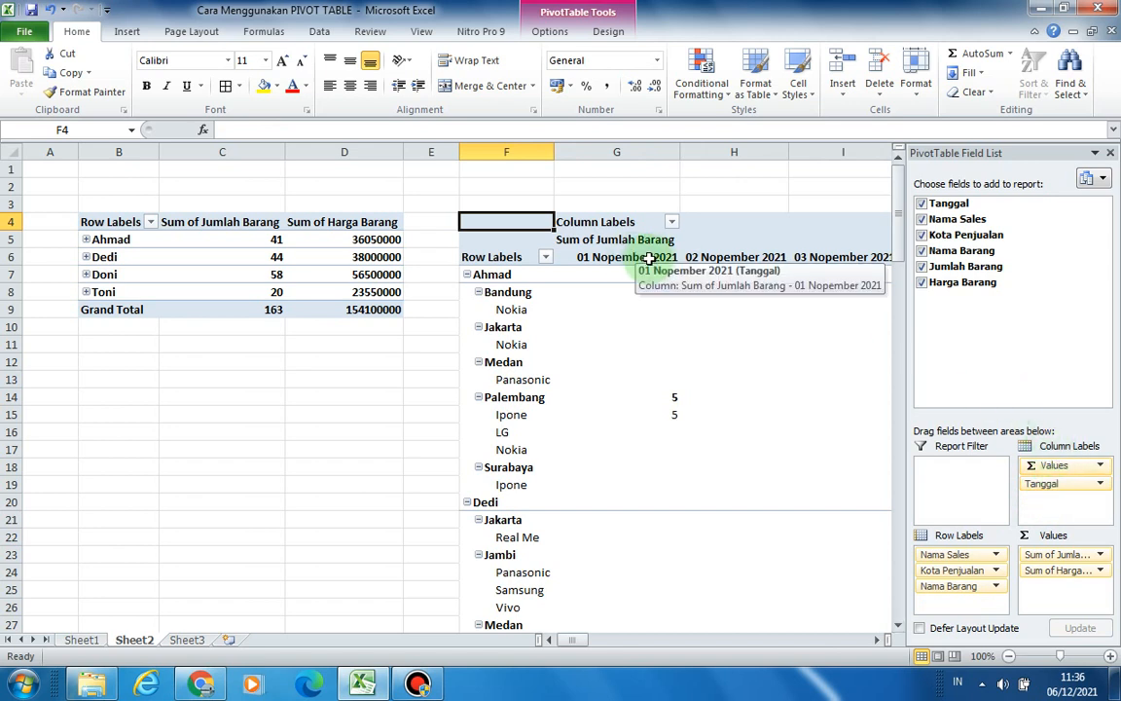
left_click_drag(581, 640, 545, 614)
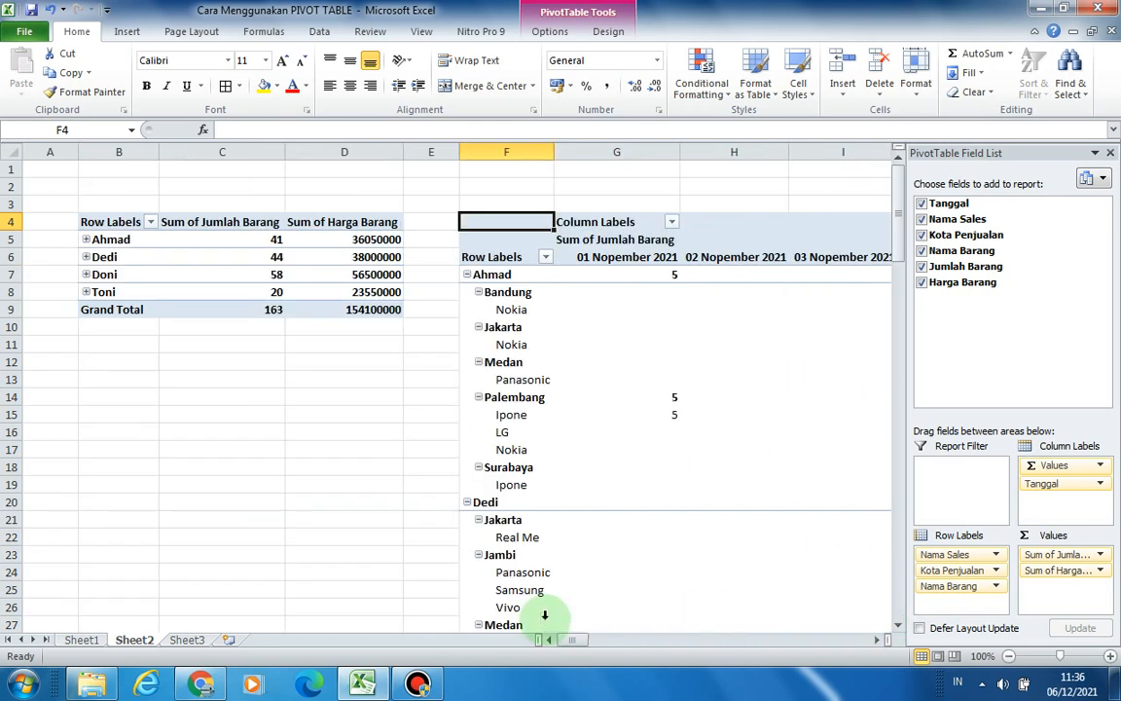
left_click(618, 258)
left_click(752, 257)
left_click(812, 257)
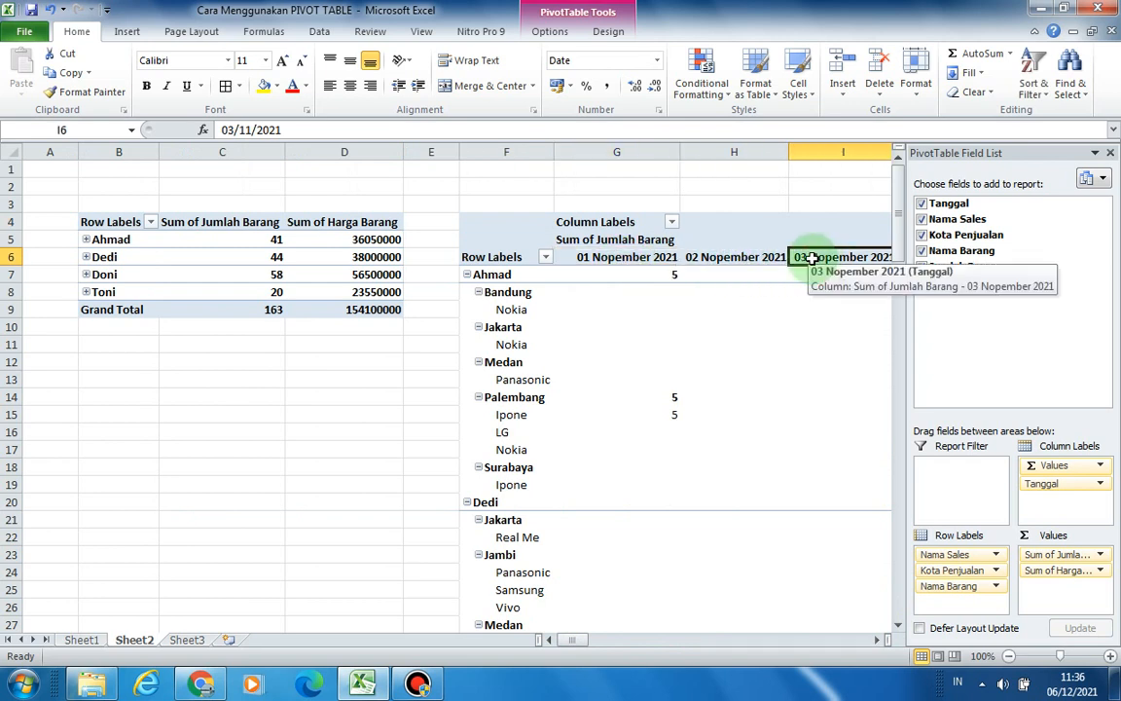
scroll(590, 425, "down", 4)
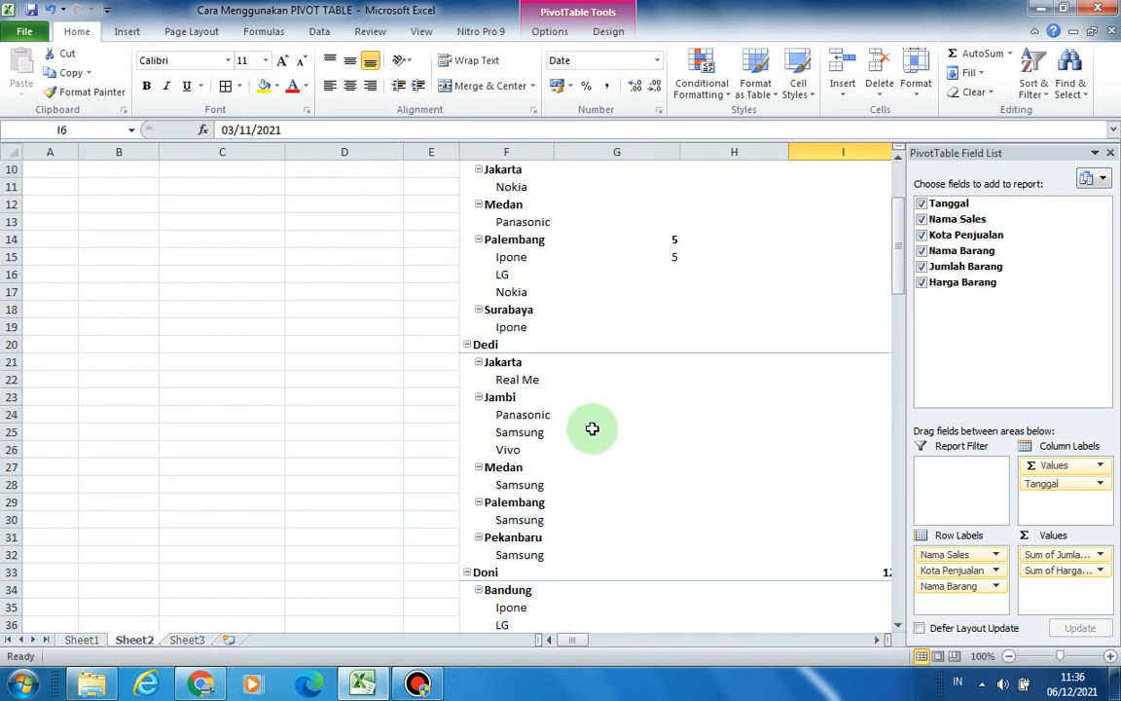
scroll(589, 408, "up", 4)
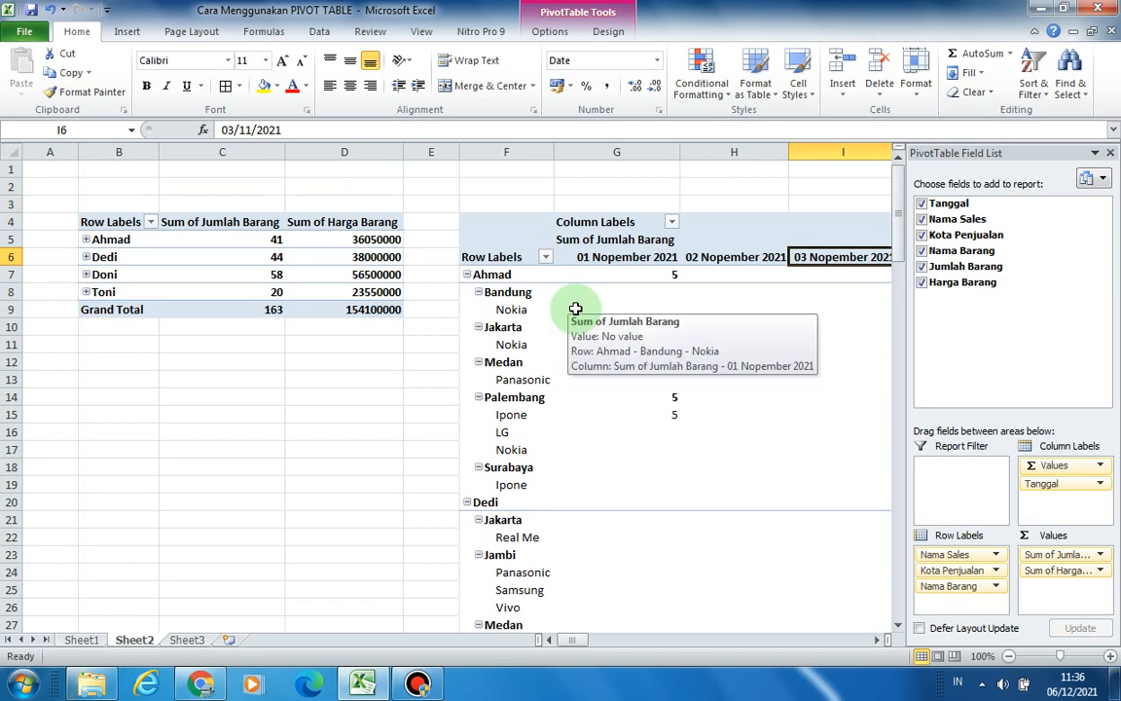
Move Nama Sales to Column Labels in the second PivotTable, and return it to Row Labels below Nama Barang
left_click_drag(932, 586, 1049, 500)
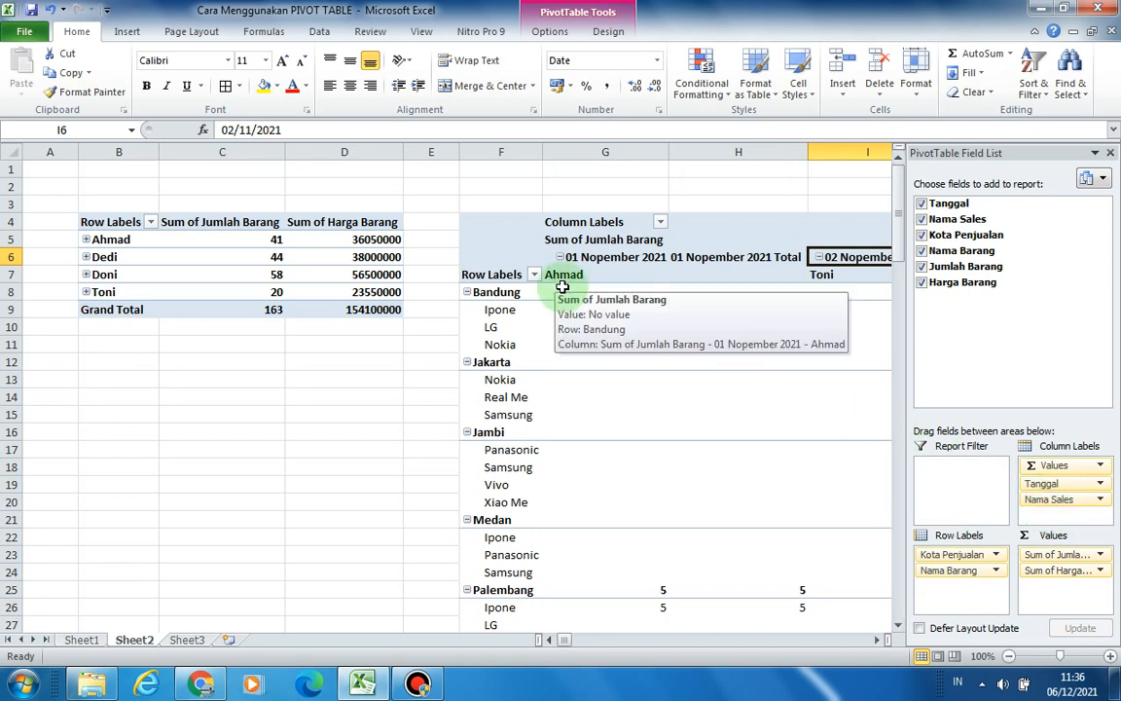
left_click_drag(1061, 500, 939, 582)
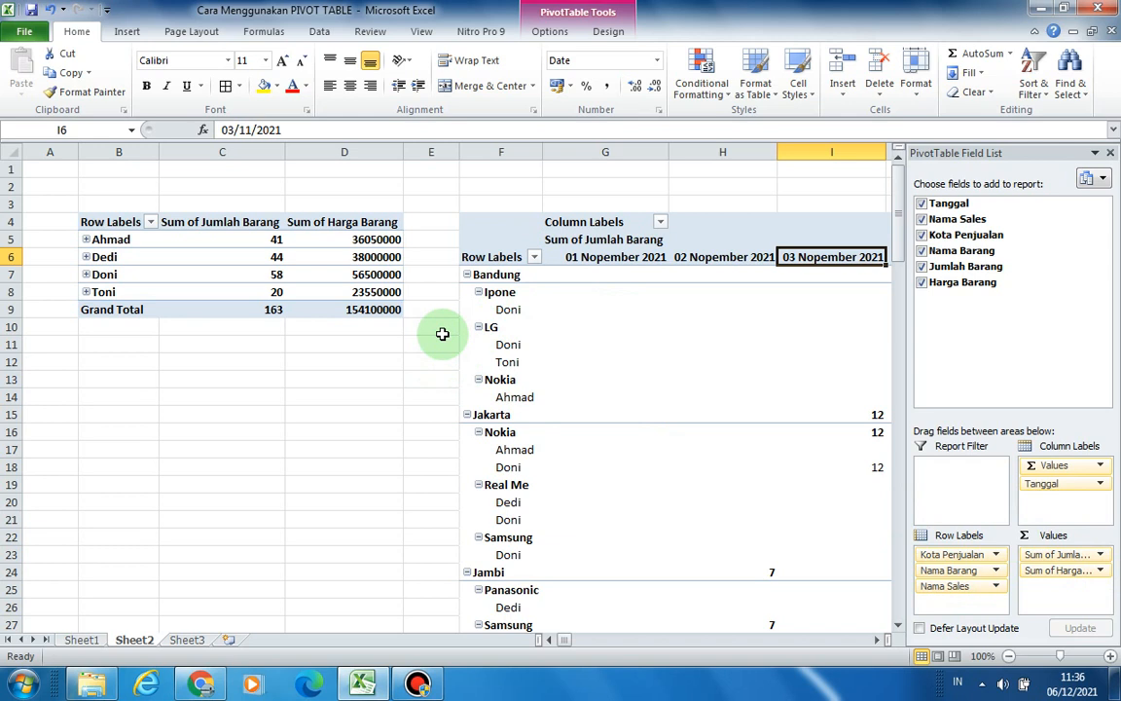
left_click(879, 643)
left_click(879, 642)
left_click(879, 642)
left_click_drag(571, 640, 563, 641)
left_click(411, 379)
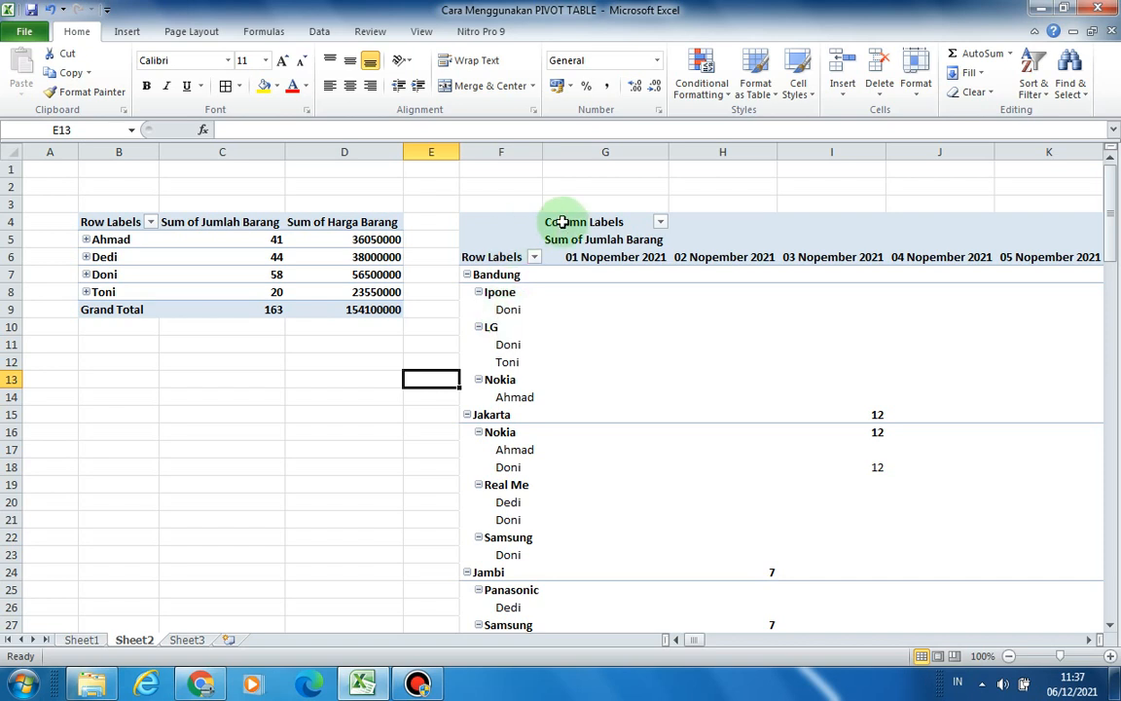
Expand the salesperson group in row 6 of the first PivotTable and review its dates, cities and items
left_click_drag(268, 373, 306, 412)
left_click(305, 408)
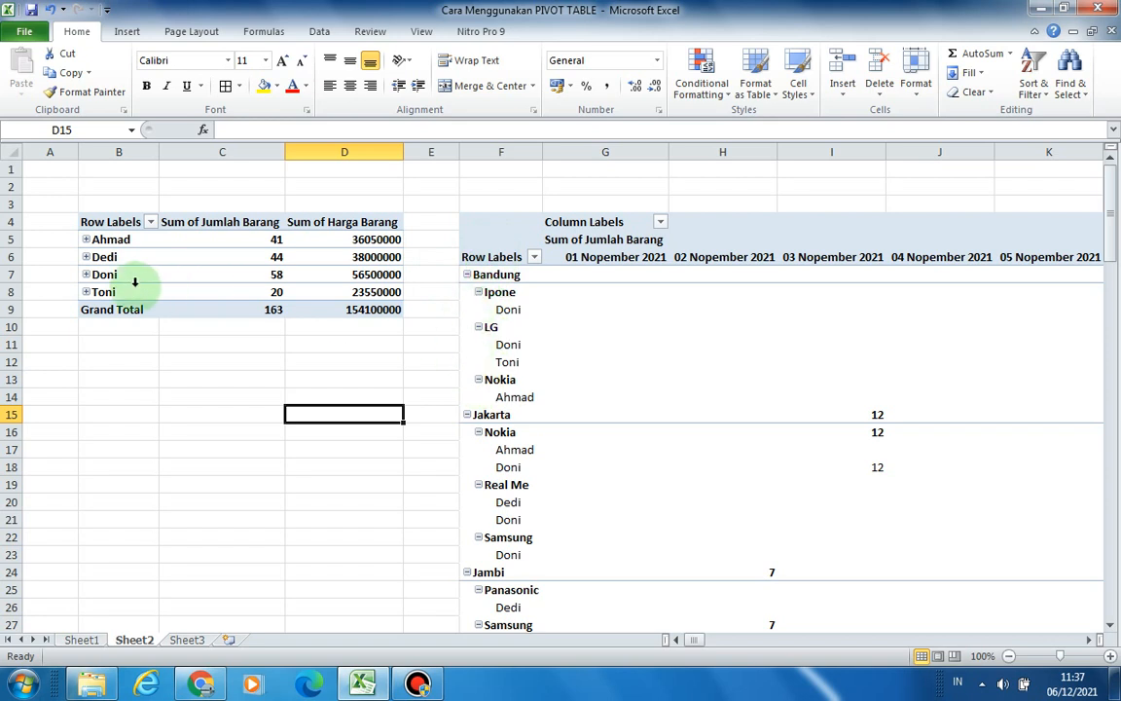
left_click(88, 257)
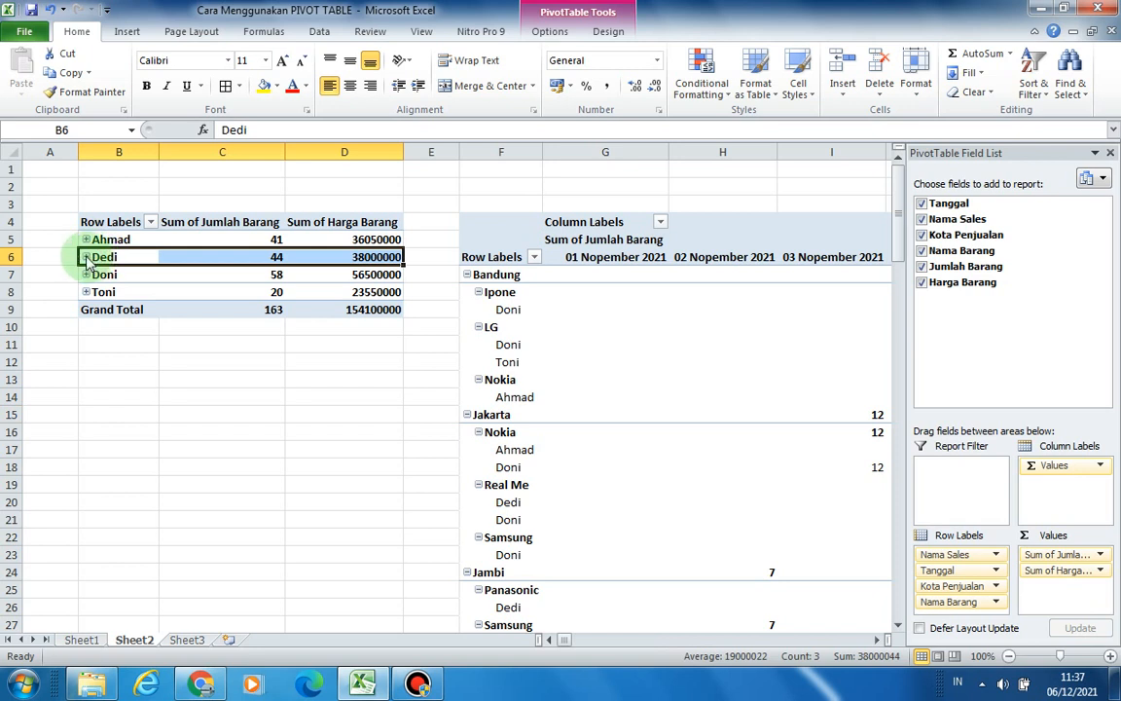
left_click(86, 257)
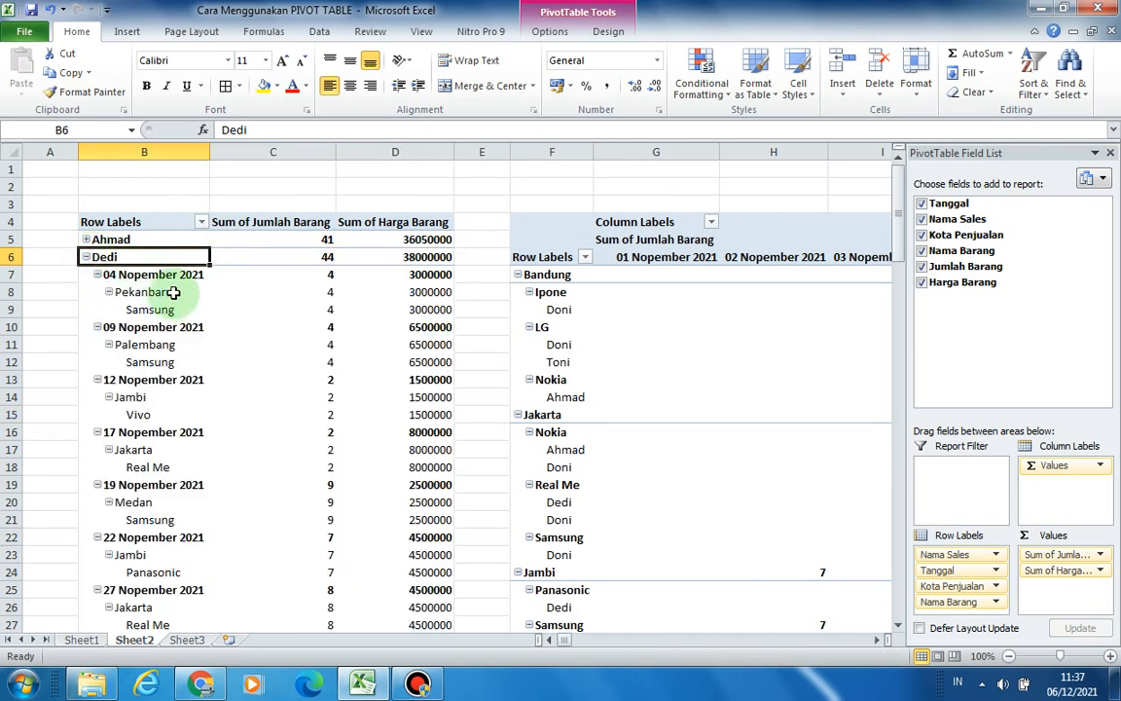
scroll(102, 274, "down", 3)
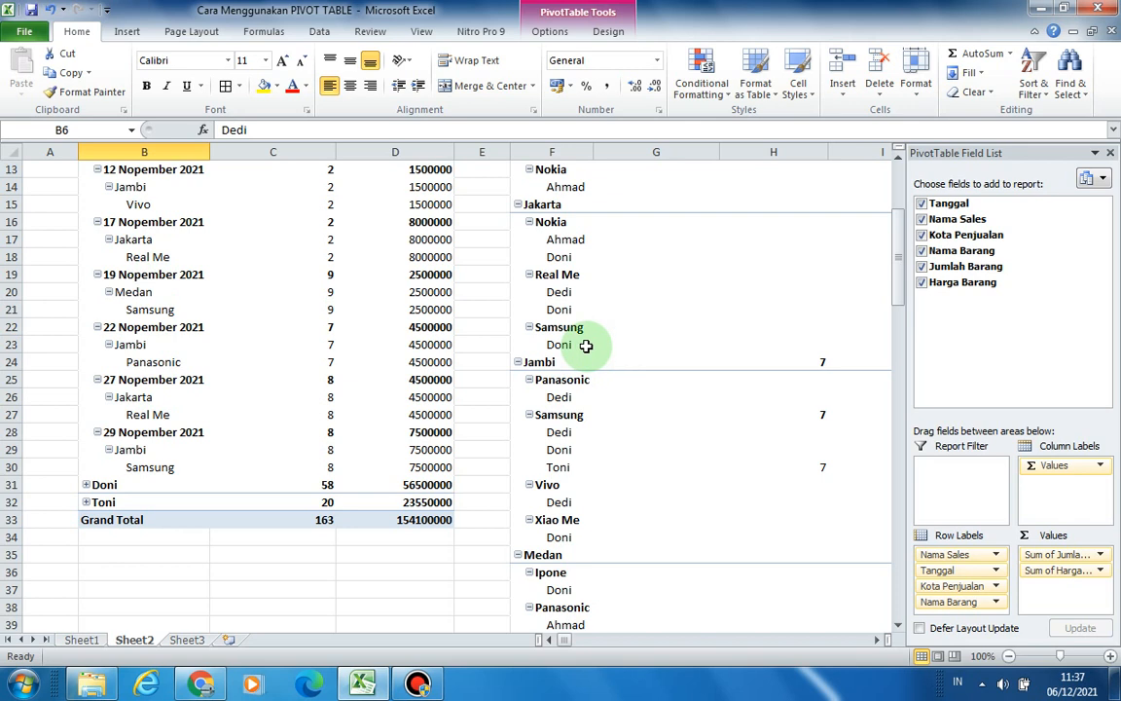
scroll(596, 340, "up", 4)
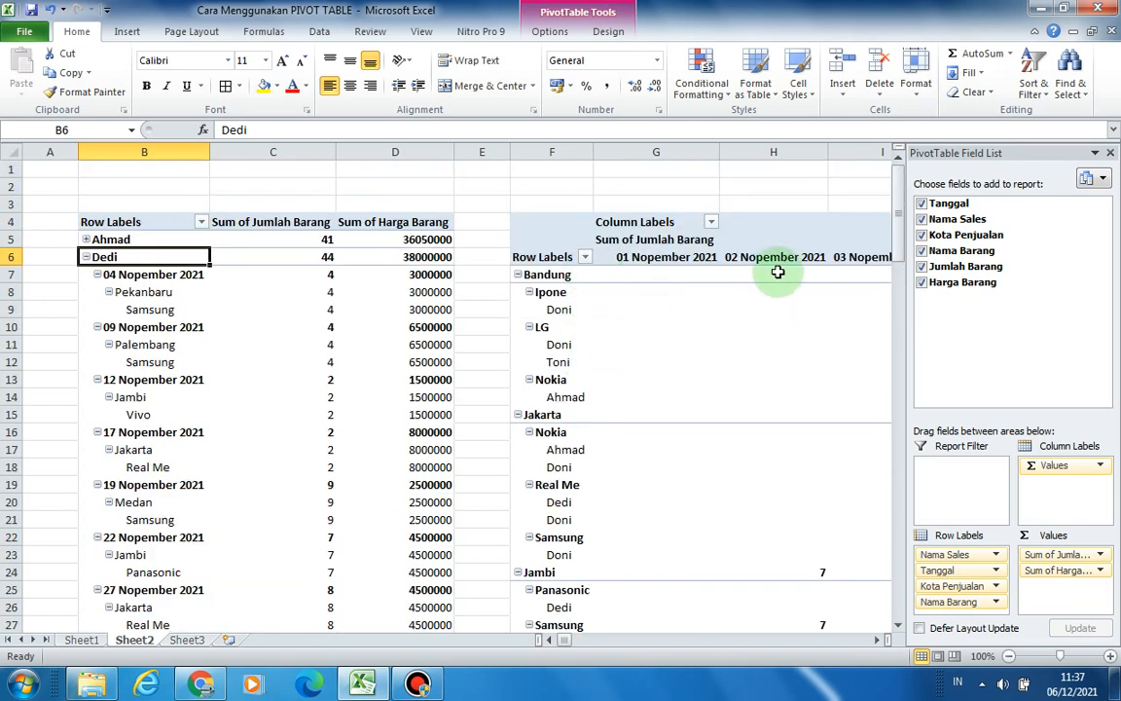
Examine the 01 Nopember 2021 column of the second PivotTable from its header down to the Grand Total row
left_click(814, 191)
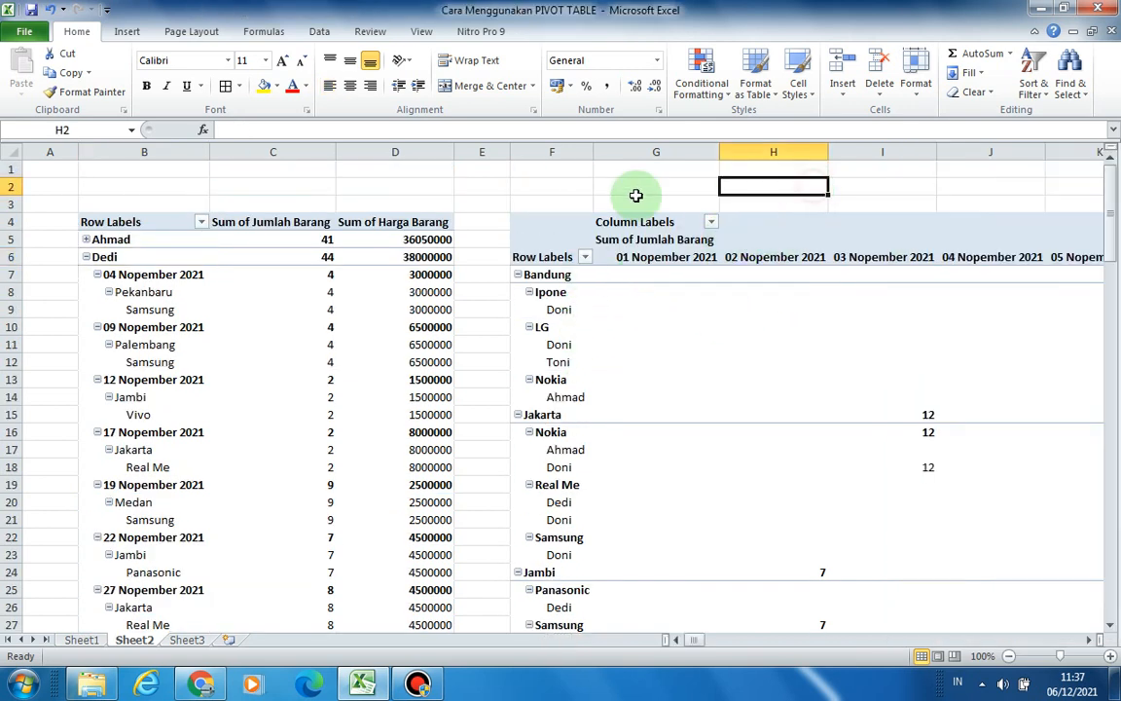
left_click(552, 181)
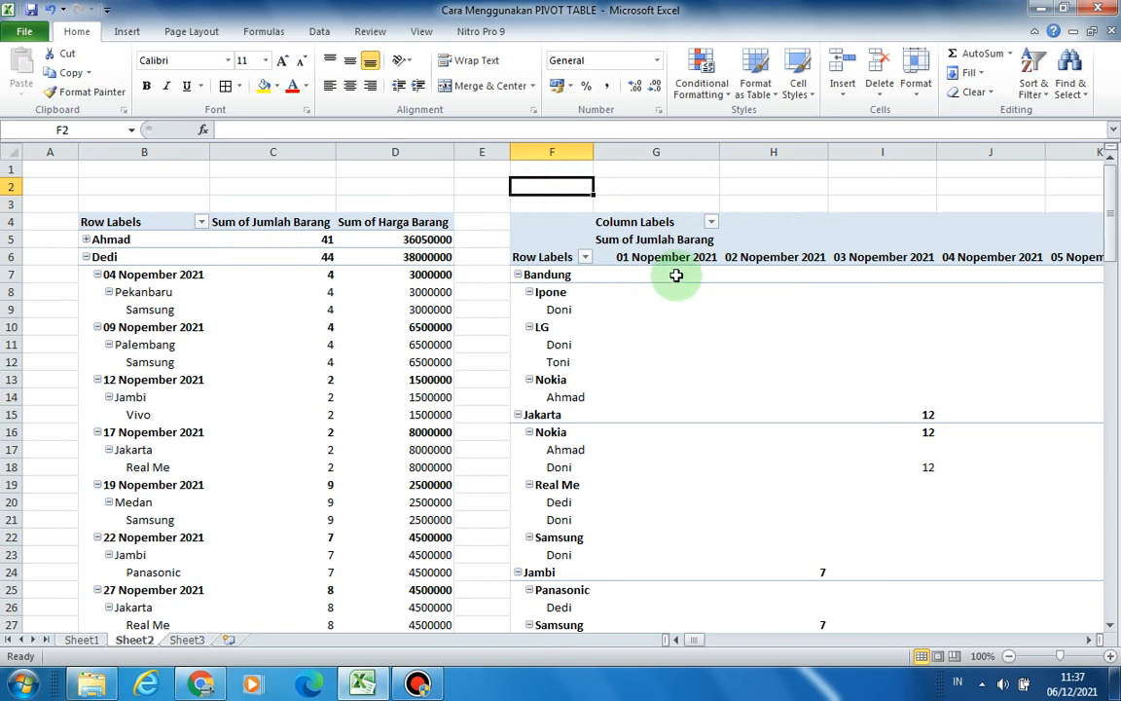
left_click(650, 190)
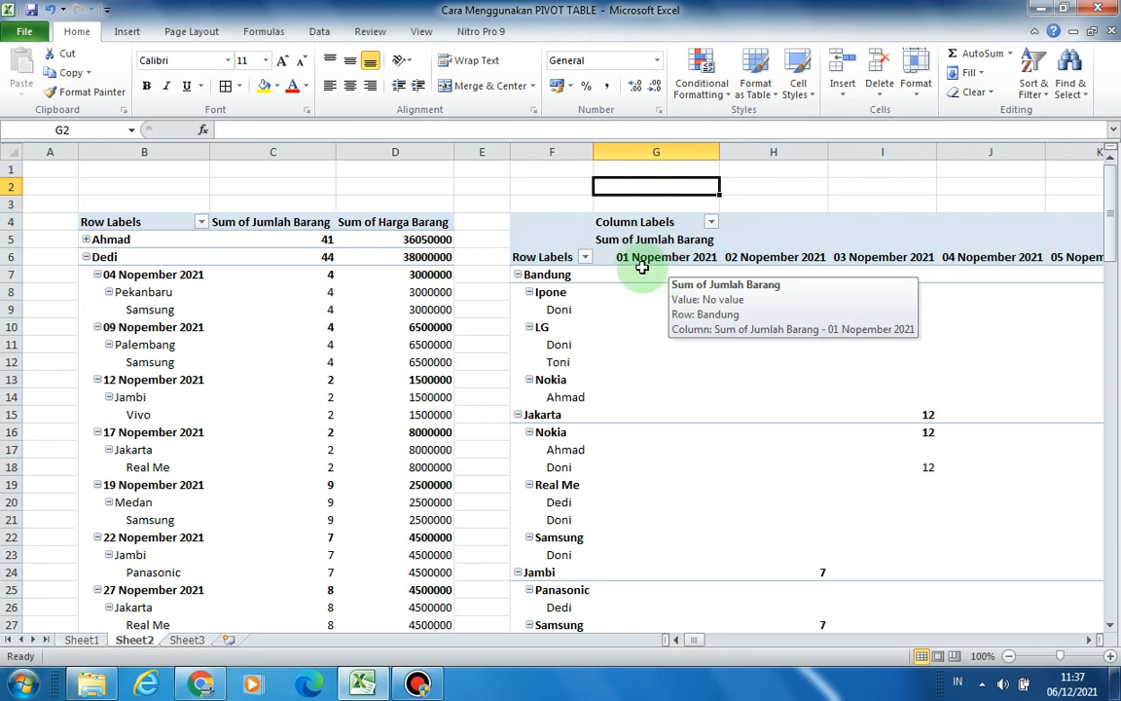
scroll(648, 358, "down", 7)
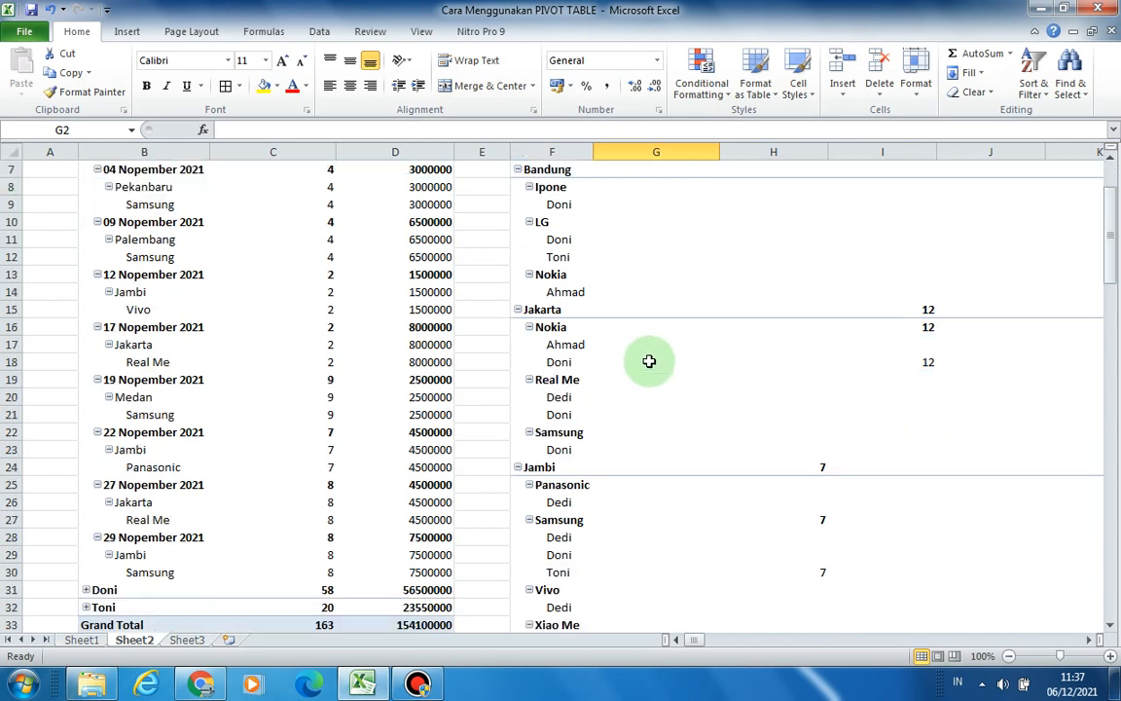
scroll(650, 361, "down", 4)
scroll(649, 361, "down", 1)
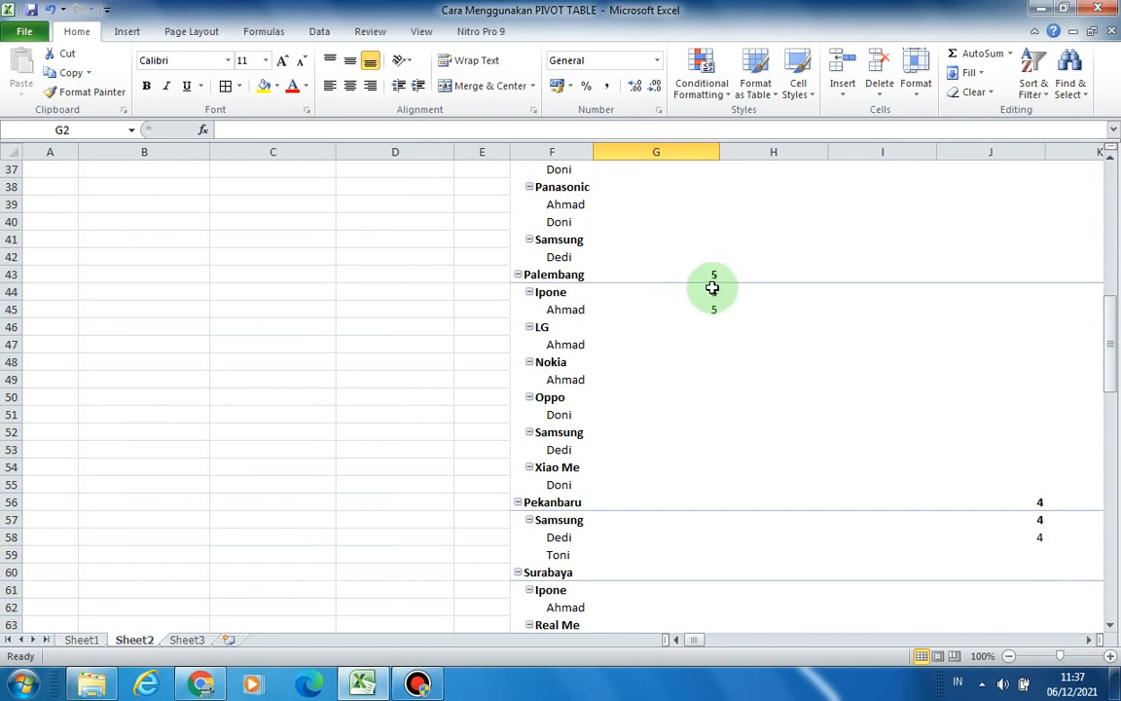
scroll(707, 290, "down", 3)
scroll(706, 291, "up", 2)
scroll(705, 292, "down", 3)
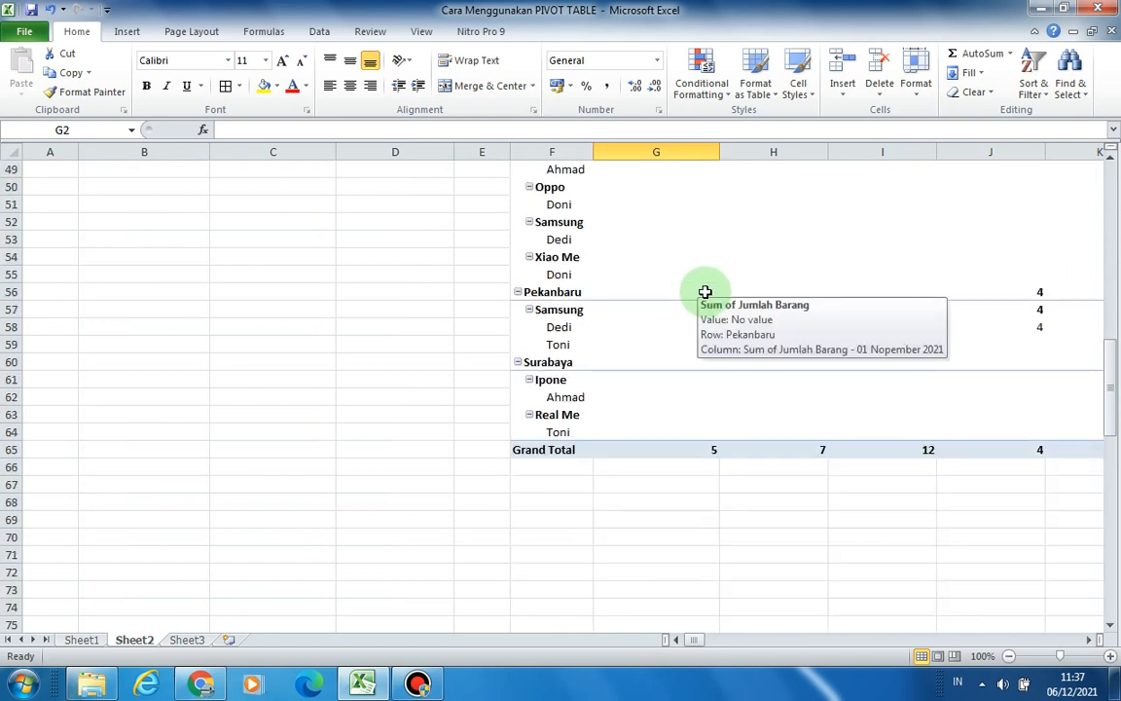
scroll(705, 291, "up", 6)
scroll(706, 290, "down", 6)
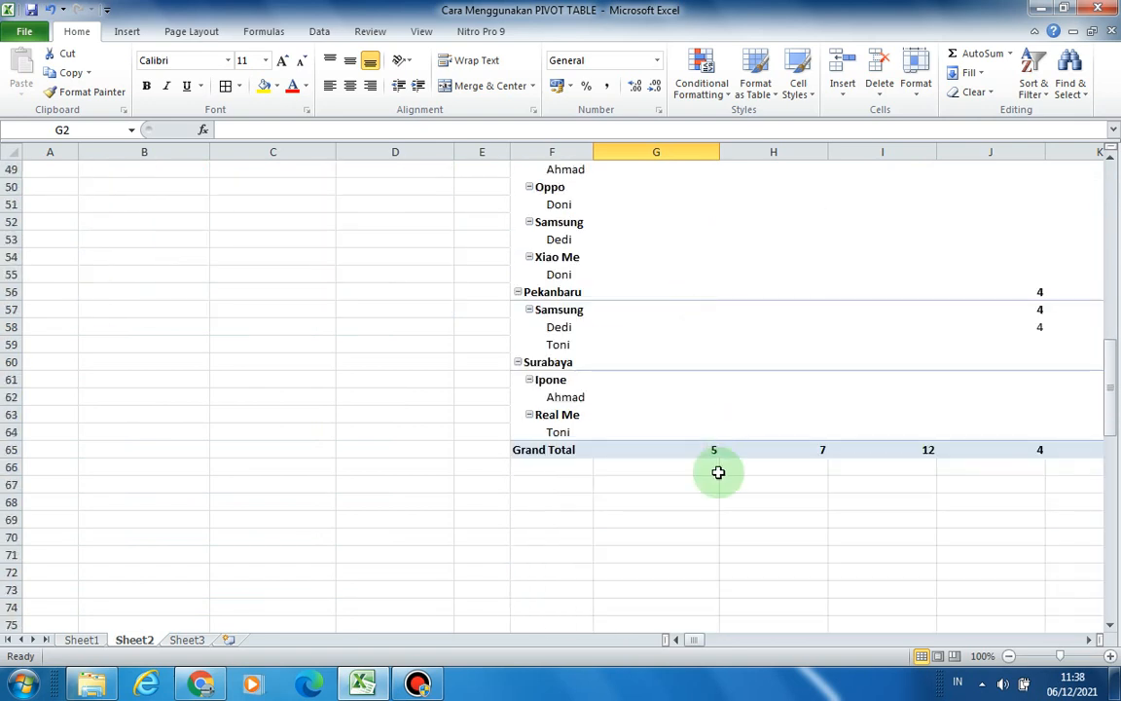
left_click(699, 449)
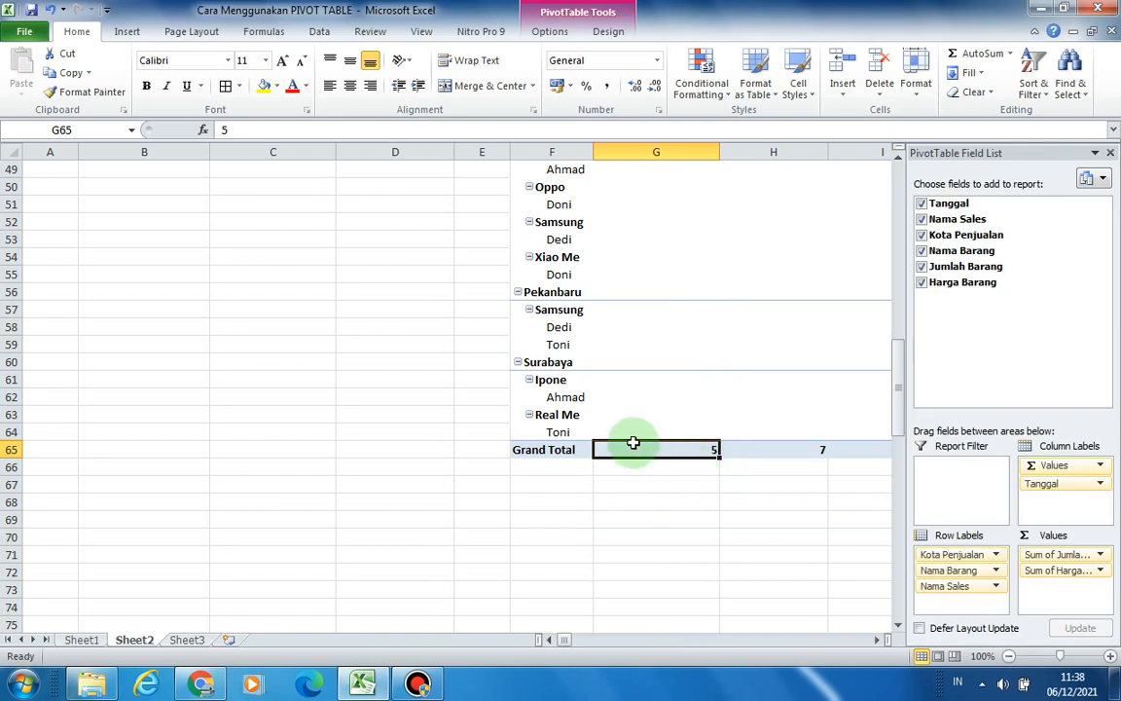
scroll(633, 442, "up", 6)
scroll(625, 438, "down", 4)
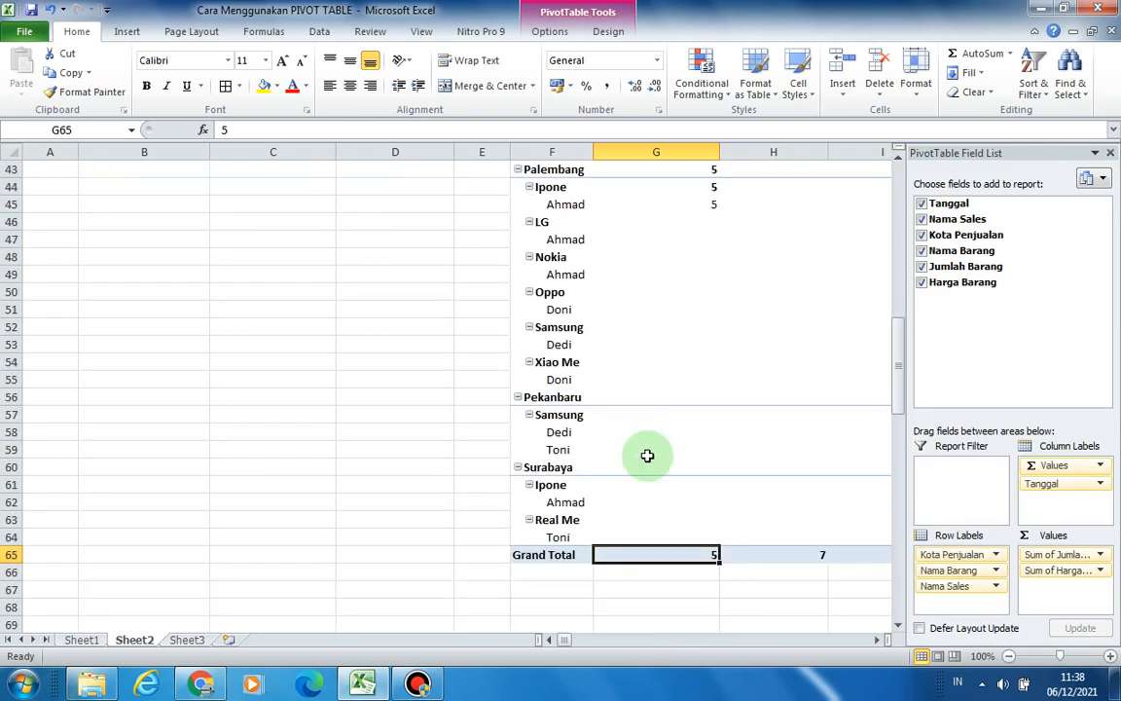
scroll(711, 531, "up", 5)
scroll(714, 477, "down", 2)
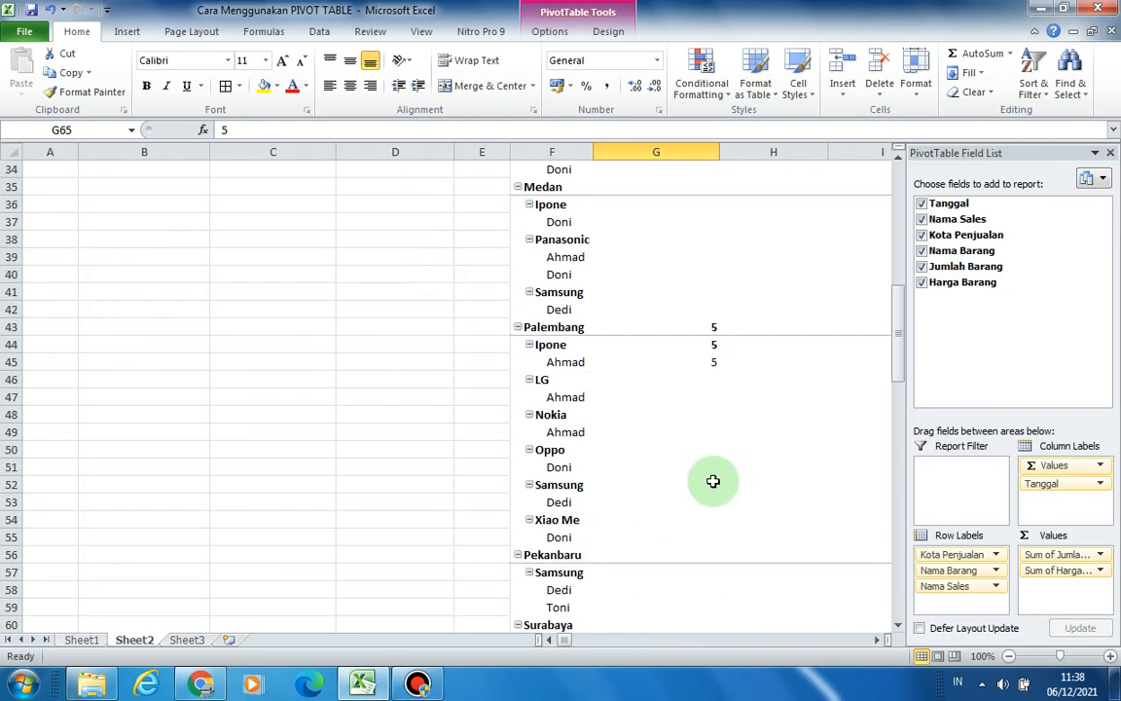
scroll(713, 481, "up", 11)
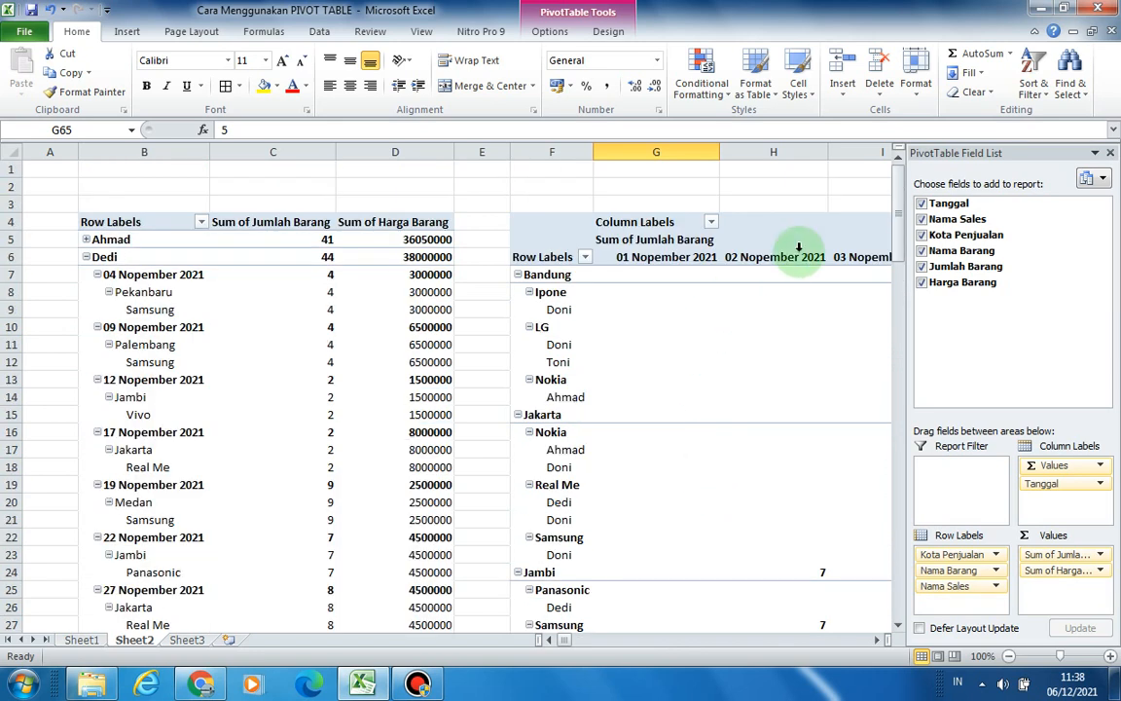
Examine the 02 Nopember 2021 column of the second PivotTable down to its Grand Total
left_click(779, 152)
scroll(806, 458, "down", 10)
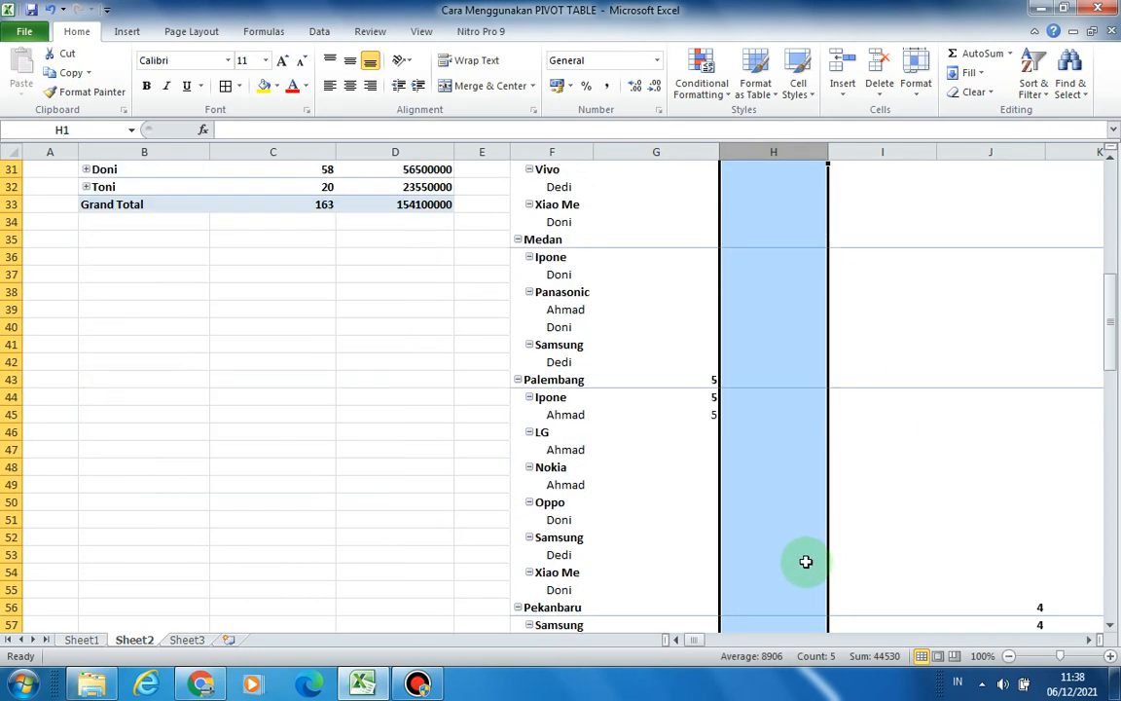
scroll(806, 562, "down", 8)
left_click(796, 344)
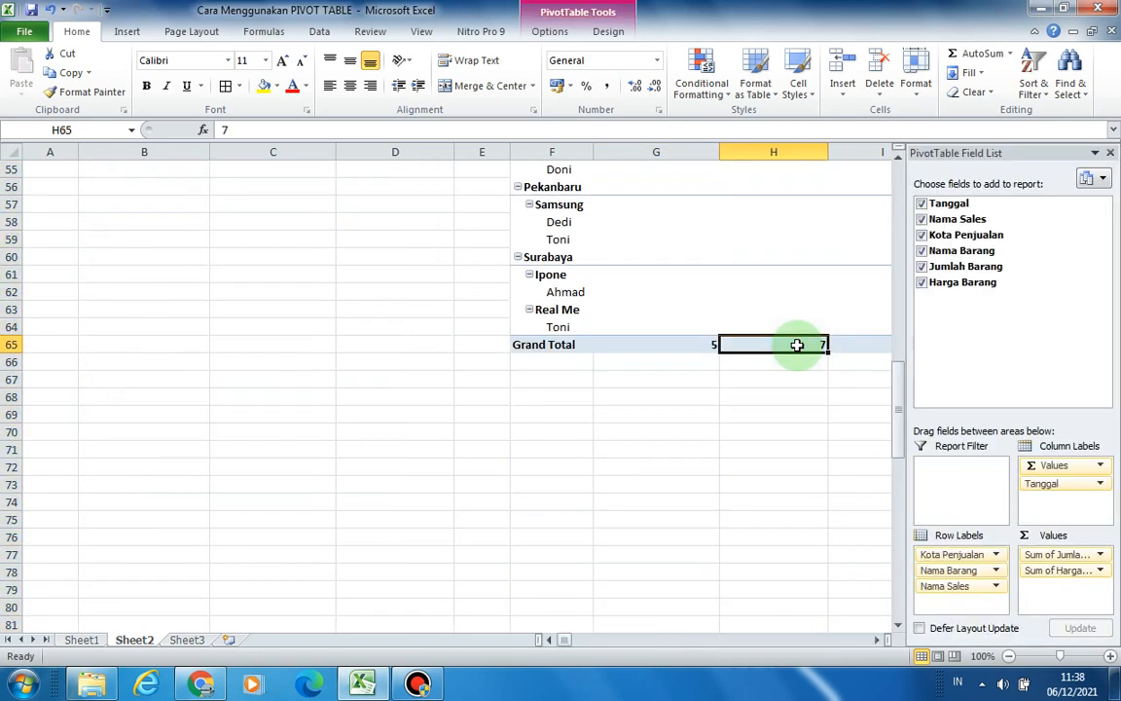
left_click(755, 451)
scroll(728, 445, "up", 14)
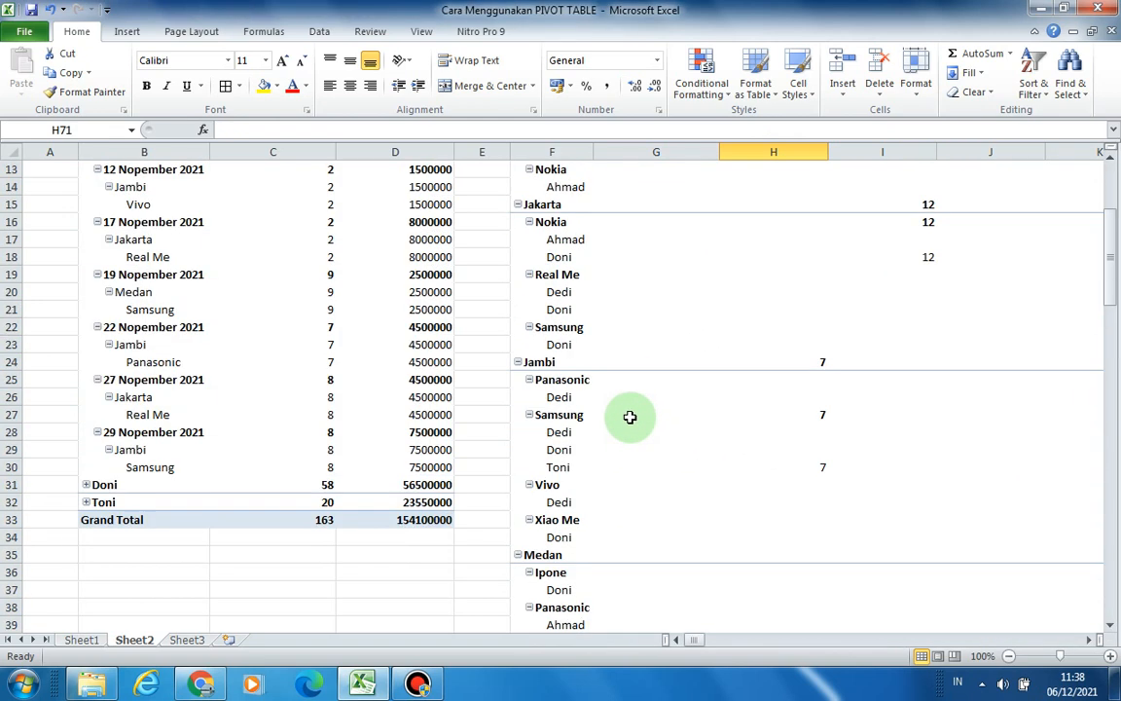
scroll(318, 368, "up", 4)
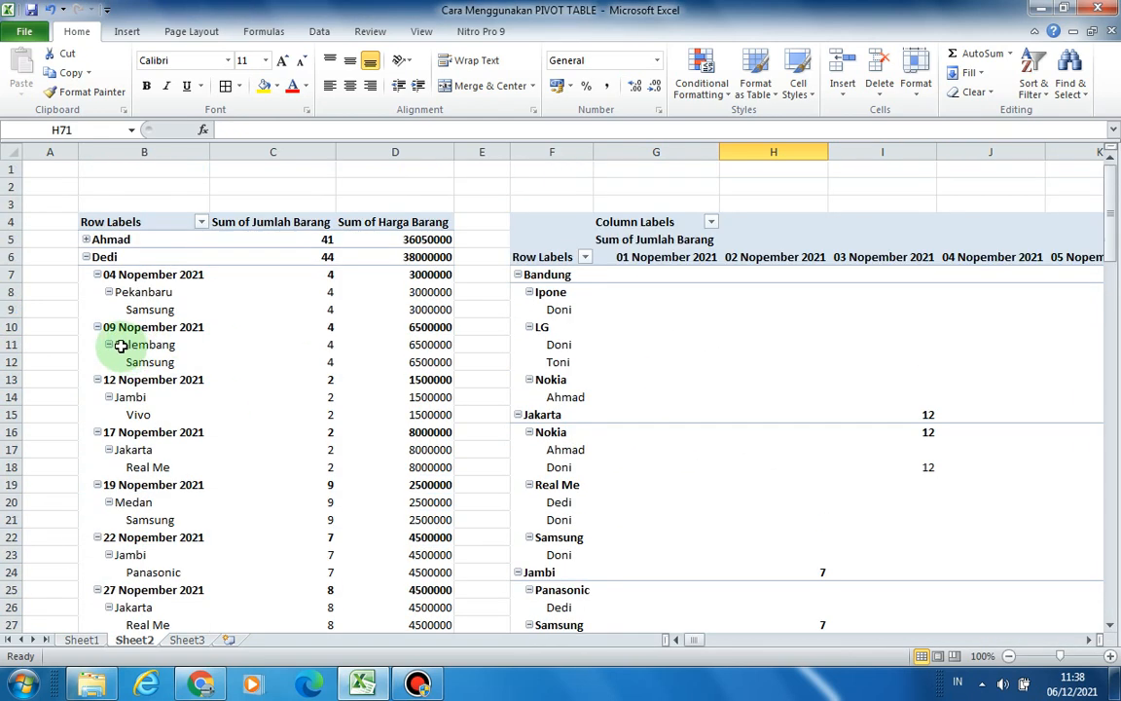
Collapse the expanded salesperson group in the first PivotTable and every city group from Bandung to Surabaya in the second
left_click(87, 258)
left_click(413, 413)
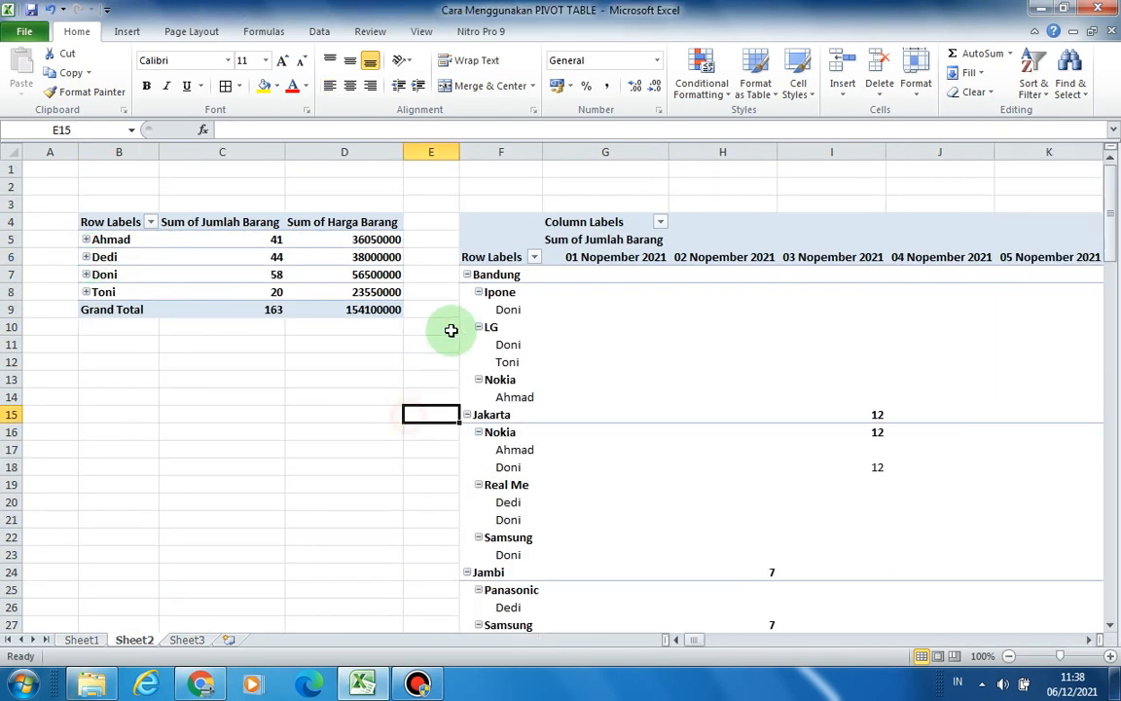
left_click(467, 275)
left_click(467, 292)
left_click(467, 309)
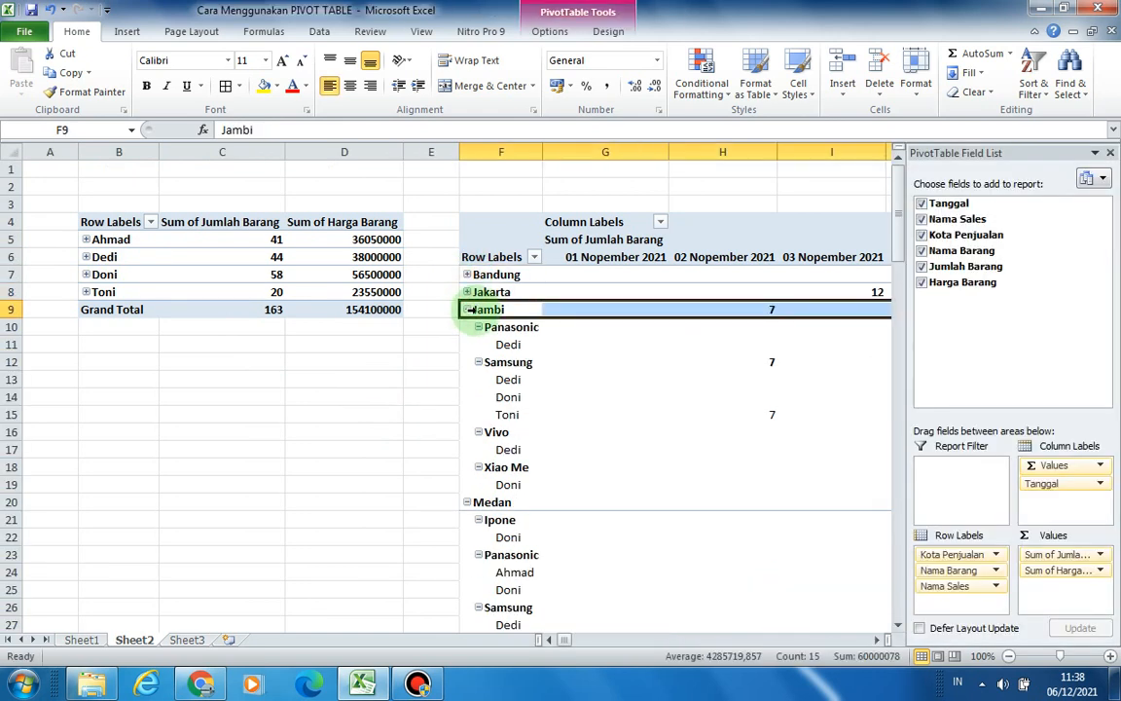
left_click(468, 310)
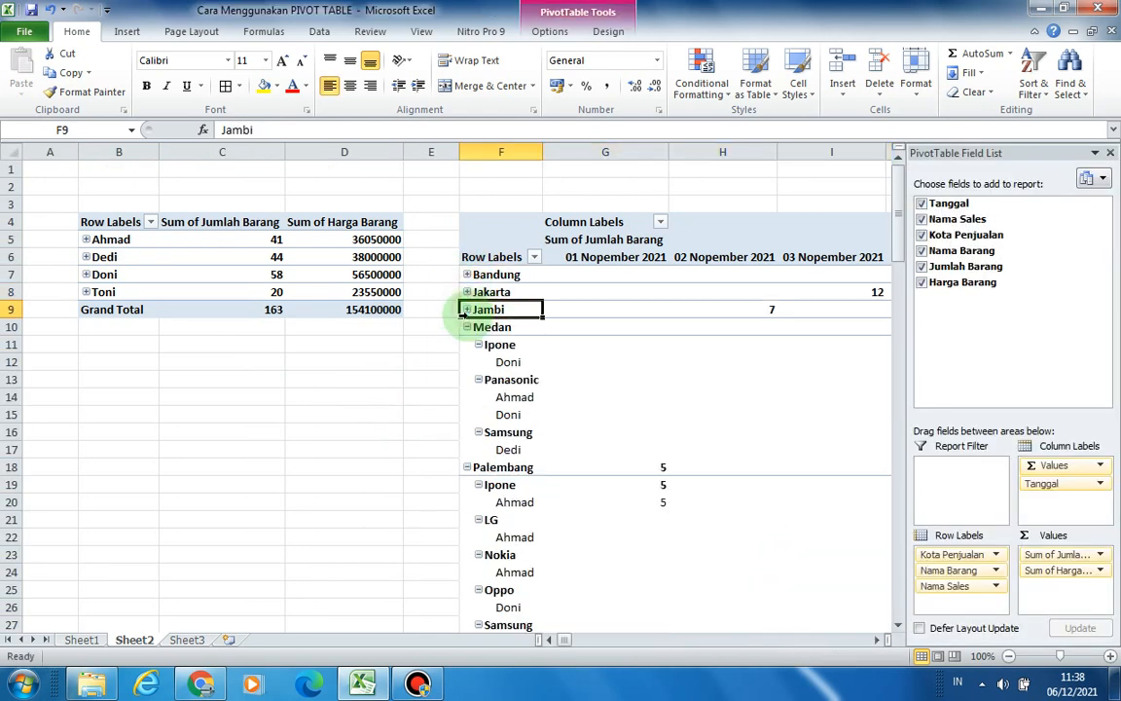
left_click(468, 328)
left_click(467, 344)
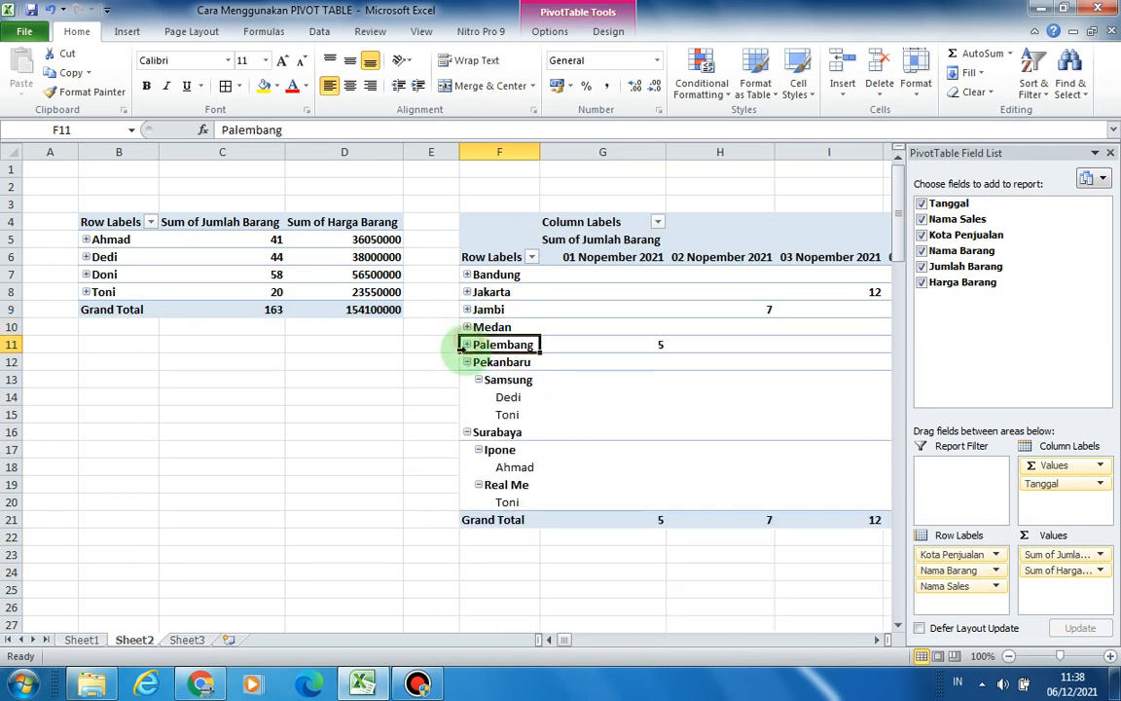
left_click(466, 362)
left_click(467, 379)
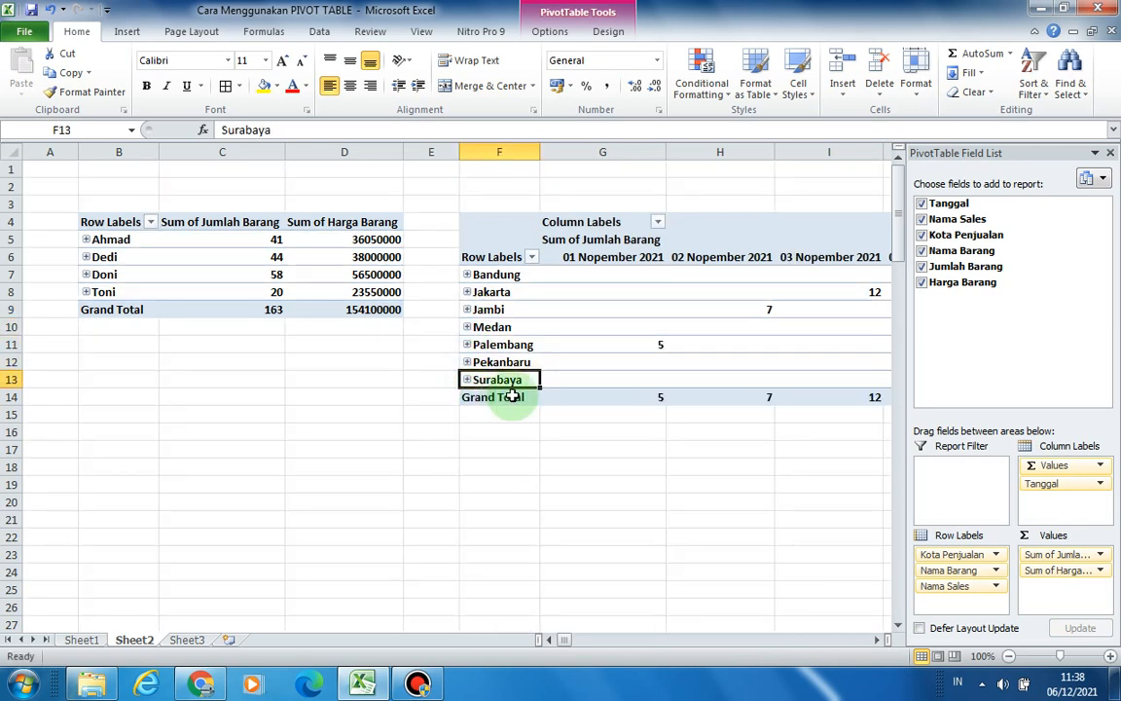
left_click(595, 500)
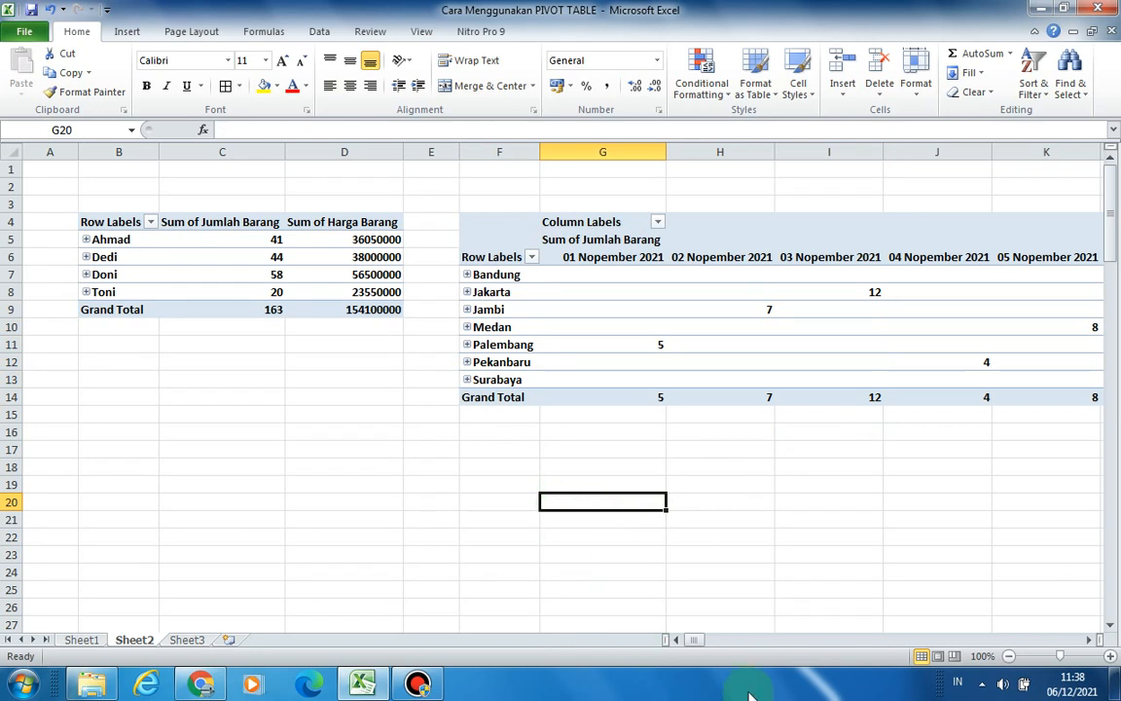
left_click_drag(696, 640, 784, 647)
left_click_drag(866, 642, 651, 588)
left_click(469, 468)
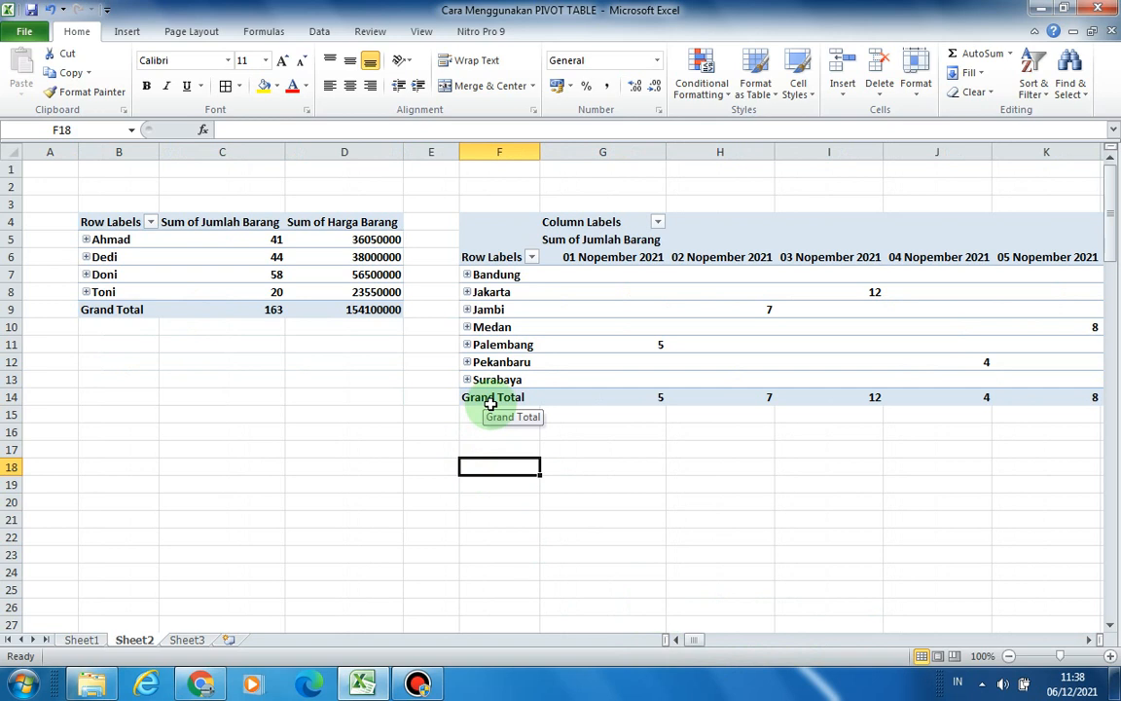
left_click(491, 447)
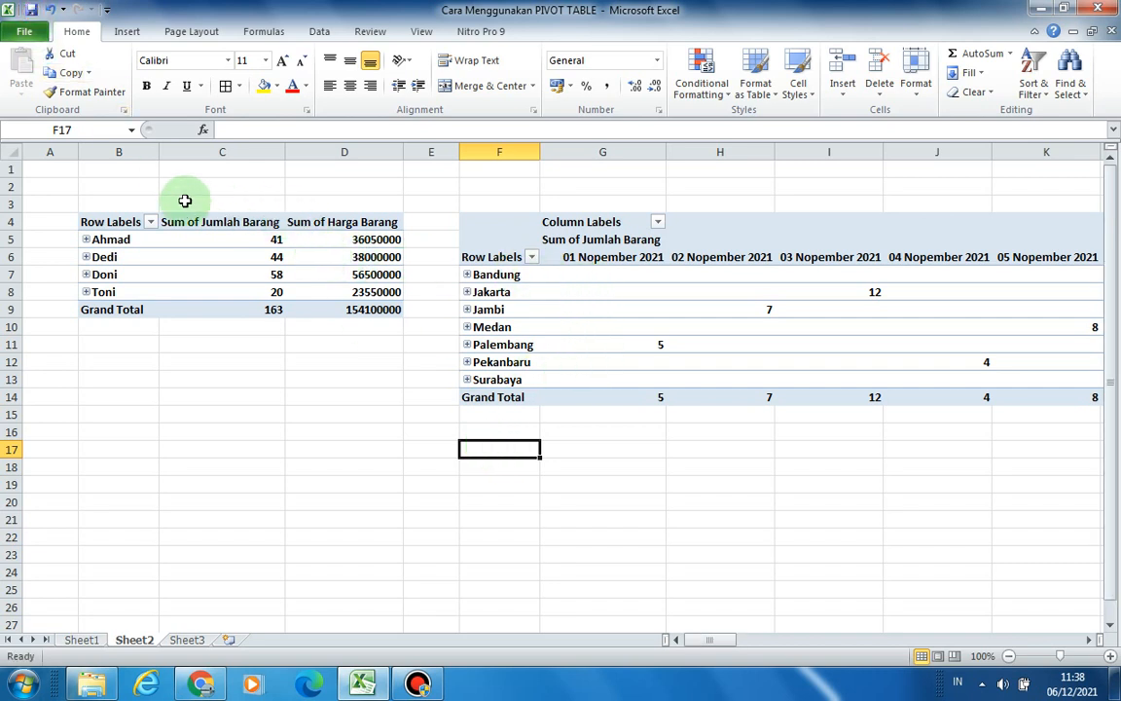
Dismiss the Windows color scheme prompt without changing the scheme
left_click(118, 190)
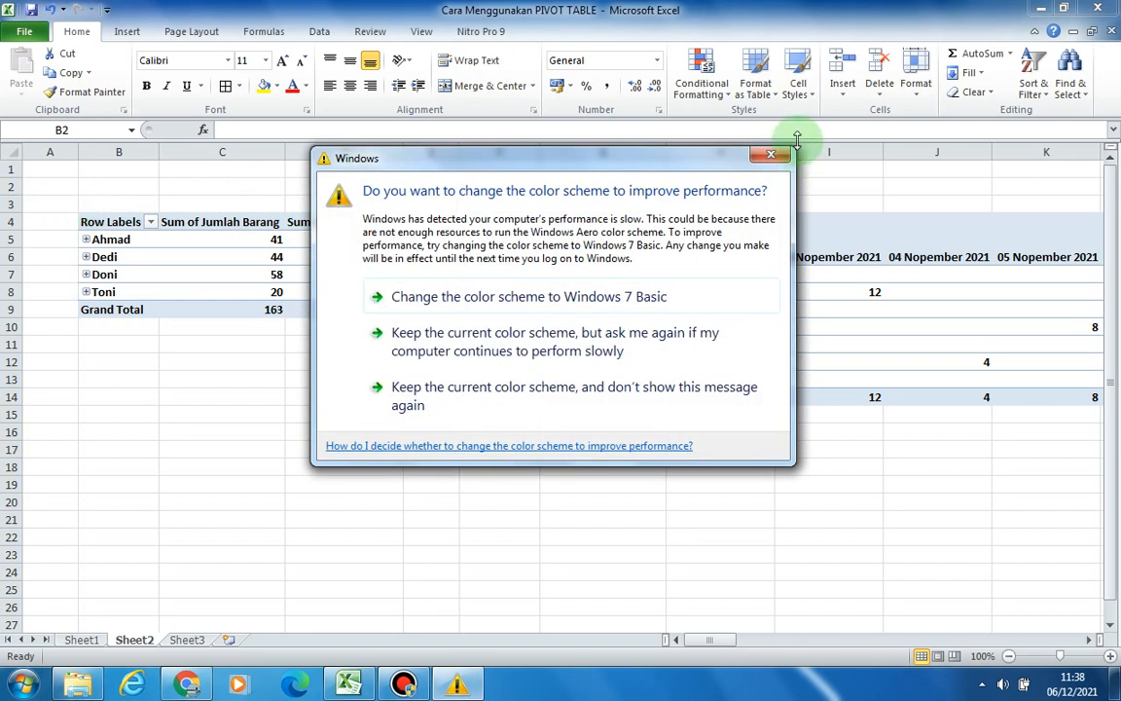
left_click(768, 155)
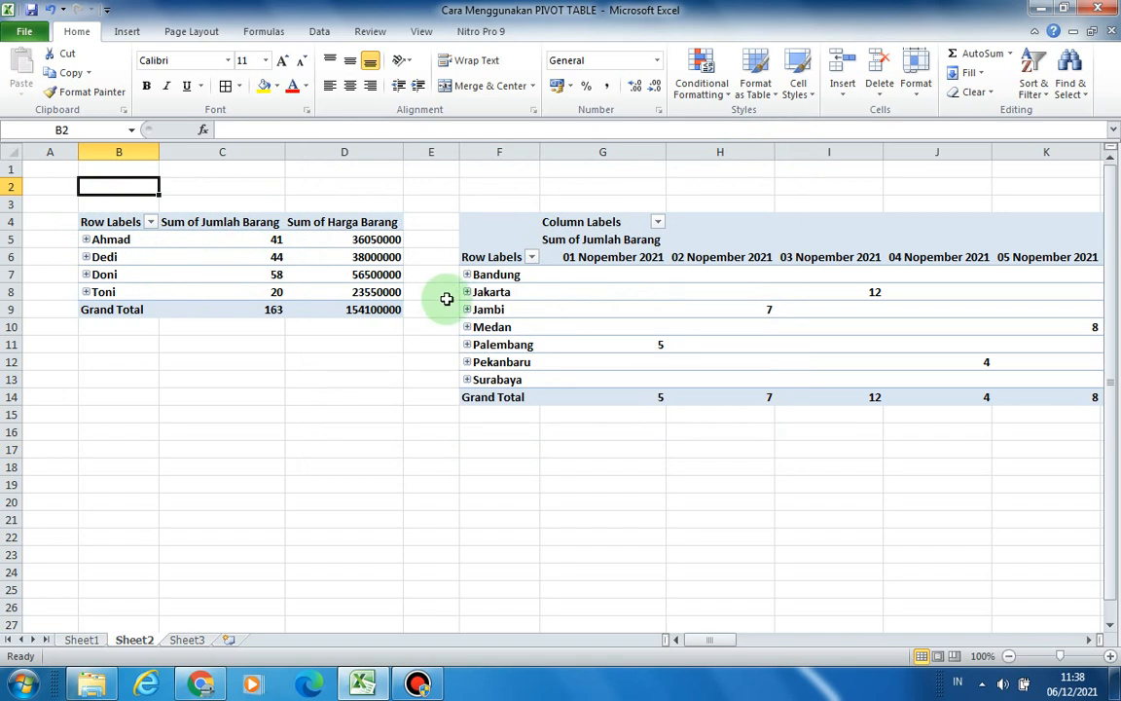
left_click(720, 449)
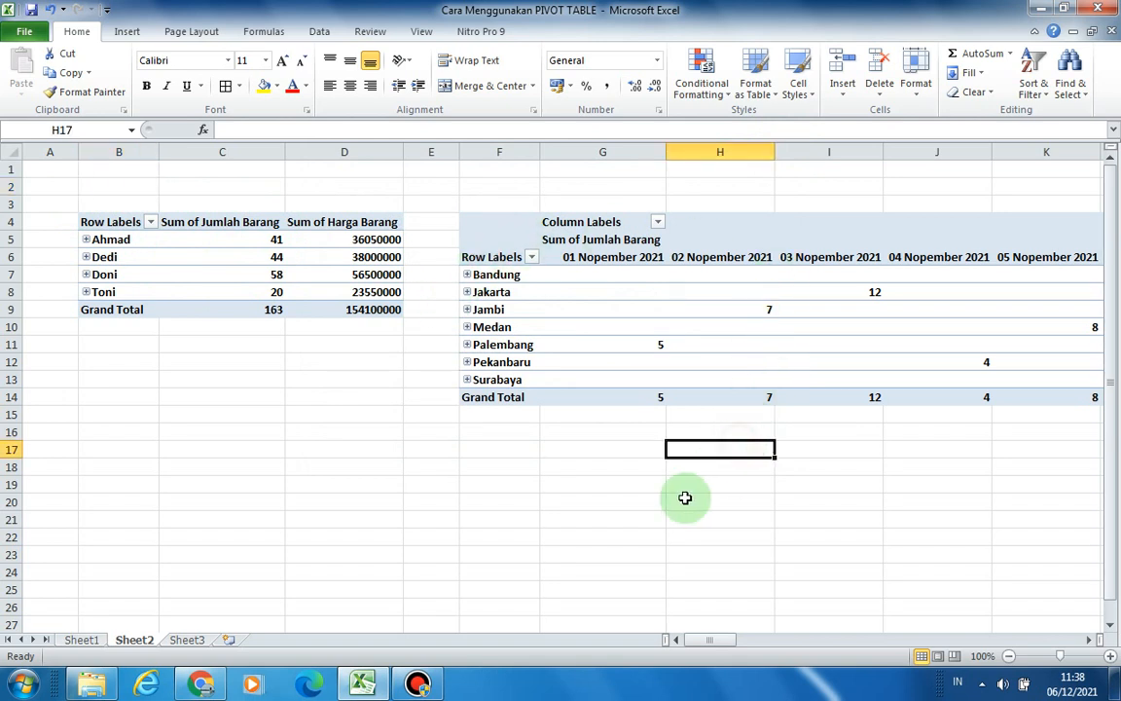
left_click(686, 500)
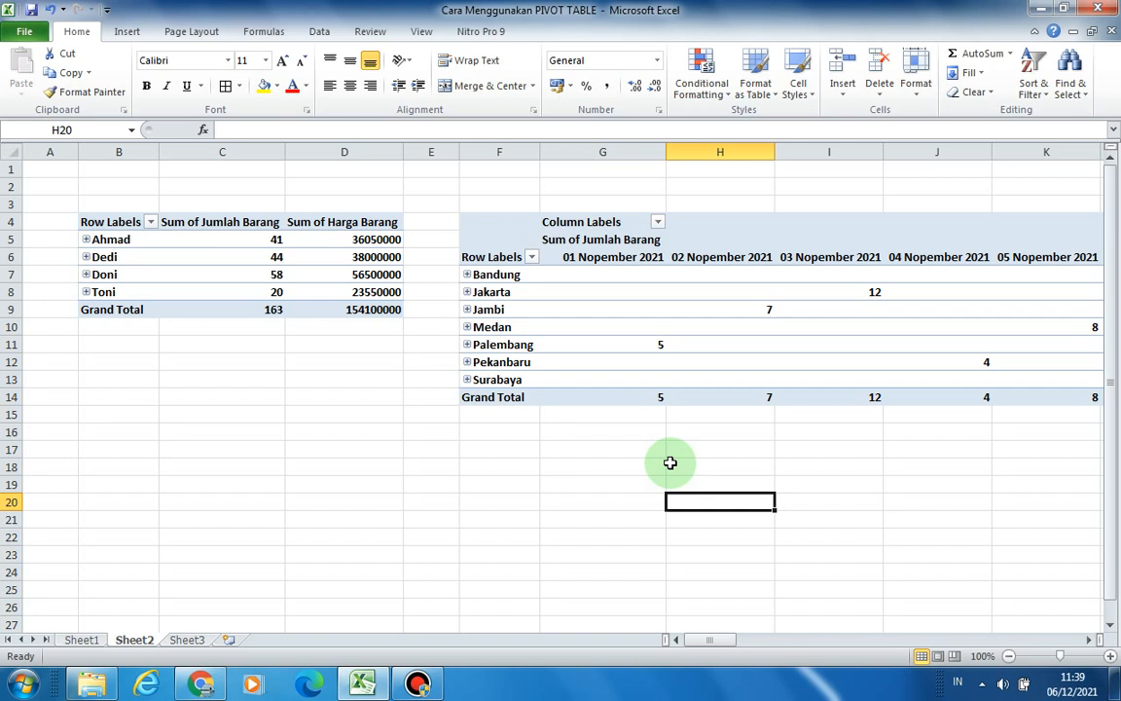
key("Up")
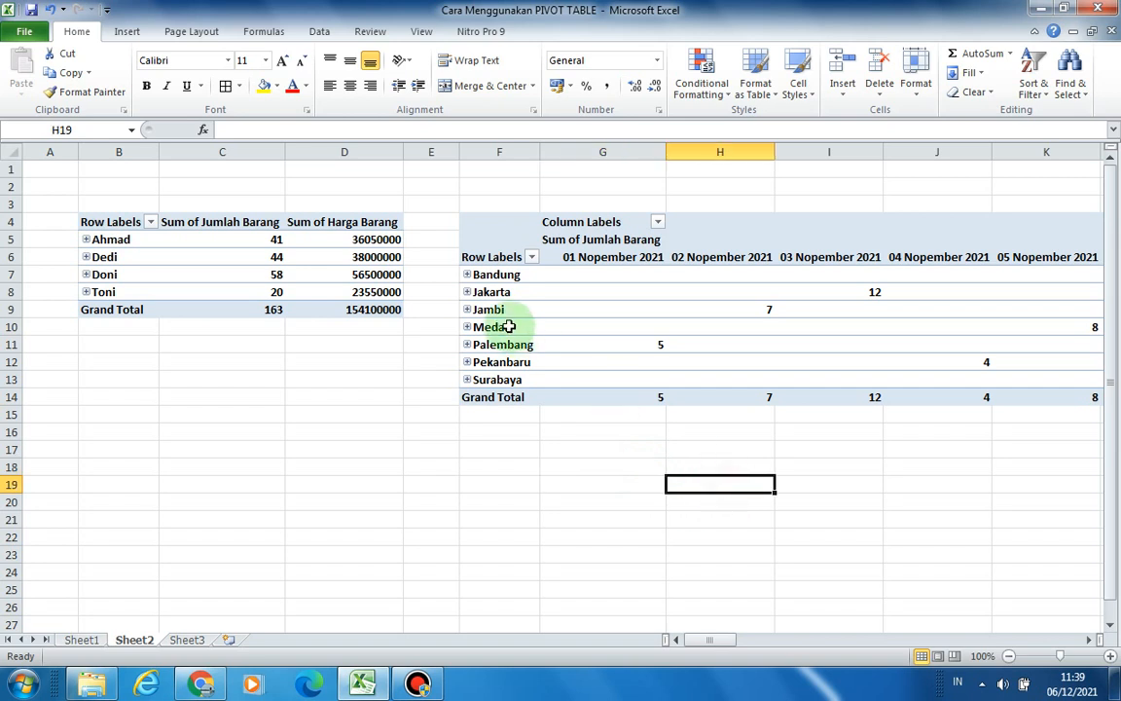
left_click_drag(719, 639, 665, 634)
left_click(594, 497)
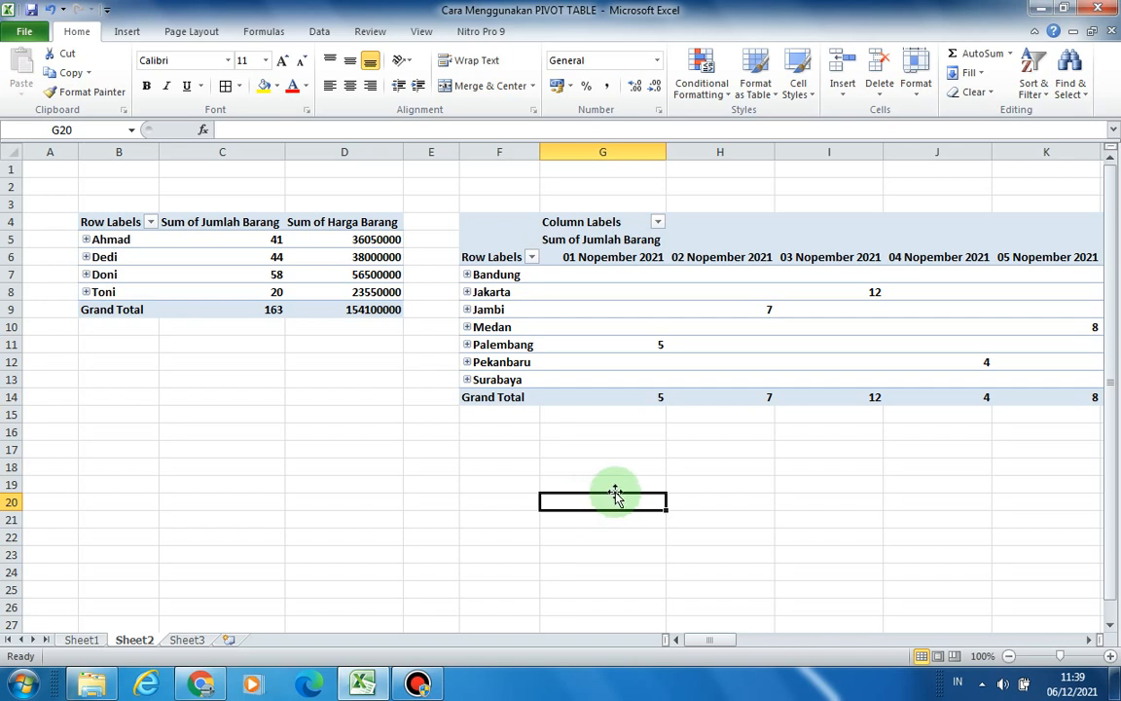
left_click(590, 463)
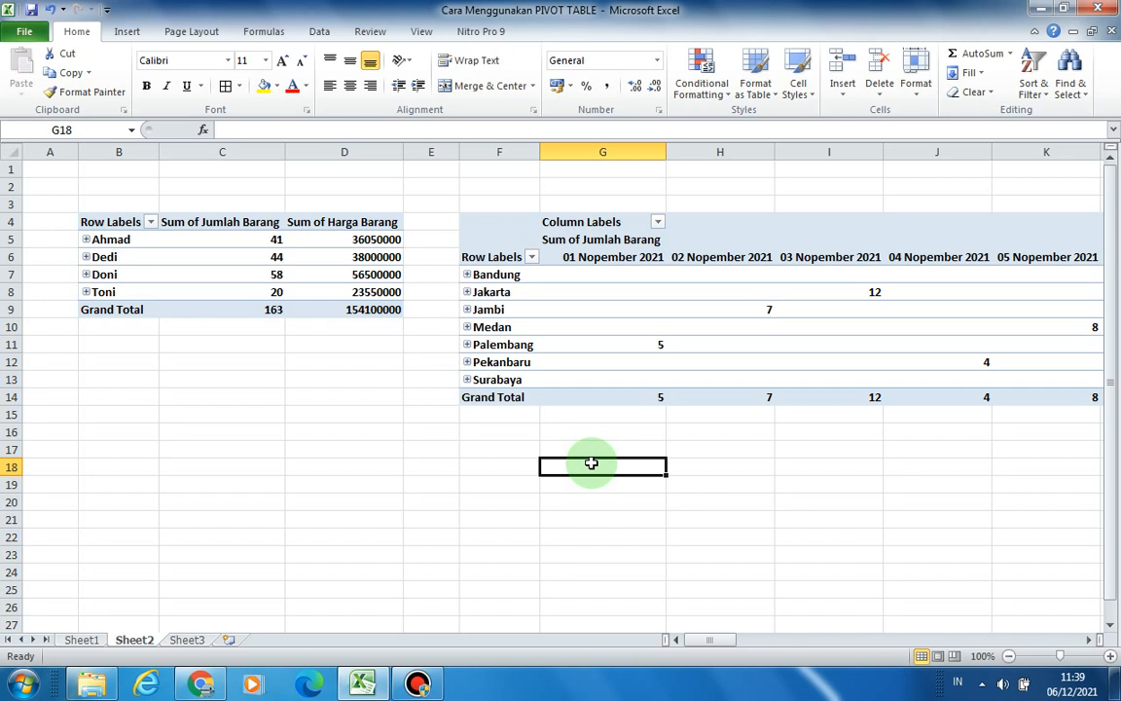
left_click(320, 465)
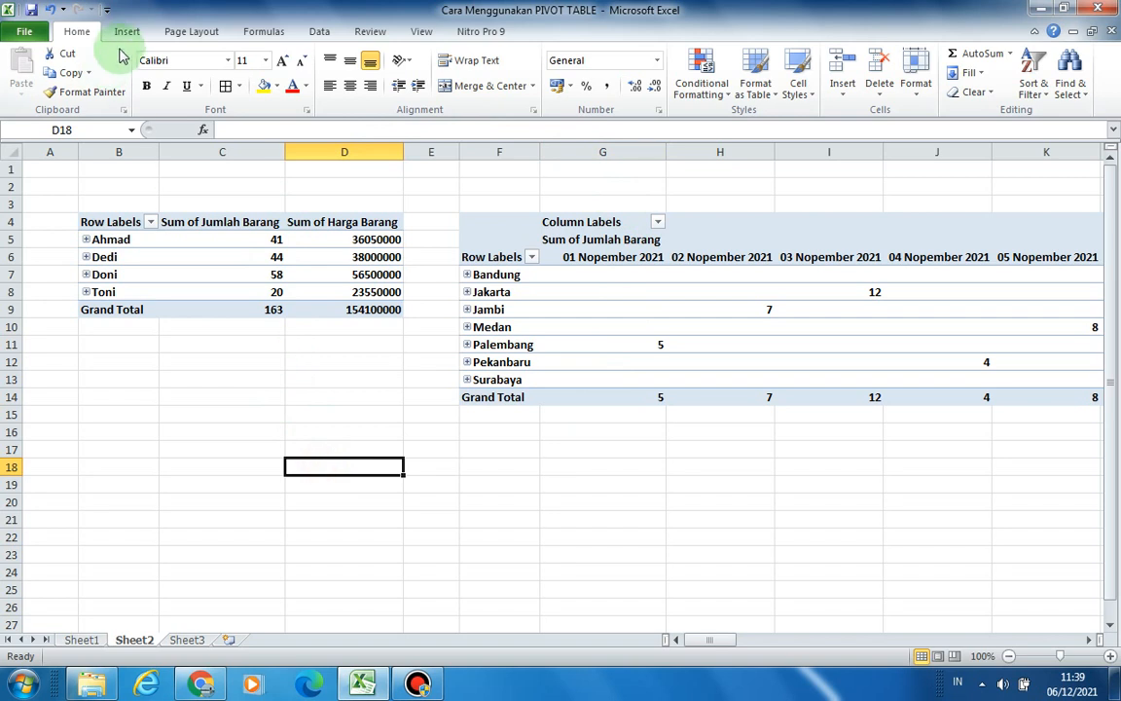
left_click(125, 34)
left_click(29, 91)
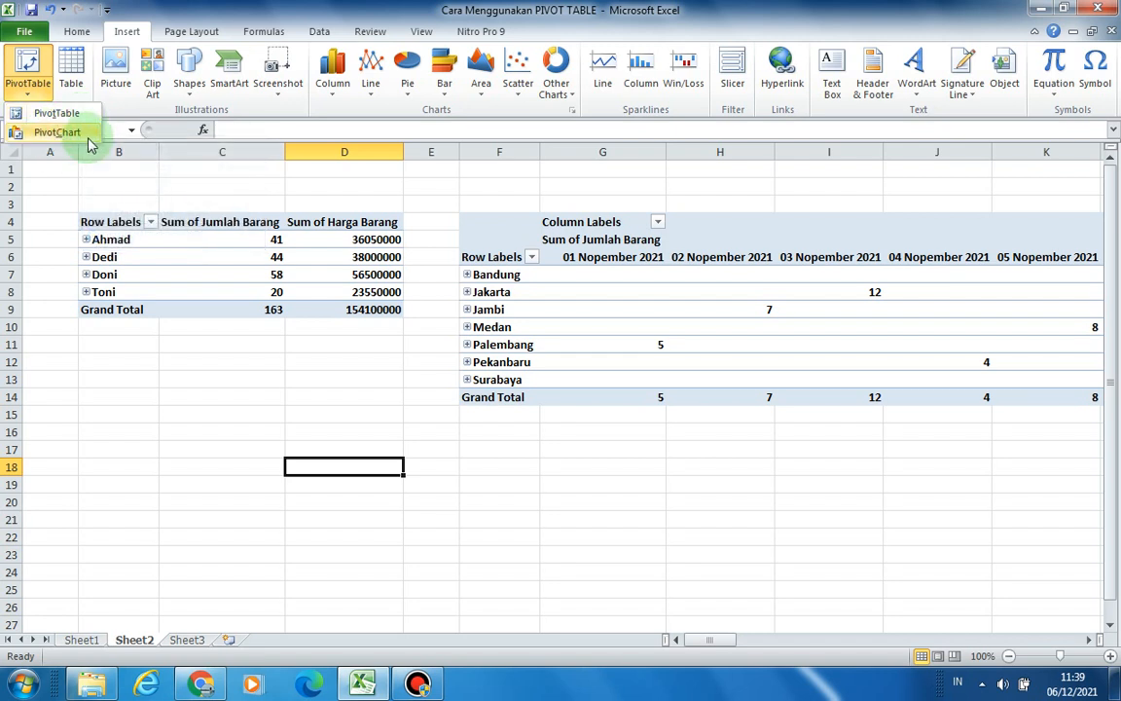
left_click(387, 368)
left_click(300, 393)
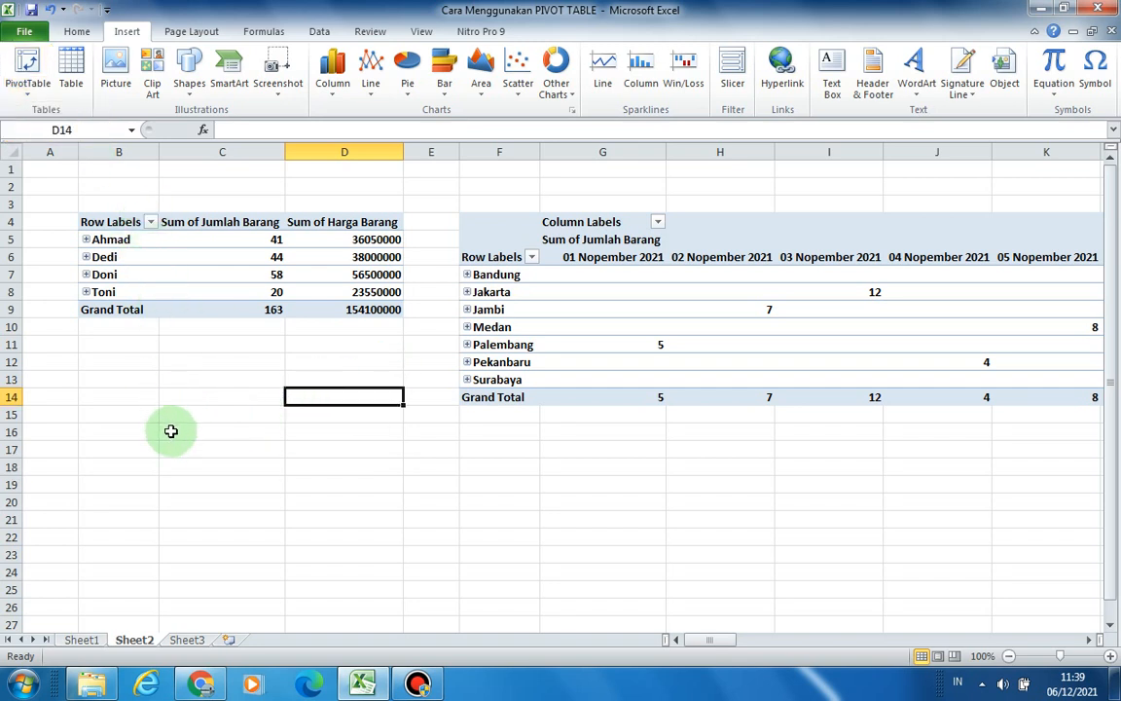
Look through Sheet1, Sheet2 and Sheet3, ending back on Sheet2
left_click(82, 639)
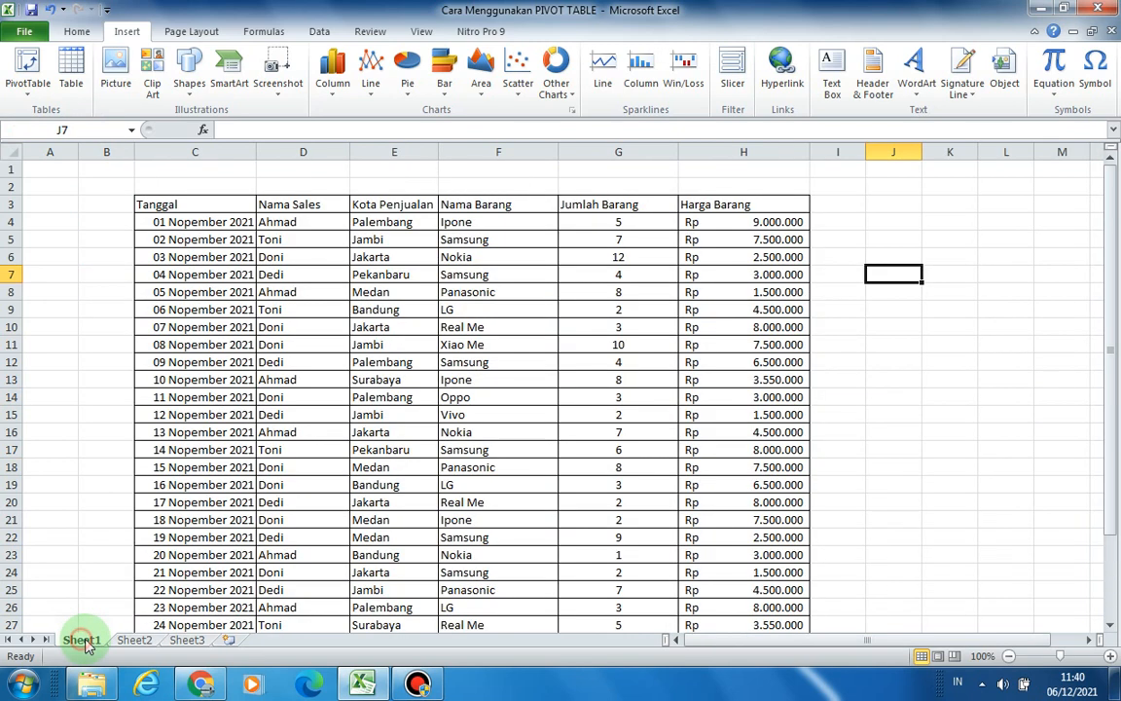
left_click(141, 643)
left_click(190, 640)
left_click(134, 643)
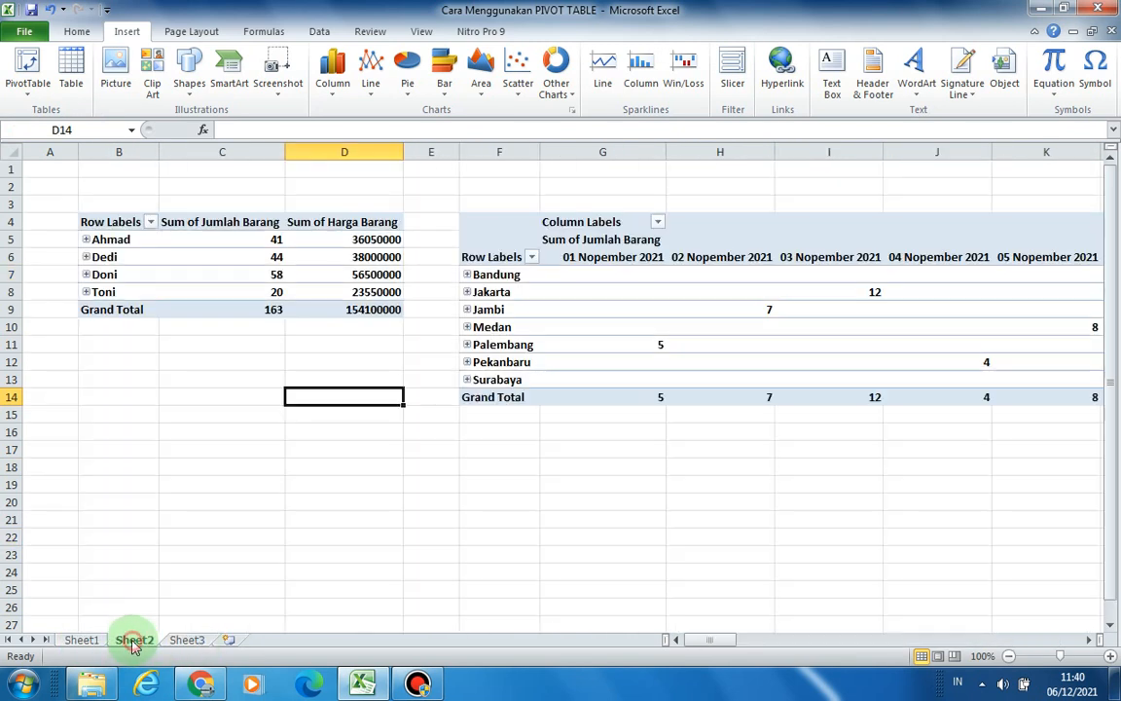
left_click(767, 156)
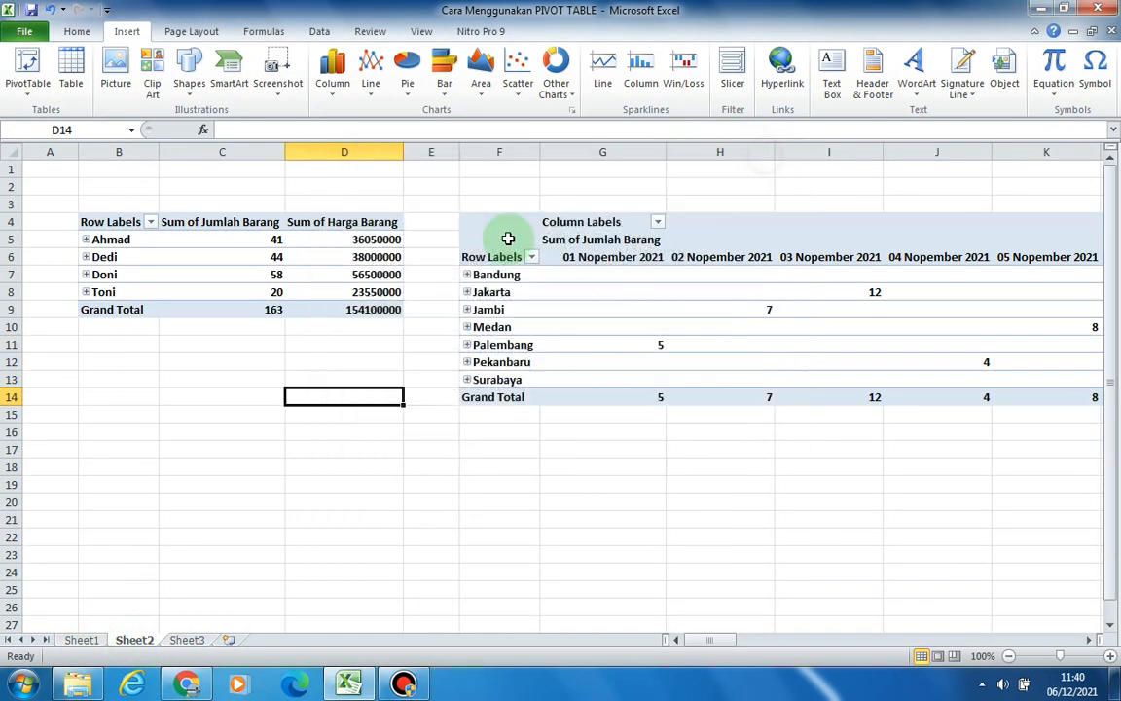
Start a PivotChart with its PivotTable and set its source range to Sheet1!$C$3:$H$33
left_click(233, 469)
left_click(301, 449)
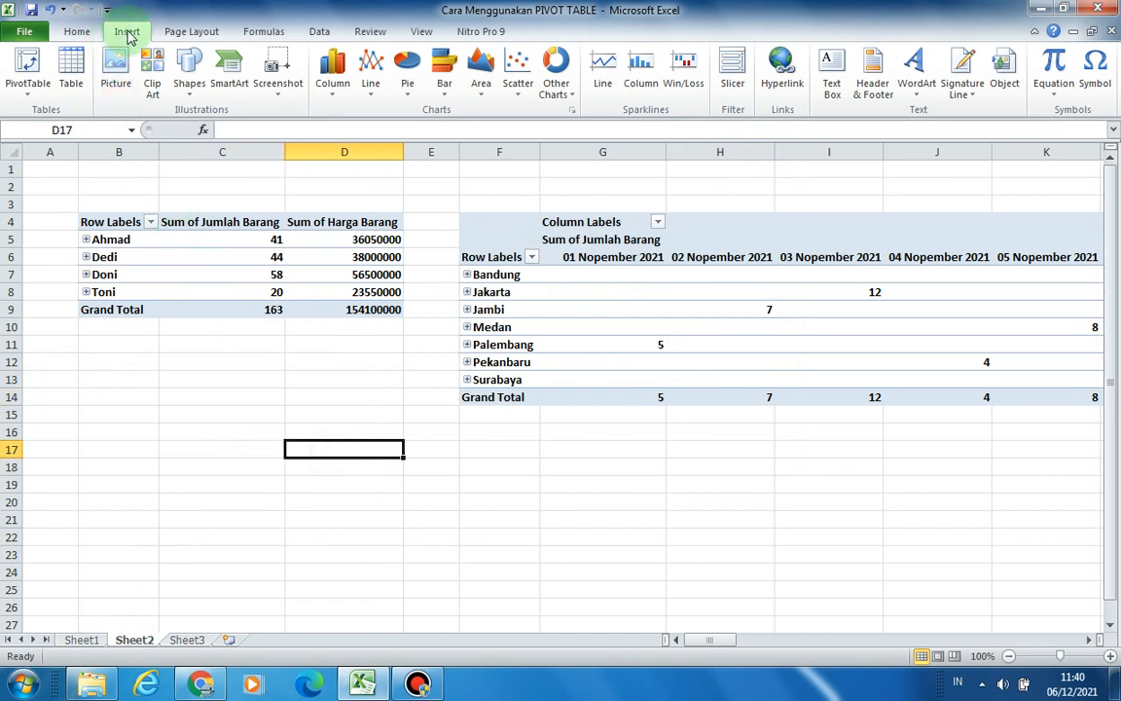
left_click(27, 92)
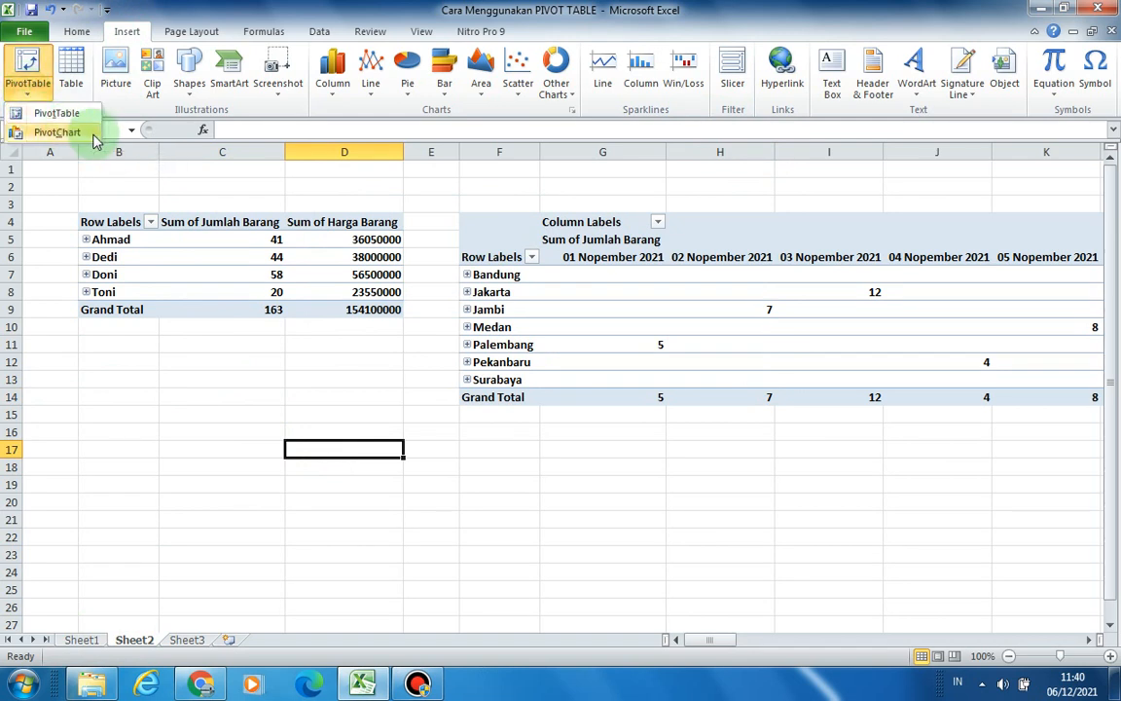
left_click(94, 135)
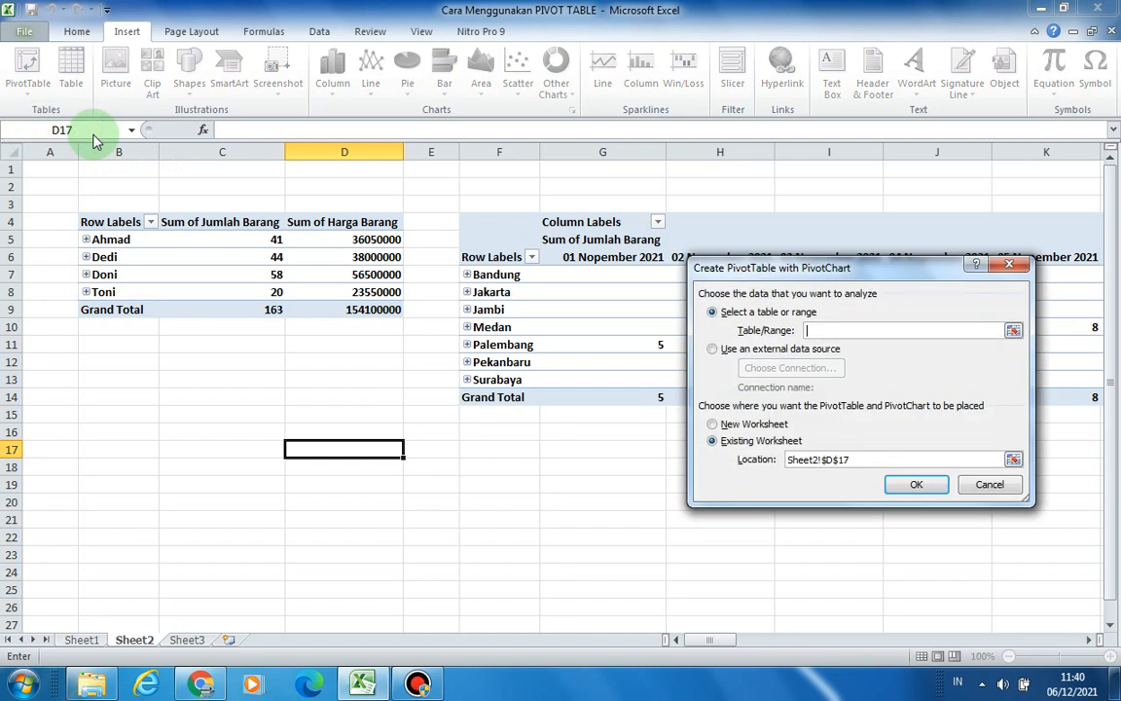
left_click_drag(875, 268, 554, 224)
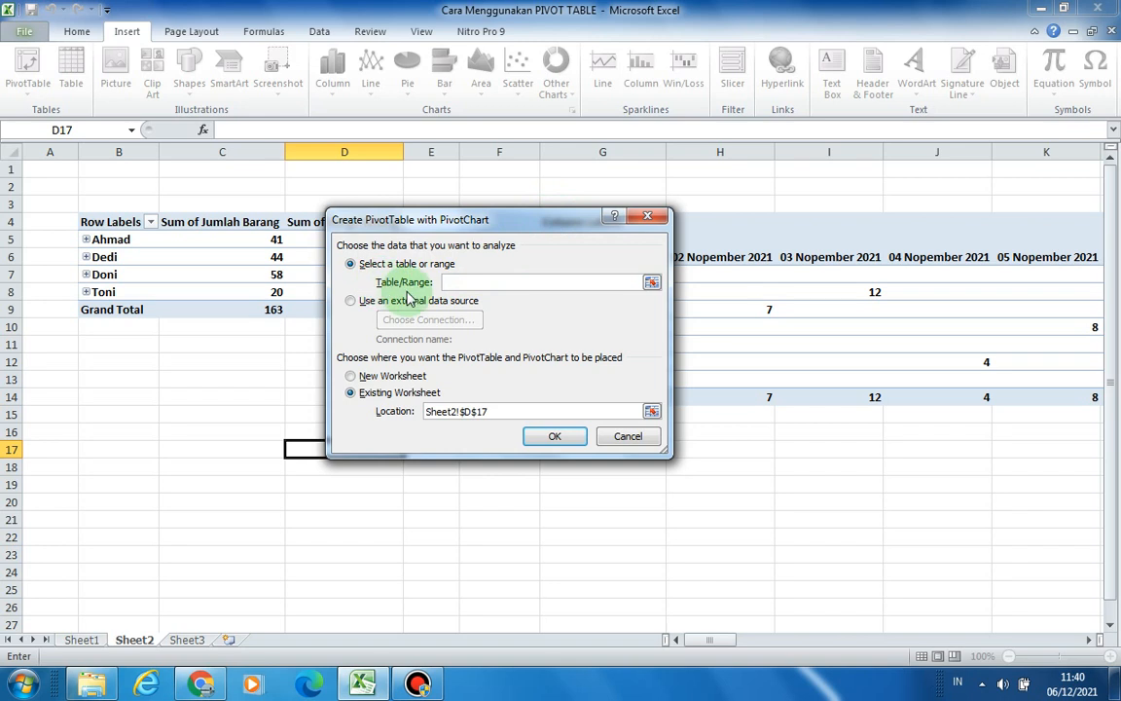
left_click(651, 282)
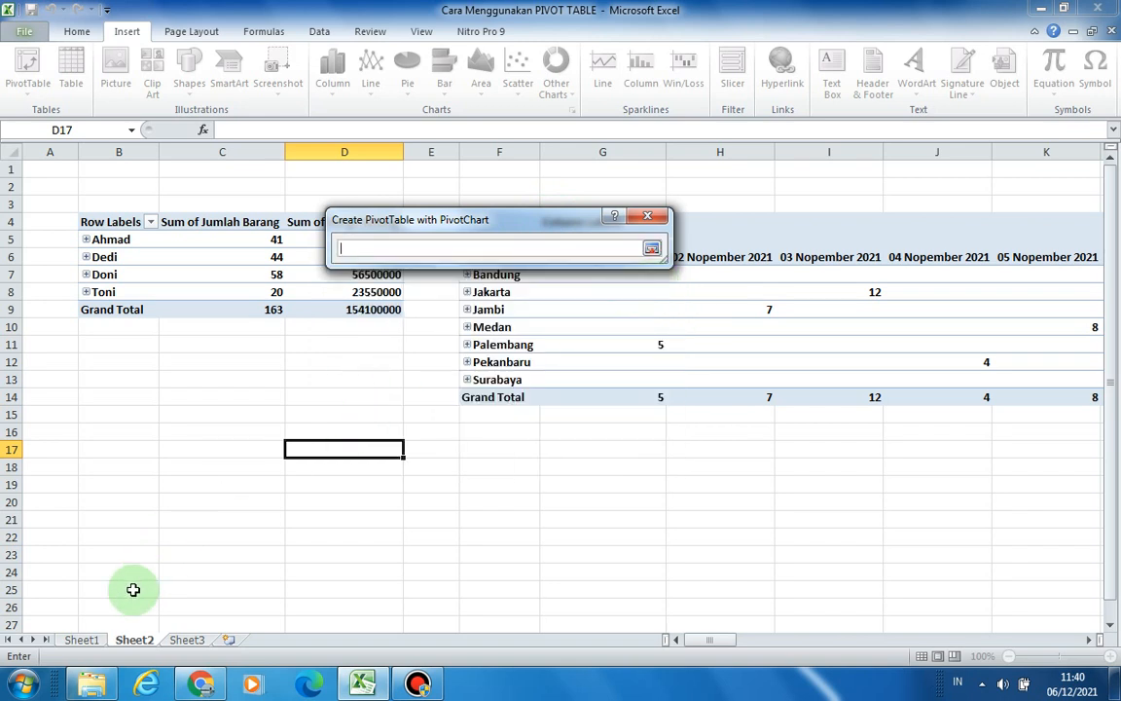
left_click(90, 642)
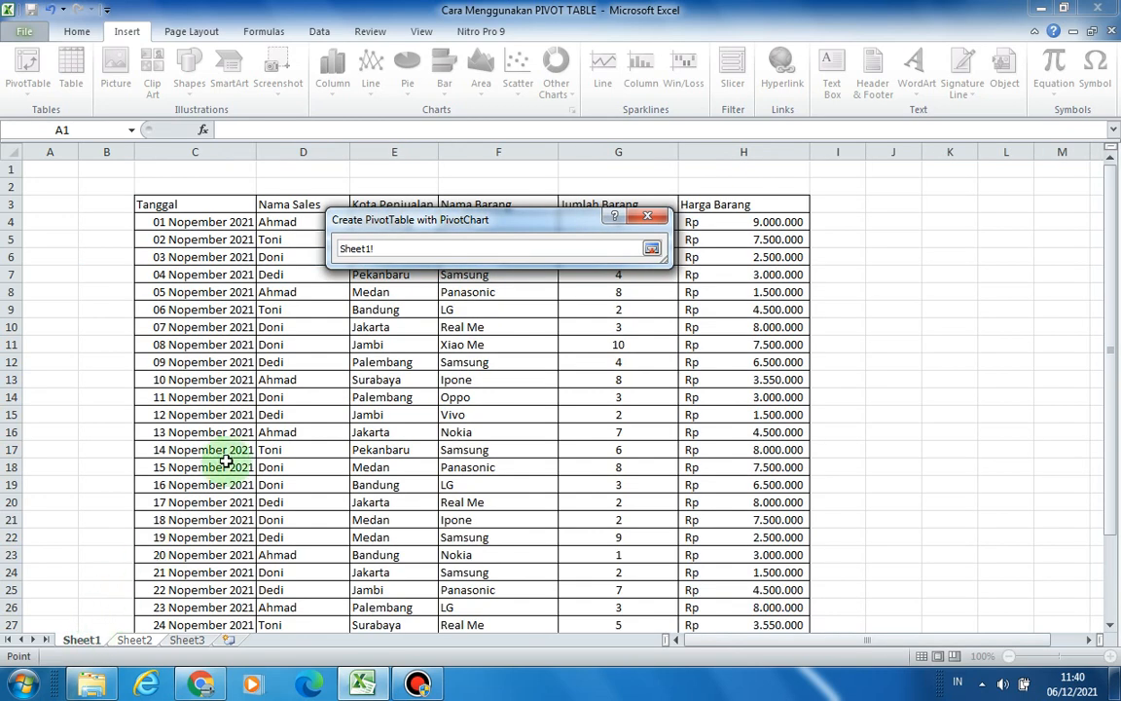
left_click_drag(153, 207, 758, 603)
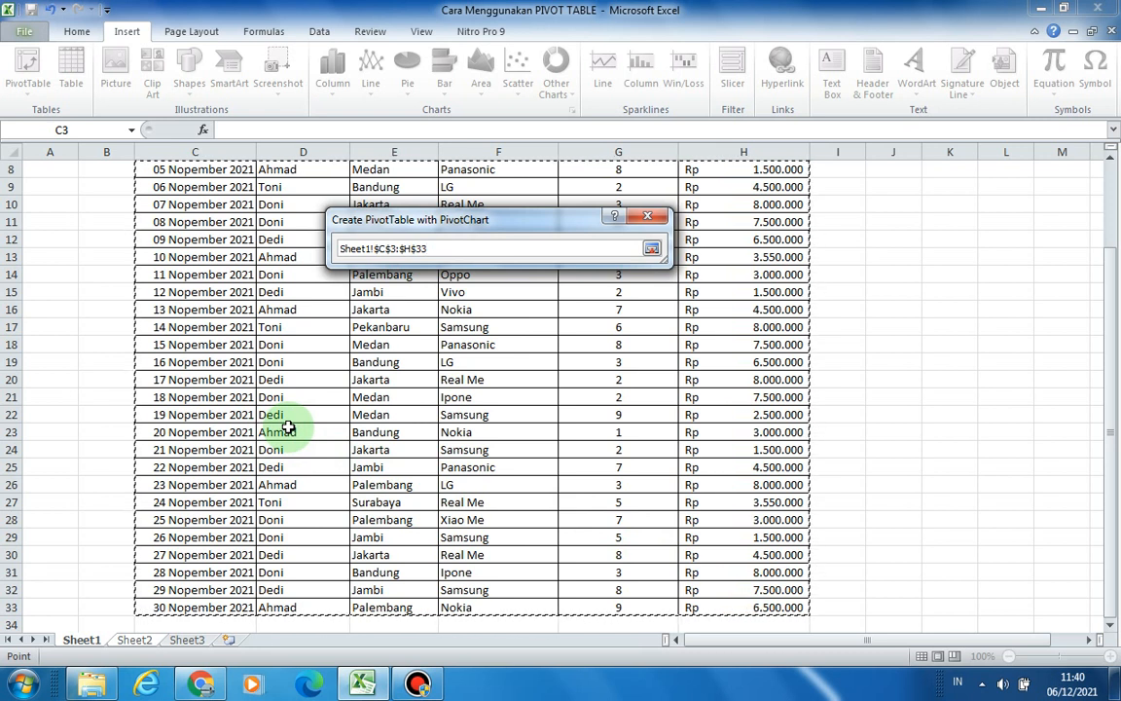
left_click(651, 248)
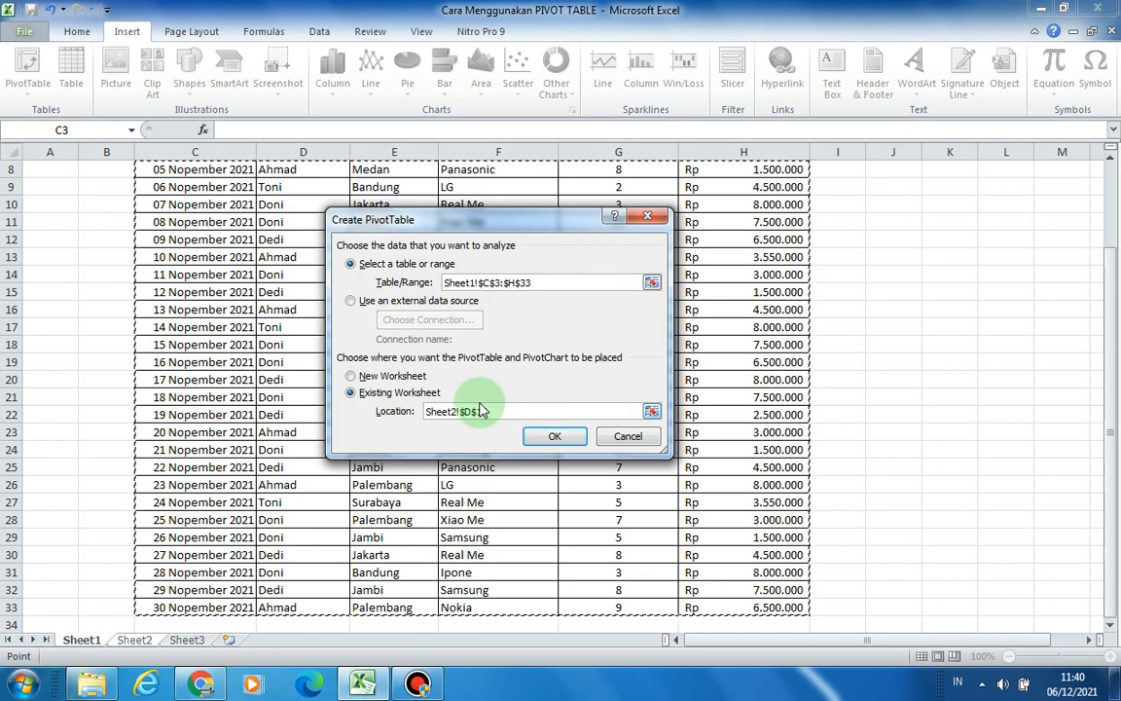
Set the location to Sheet3!$C$4 in the existing worksheet and create the PivotTable with its PivotChart
left_click(658, 416)
left_click(650, 250)
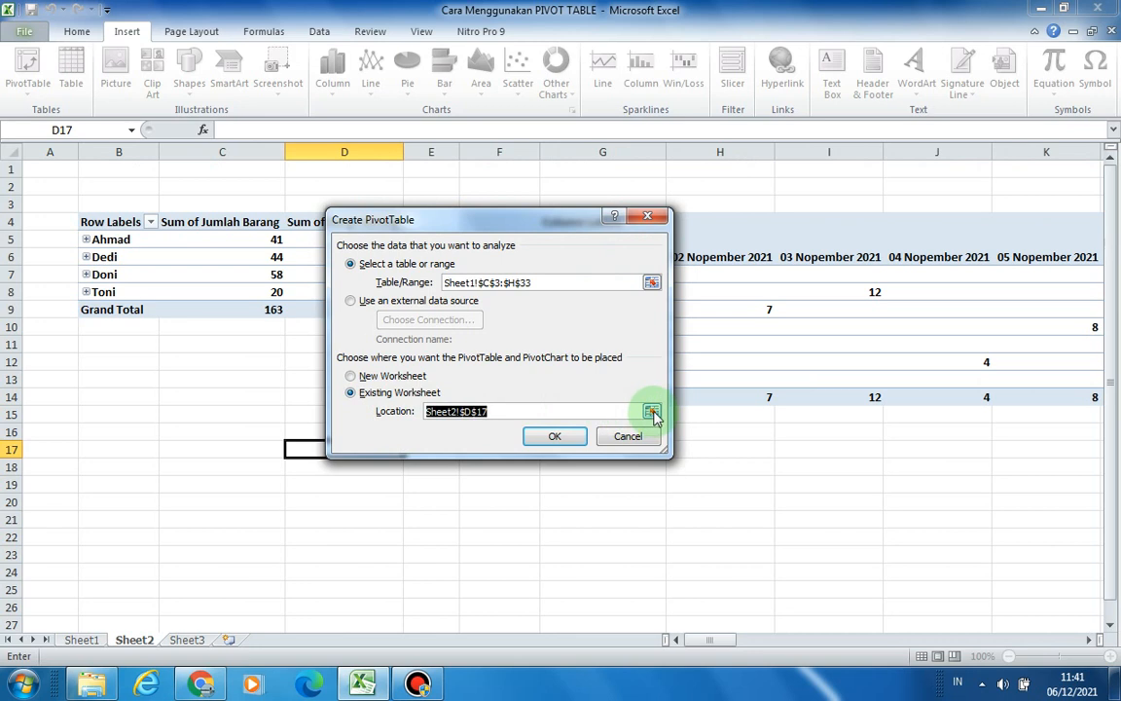
left_click(651, 413)
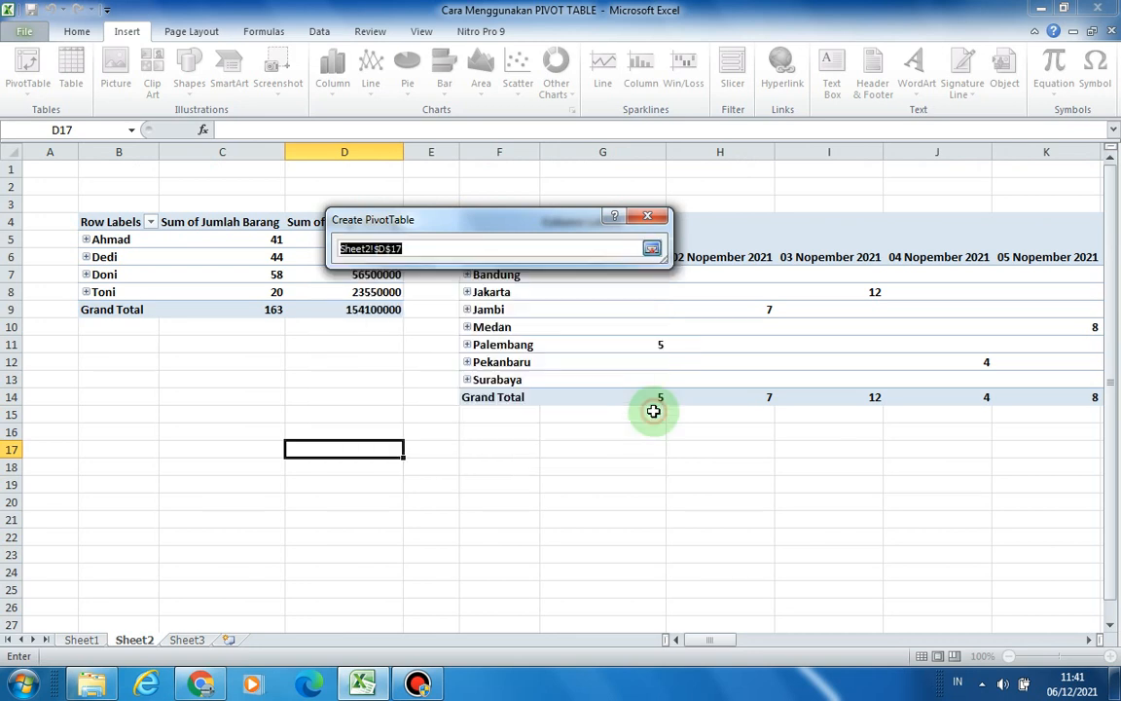
left_click(187, 642)
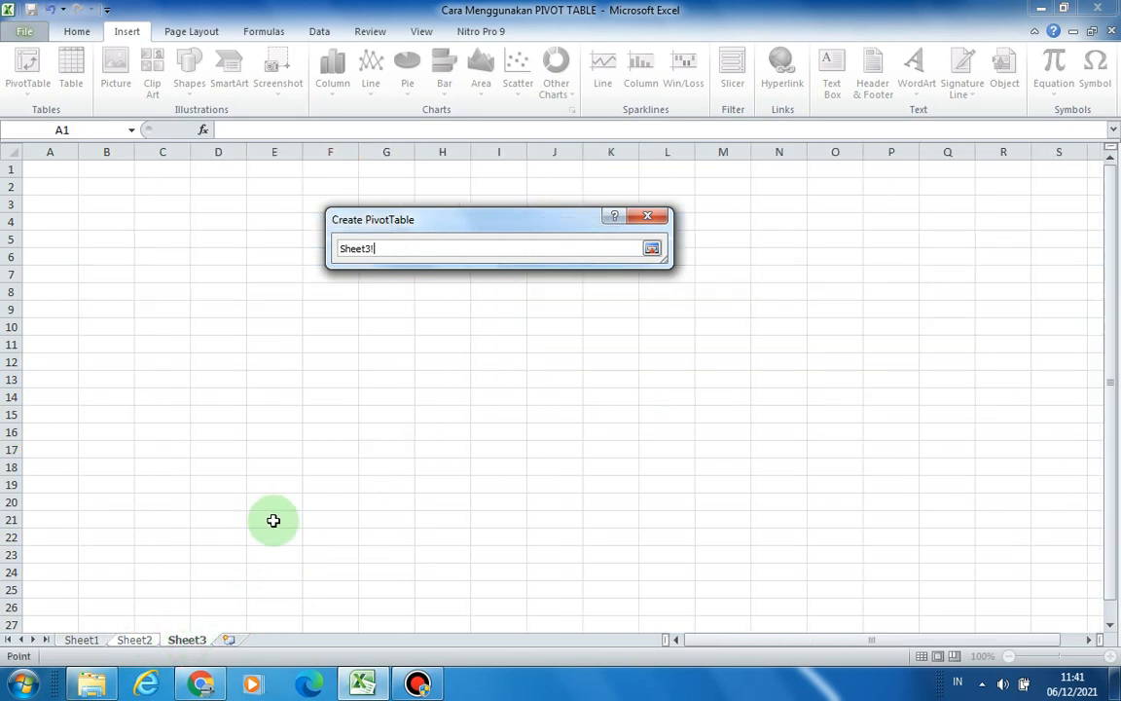
left_click(143, 221)
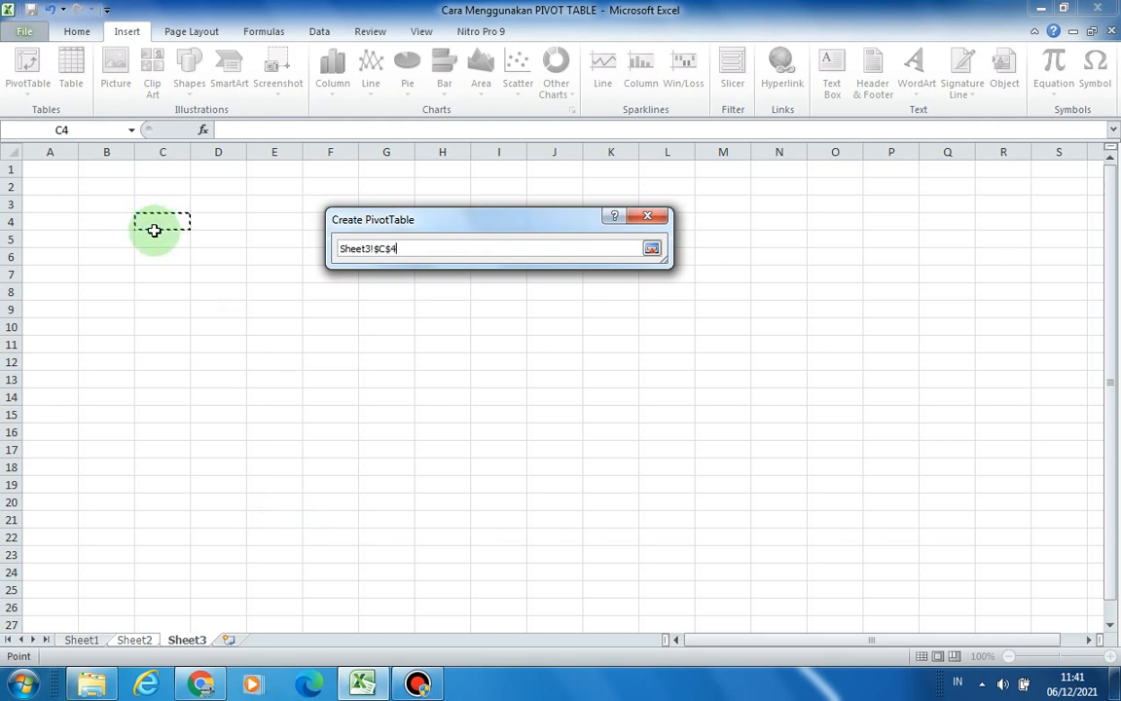
left_click(651, 249)
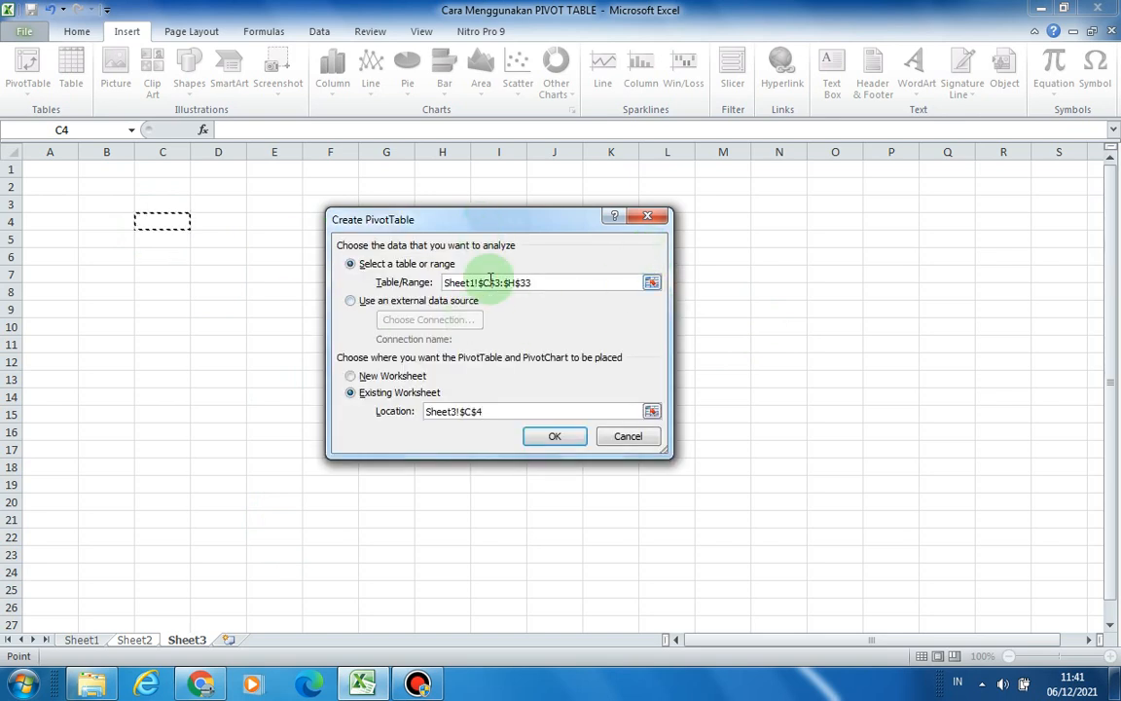
left_click(542, 441)
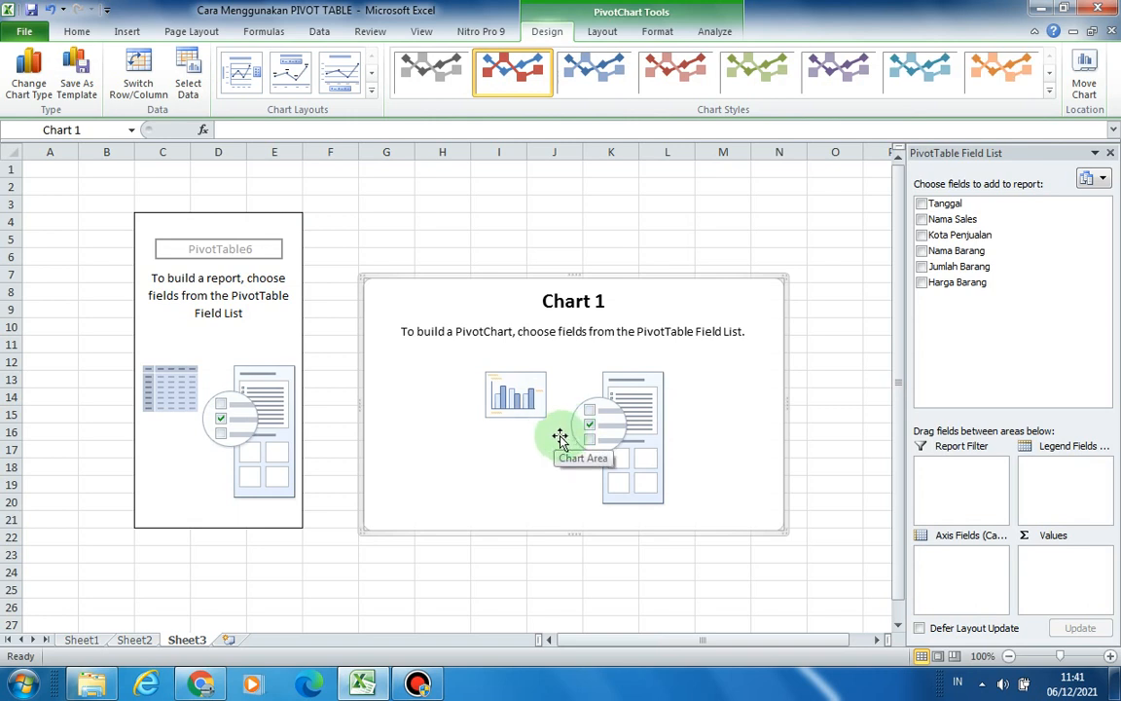
Add Tanggal, Nama Sales, Kota Penjualan, Nama Barang, Jumlah Barang and Harga Barang to the PivotTable report on Sheet3
left_click(570, 196)
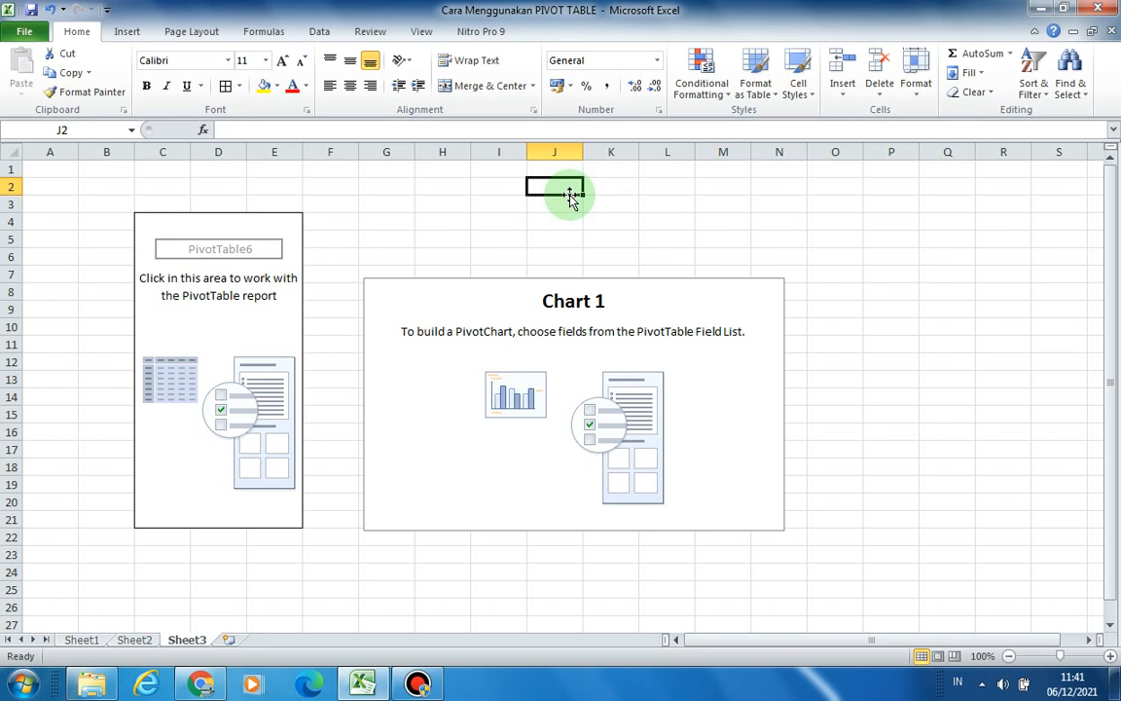
left_click(149, 225)
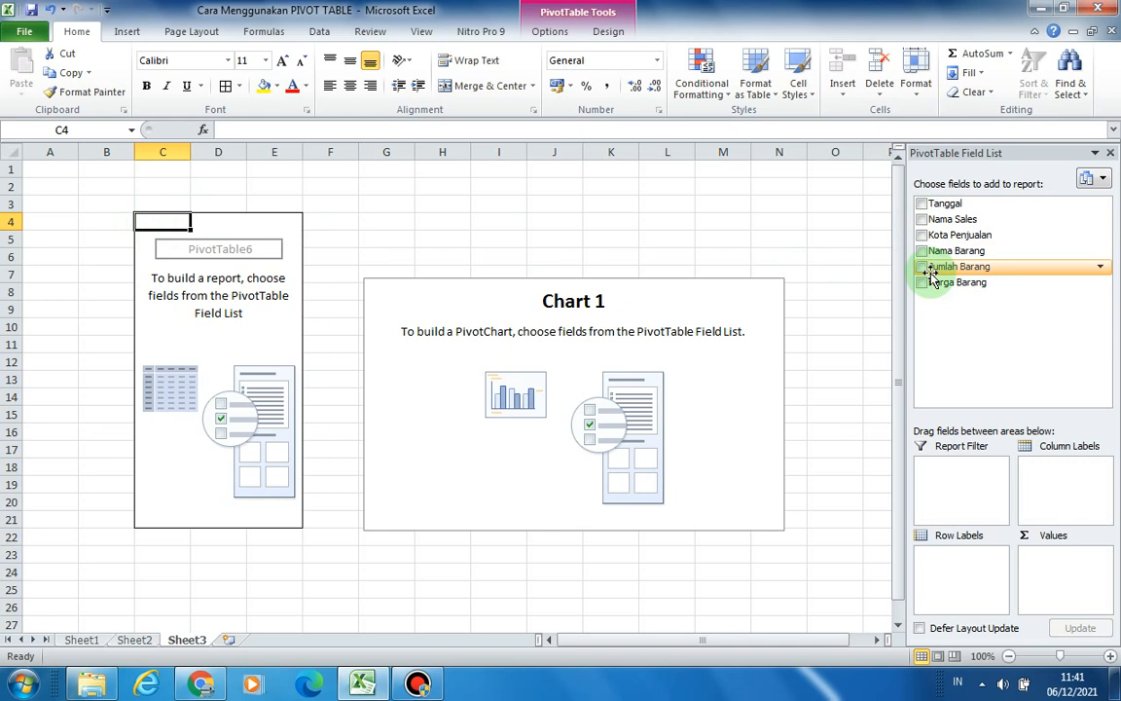
left_click(922, 205)
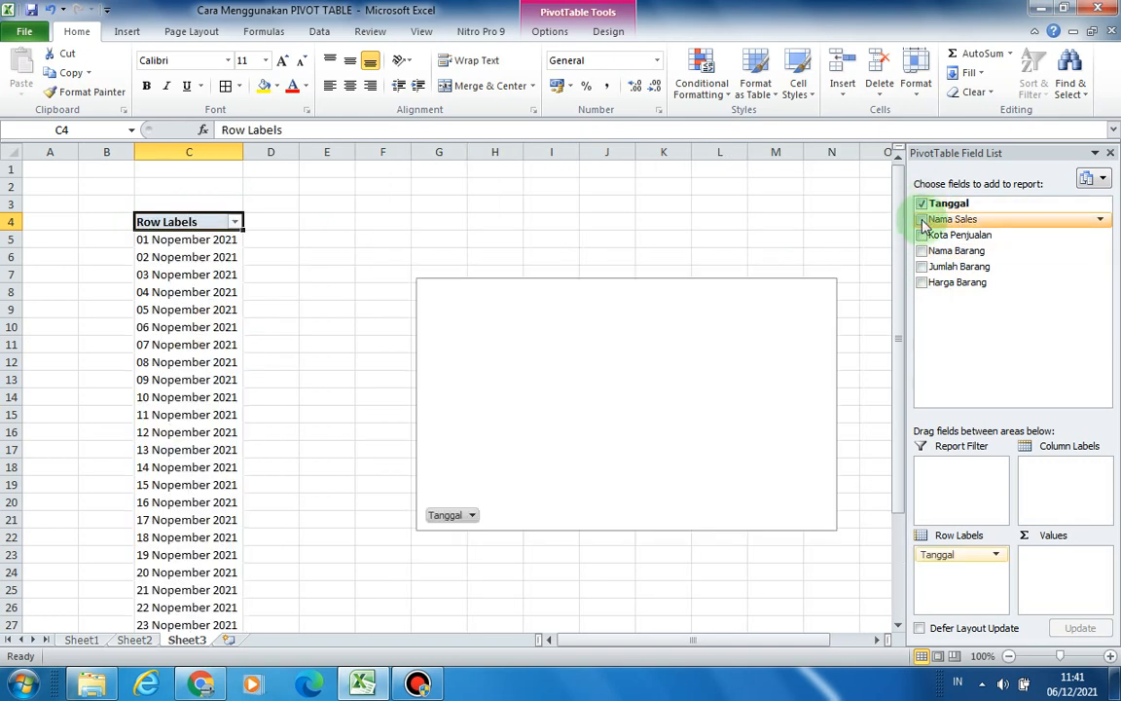
left_click(921, 219)
left_click(921, 235)
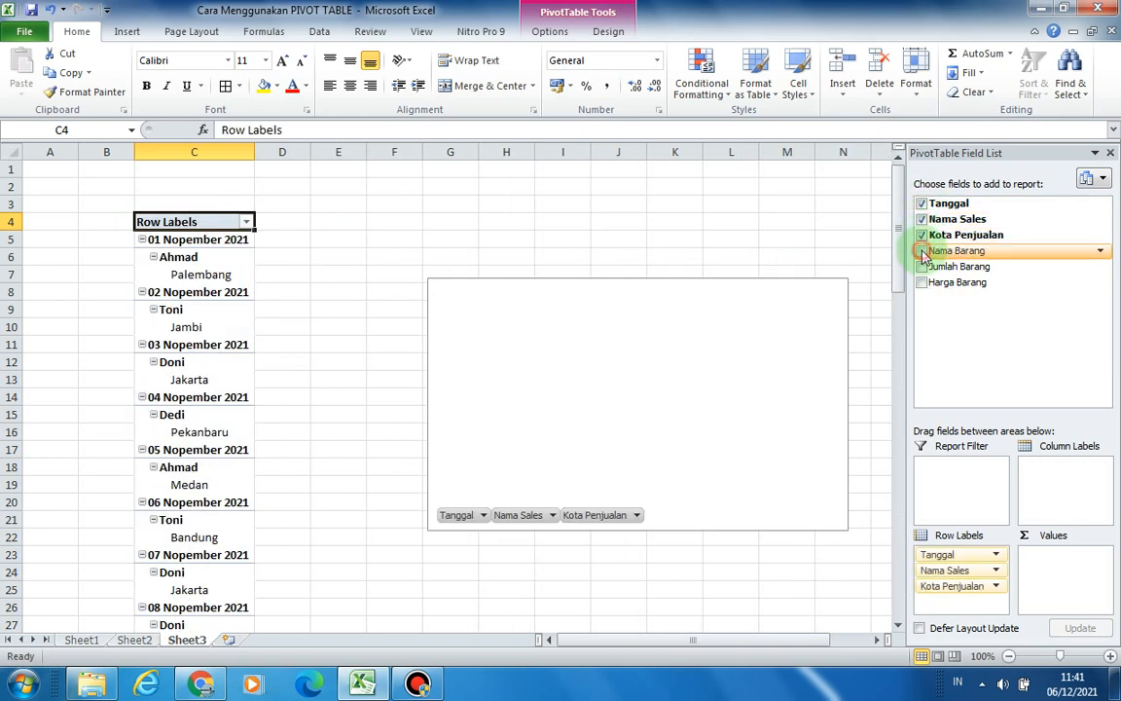
left_click(922, 250)
left_click(922, 265)
left_click(921, 281)
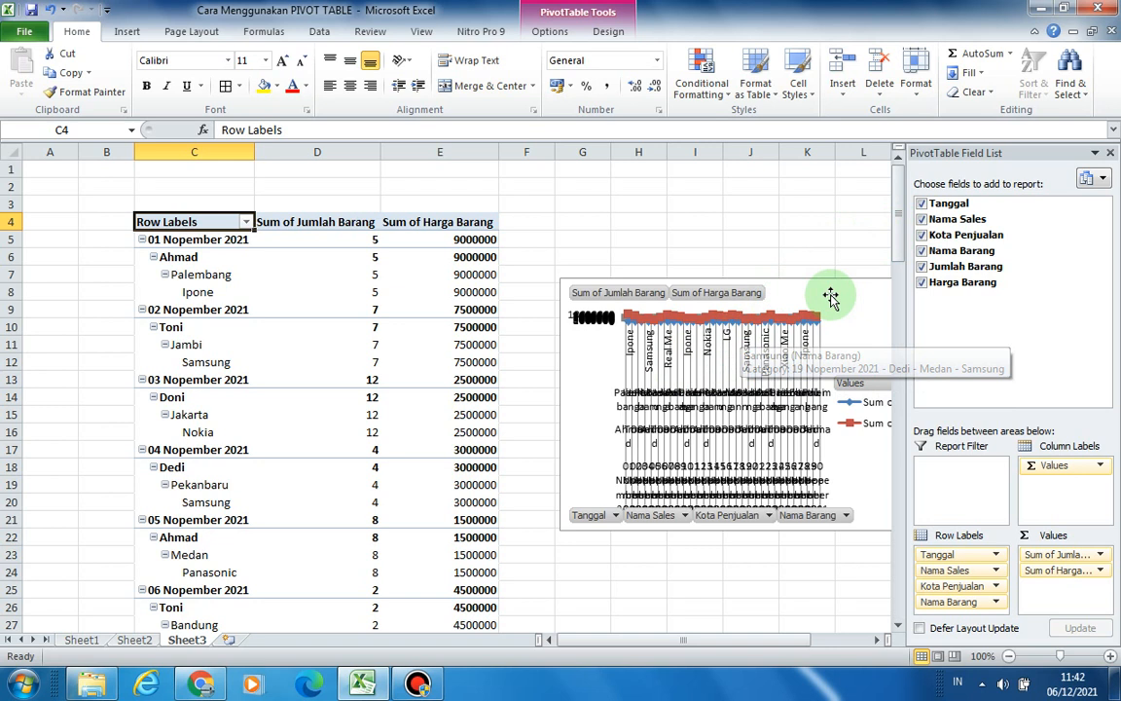
Remove Harga Barang, Kota Penjualan, Nama Barang and Tanggal from the report, keeping Nama Sales and Jumlah Barang
left_click(921, 282)
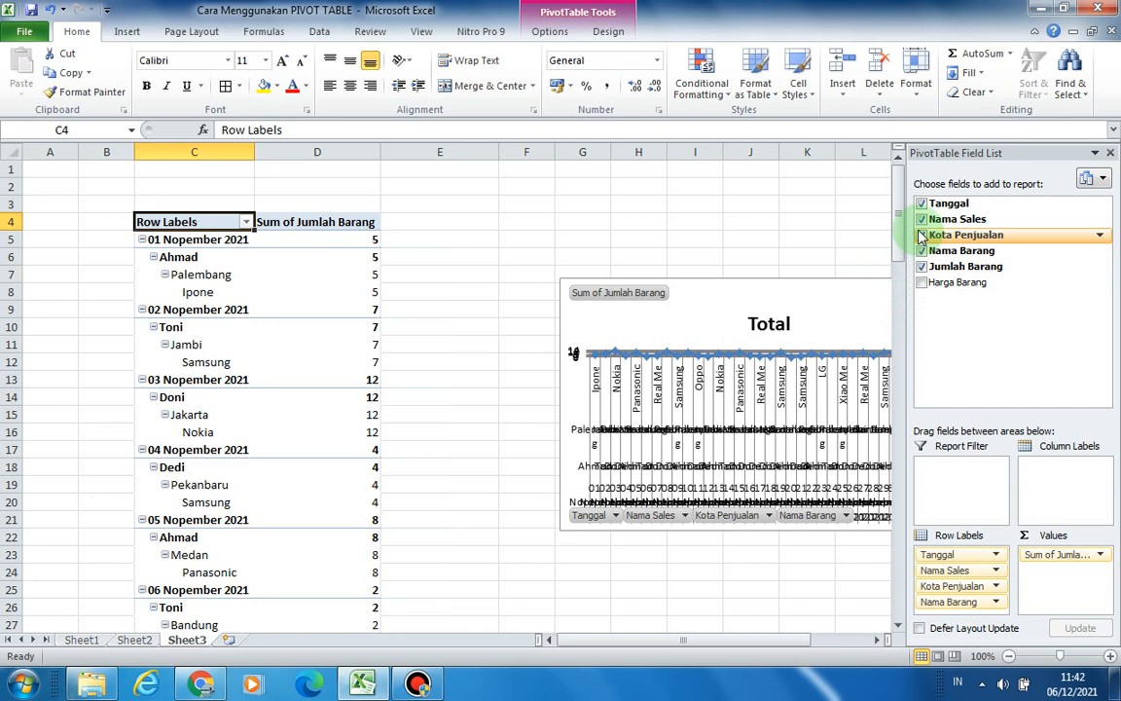
left_click(921, 235)
left_click(921, 251)
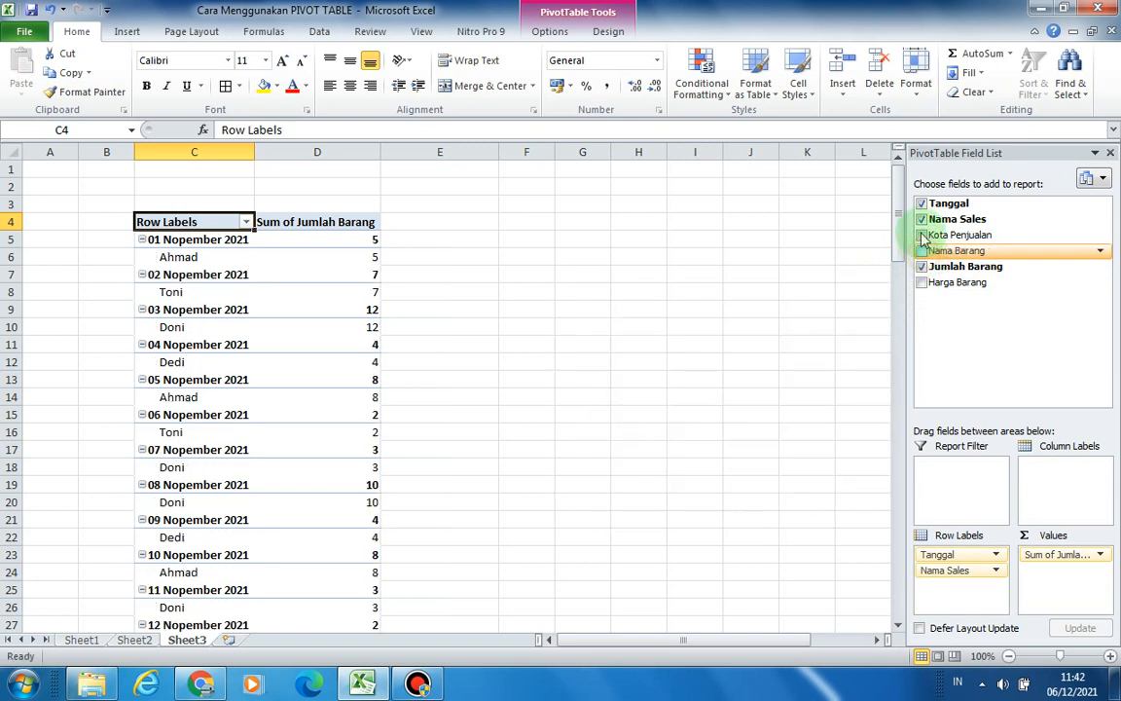
left_click(922, 205)
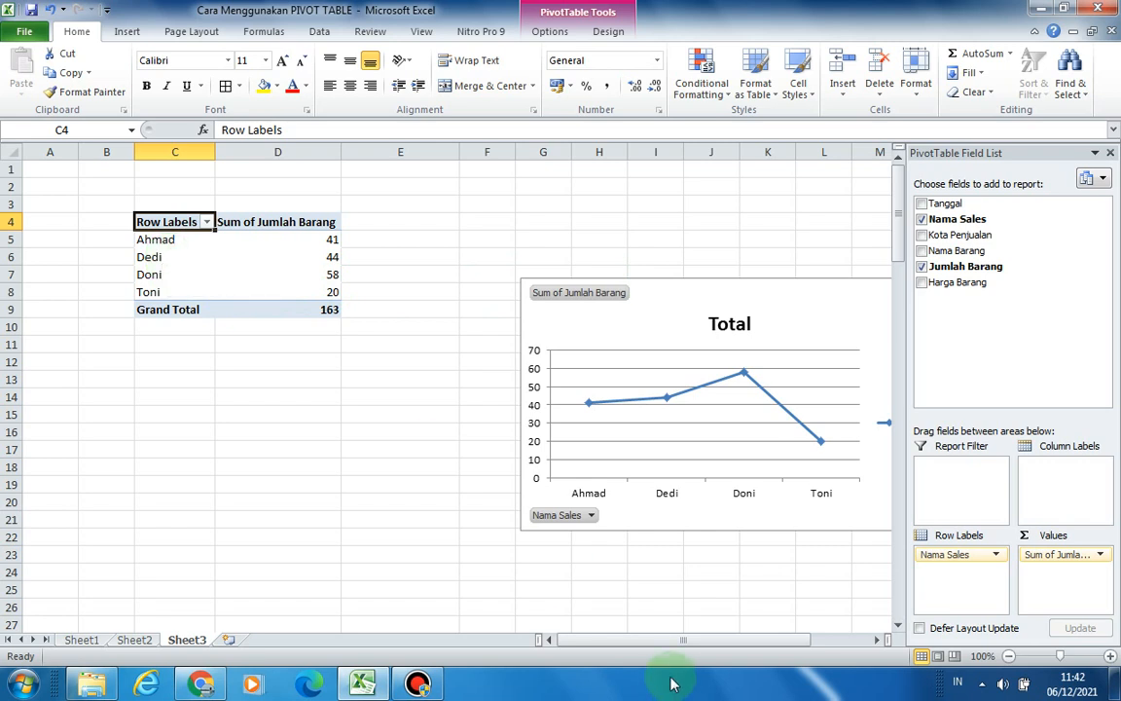
Move the PivotChart directly beside the PivotTable and enlarge it to span about columns E to L, down to row 21
left_click_drag(712, 639, 653, 640)
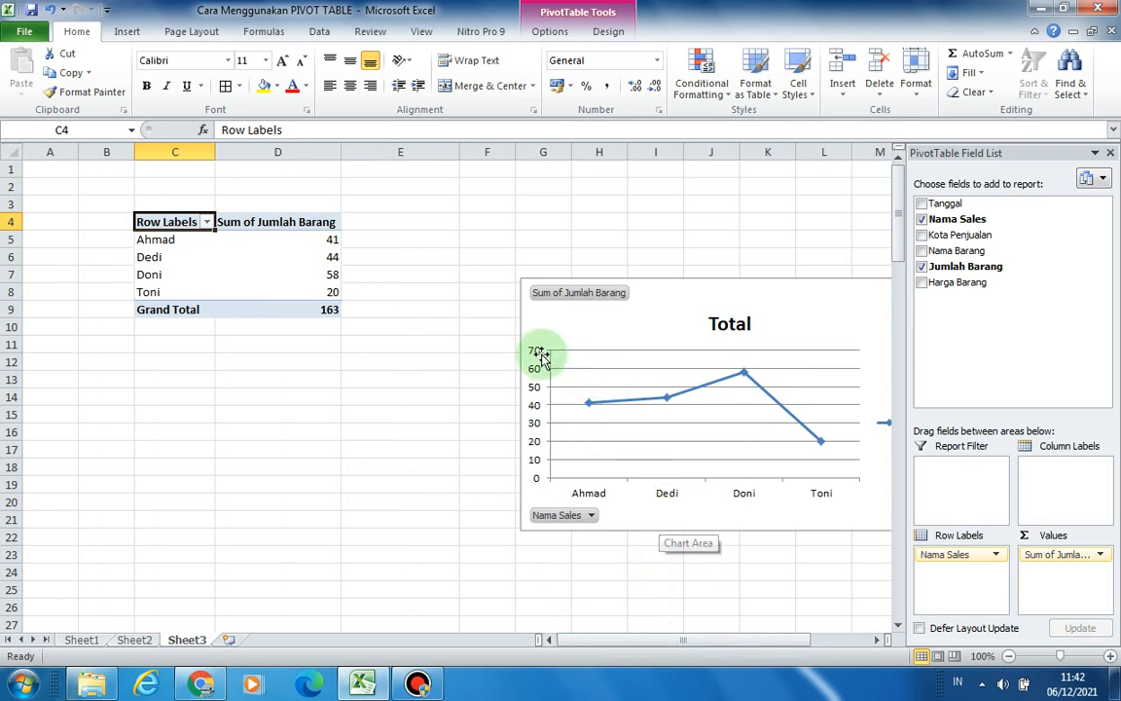
left_click(472, 324)
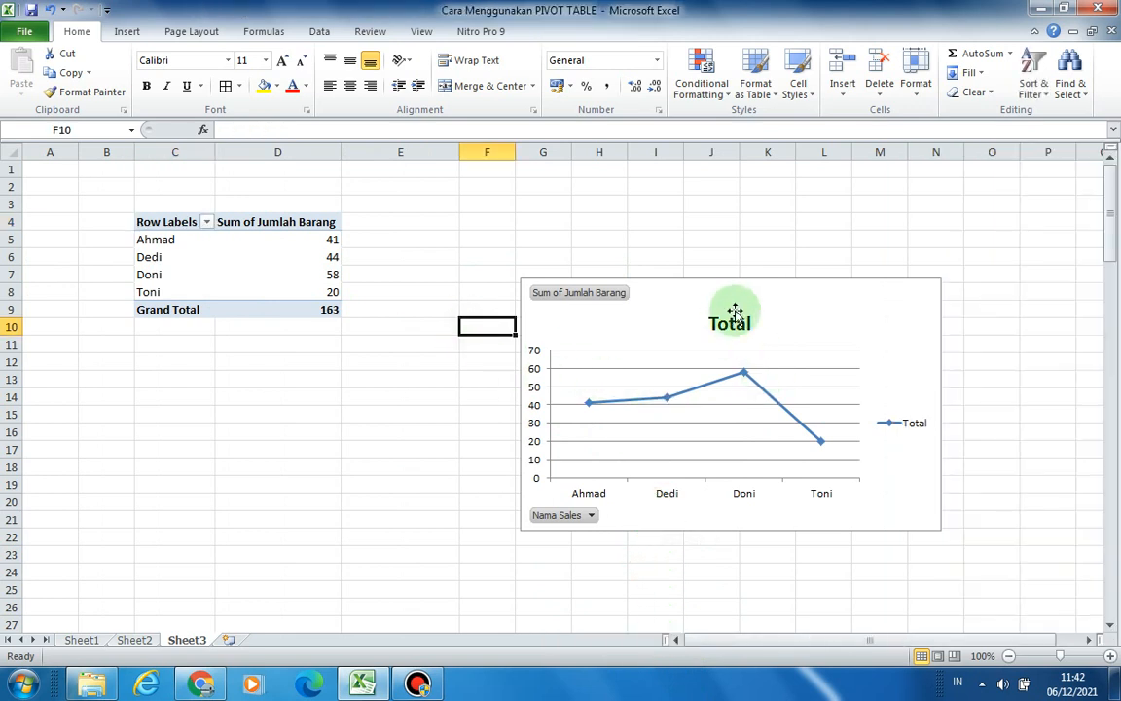
left_click_drag(915, 298, 735, 233)
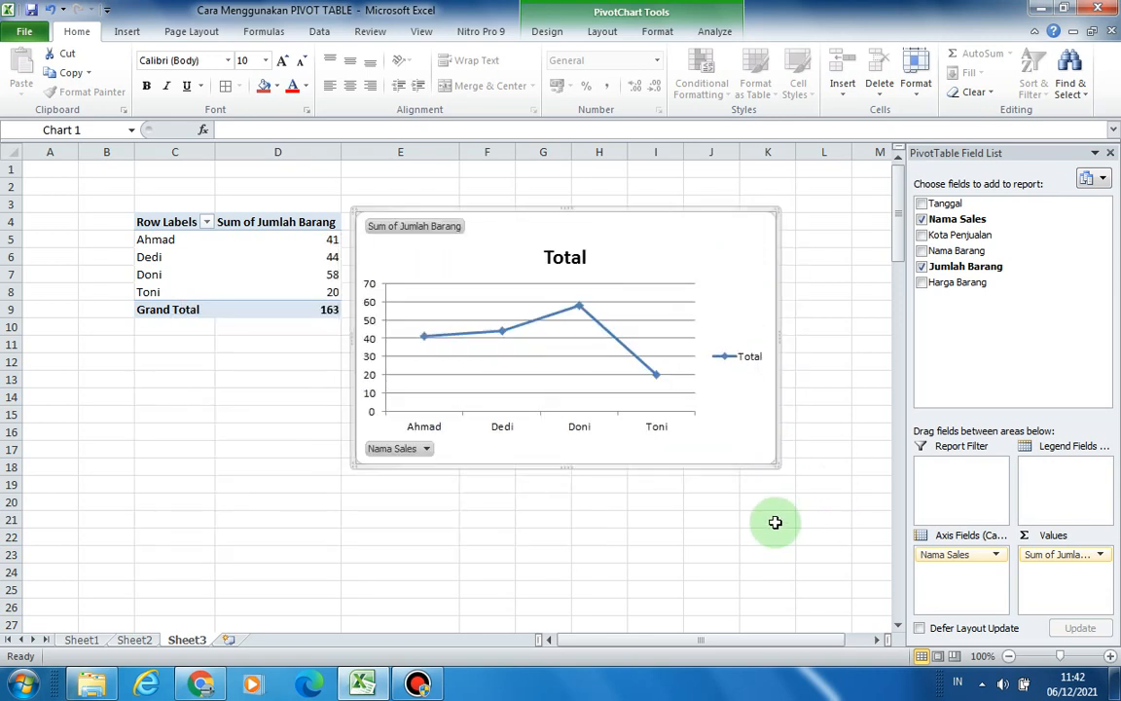
left_click(787, 525)
left_click(768, 463)
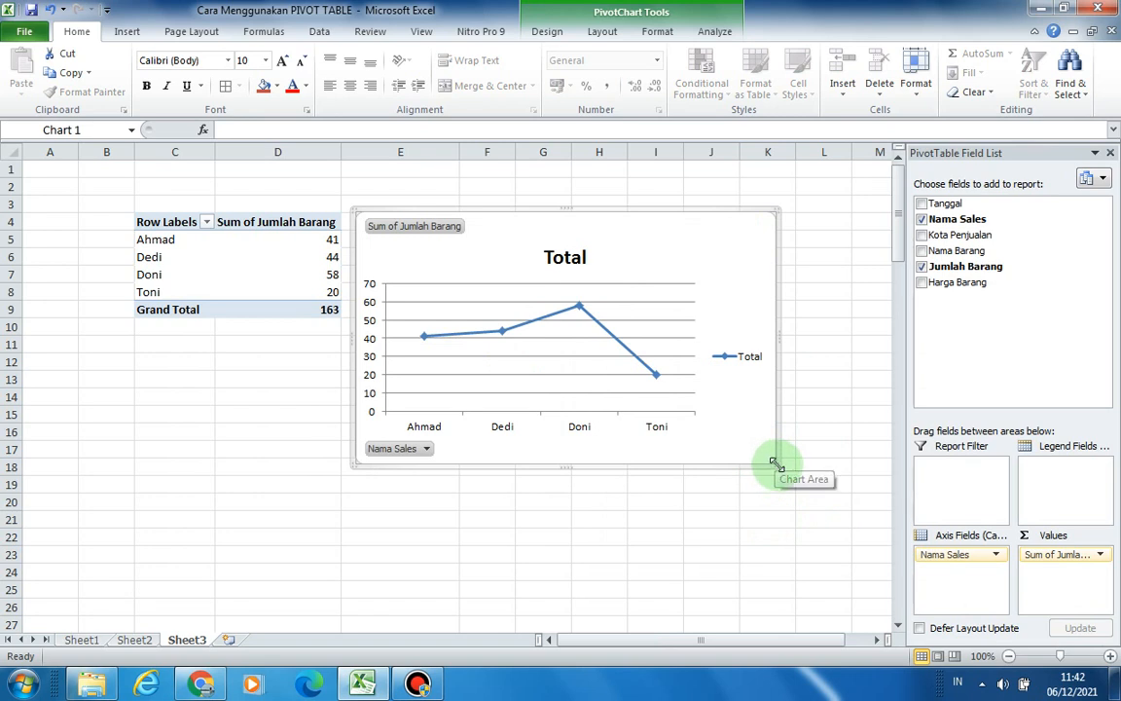
left_click_drag(774, 463, 863, 518)
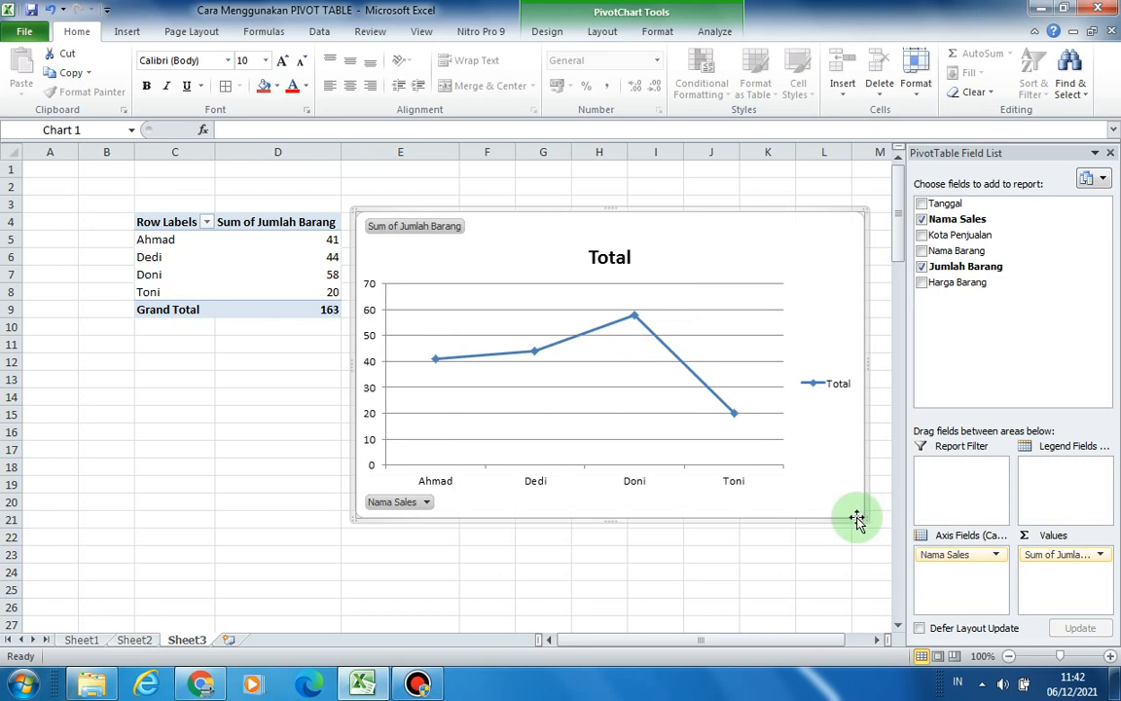
Try Harga Barang in place of Jumlah Barang in the report, and remove Harga Barang again
left_click(921, 269)
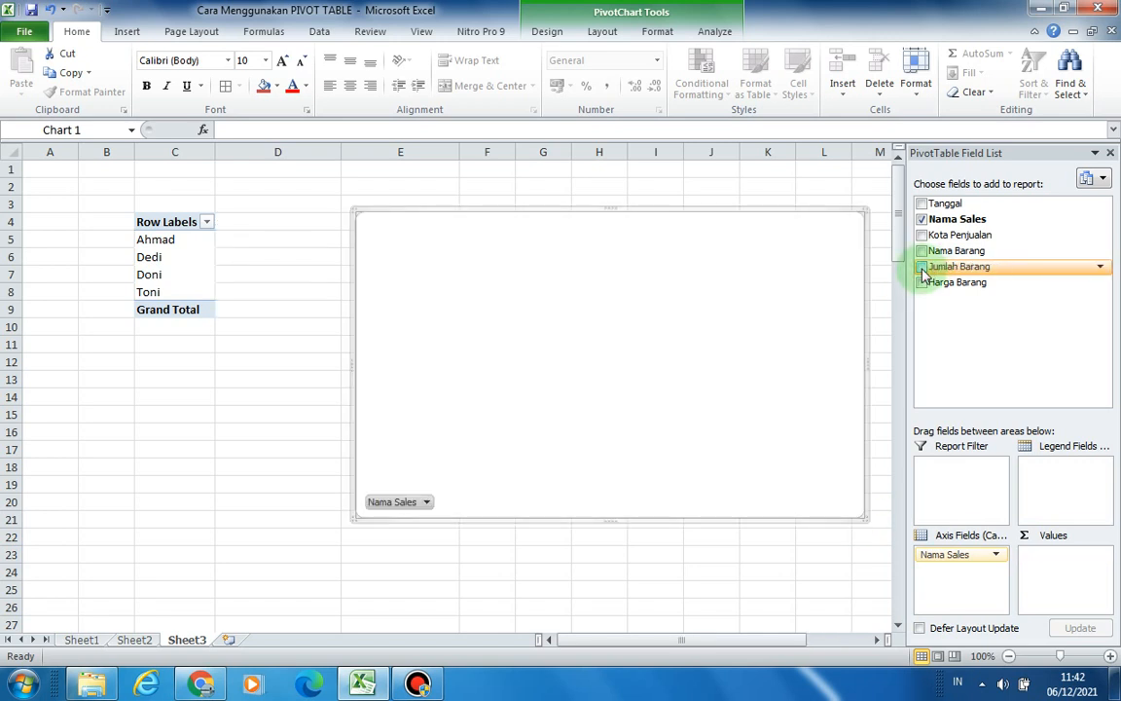
left_click(922, 282)
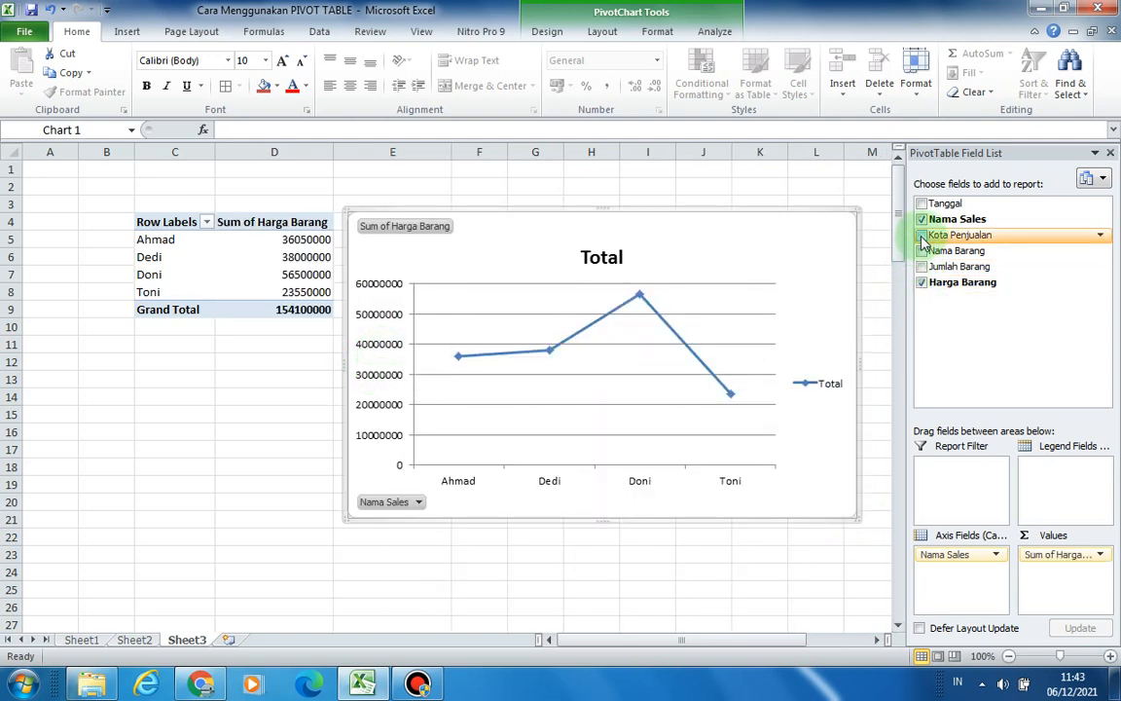
left_click(922, 283)
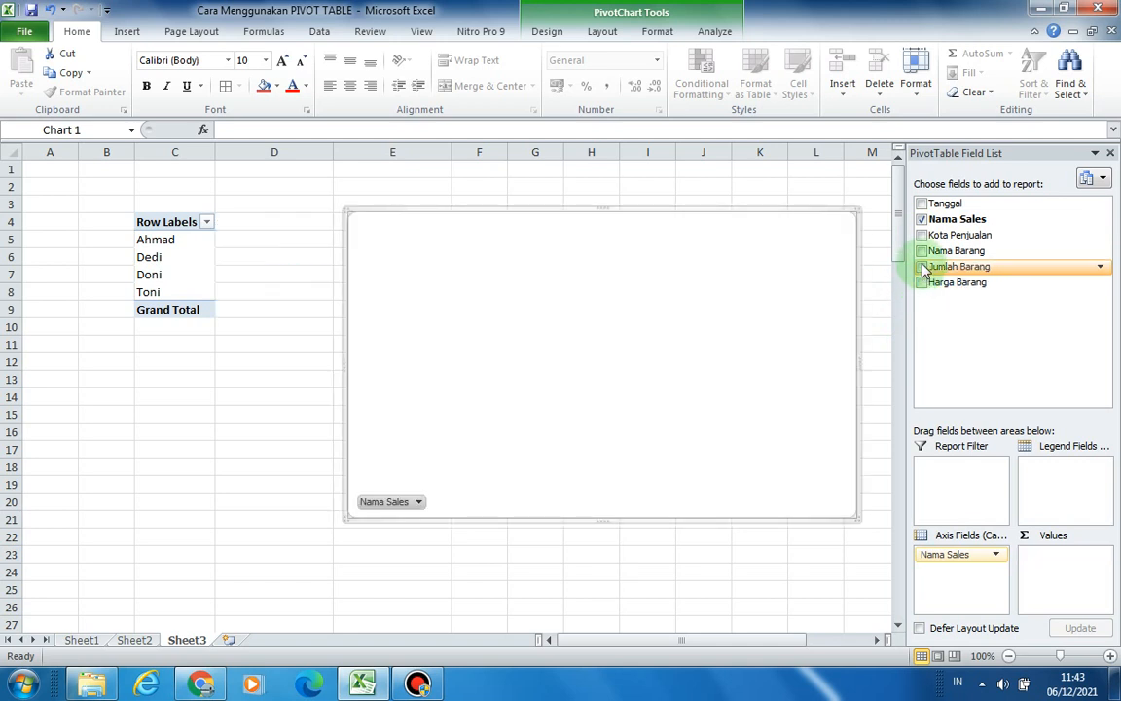
Add Nama Barang and Jumlah Barang to the report, trying Kota Penjualan and removing it again
left_click(921, 251)
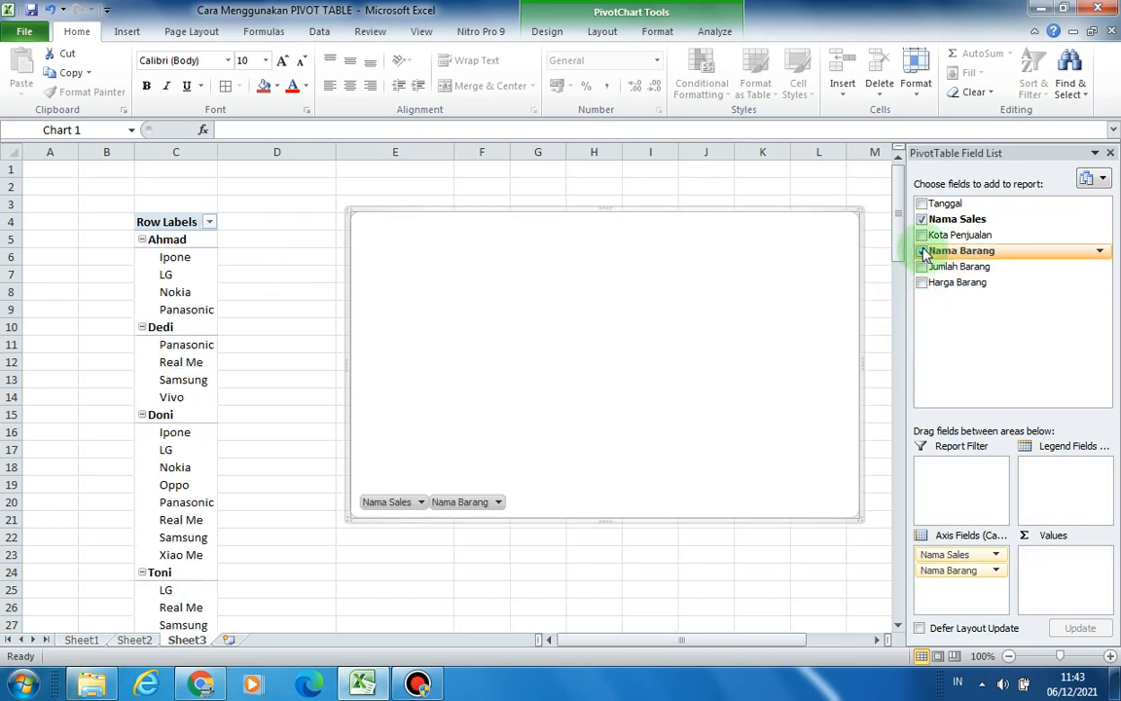
left_click(922, 236)
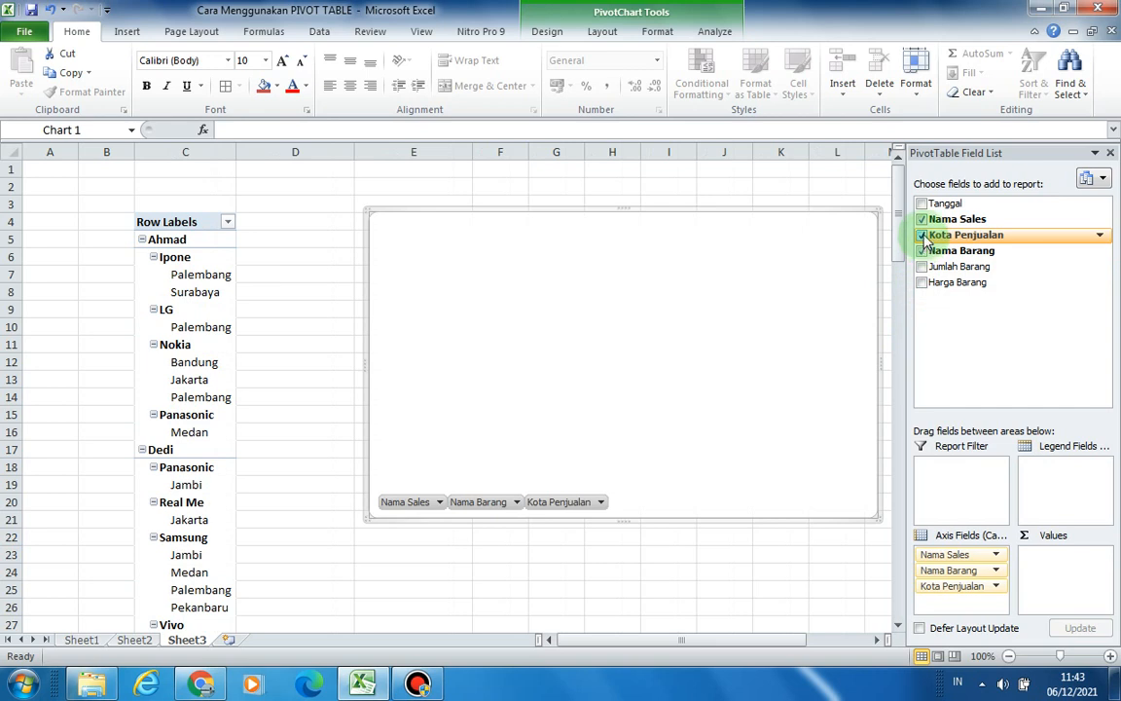
left_click(922, 236)
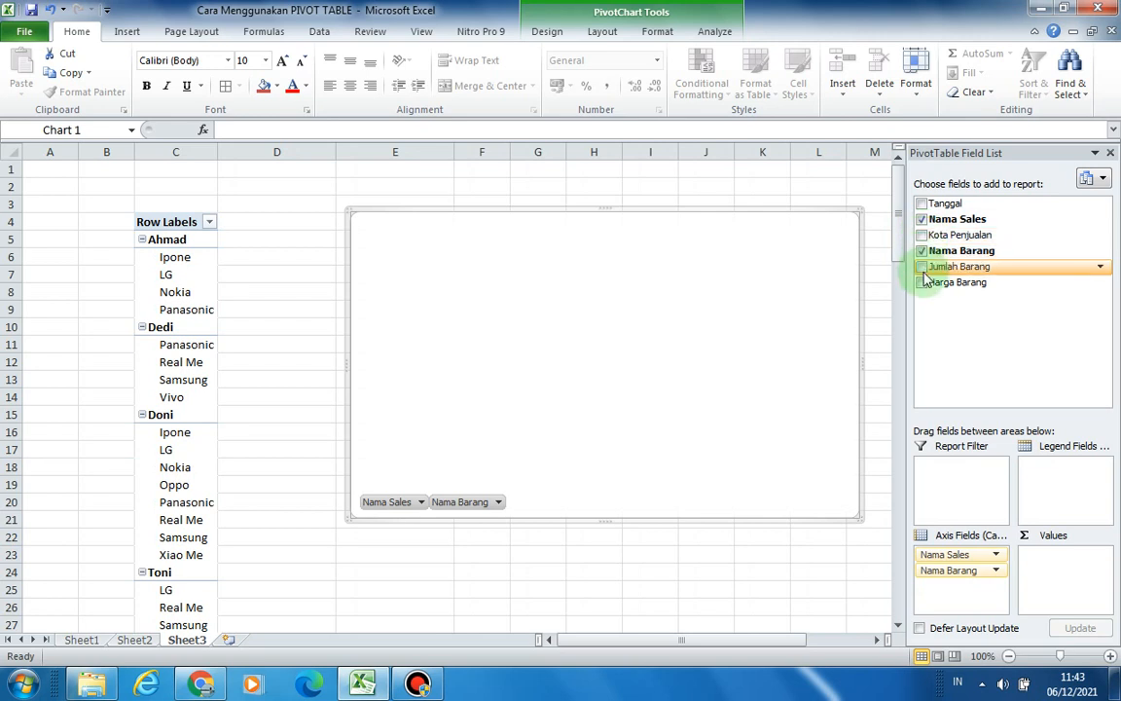
left_click(923, 268)
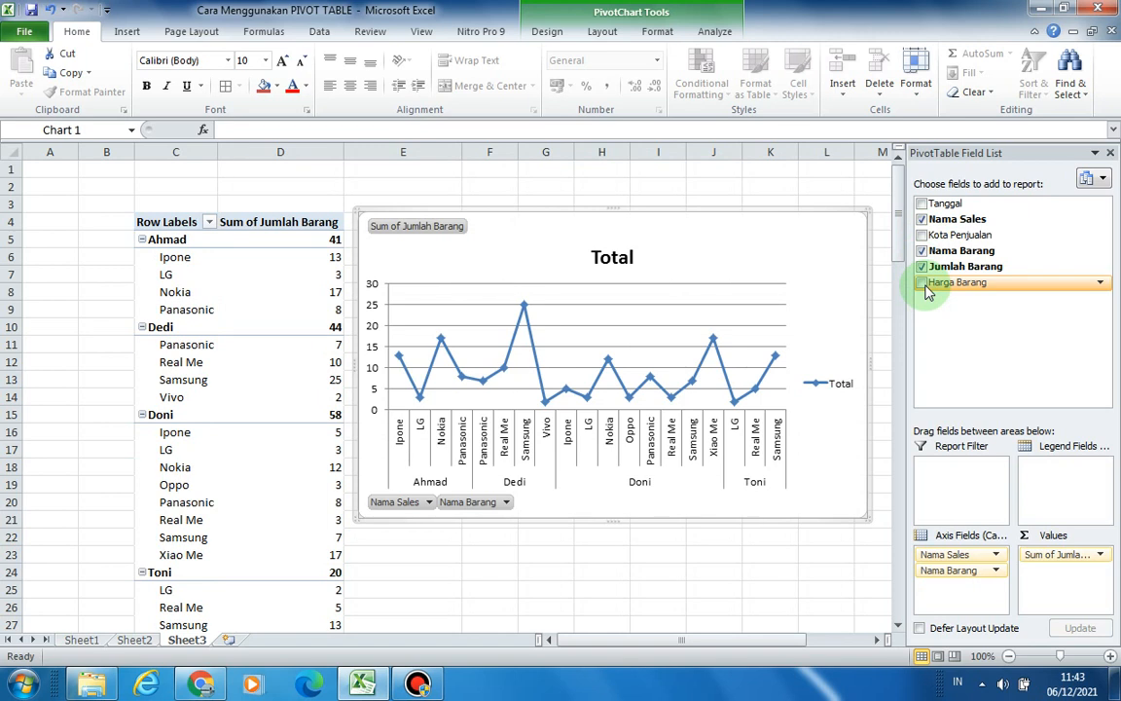
Remove Nama Sales and add it back so it nests beneath Nama Barang, and dismiss the Windows color scheme prompt
left_click(922, 220)
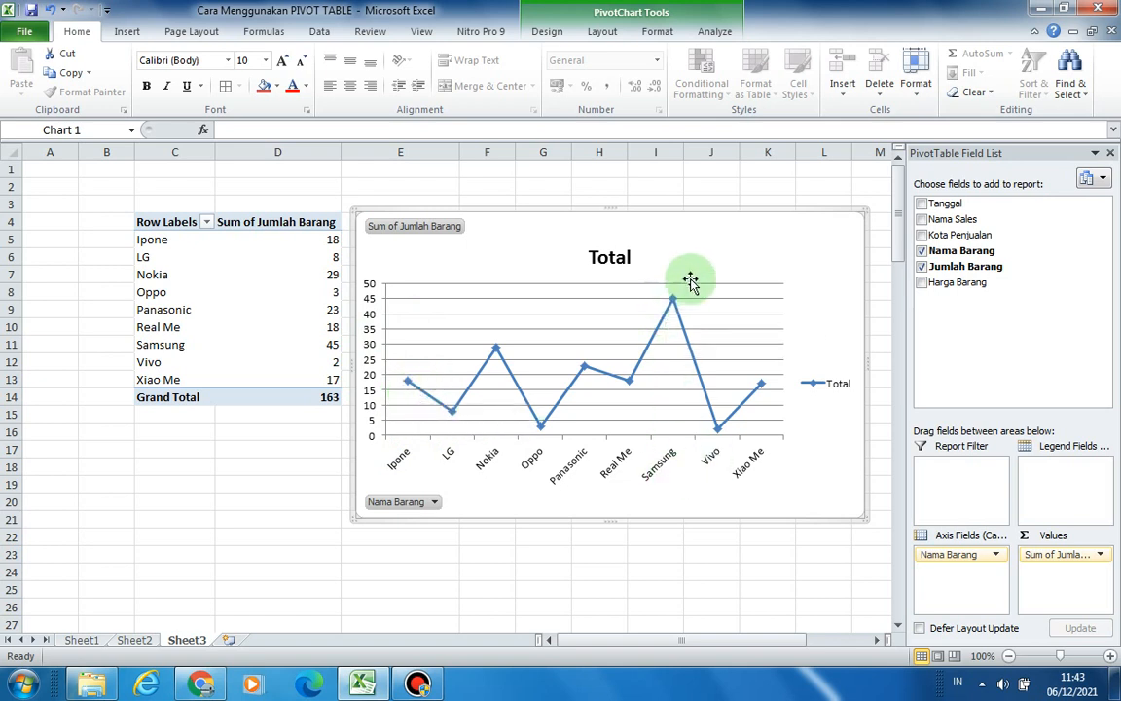
left_click(922, 219)
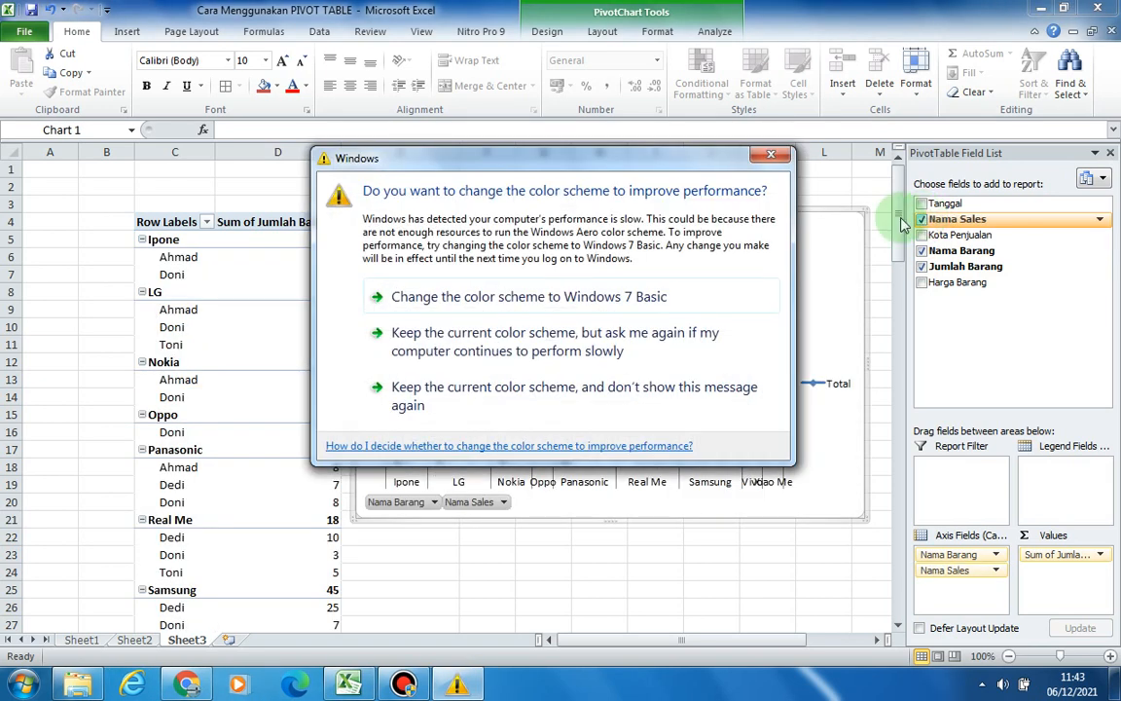
left_click(776, 154)
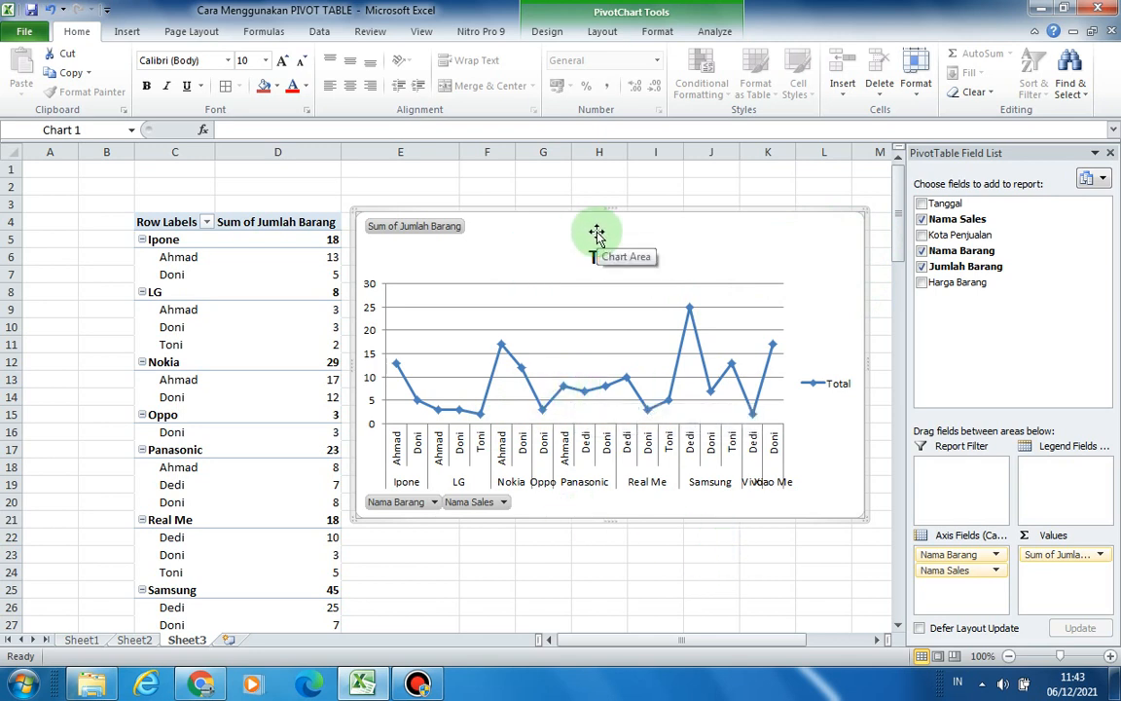
left_click(722, 185)
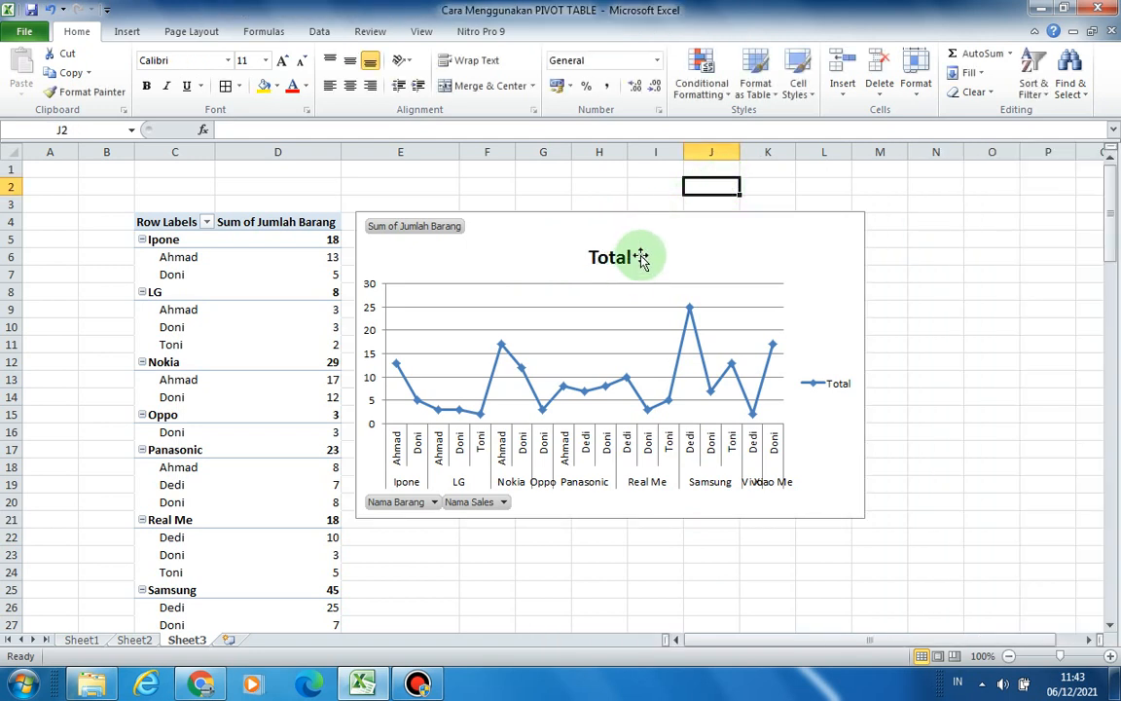
scroll(233, 371, "down", 3)
scroll(232, 371, "up", 3)
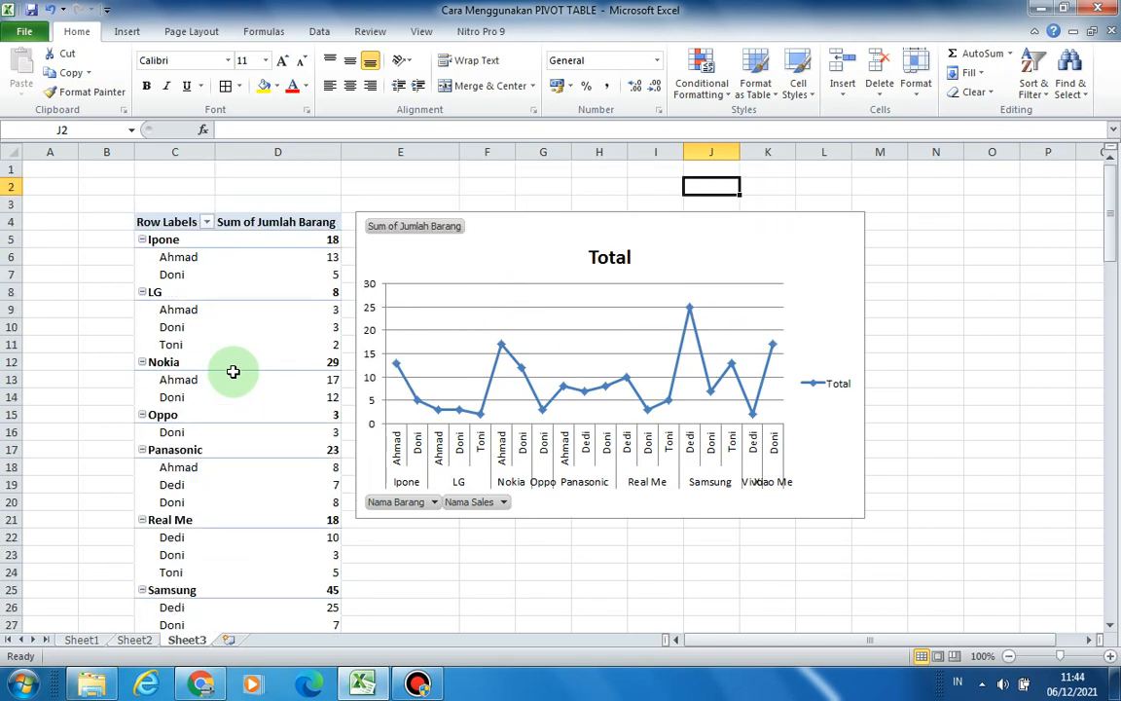
Collapse every product group in the PivotTable, from Ipone through Xiao Me
left_click(143, 242)
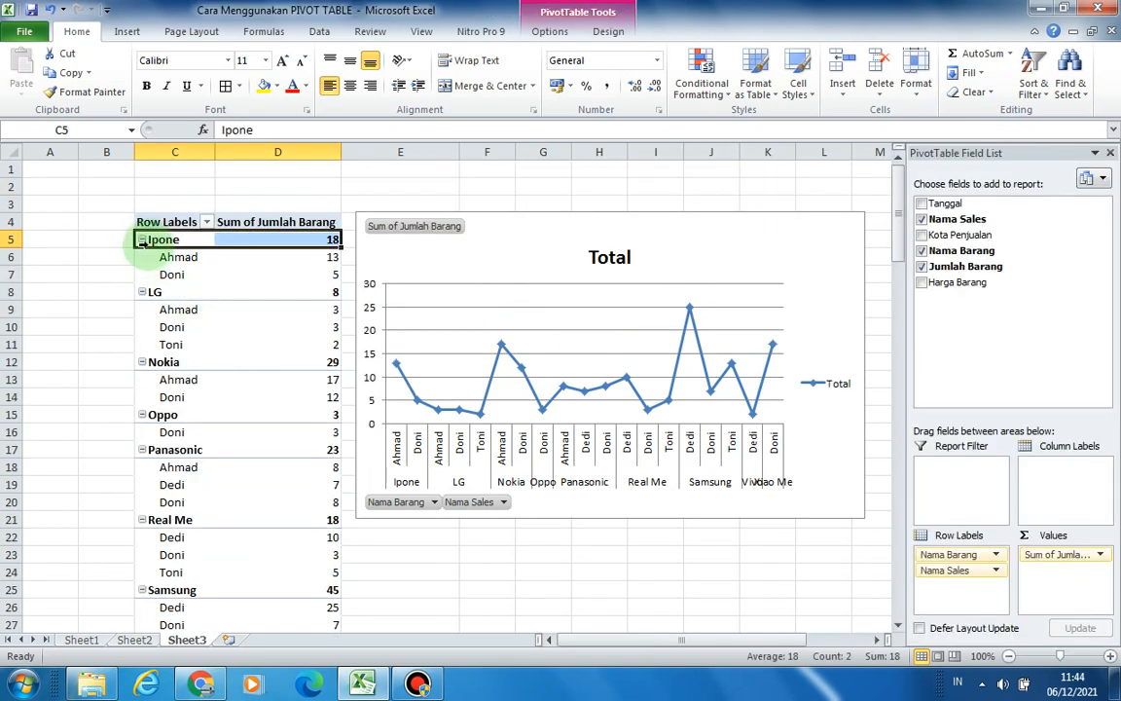
left_click(142, 292)
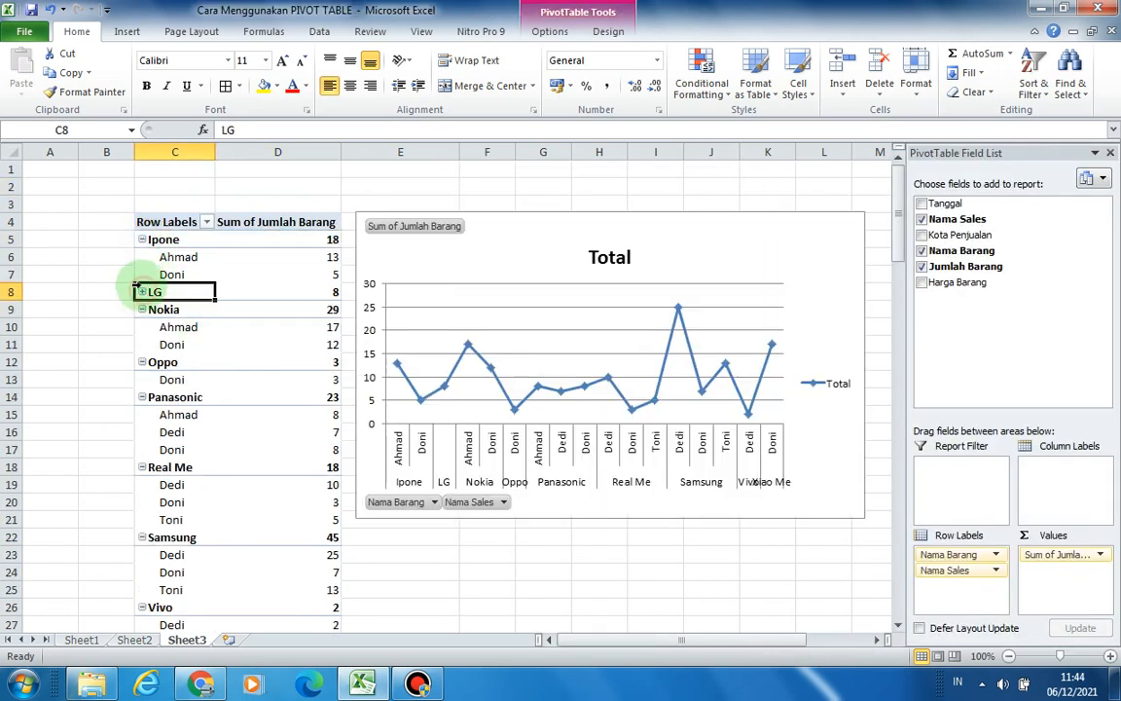
left_click(143, 240)
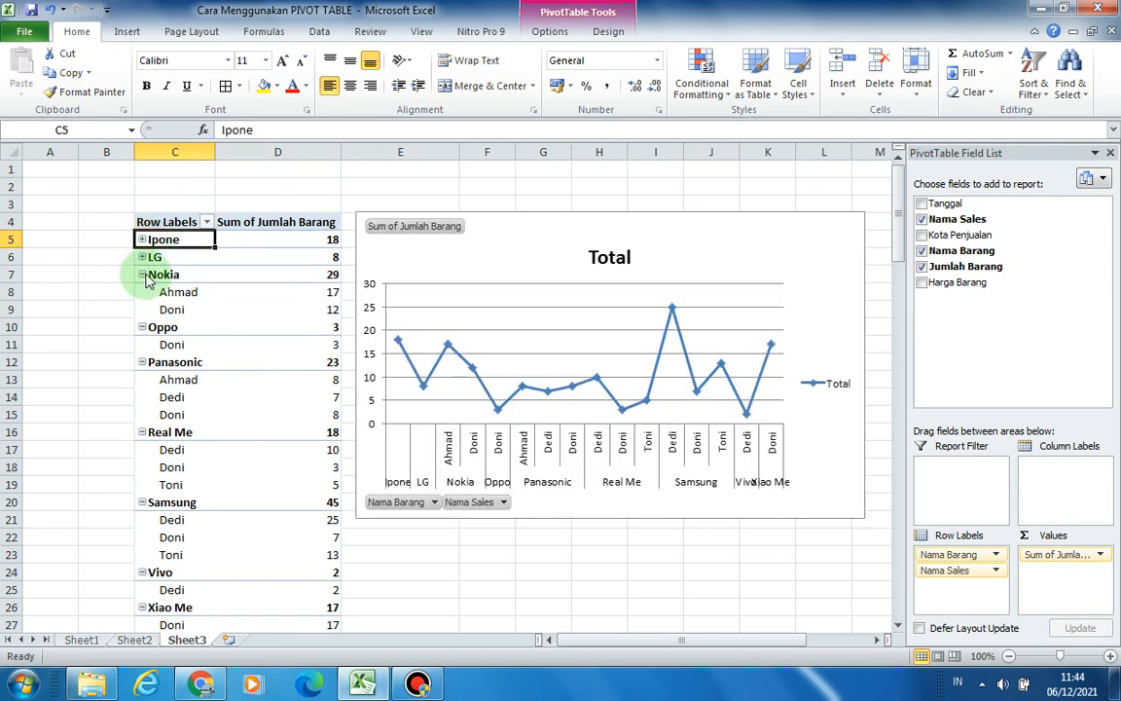
left_click(143, 275)
left_click(142, 292)
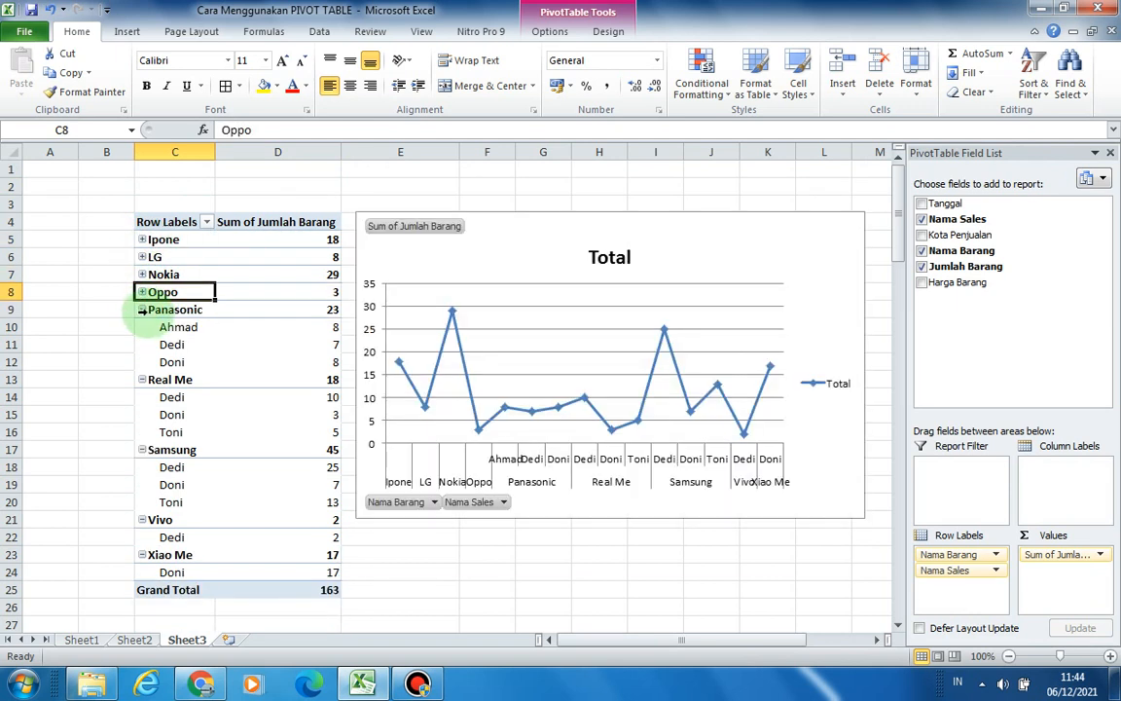
left_click(143, 310)
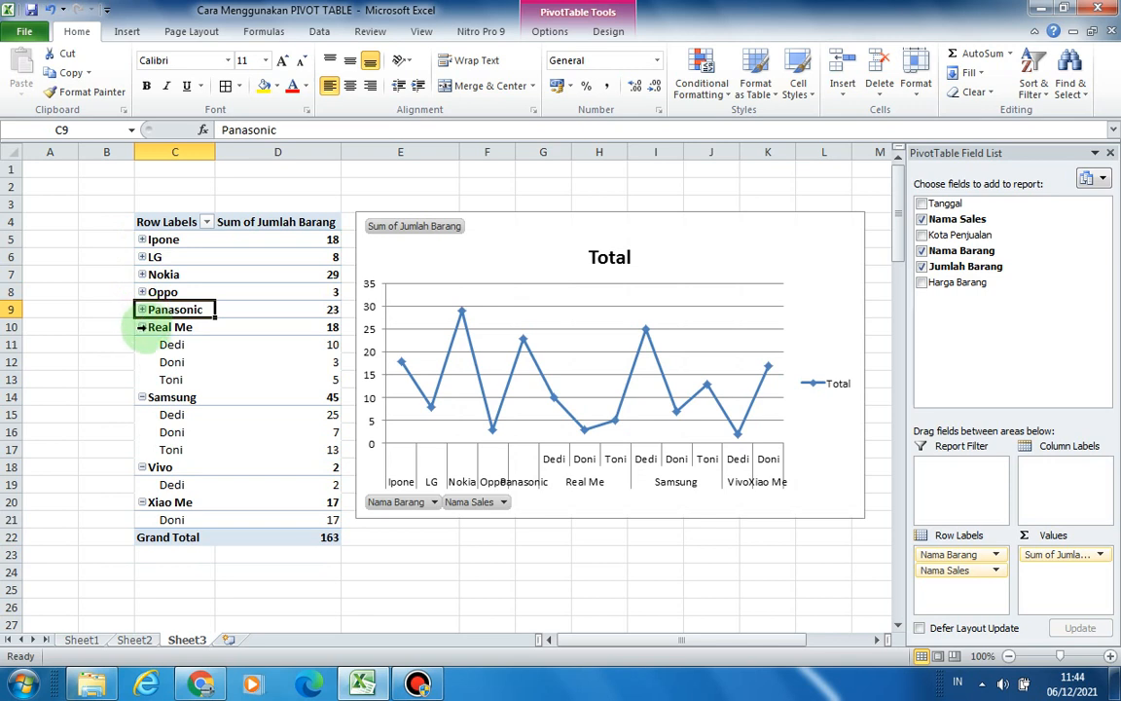
left_click(144, 326)
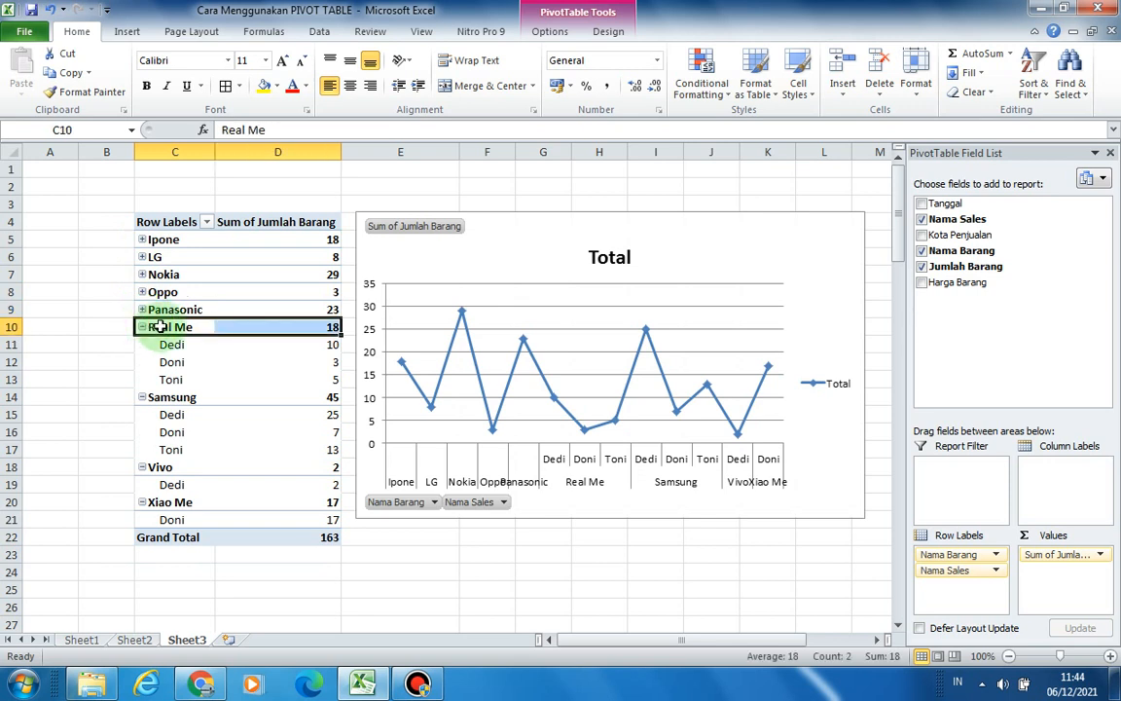
left_click(142, 327)
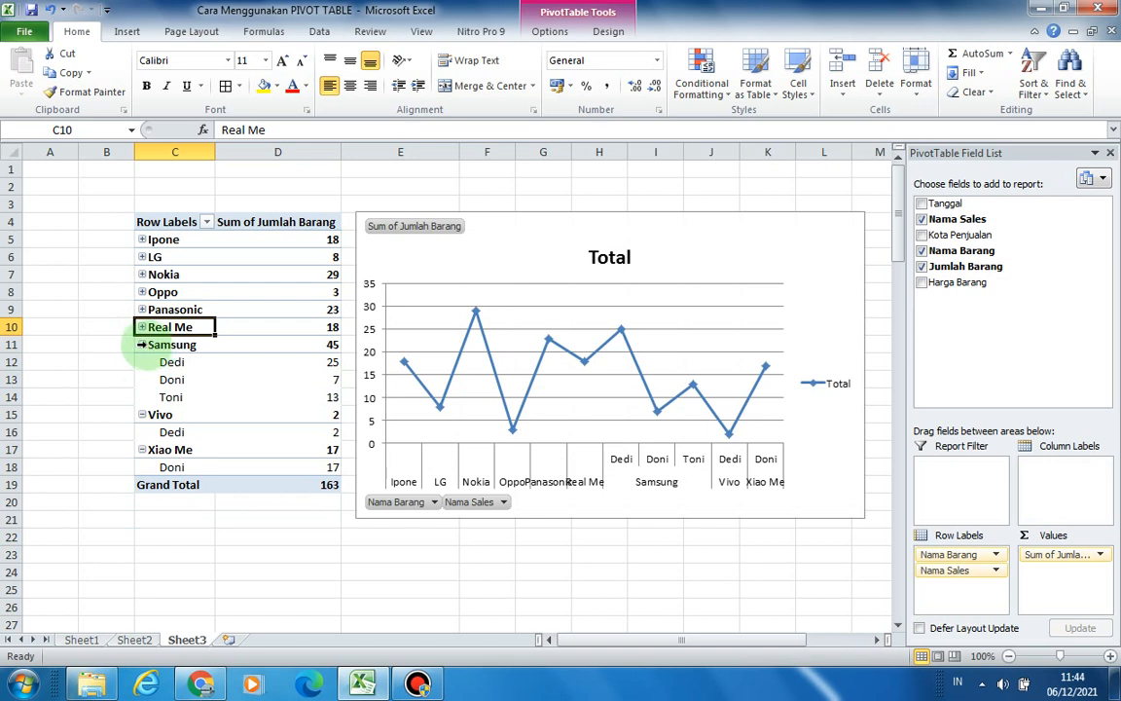
left_click(142, 345)
left_click(142, 362)
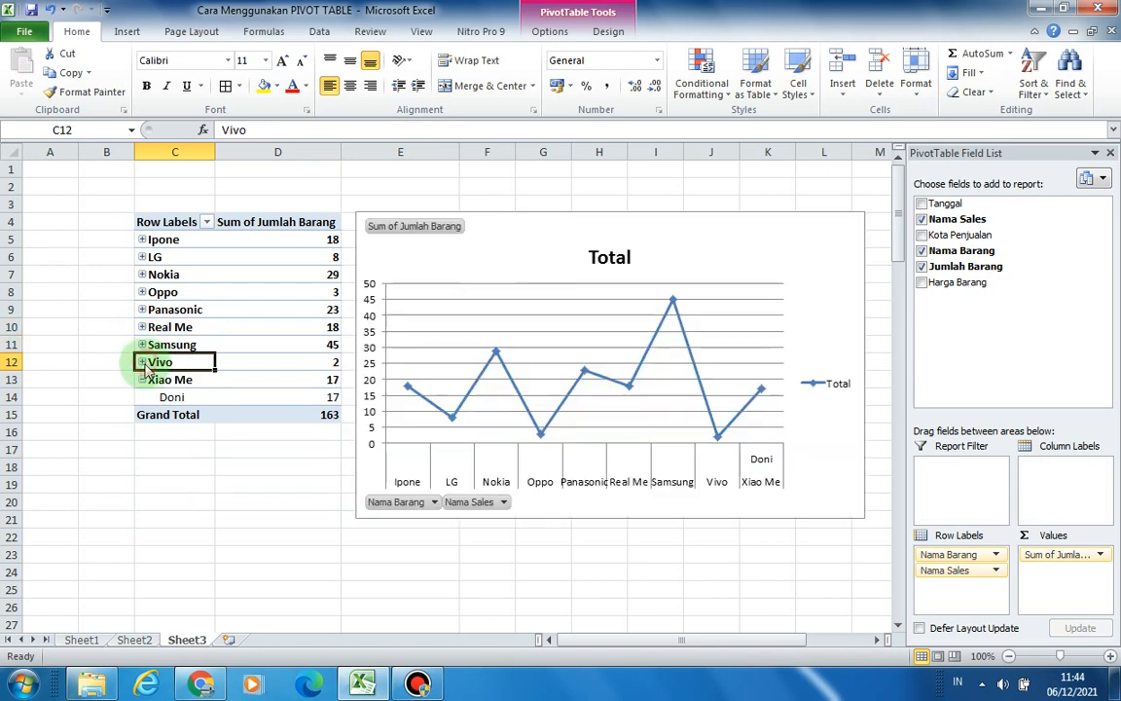
left_click(142, 379)
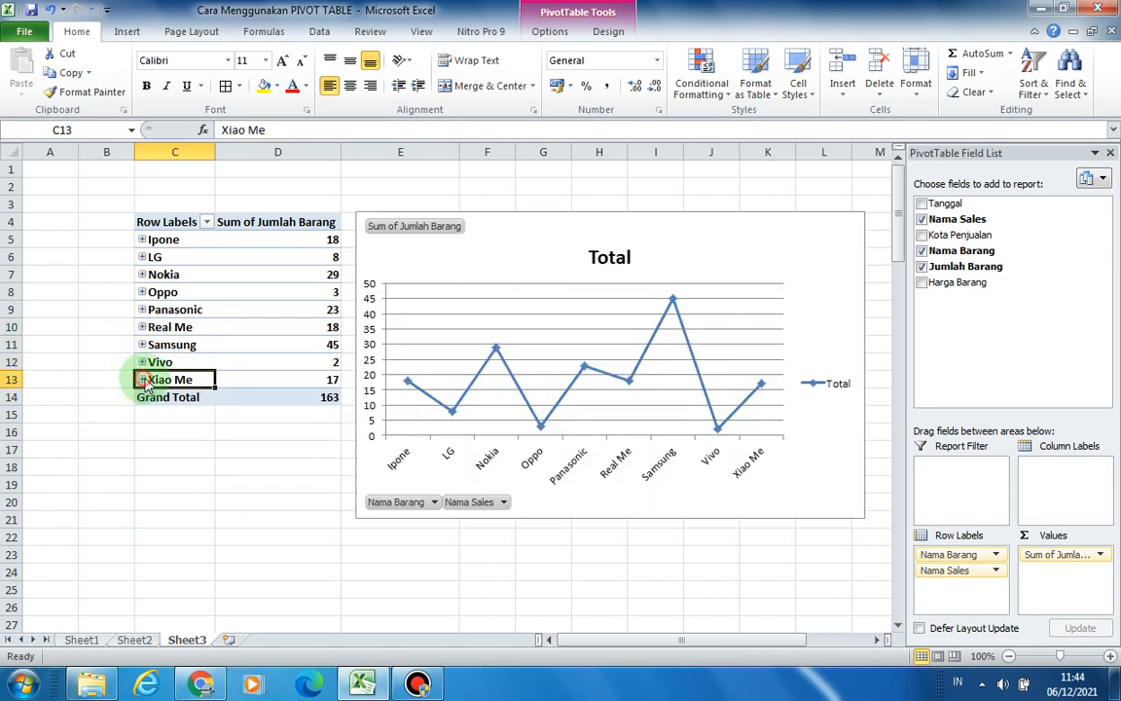
left_click(313, 171)
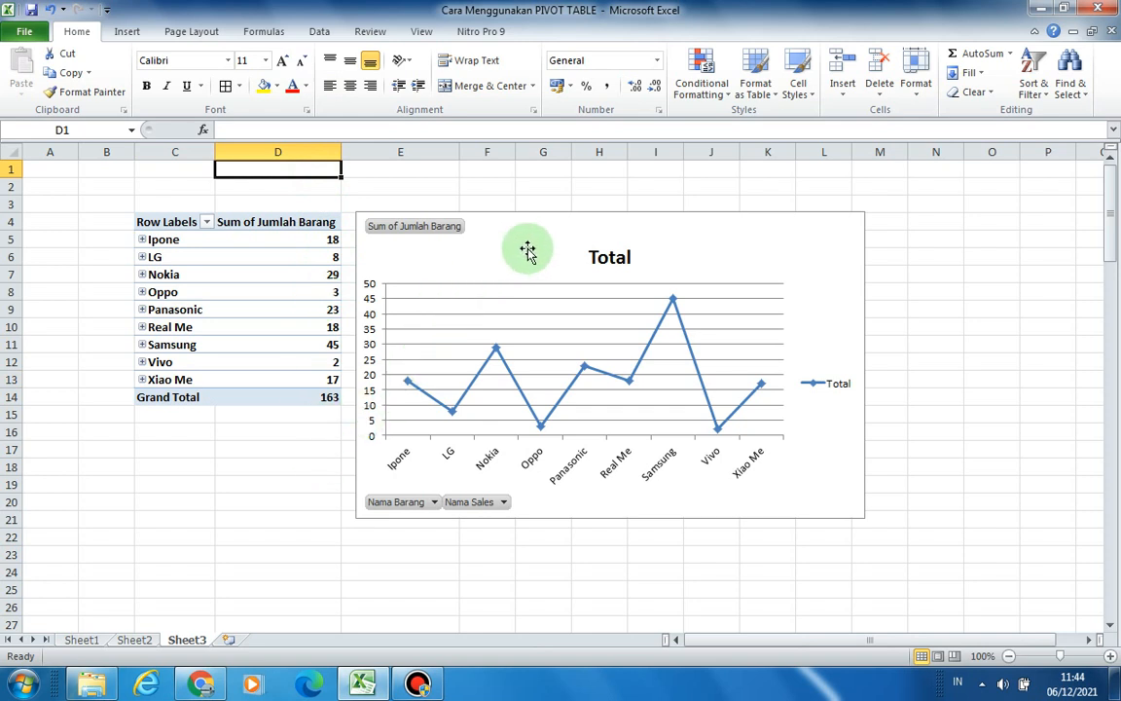
Nudge the PivotChart slightly closer to the PivotTable and dismiss the Windows color scheme prompt, leaving the chart selected
left_click(555, 223)
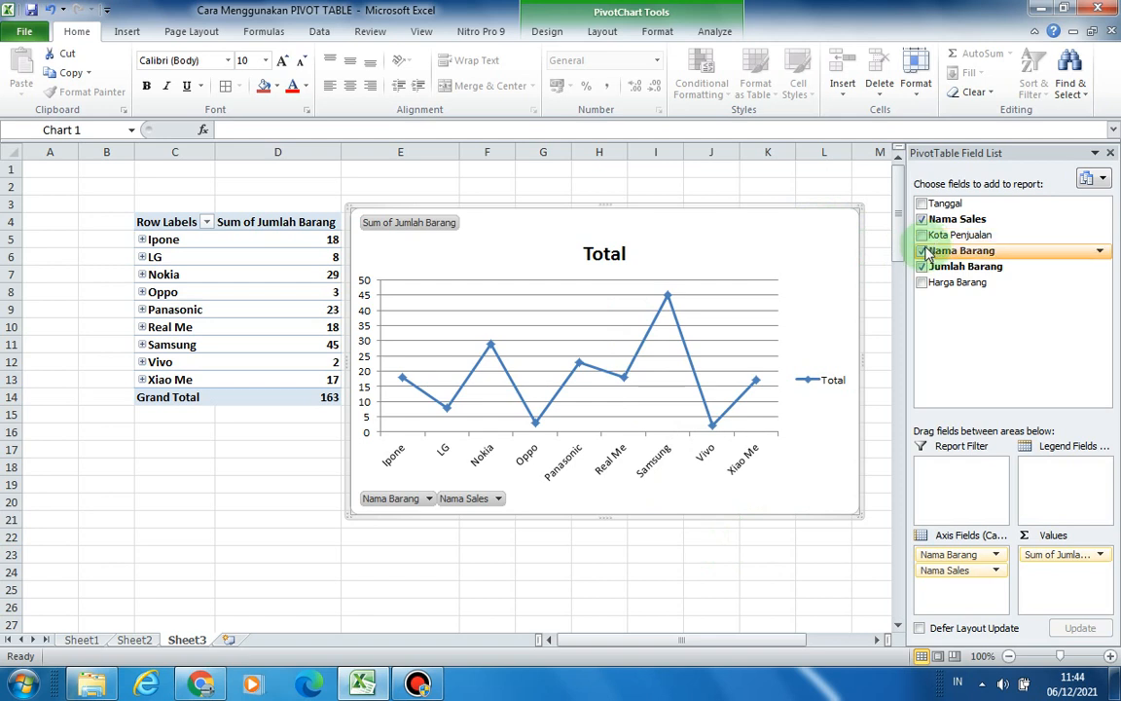
left_click(860, 183)
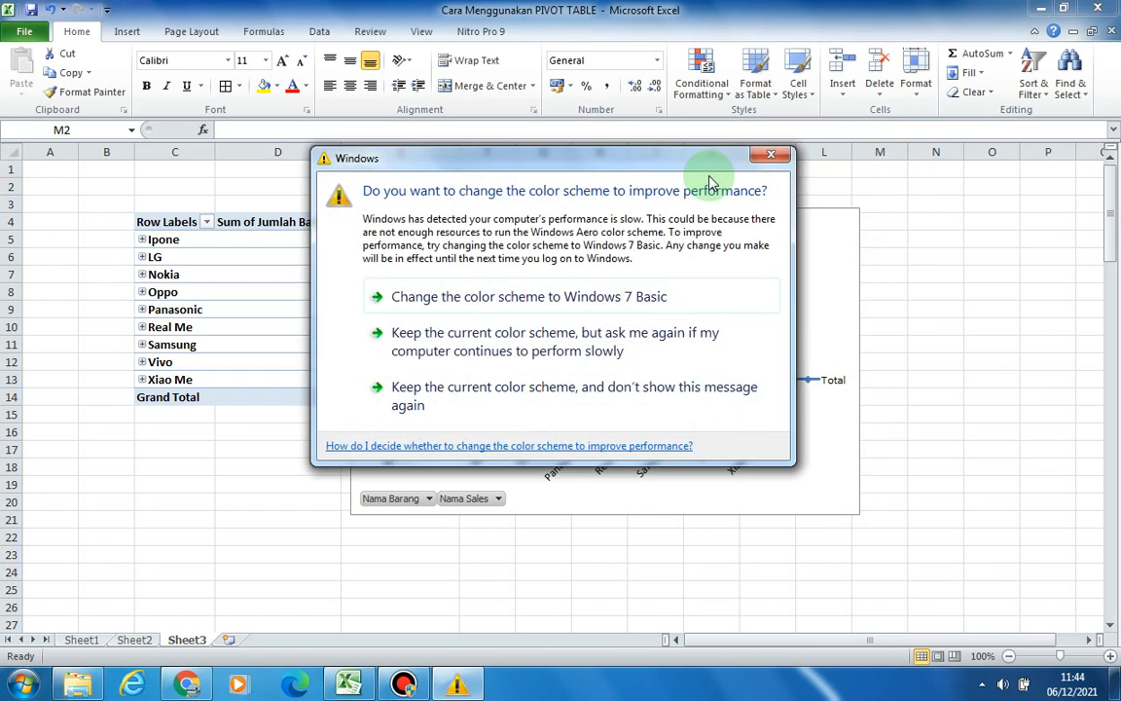
left_click(779, 156)
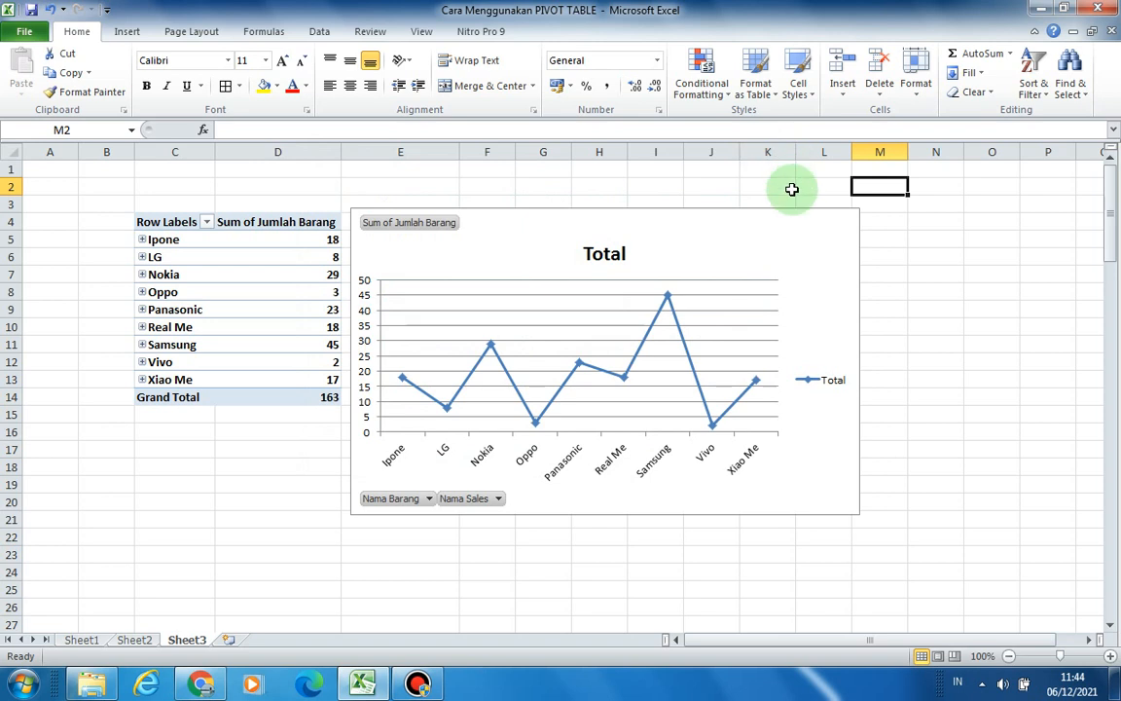
left_click(780, 183)
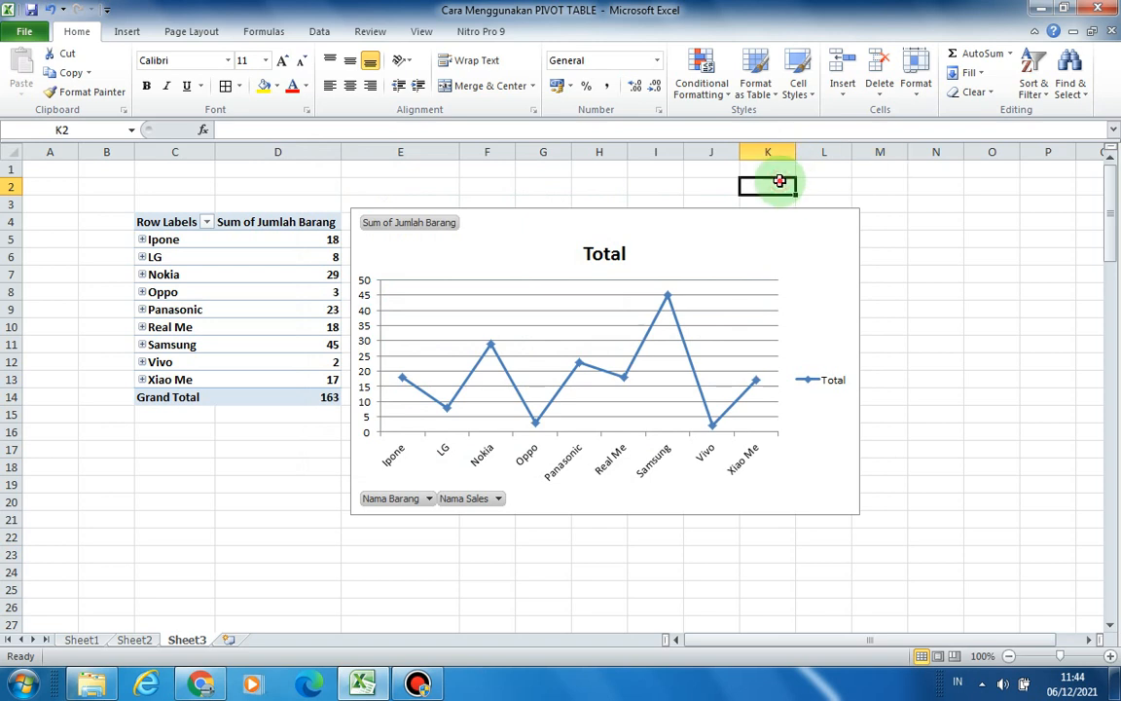
left_click(821, 224)
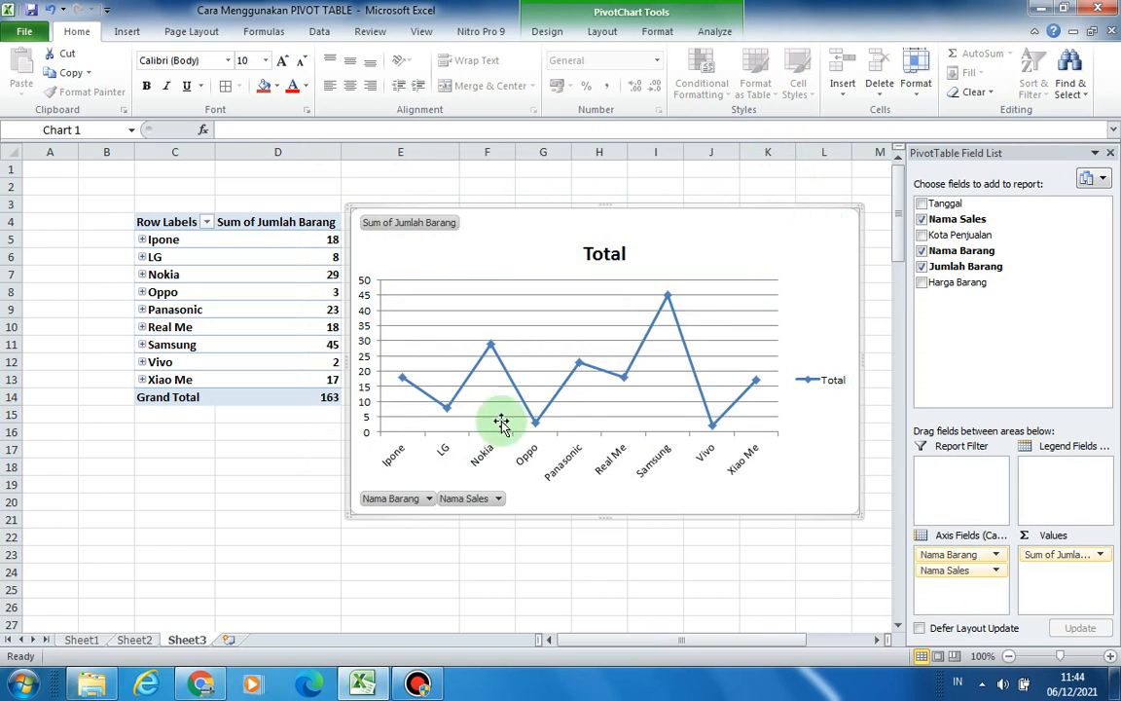
Review the sales table on Sheet1 and both PivotTables on Sheet2, and return to the PivotTable and PivotChart on Sheet3
left_click(273, 501)
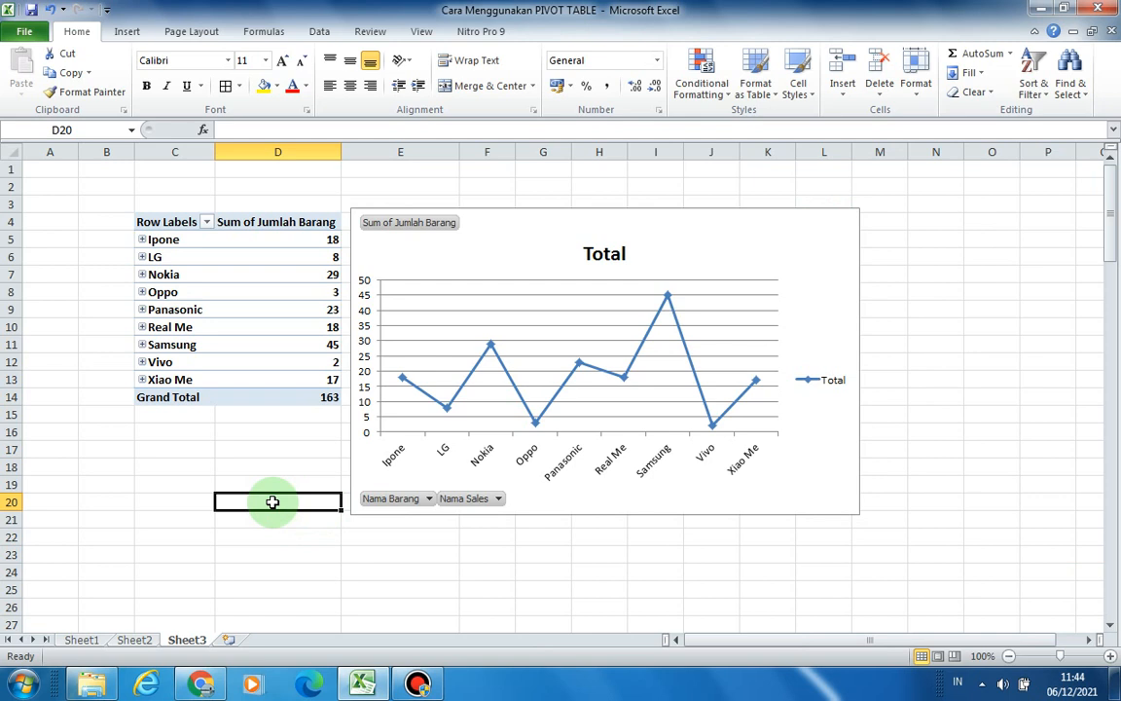
left_click(179, 570)
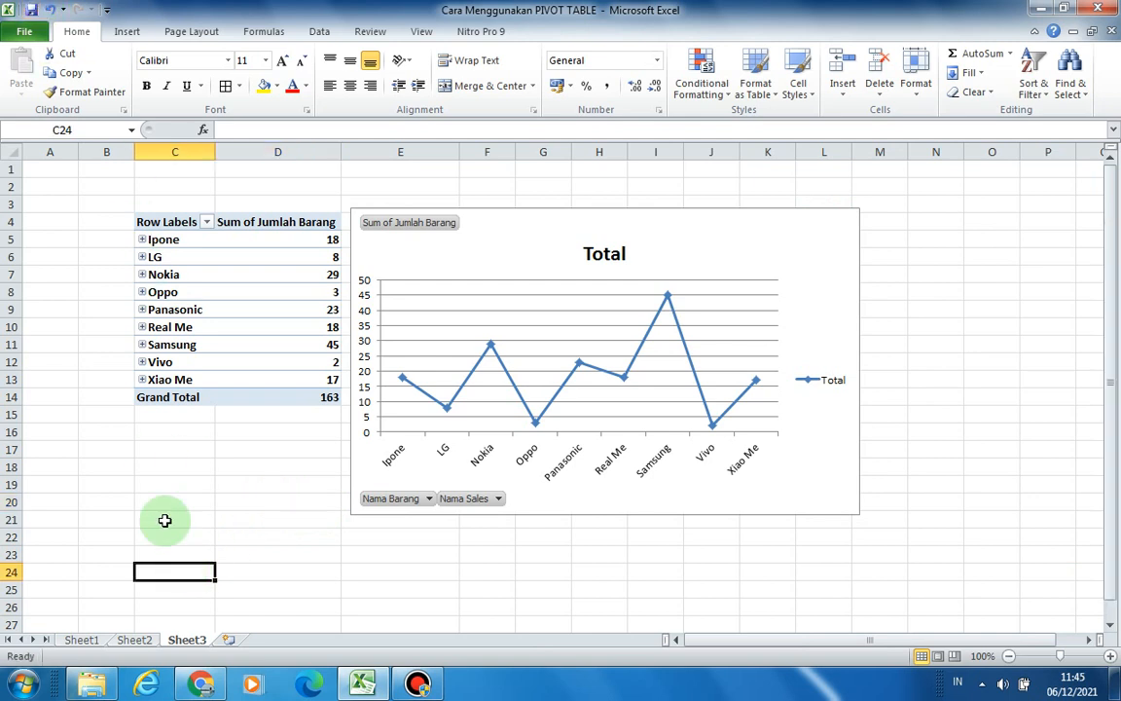
left_click(82, 640)
left_click(544, 352)
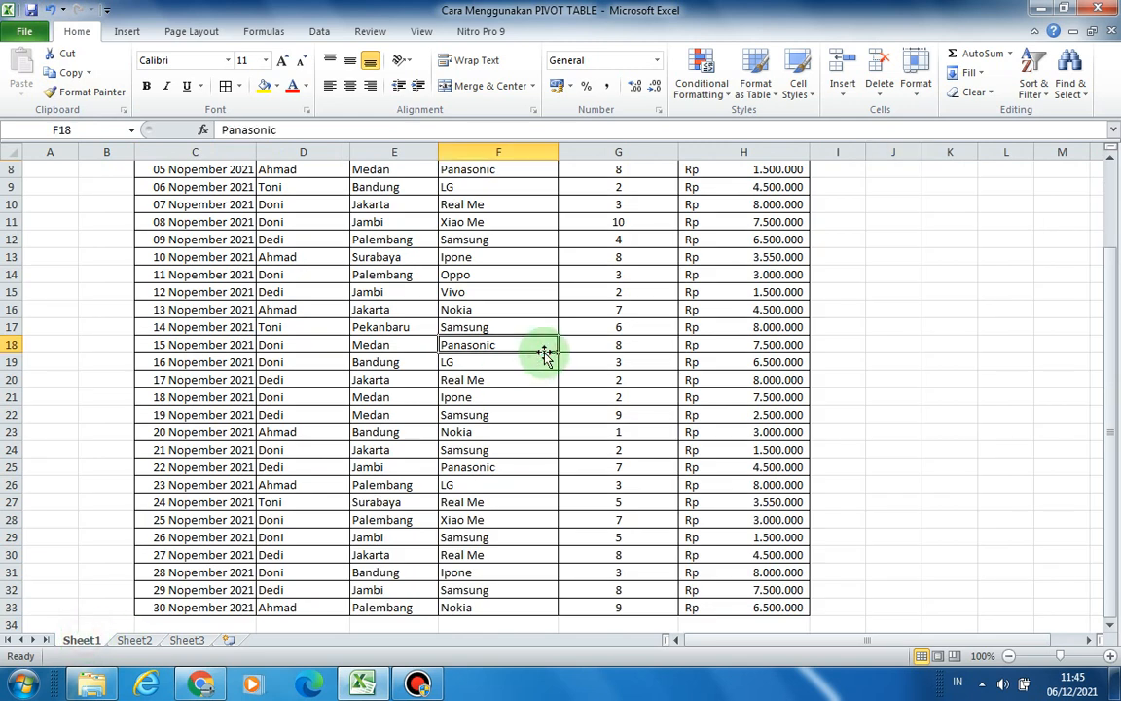
scroll(588, 323, "up", 3)
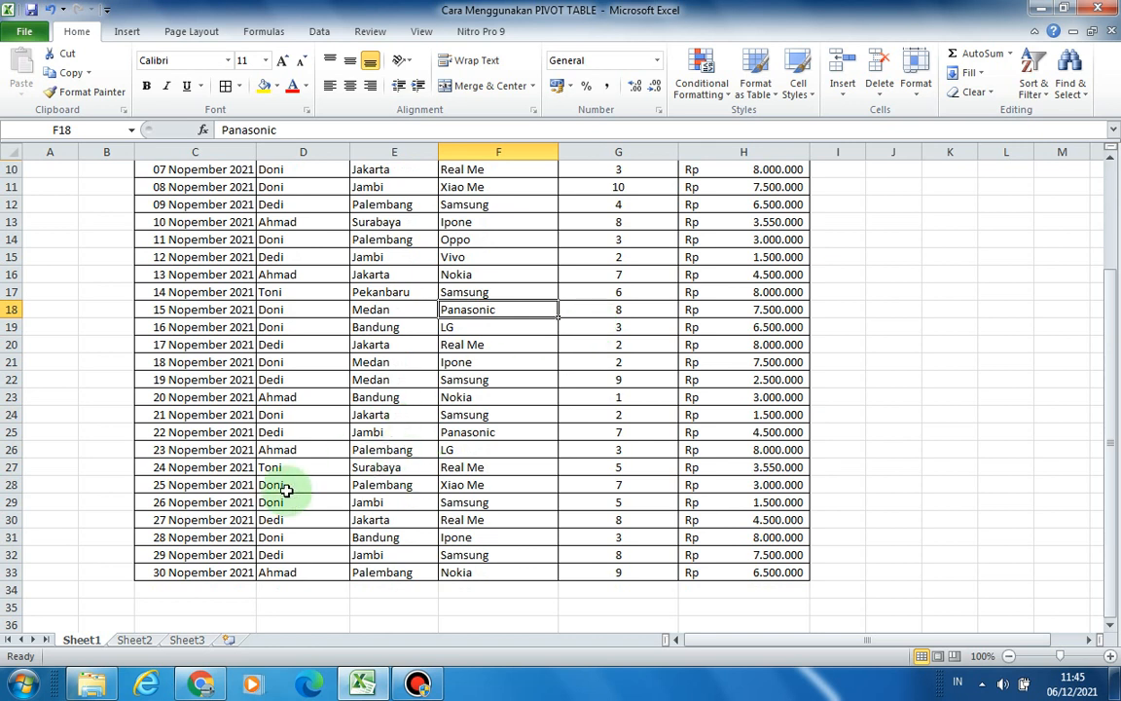
left_click(146, 640)
left_click(225, 446)
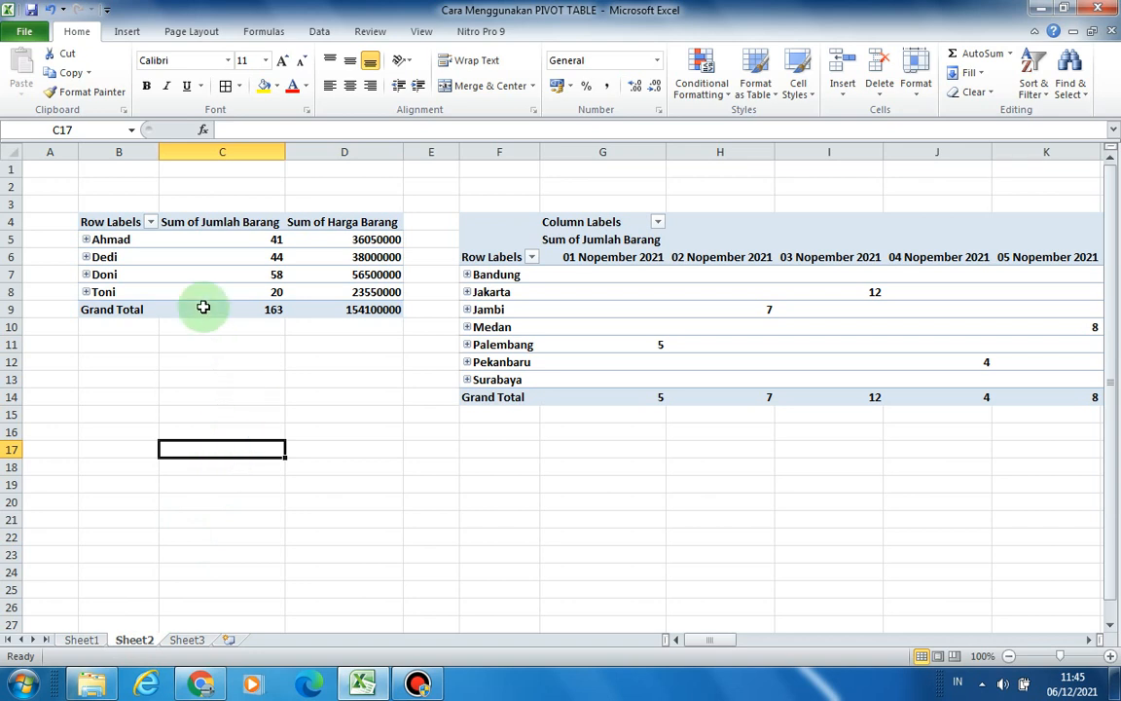
left_click(187, 639)
left_click(245, 496)
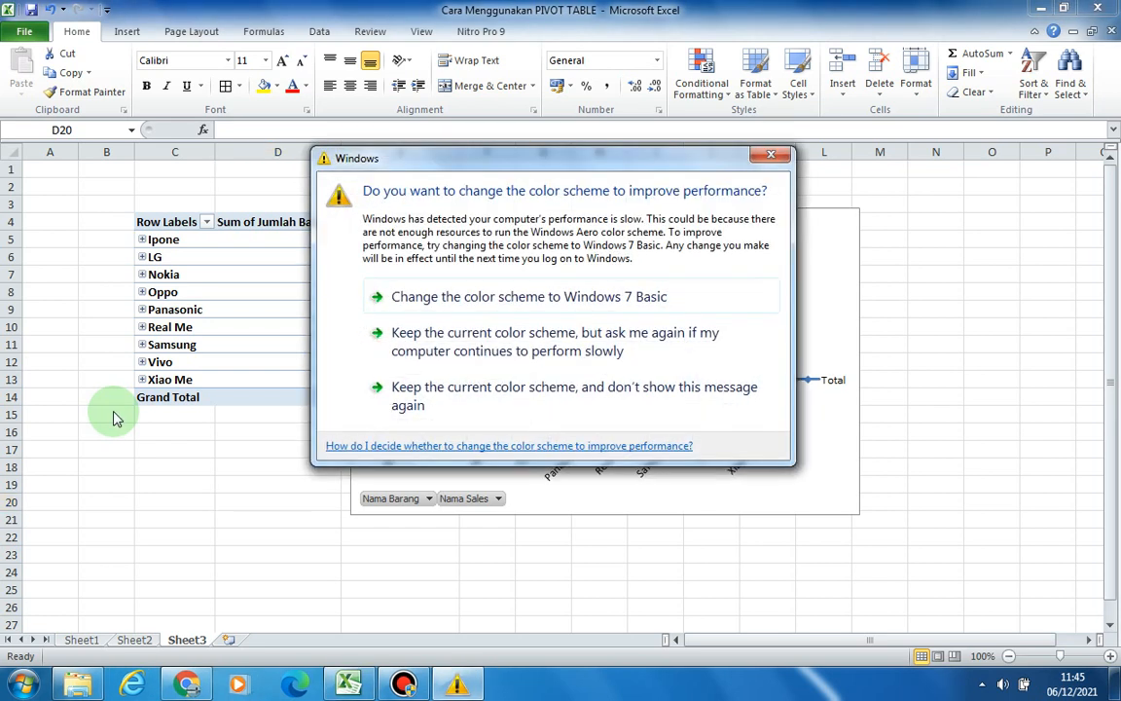
Dismiss the Windows color scheme prompt and select the empty cell O11 beside the PivotChart
left_click(775, 157)
left_click(933, 186)
left_click(926, 274)
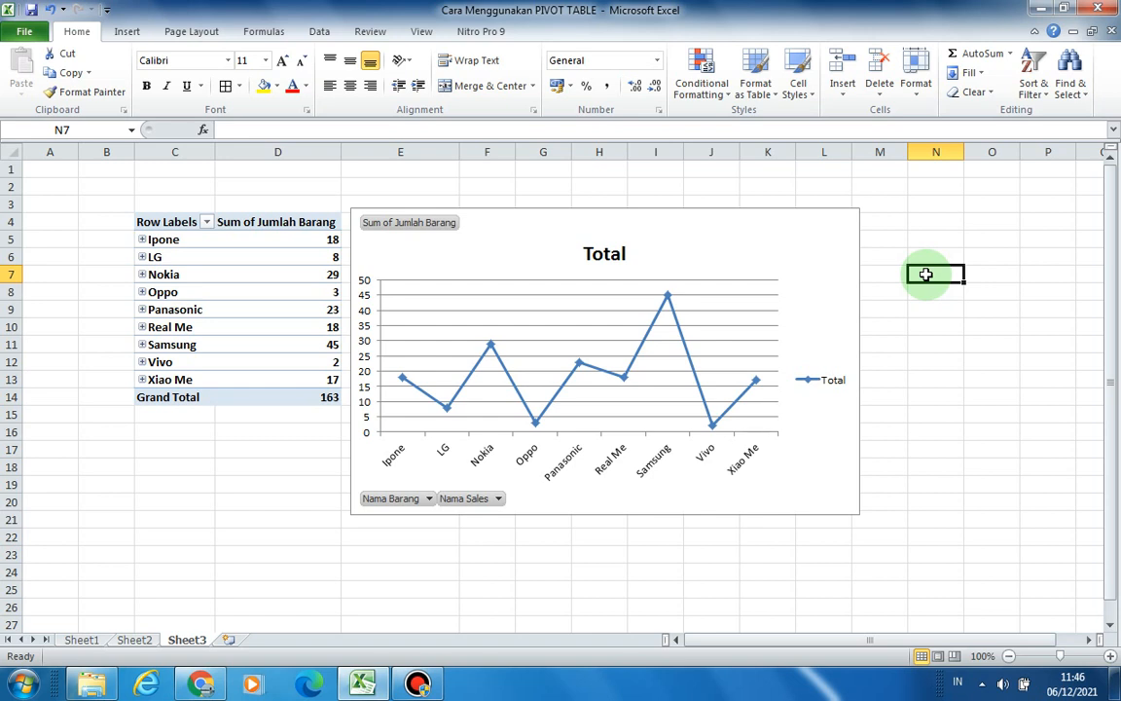
left_click(971, 348)
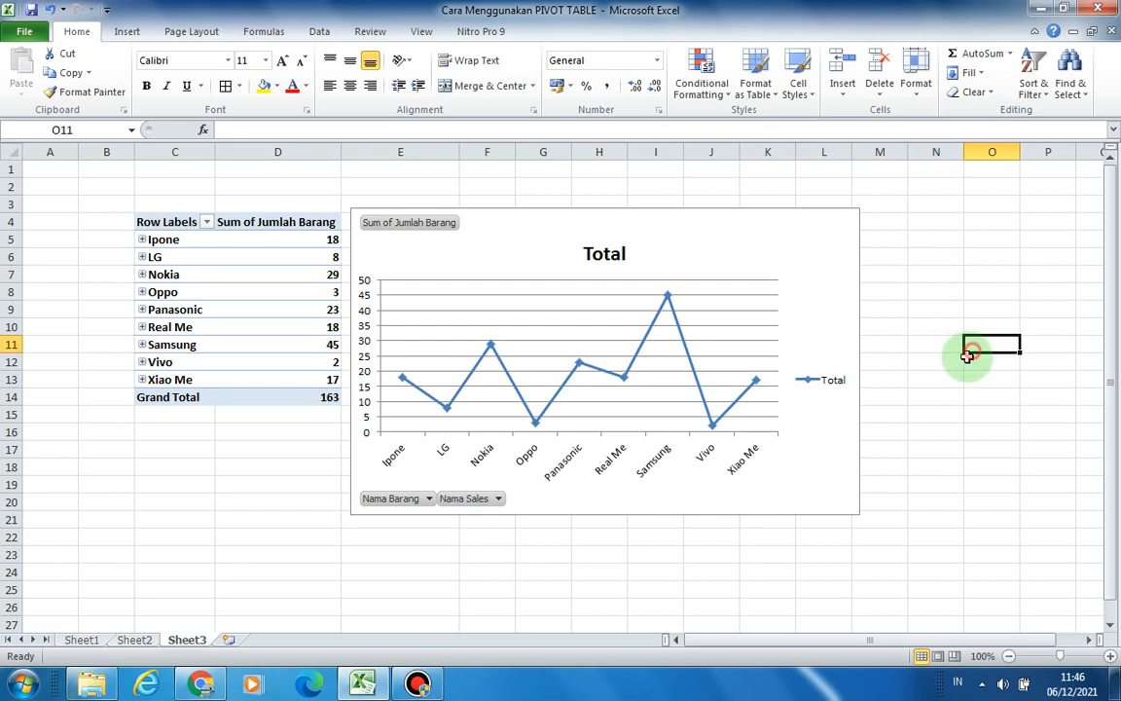
Minimize the workbook window and refresh the Windows desktop three times
left_click(1042, 12)
right_click(531, 177)
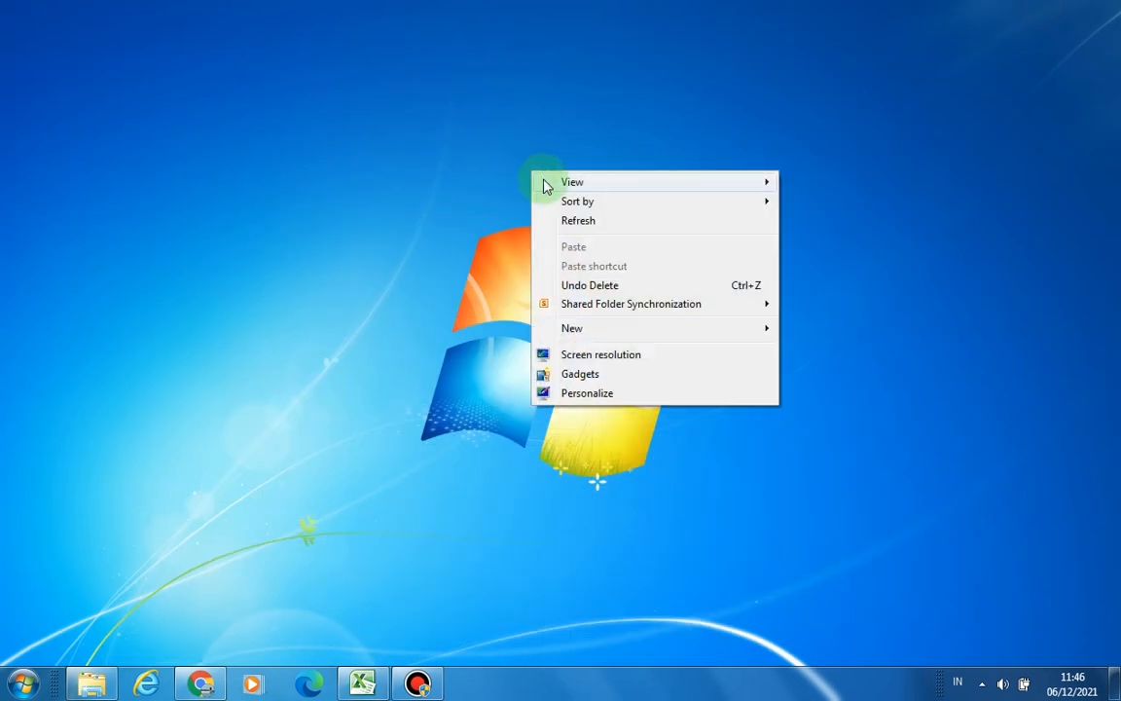
left_click(574, 224)
right_click(608, 216)
left_click(645, 260)
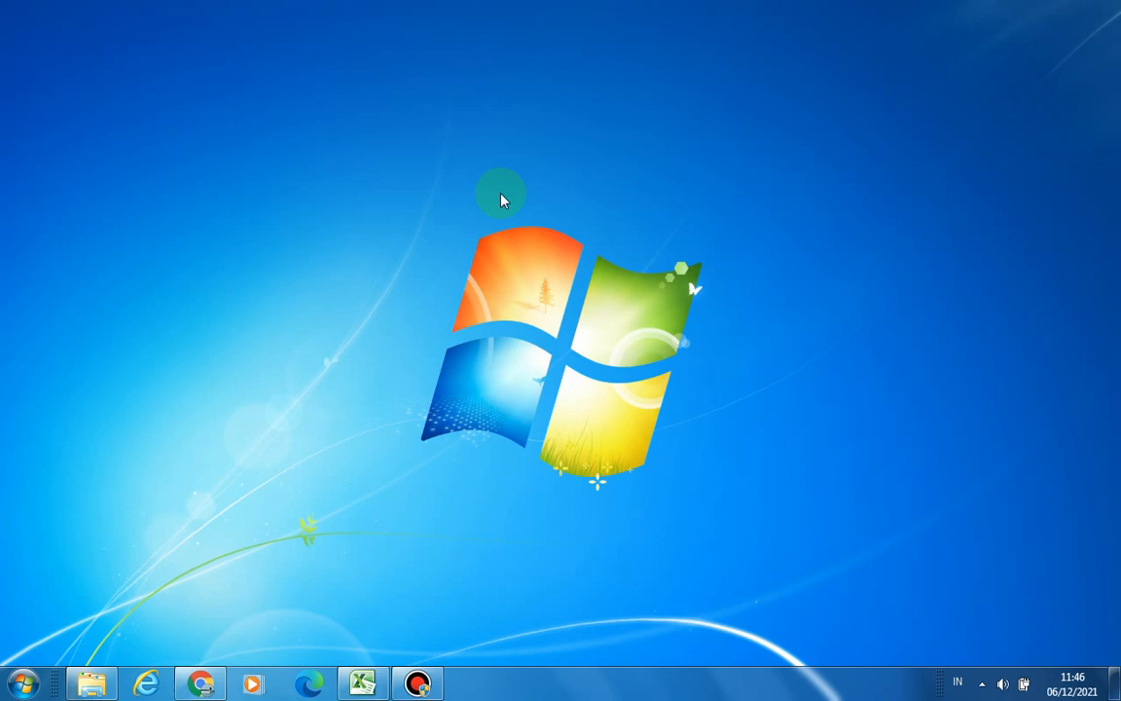
right_click(501, 199)
left_click(533, 247)
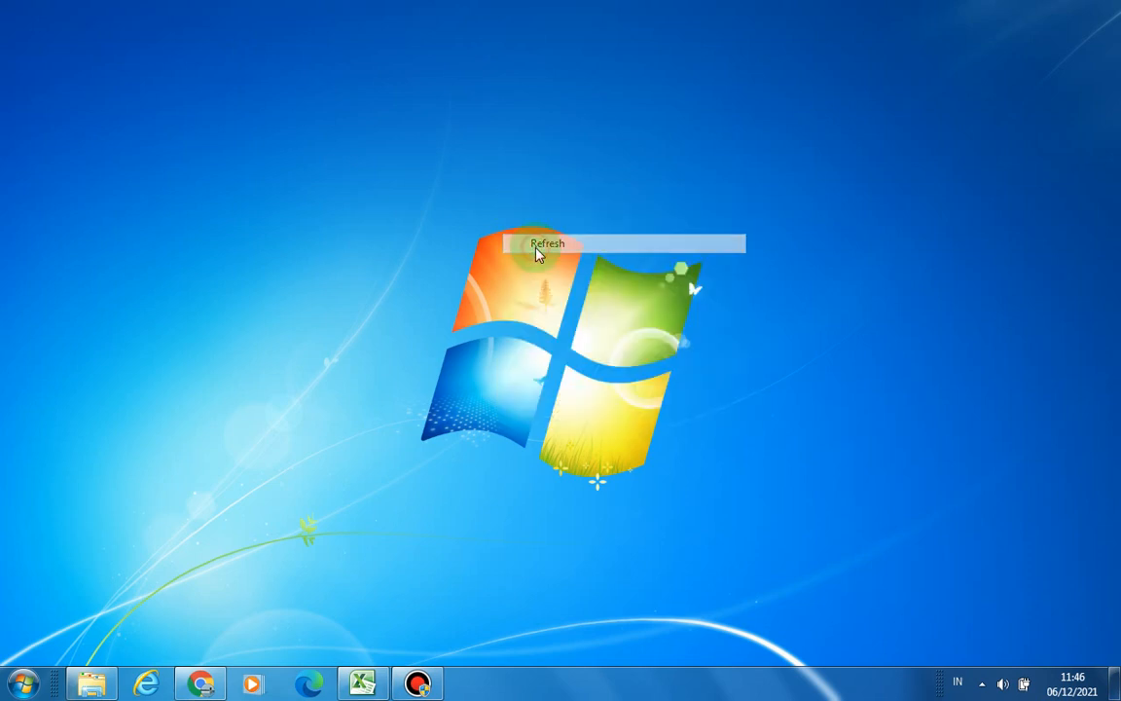